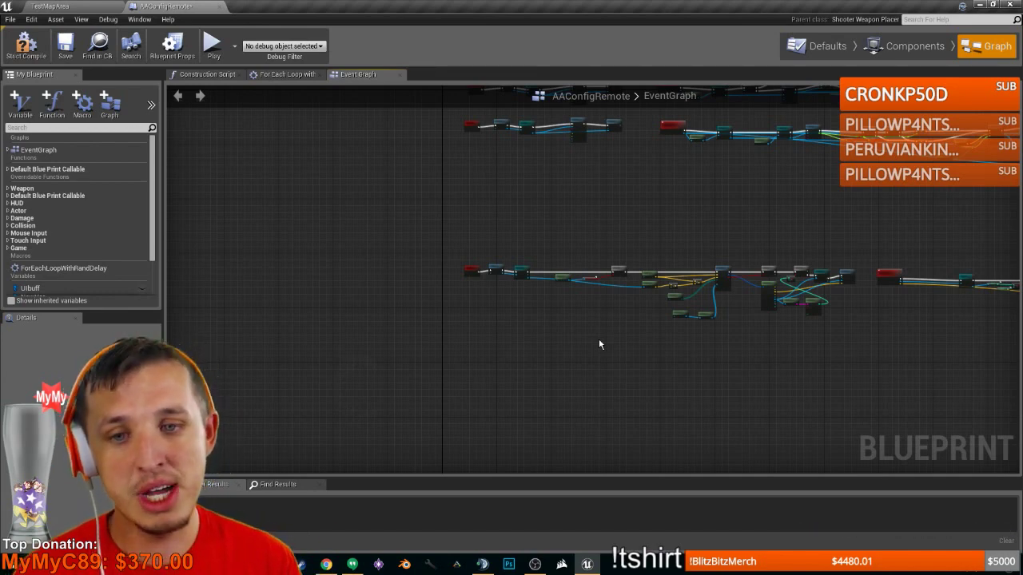
- Connect the As Shooter Player Controller output of the cast to the Target input of Get Player Character
{"action": "scroll", "coordinate": [569, 265], "scroll_direction": "up", "scroll_amount": 6}
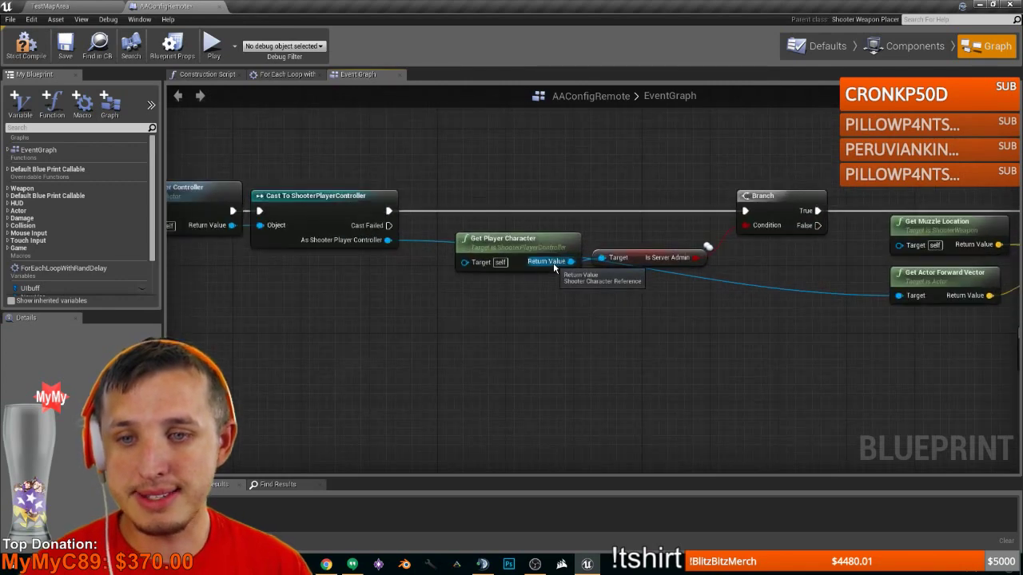
{"action": "left_click_drag", "start_coordinate": [465, 262], "coordinate": [392, 249]}
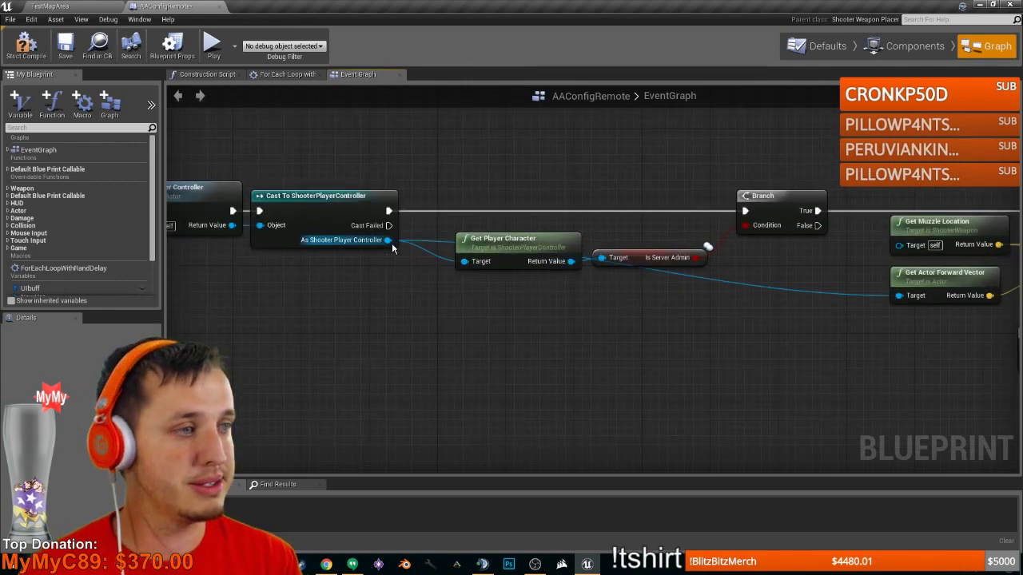
{"action": "scroll", "coordinate": [399, 213], "scroll_direction": "down", "scroll_amount": 3}
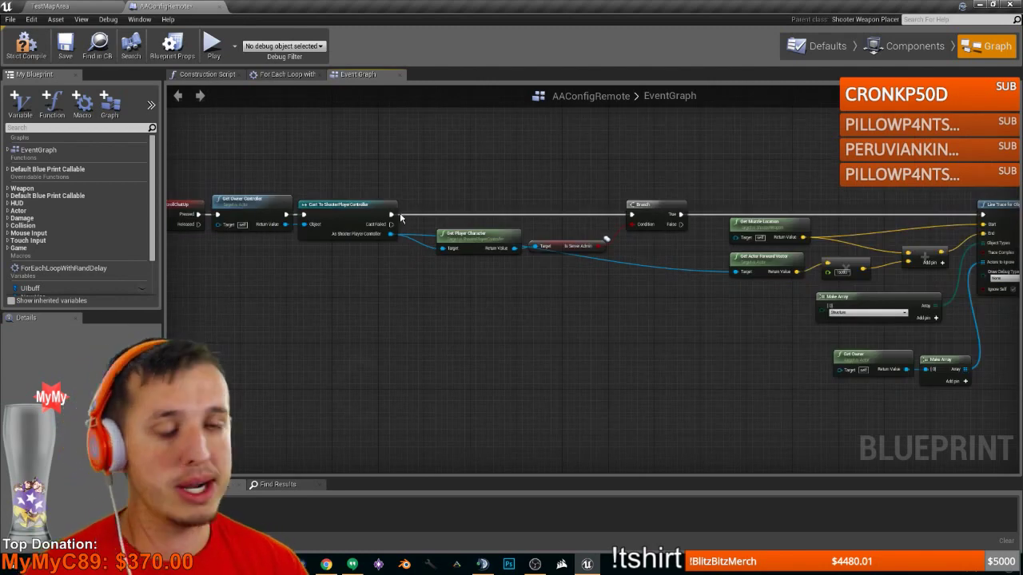
- Examine the InputAction ScrollChatUp chain from the ShooterPlayerController cast through the Is Server Admin check and Branch to the line trace
{"action": "right_click_drag", "start_coordinate": [362, 246], "coordinate": [471, 258]}
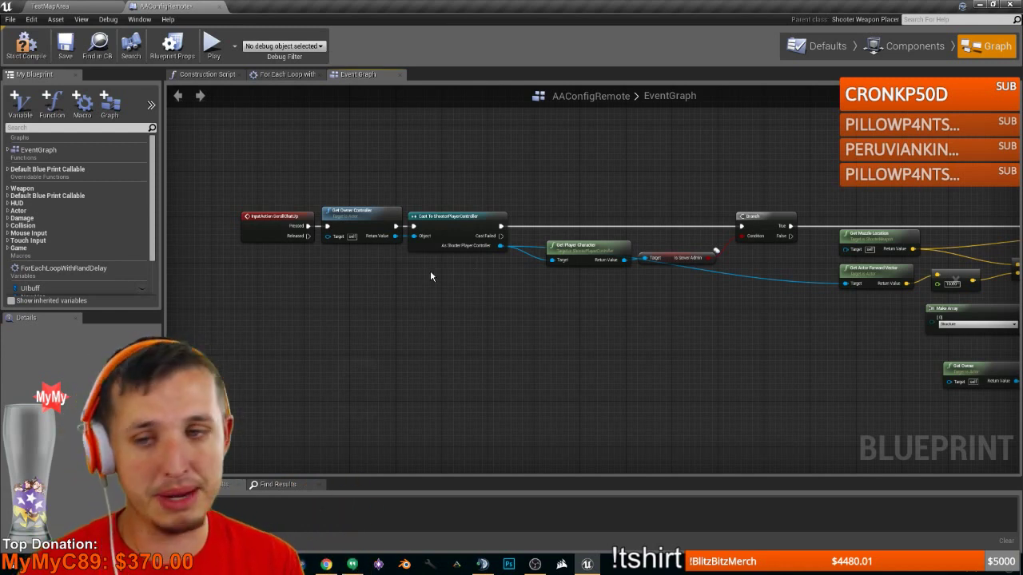
{"action": "scroll", "coordinate": [529, 283], "scroll_direction": "down", "scroll_amount": 4}
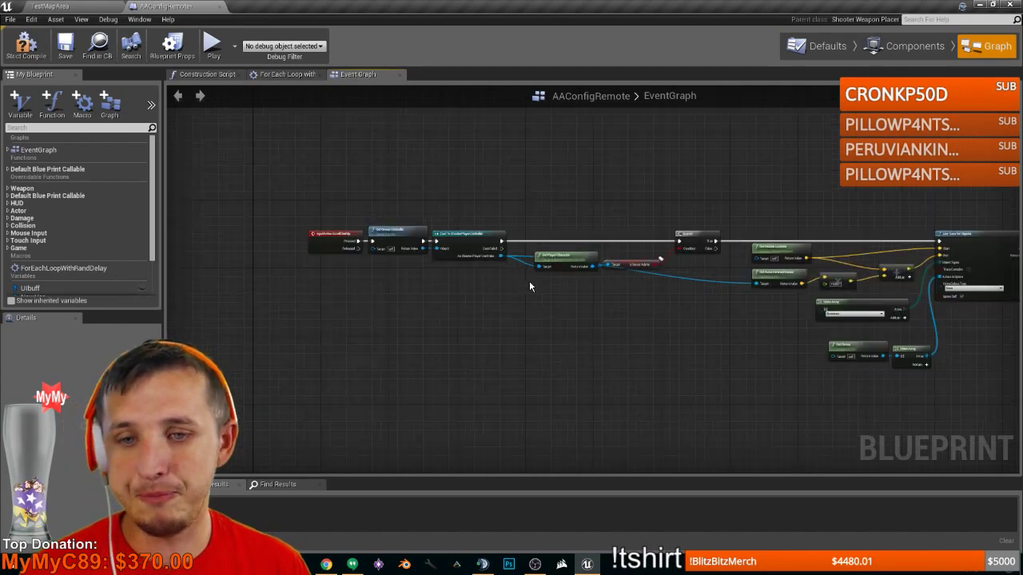
{"action": "scroll", "coordinate": [560, 305], "scroll_direction": "up", "scroll_amount": 4}
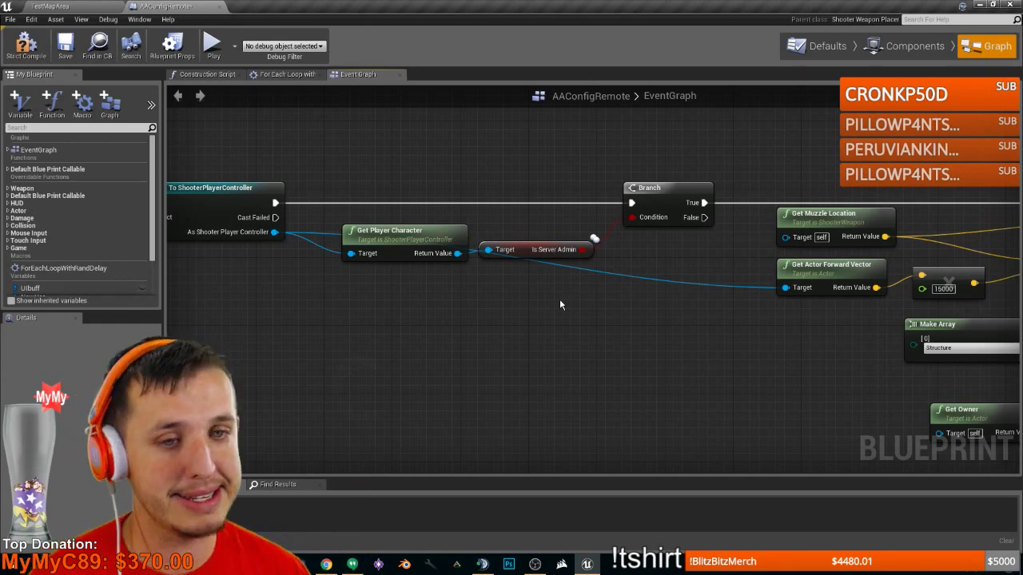
{"action": "scroll", "coordinate": [560, 304], "scroll_direction": "down", "scroll_amount": 3}
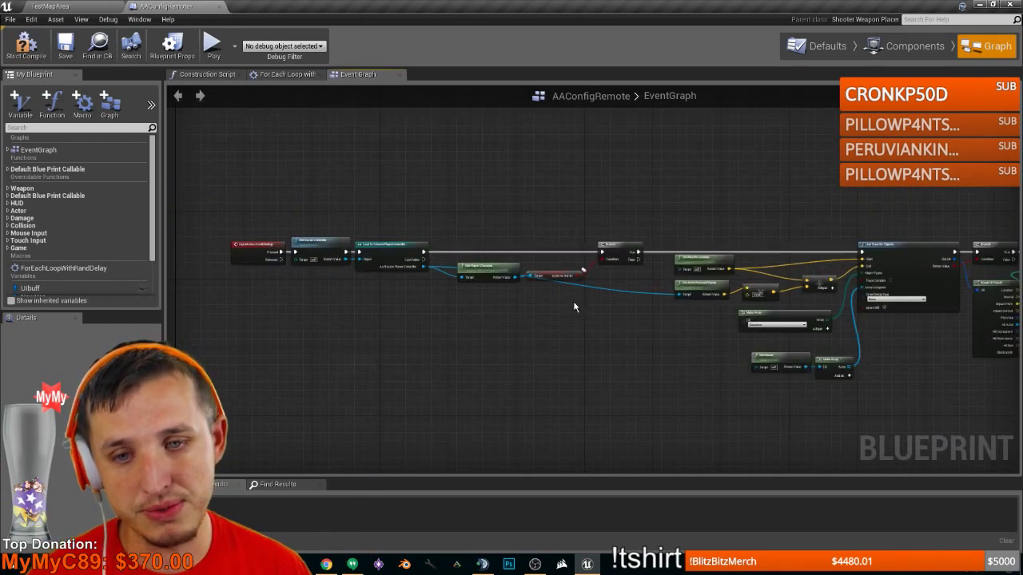
{"action": "scroll", "coordinate": [575, 302], "scroll_direction": "down", "scroll_amount": 2}
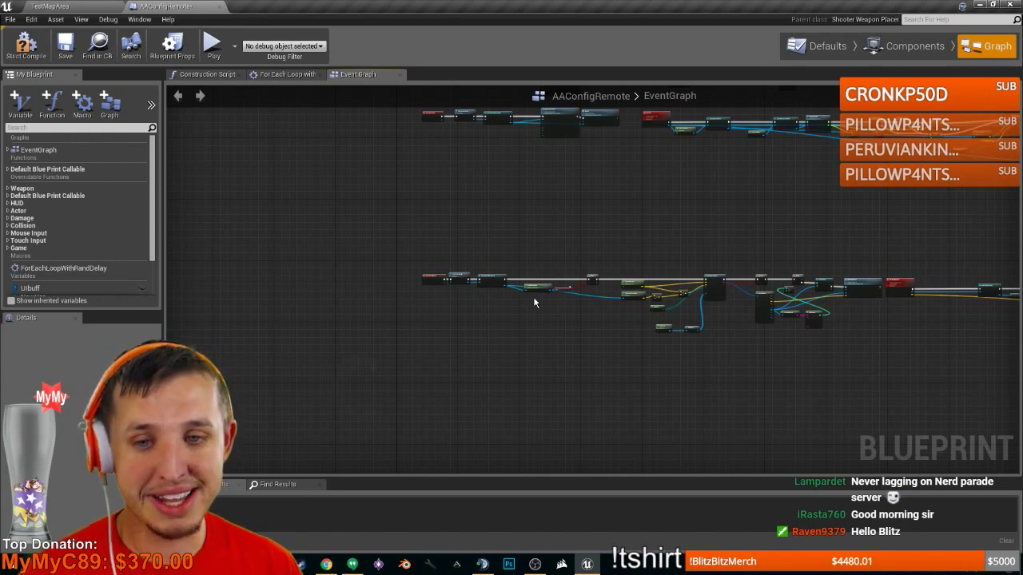
{"action": "scroll", "coordinate": [533, 297], "scroll_direction": "up", "scroll_amount": 2}
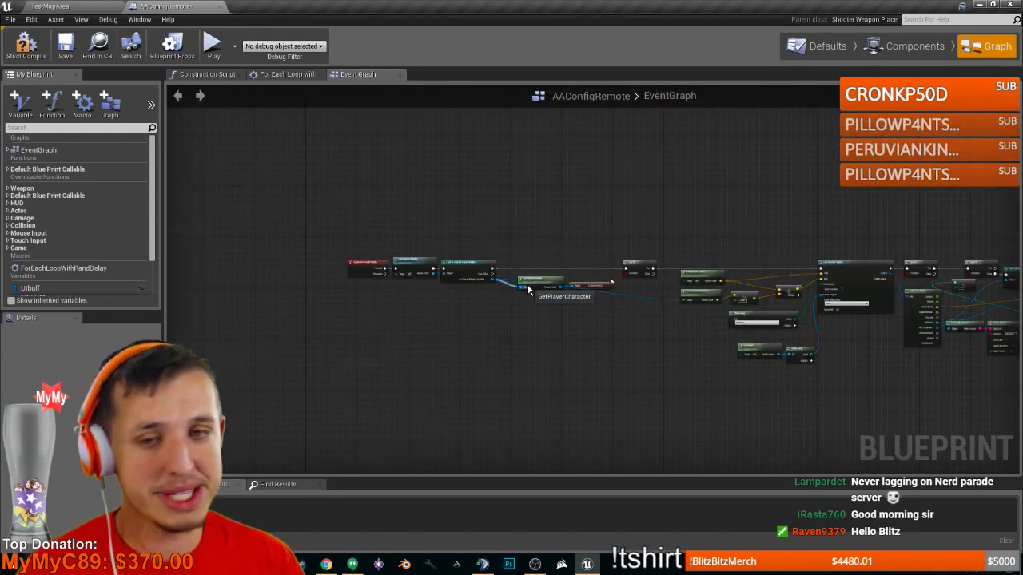
{"action": "scroll", "coordinate": [562, 307], "scroll_direction": "up", "scroll_amount": 2}
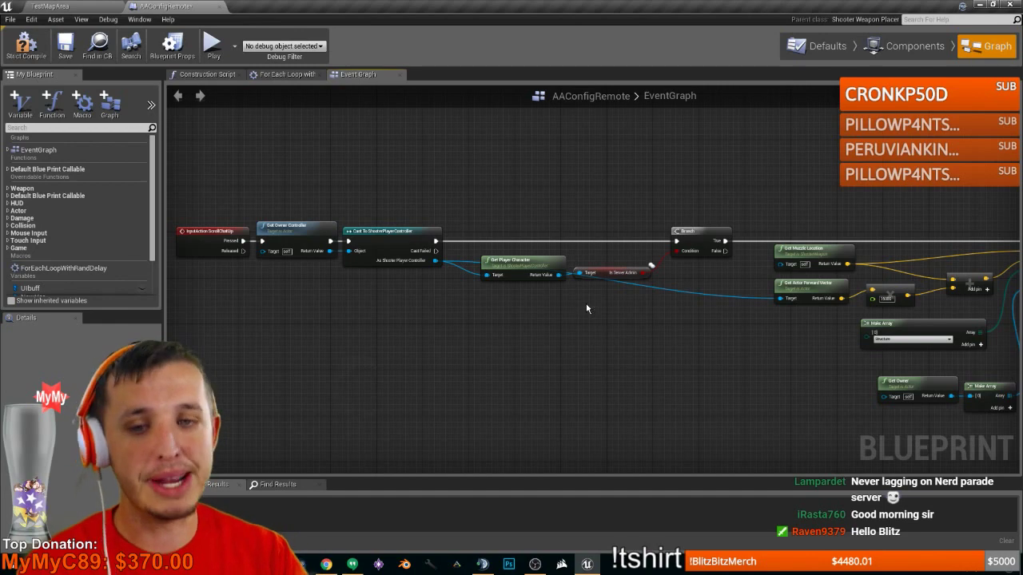
{"action": "scroll", "coordinate": [597, 311], "scroll_direction": "down", "scroll_amount": 3}
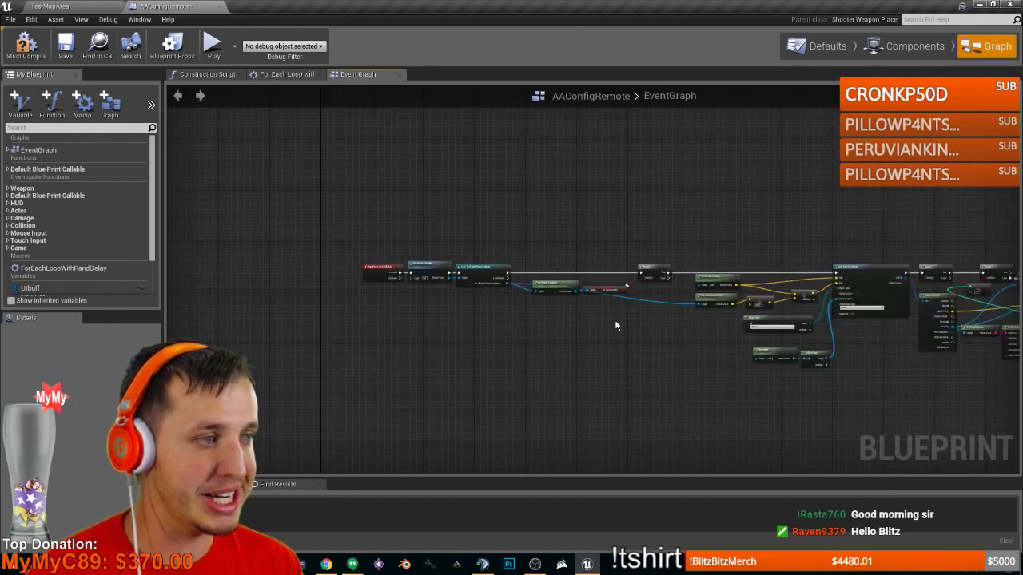
{"action": "scroll", "coordinate": [616, 324], "scroll_direction": "down", "scroll_amount": 2}
{"action": "right_click_drag", "start_coordinate": [779, 327], "coordinate": [691, 332]}
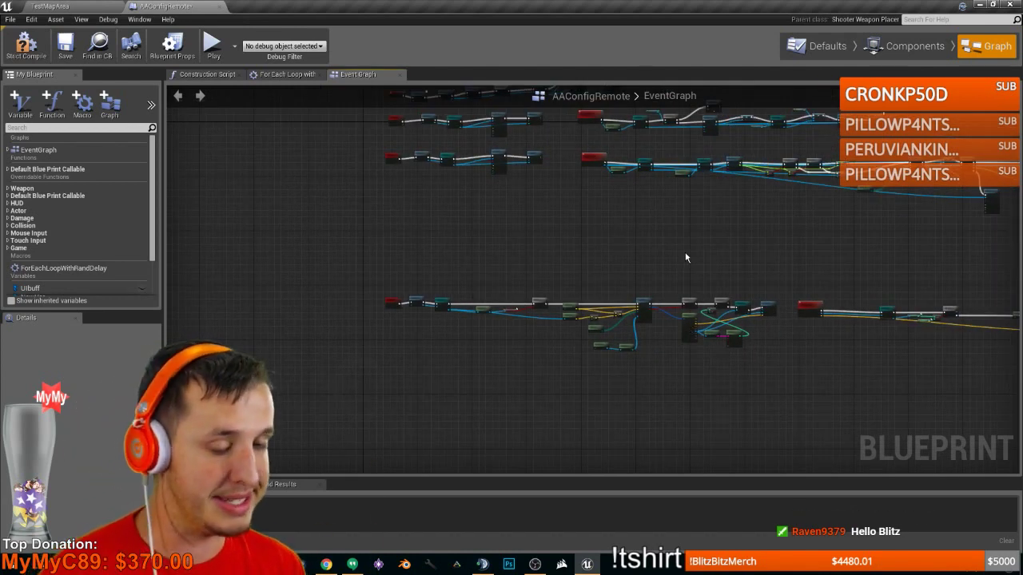
- Examine the overall layout of the event chains in the EventGraph, focusing on the ScrollChatUp chain and the custom event beside it
{"action": "scroll", "coordinate": [679, 327], "scroll_direction": "up", "scroll_amount": 3}
{"action": "scroll", "coordinate": [677, 336], "scroll_direction": "down", "scroll_amount": 2}
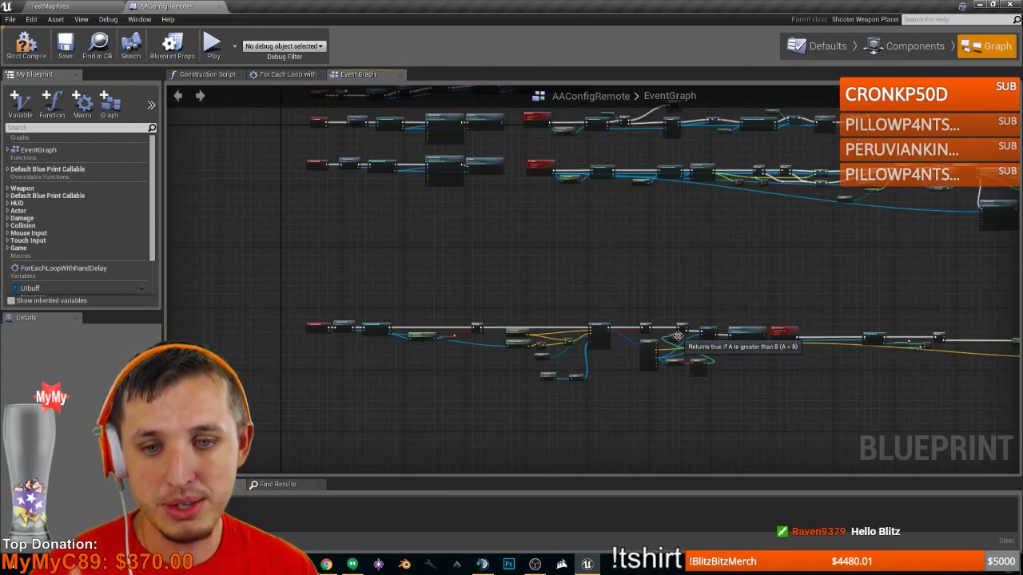
{"action": "scroll", "coordinate": [736, 354], "scroll_direction": "down", "scroll_amount": 4}
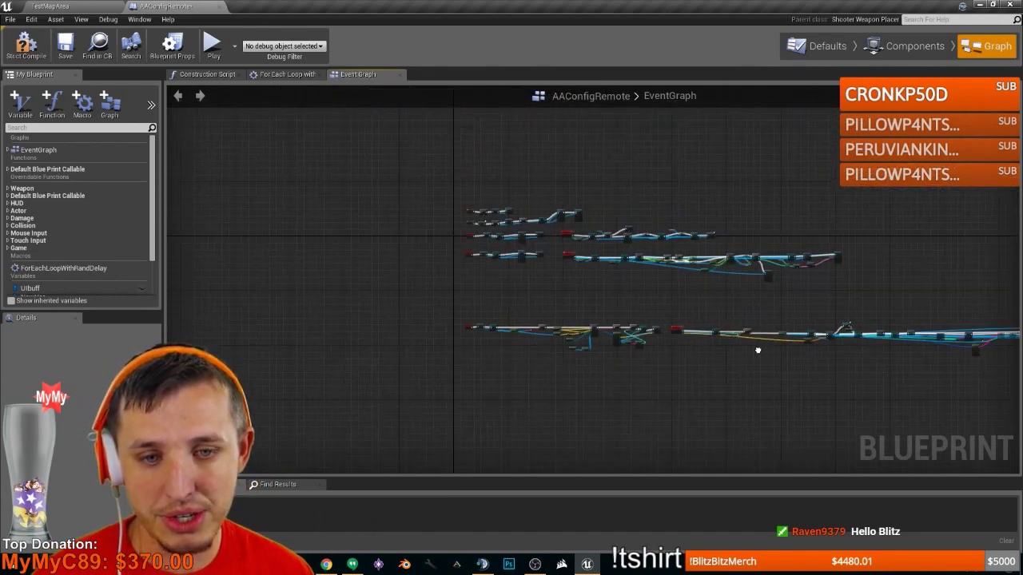
{"action": "right_click_drag", "start_coordinate": [758, 350], "coordinate": [654, 314]}
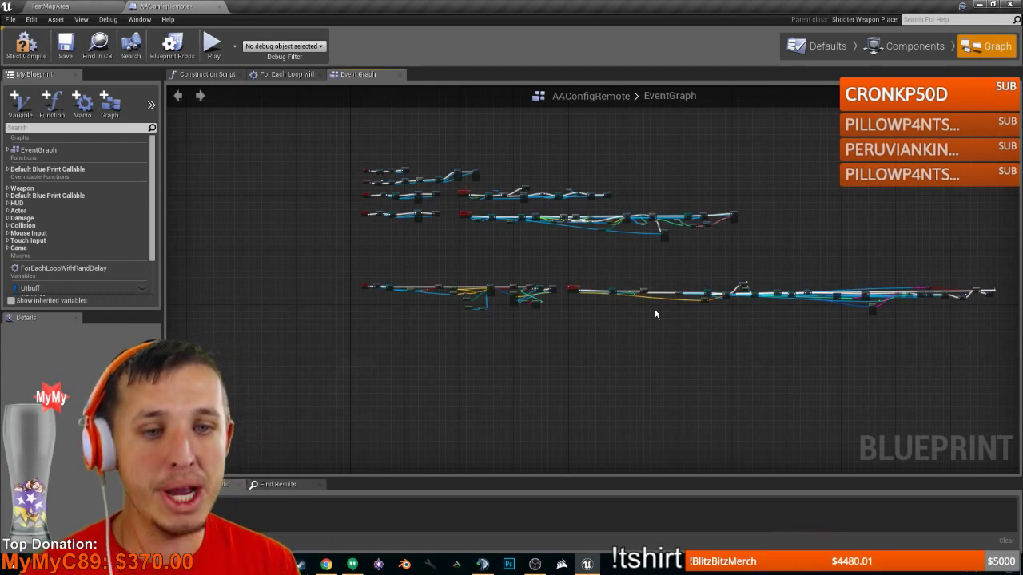
{"action": "scroll", "coordinate": [557, 301], "scroll_direction": "up", "scroll_amount": 3}
{"action": "right_click_drag", "start_coordinate": [488, 316], "coordinate": [534, 322]}
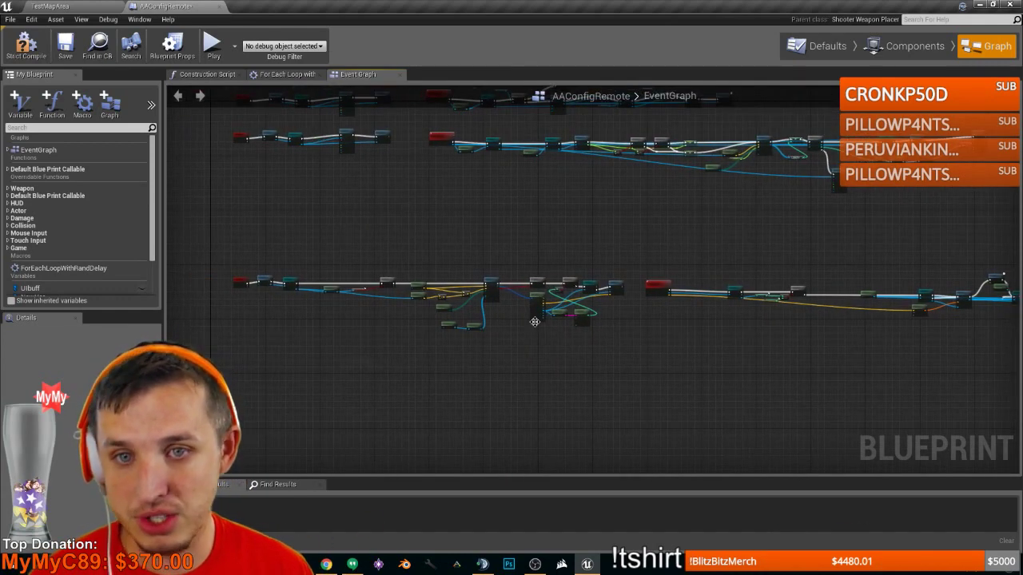
{"action": "scroll", "coordinate": [523, 329], "scroll_direction": "up", "scroll_amount": 1}
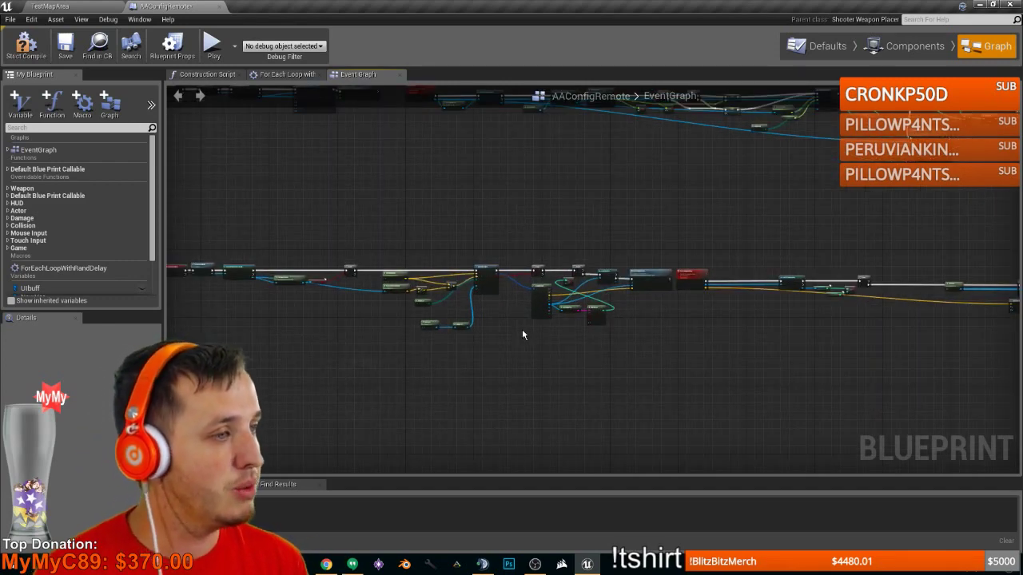
{"action": "right_click_drag", "start_coordinate": [452, 341], "coordinate": [625, 328]}
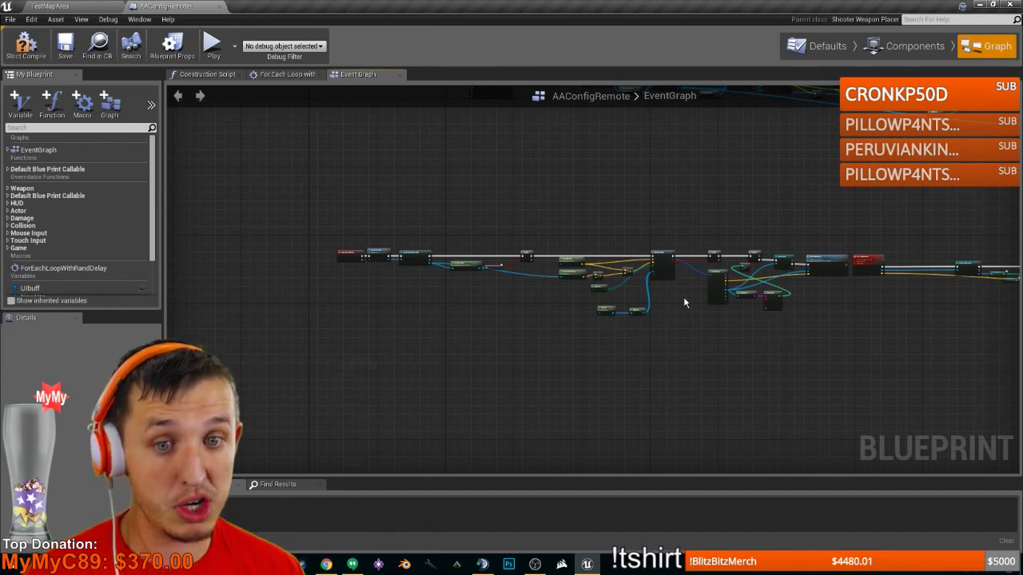
- Examine the end of the lowest event chain, from the SET nodes through the Delay and Branch to the final Print String
{"action": "right_click_drag", "start_coordinate": [683, 302], "coordinate": [526, 328]}
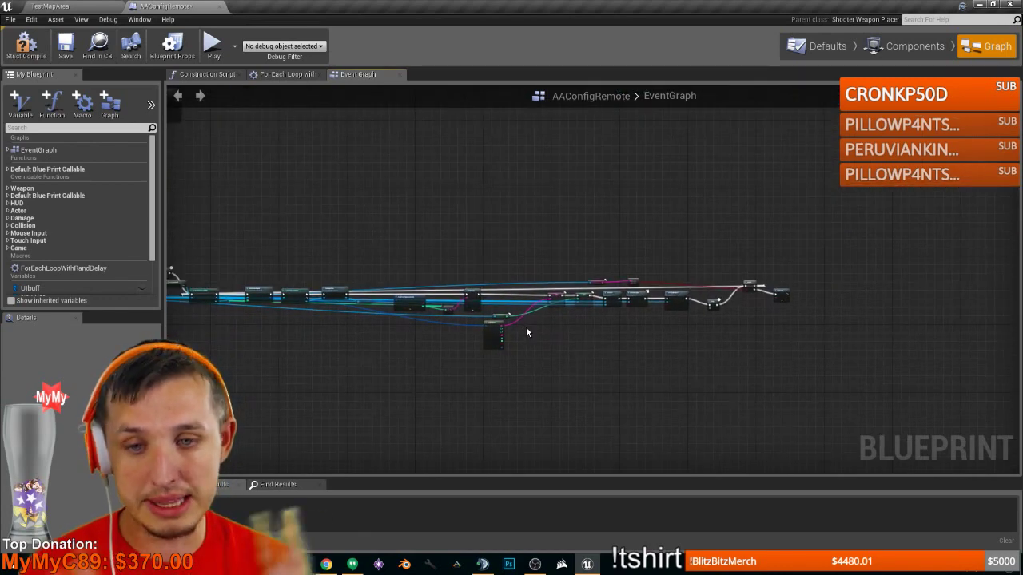
{"action": "scroll", "coordinate": [529, 326], "scroll_direction": "down", "scroll_amount": 1}
{"action": "scroll", "coordinate": [598, 310], "scroll_direction": "up", "scroll_amount": 5}
{"action": "scroll", "coordinate": [699, 337], "scroll_direction": "down", "scroll_amount": 2}
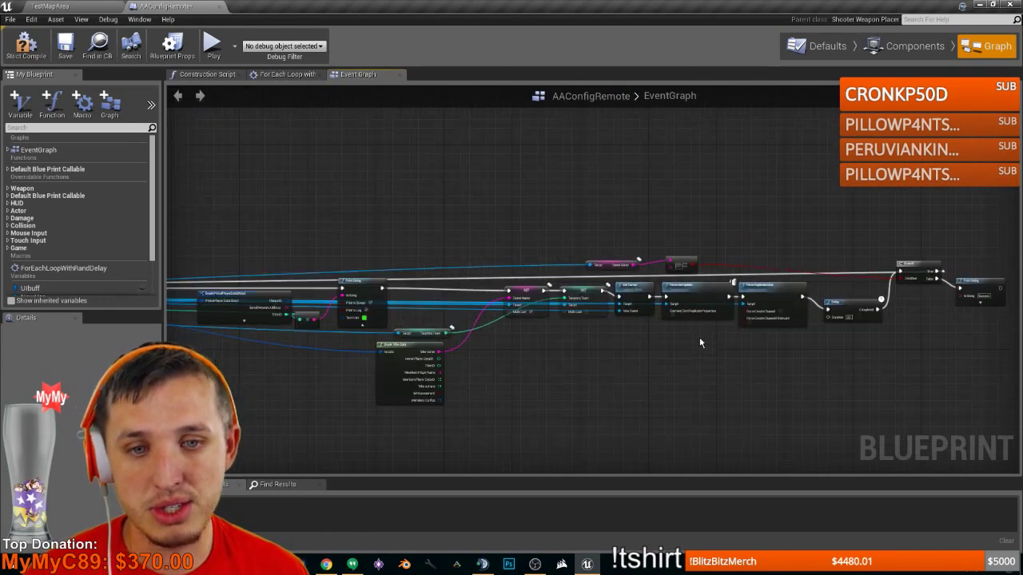
{"action": "right_click_drag", "start_coordinate": [699, 337], "coordinate": [645, 345]}
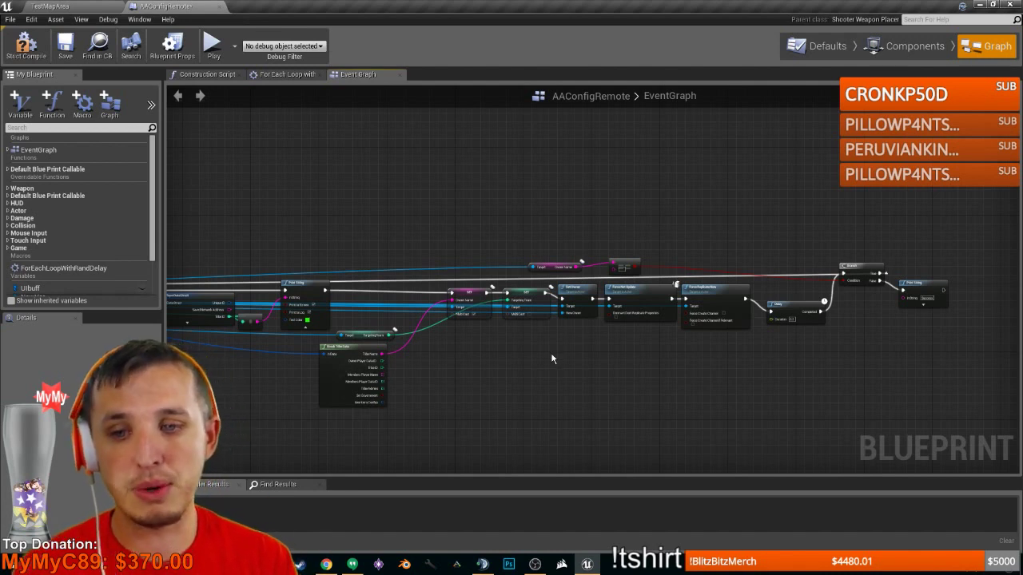
{"action": "scroll", "coordinate": [551, 359], "scroll_direction": "down", "scroll_amount": 5}
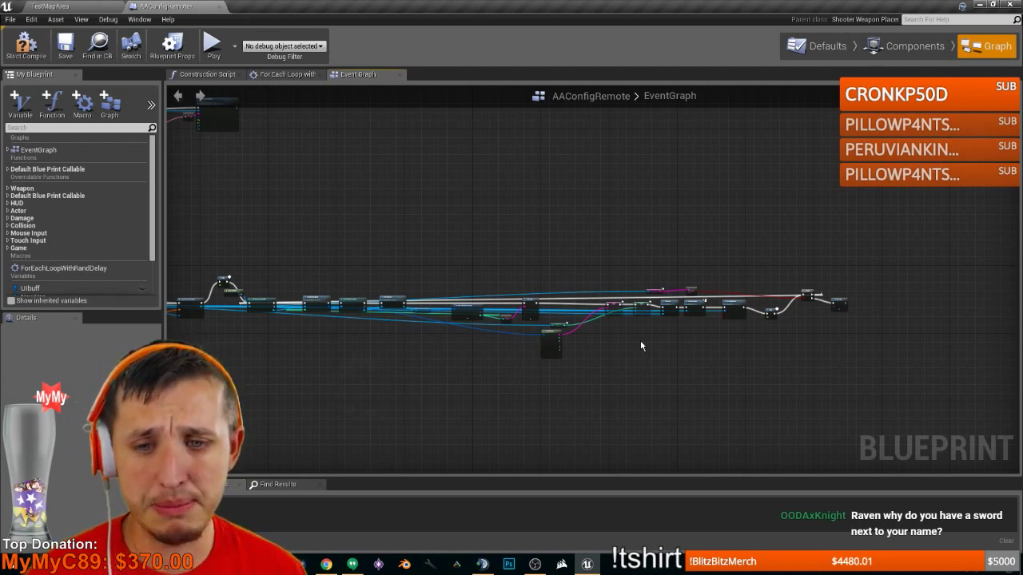
{"action": "scroll", "coordinate": [640, 324], "scroll_direction": "down", "scroll_amount": 2}
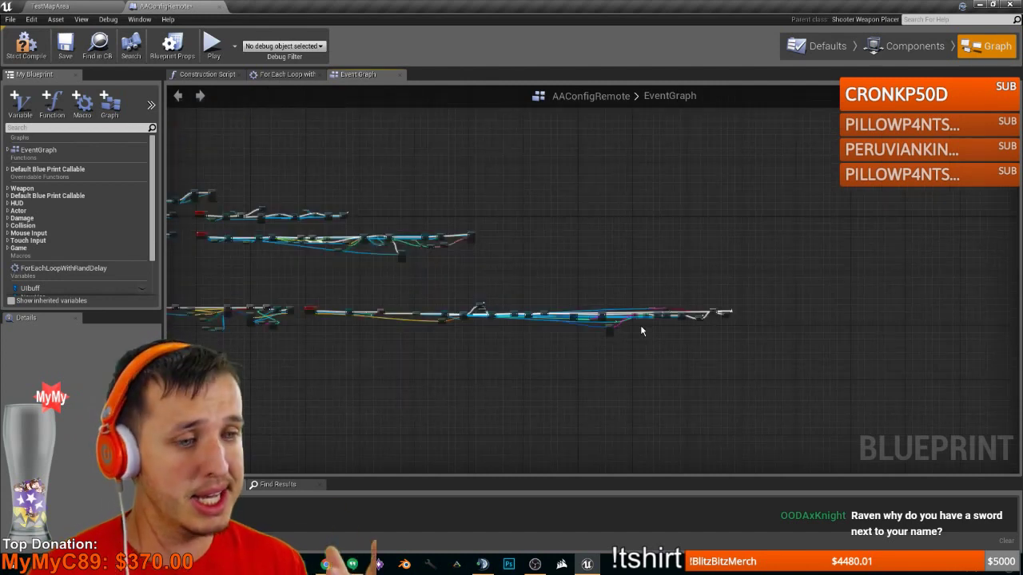
{"action": "right_click_drag", "start_coordinate": [583, 292], "coordinate": [657, 322]}
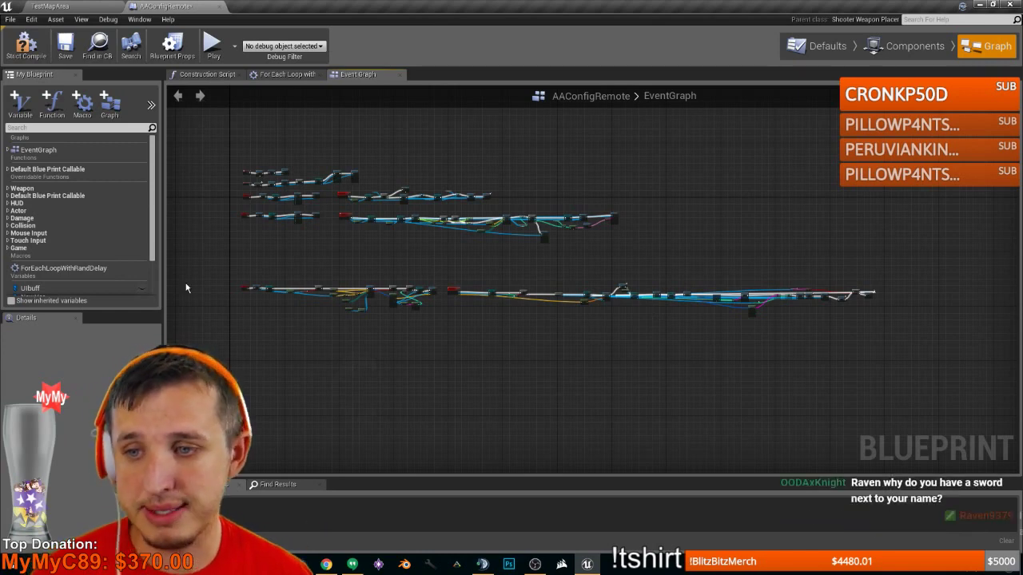
- Move the Get Owner and Make Array nodes that feed Actors to Ignore up and left, closer beneath the Structure Make Array
{"action": "scroll", "coordinate": [285, 290], "scroll_direction": "up", "scroll_amount": 8}
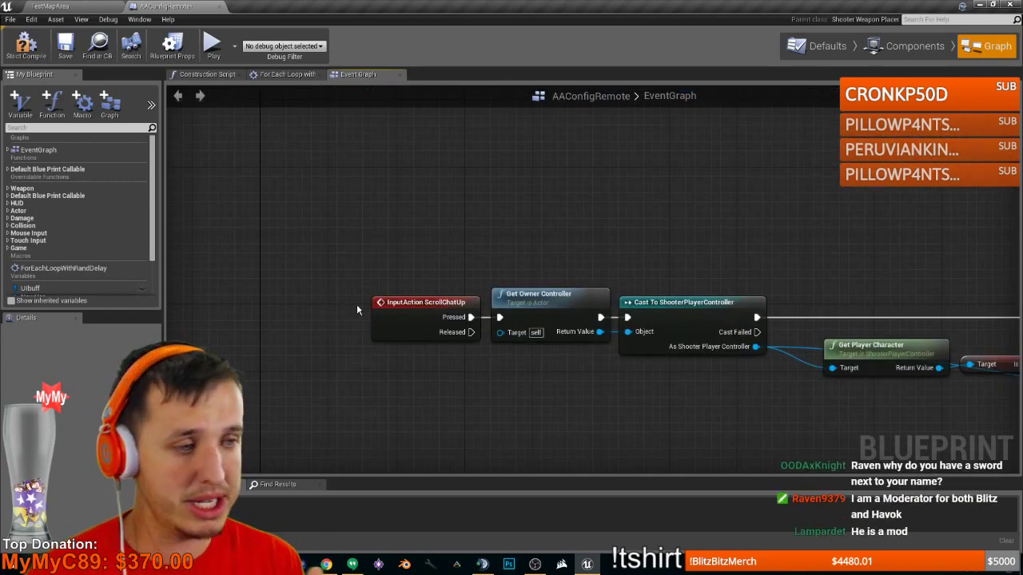
{"action": "scroll", "coordinate": [618, 365], "scroll_direction": "down", "scroll_amount": 5}
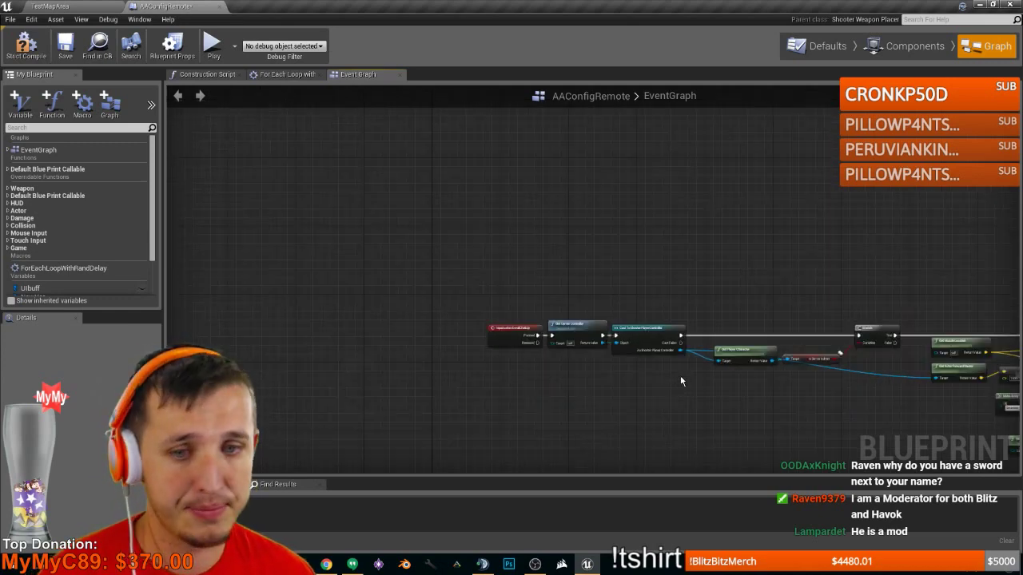
{"action": "right_click_drag", "start_coordinate": [660, 336], "coordinate": [599, 333]}
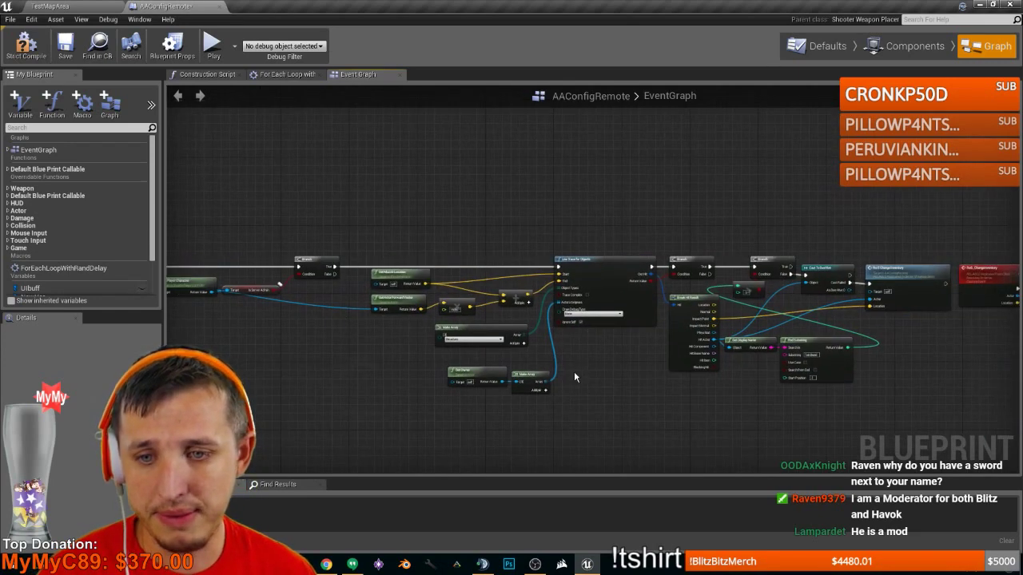
{"action": "scroll", "coordinate": [574, 374], "scroll_direction": "up", "scroll_amount": 4}
{"action": "left_click_drag", "start_coordinate": [537, 423], "coordinate": [342, 373]}
{"action": "left_click_drag", "start_coordinate": [486, 371], "coordinate": [435, 350]}
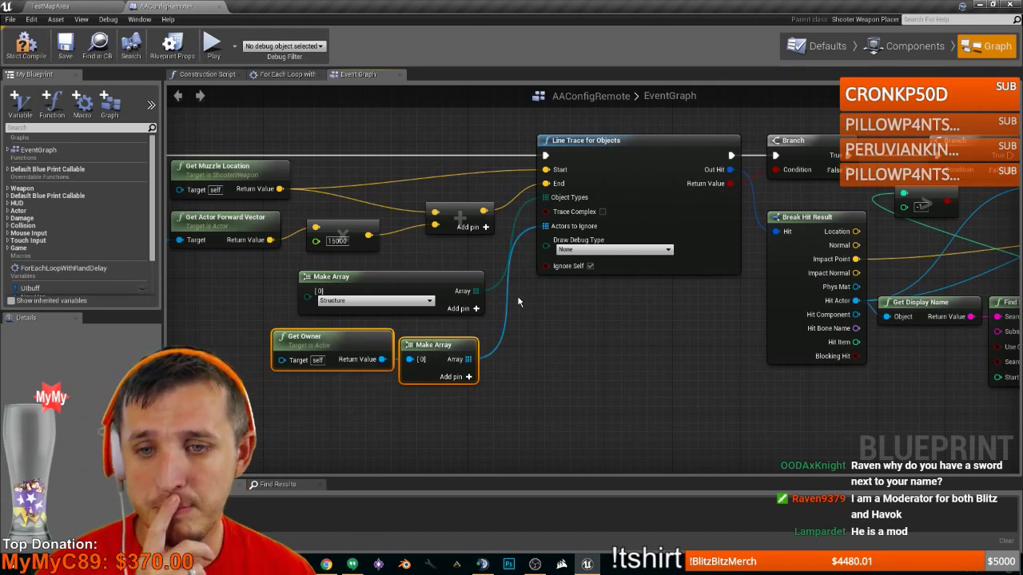
- Trace the logic from Line Trace for Objects through the hit checks and RoS_ChangeInventory to the SpawnActor C4Charge_C node
{"action": "scroll", "coordinate": [552, 317], "scroll_direction": "down", "scroll_amount": 2}
{"action": "right_click_drag", "start_coordinate": [613, 329], "coordinate": [538, 309]}
{"action": "right_click_drag", "start_coordinate": [773, 337], "coordinate": [402, 311]}
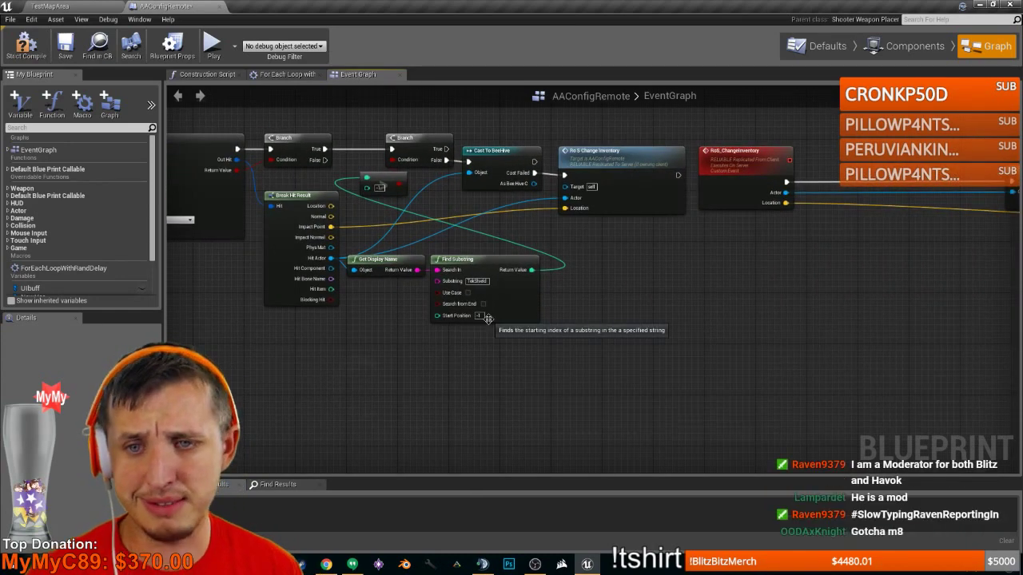
{"action": "scroll", "coordinate": [628, 238], "scroll_direction": "down", "scroll_amount": 1}
{"action": "right_click_drag", "start_coordinate": [837, 263], "coordinate": [709, 277]}
{"action": "right_click_drag", "start_coordinate": [862, 274], "coordinate": [490, 279]}
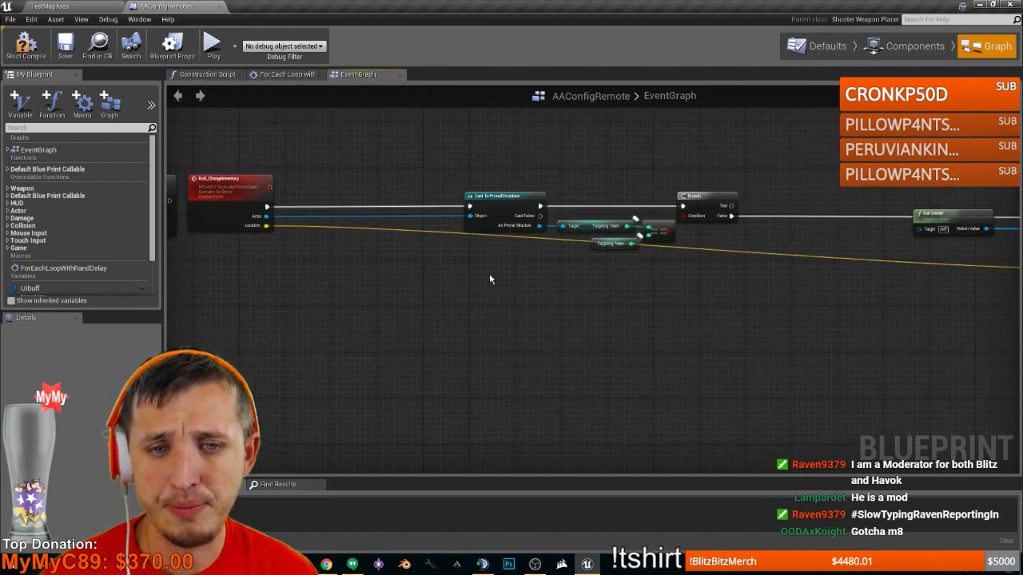
{"action": "right_click_drag", "start_coordinate": [664, 278], "coordinate": [582, 279]}
{"action": "right_click_drag", "start_coordinate": [684, 273], "coordinate": [653, 276]}
{"action": "scroll", "coordinate": [605, 250], "scroll_direction": "down", "scroll_amount": 1}
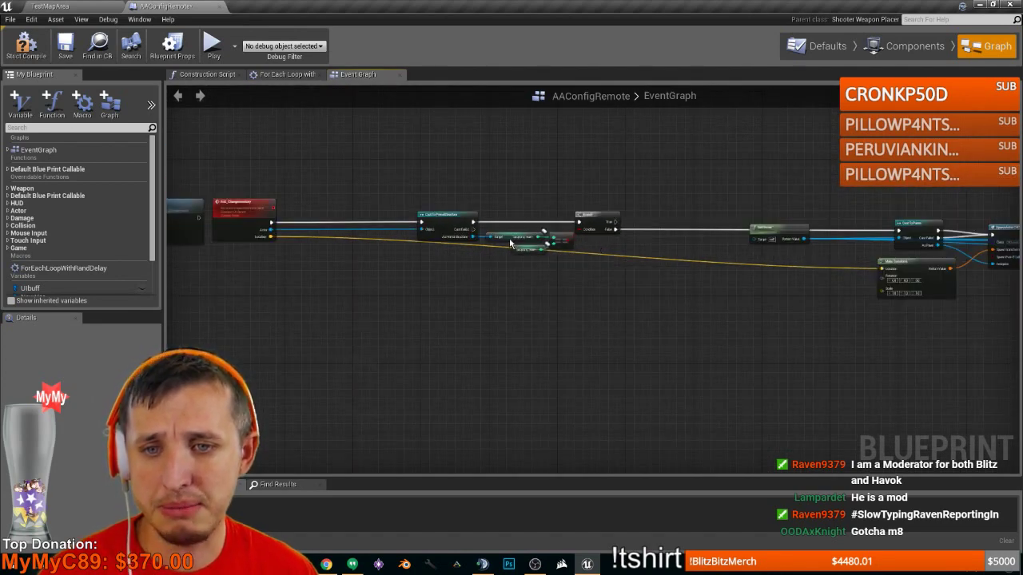
{"action": "right_click_drag", "start_coordinate": [664, 257], "coordinate": [560, 273]}
{"action": "right_click_drag", "start_coordinate": [643, 268], "coordinate": [475, 262]}
{"action": "right_click_drag", "start_coordinate": [753, 277], "coordinate": [666, 287]}
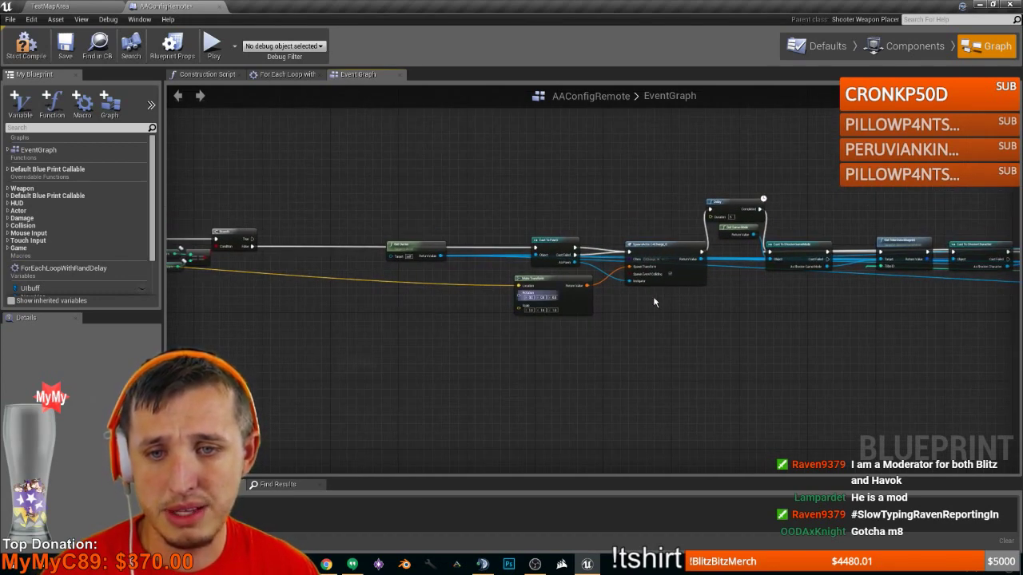
{"action": "scroll", "coordinate": [677, 289], "scroll_direction": "up", "scroll_amount": 3}
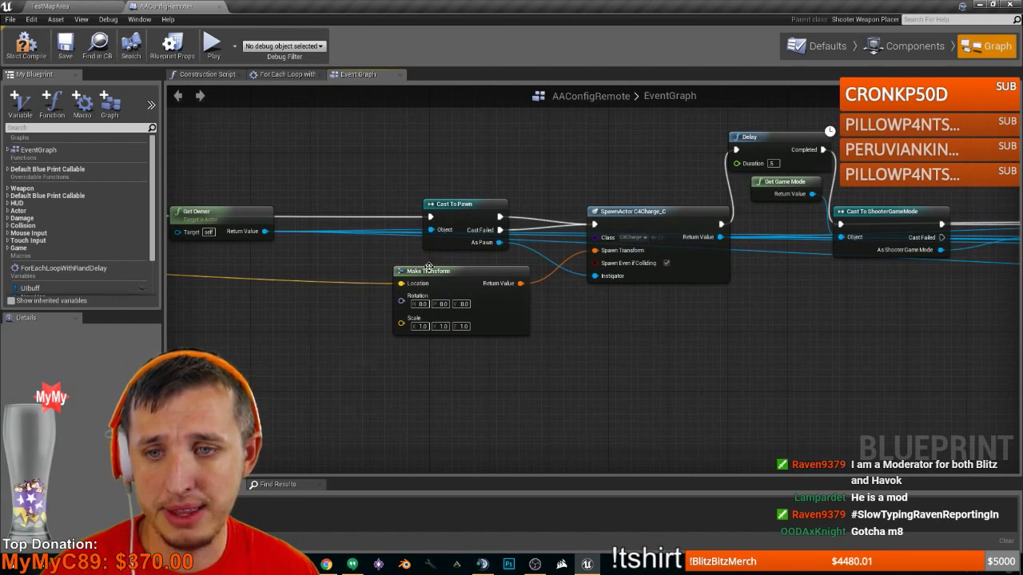
- Return from the spawn logic to Line Trace for Objects and review its inputs and hit result checks
{"action": "scroll", "coordinate": [740, 293], "scroll_direction": "down", "scroll_amount": 1}
{"action": "right_click_drag", "start_coordinate": [374, 288], "coordinate": [760, 286]}
{"action": "right_click_drag", "start_coordinate": [399, 276], "coordinate": [719, 306]}
{"action": "right_click_drag", "start_coordinate": [347, 291], "coordinate": [694, 313]}
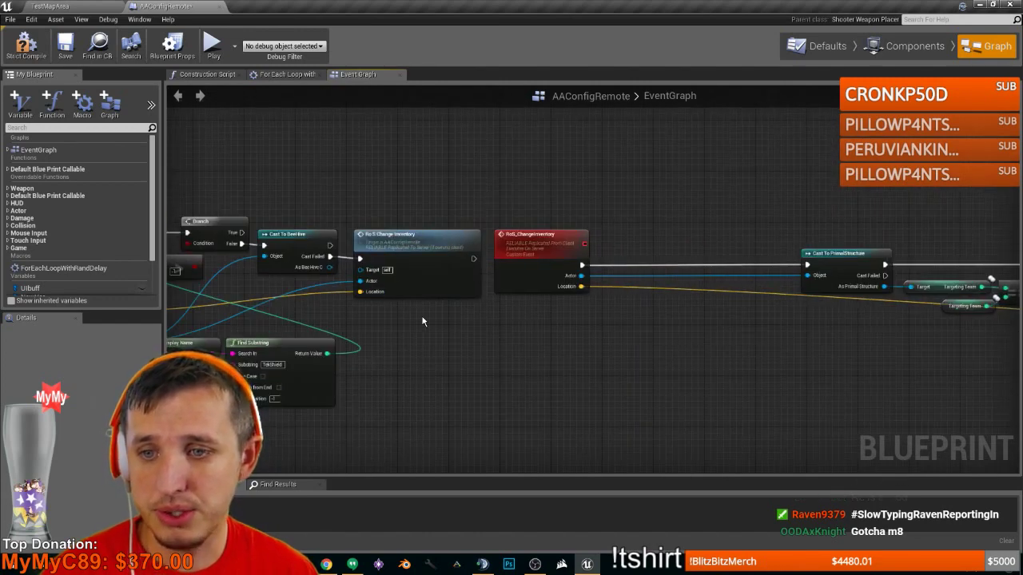
{"action": "right_click_drag", "start_coordinate": [223, 320], "coordinate": [826, 275]}
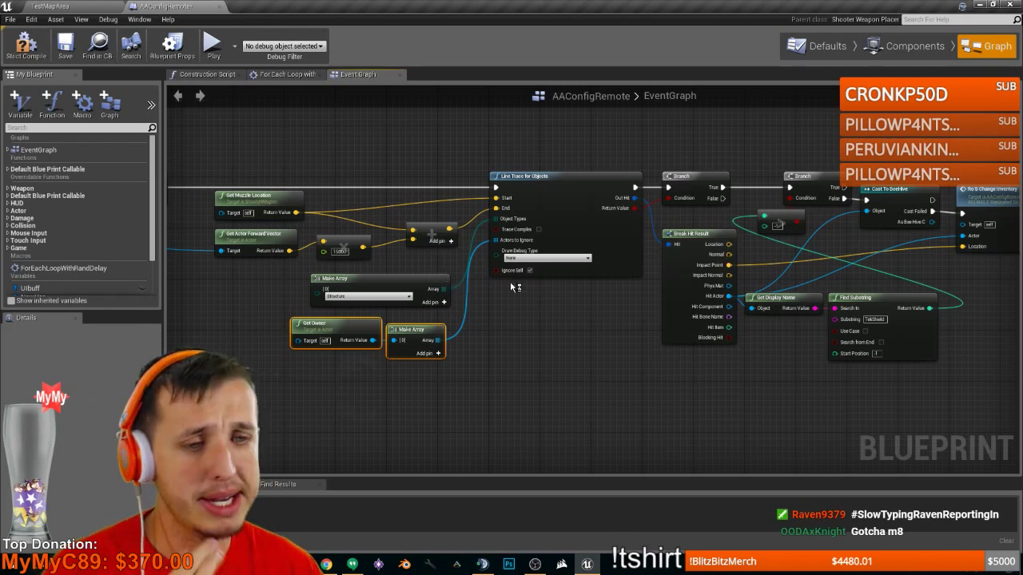
- Follow the logic from Line Trace for Objects past the spawn logic and SET nodes to the final Print String
{"action": "mouse_move", "coordinate": [791, 323]}
{"action": "right_mouse_down"}
{"action": "mouse_move", "coordinate": [701, 257]}
{"action": "mouse_move", "coordinate": [592, 281]}
{"action": "mouse_move", "coordinate": [216, 309]}
{"action": "right_mouse_up"}
{"action": "right_click_drag", "start_coordinate": [561, 311], "coordinate": [214, 315]}
{"action": "right_click_drag", "start_coordinate": [773, 315], "coordinate": [405, 318]}
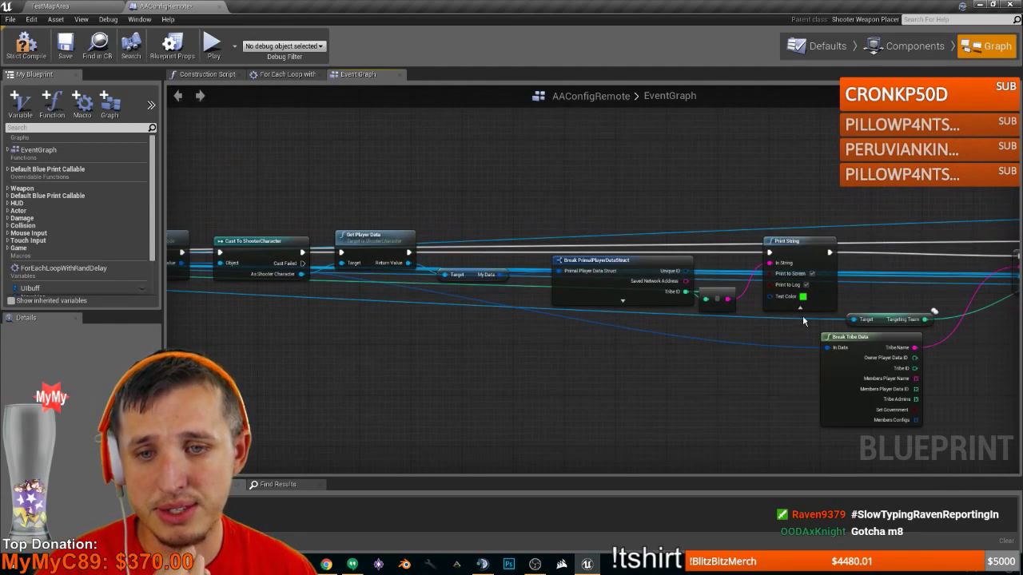
{"action": "right_click_drag", "start_coordinate": [847, 323], "coordinate": [592, 326]}
{"action": "right_click_drag", "start_coordinate": [722, 330], "coordinate": [705, 313]}
{"action": "right_click_drag", "start_coordinate": [353, 309], "coordinate": [467, 310]}
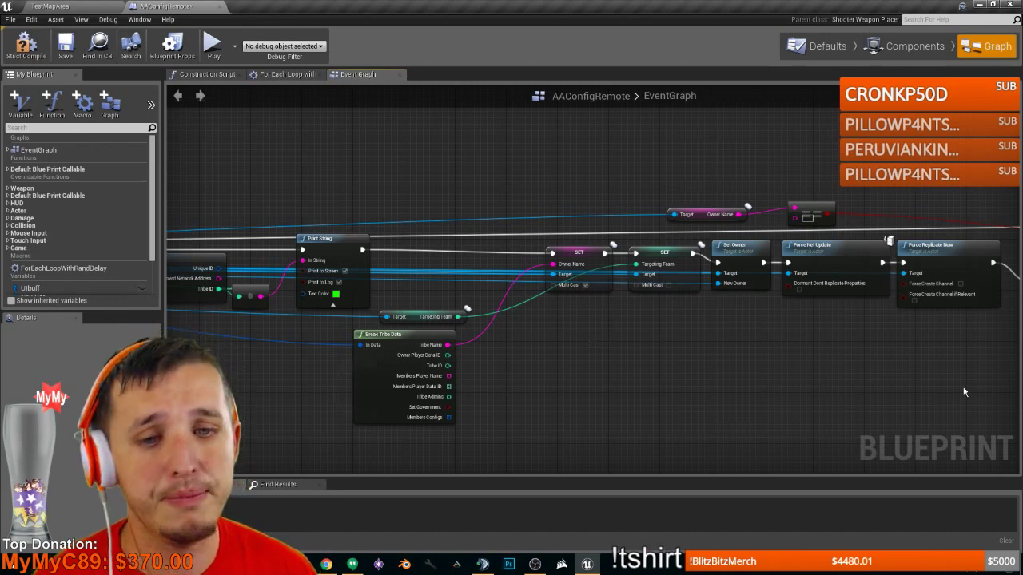
{"action": "right_click_drag", "start_coordinate": [592, 342], "coordinate": [757, 311]}
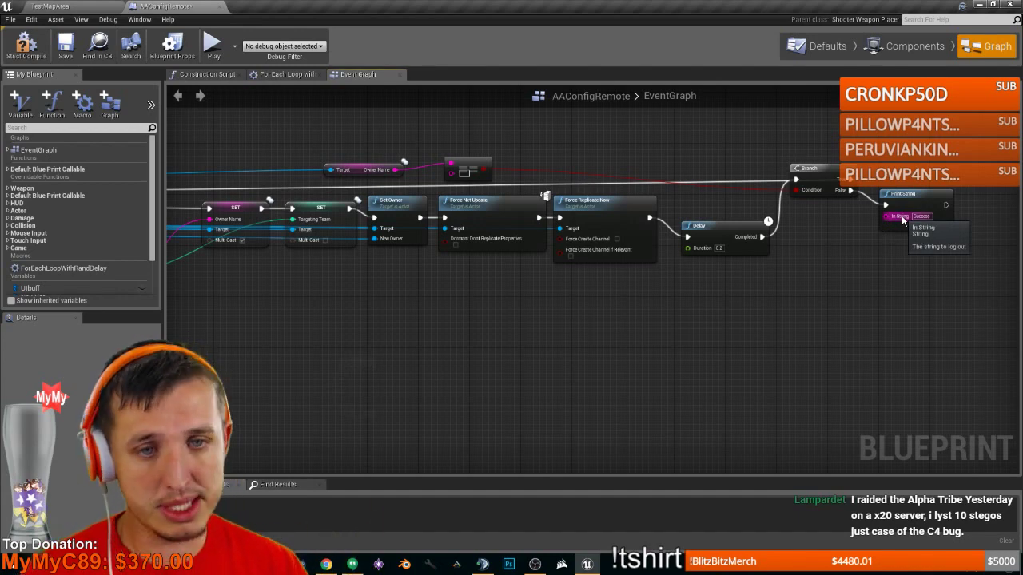
- Go back along the chain to SpawnActor C4Charge_C and review its Delay, Get Game Mode and Cast To ShooterGameMode nodes
{"action": "right_click_drag", "start_coordinate": [869, 205], "coordinate": [1018, 160]}
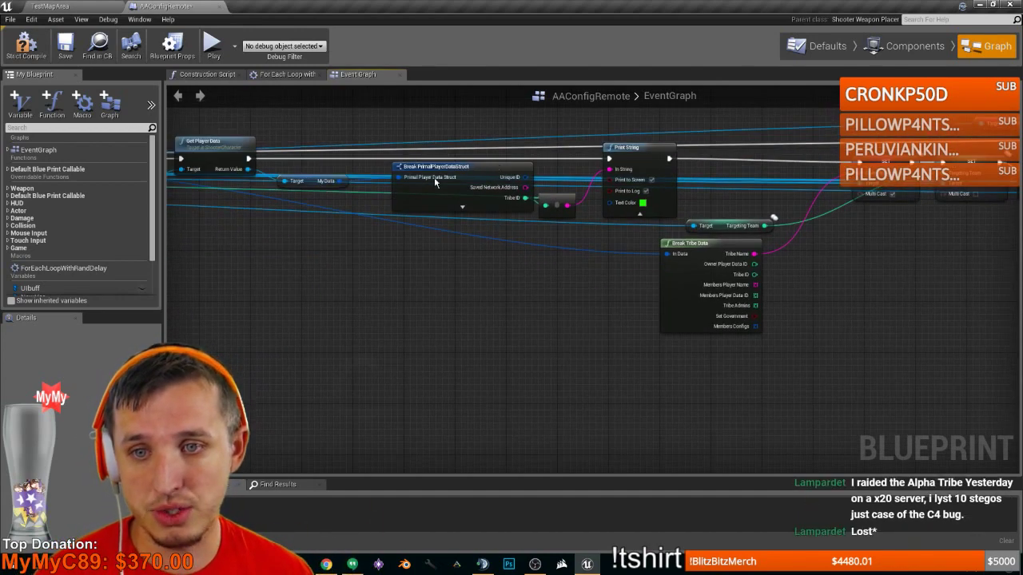
{"action": "scroll", "coordinate": [655, 250], "scroll_direction": "down", "scroll_amount": 2}
{"action": "scroll", "coordinate": [723, 247], "scroll_direction": "down", "scroll_amount": 5}
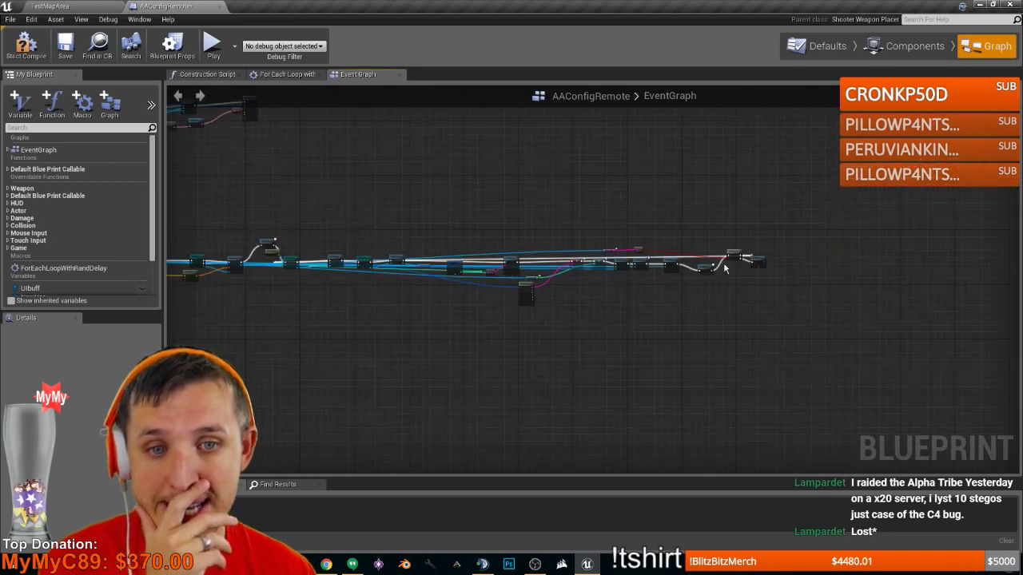
{"action": "scroll", "coordinate": [572, 262], "scroll_direction": "up", "scroll_amount": 1}
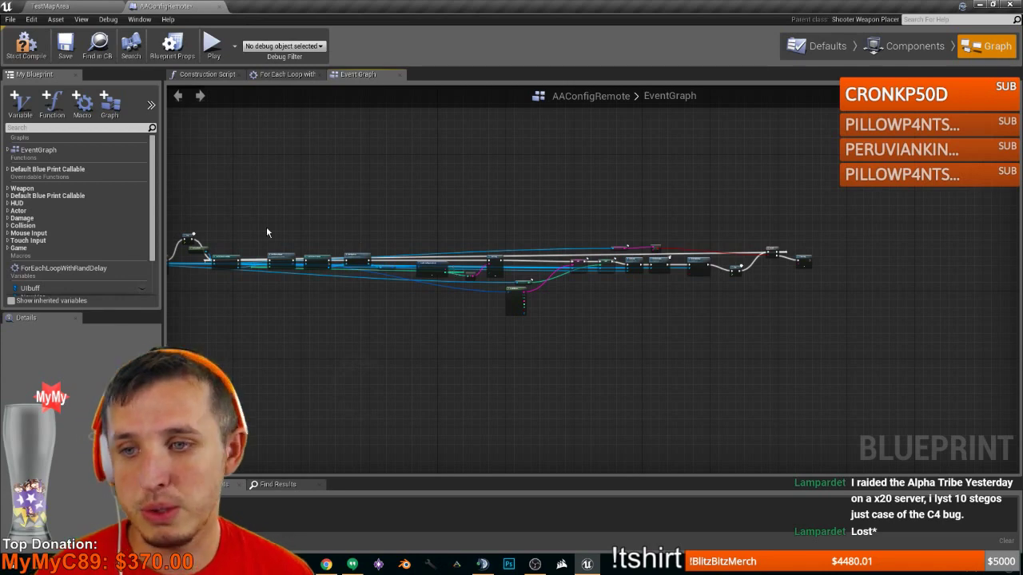
{"action": "scroll", "coordinate": [268, 232], "scroll_direction": "up", "scroll_amount": 6}
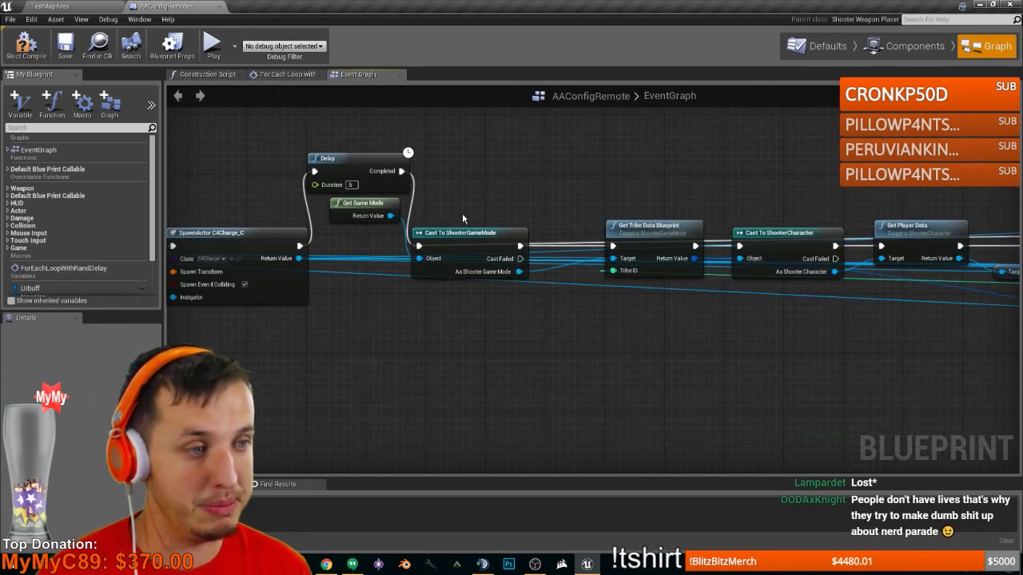
{"action": "scroll", "coordinate": [483, 213], "scroll_direction": "down", "scroll_amount": 3}
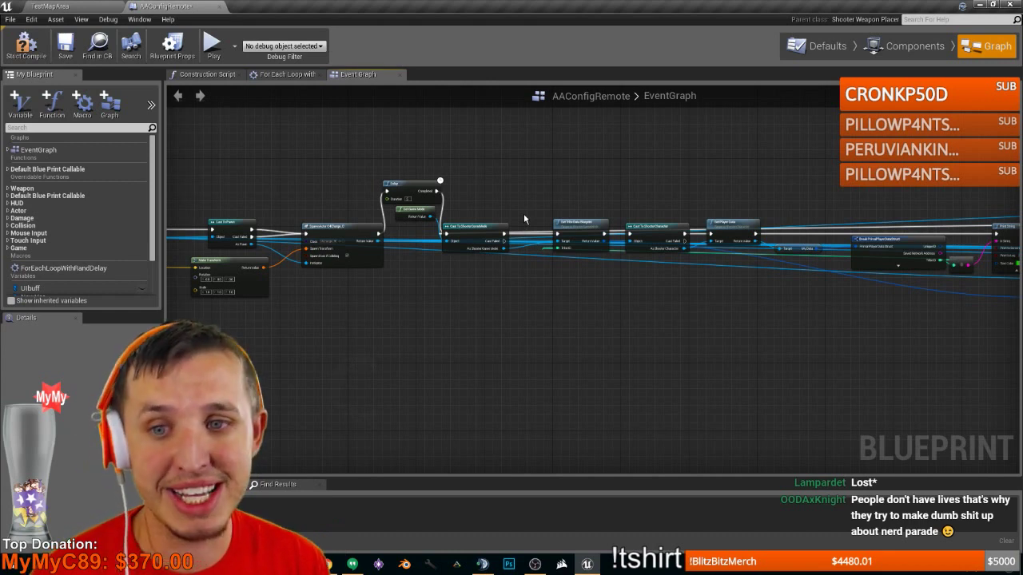
- Shift the nodes from Cast To ShooterGameMode onward to the right and center Delay and Get Game Mode in the gap after SpawnActor C4Charge_C
{"action": "scroll", "coordinate": [527, 208], "scroll_direction": "down", "scroll_amount": 5}
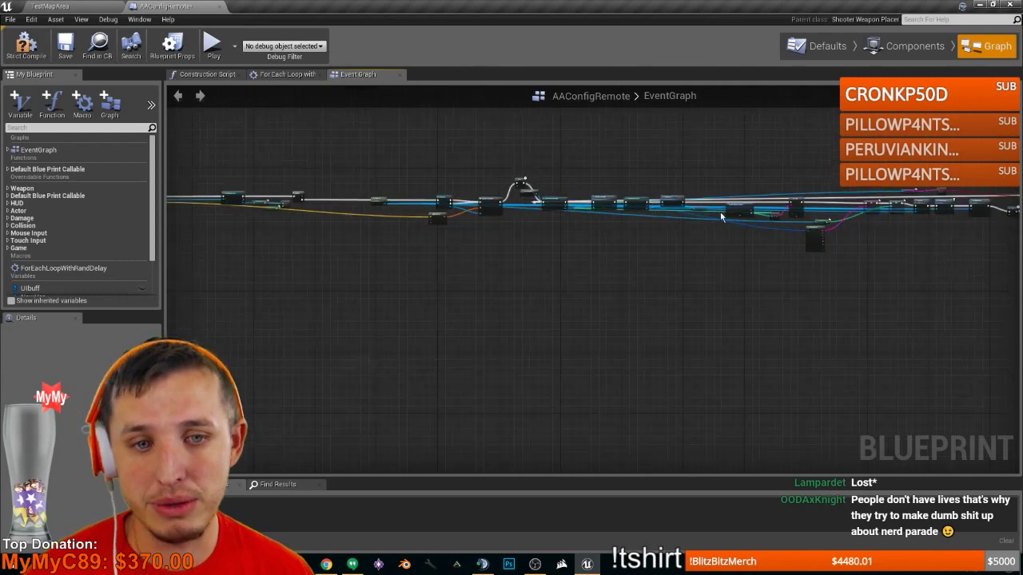
{"action": "left_click_drag", "start_coordinate": [911, 289], "coordinate": [390, 180]}
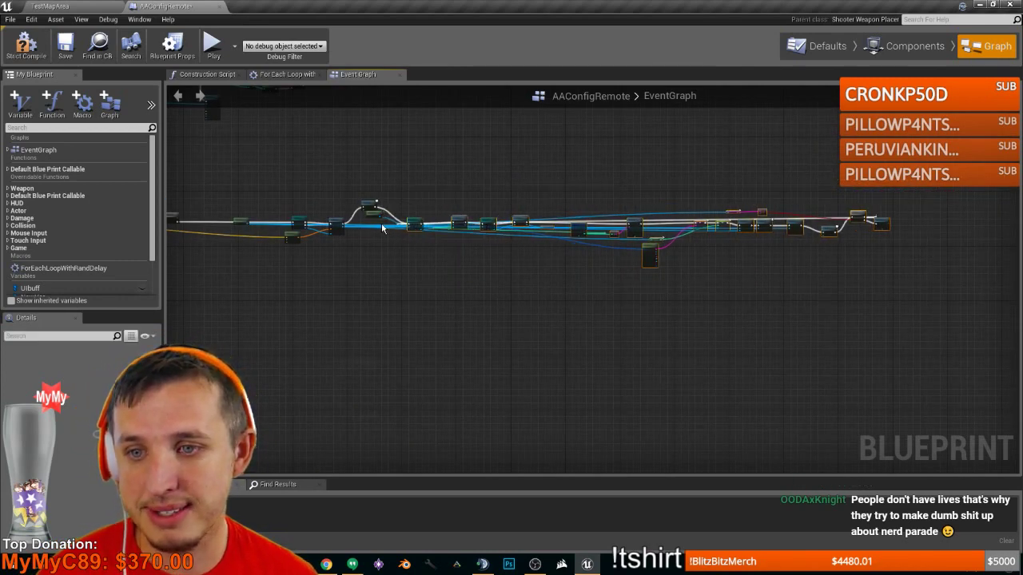
{"action": "scroll", "coordinate": [381, 222], "scroll_direction": "up", "scroll_amount": 5}
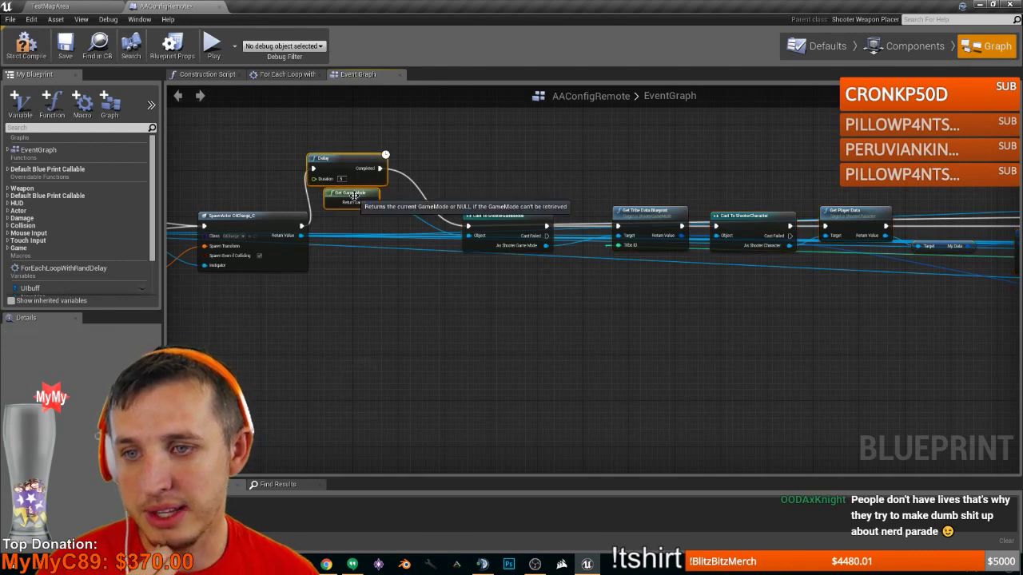
{"action": "left_click_drag", "start_coordinate": [358, 201], "coordinate": [387, 213]}
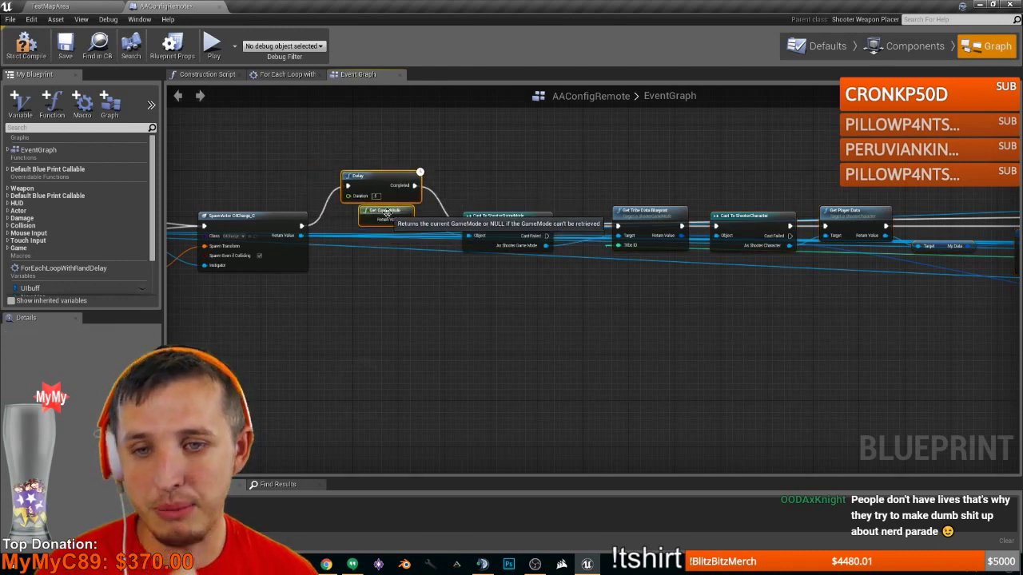
{"action": "scroll", "coordinate": [436, 266], "scroll_direction": "down", "scroll_amount": 2}
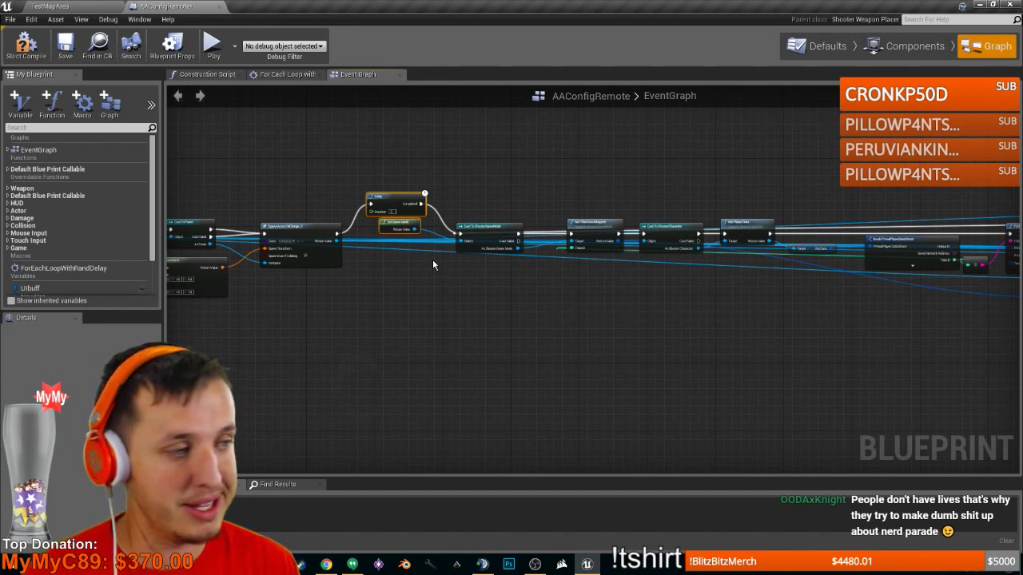
{"action": "left_click", "coordinate": [588, 292]}
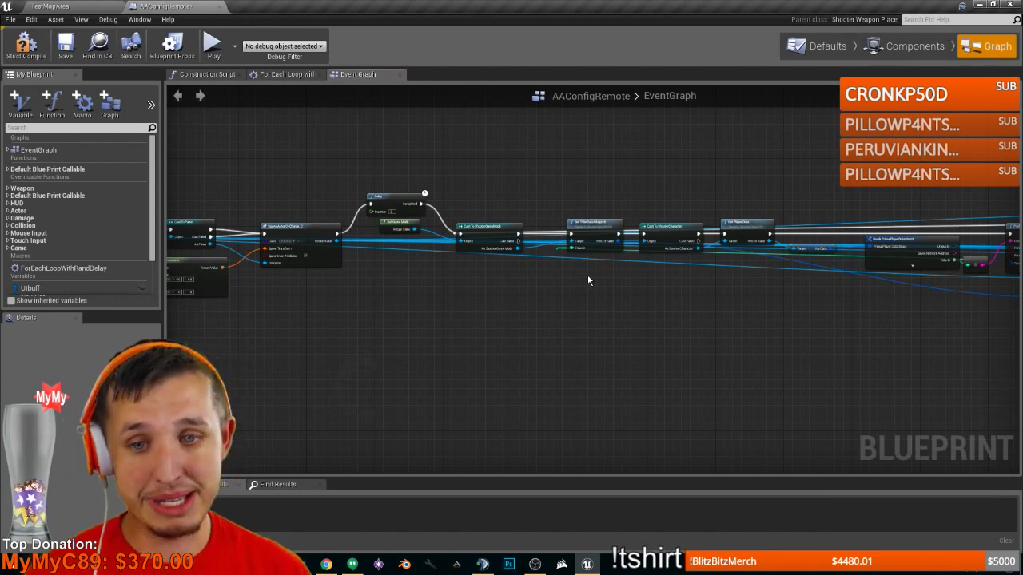
- Return to the InputAction ScrollChatUp event and follow its logic to the Line Trace for Objects inputs
{"action": "scroll", "coordinate": [587, 275], "scroll_direction": "down", "scroll_amount": 2}
{"action": "scroll", "coordinate": [612, 293], "scroll_direction": "down", "scroll_amount": 2}
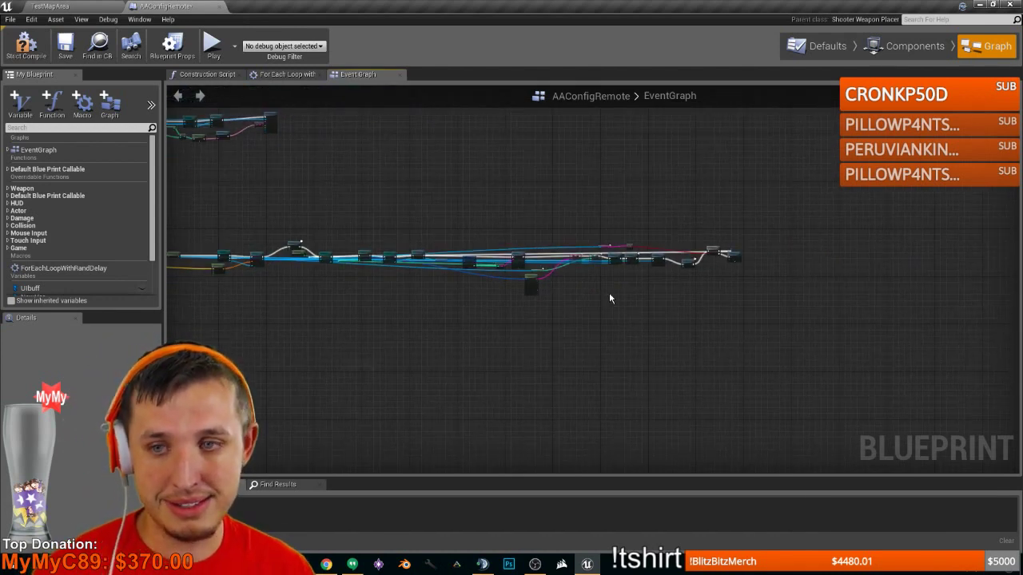
{"action": "scroll", "coordinate": [609, 293], "scroll_direction": "up", "scroll_amount": 3}
{"action": "scroll", "coordinate": [779, 268], "scroll_direction": "up", "scroll_amount": 2}
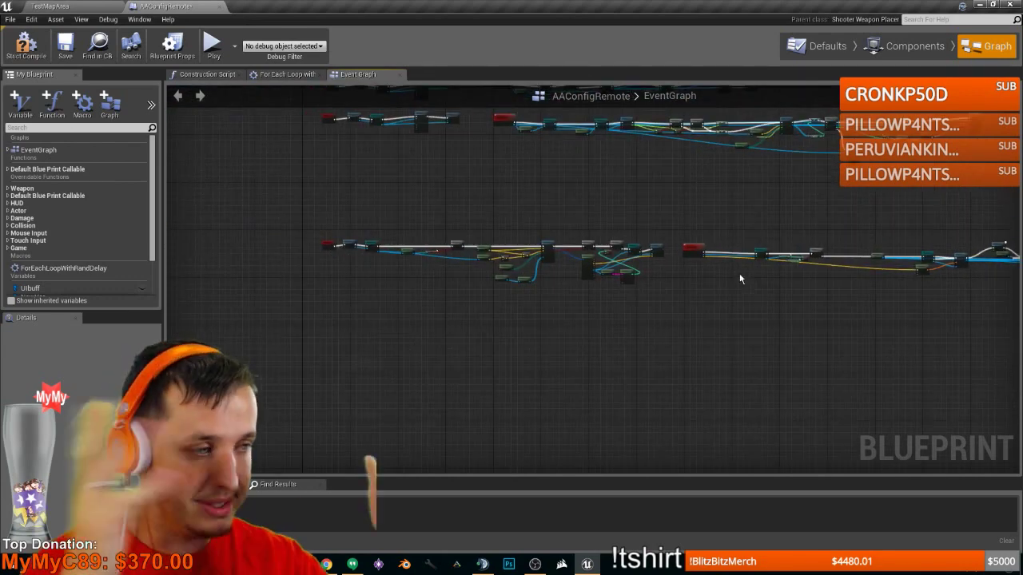
{"action": "scroll", "coordinate": [304, 266], "scroll_direction": "down", "scroll_amount": 2}
{"action": "scroll", "coordinate": [448, 207], "scroll_direction": "up", "scroll_amount": 4}
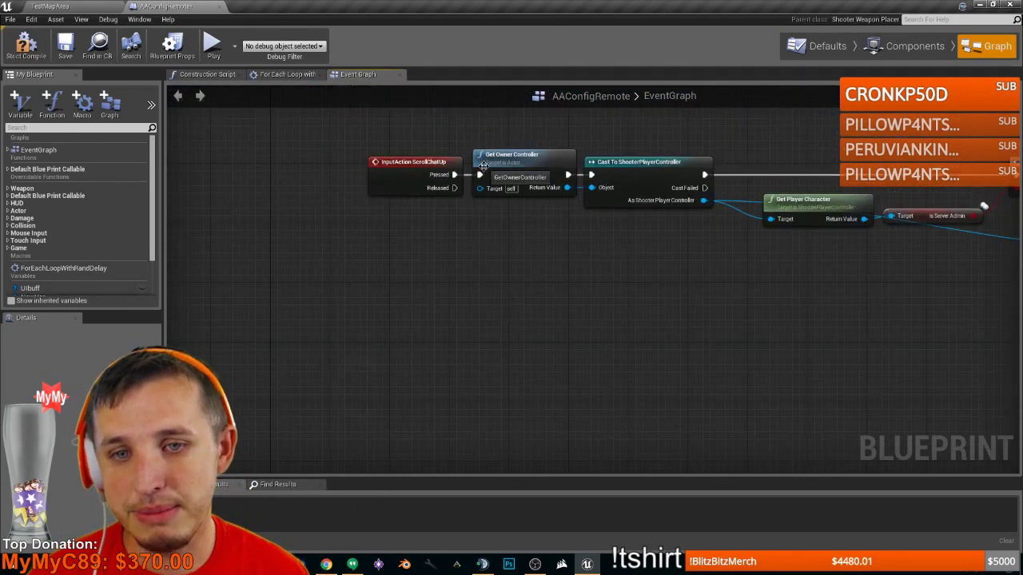
{"action": "scroll", "coordinate": [533, 181], "scroll_direction": "down", "scroll_amount": 3}
{"action": "mouse_move", "coordinate": [551, 187]}
{"action": "right_mouse_down"}
{"action": "mouse_move", "coordinate": [369, 215]}
{"action": "mouse_move", "coordinate": [277, 214]}
{"action": "right_mouse_up"}
{"action": "right_click_drag", "start_coordinate": [786, 249], "coordinate": [635, 243]}
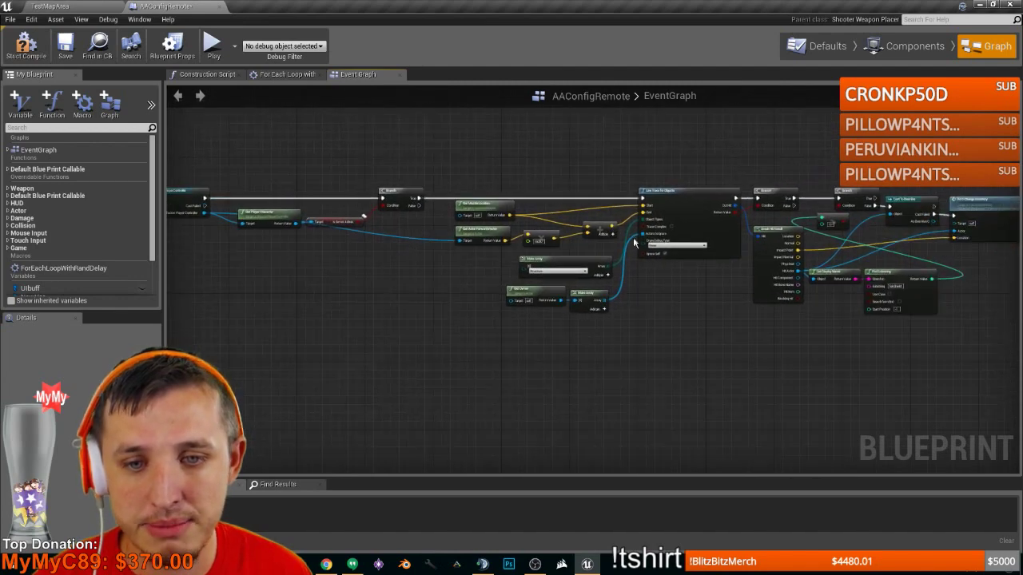
- Nudge the Get Owner and Make Array pair feeding Actors to Ignore up and left, directly beneath the Structure Make Array
{"action": "scroll", "coordinate": [631, 263], "scroll_direction": "up", "scroll_amount": 3}
{"action": "left_click", "coordinate": [482, 245]}
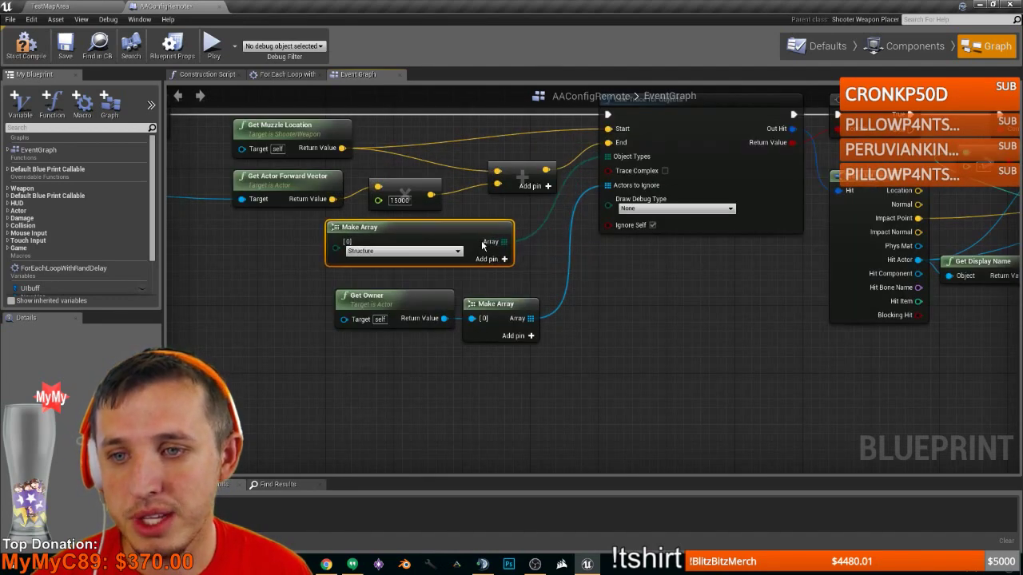
{"action": "left_click_drag", "start_coordinate": [558, 353], "coordinate": [437, 296]}
{"action": "left_click_drag", "start_coordinate": [508, 312], "coordinate": [473, 294]}
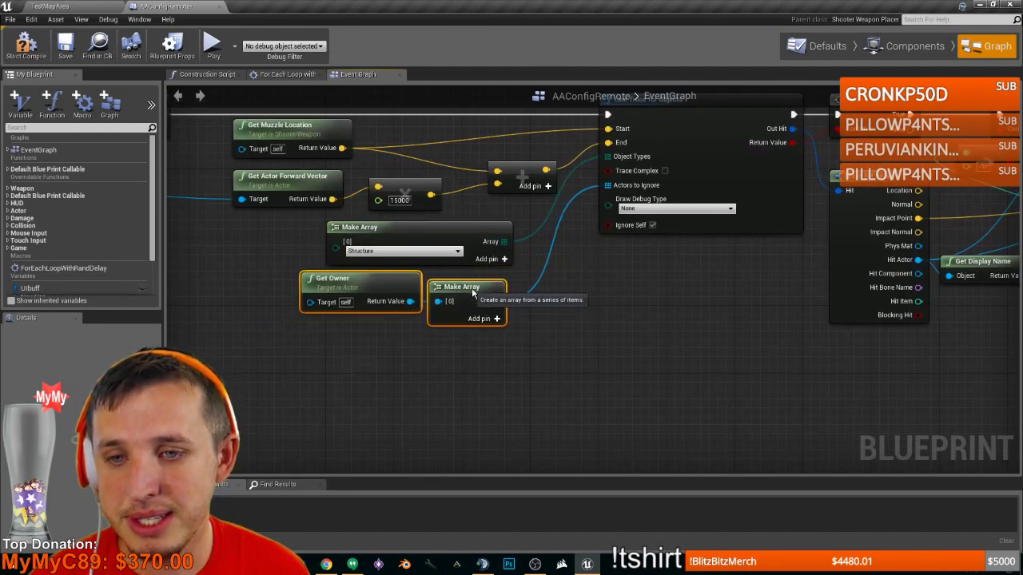
{"action": "left_click", "coordinate": [564, 322]}
{"action": "scroll", "coordinate": [553, 265], "scroll_direction": "down", "scroll_amount": 2}
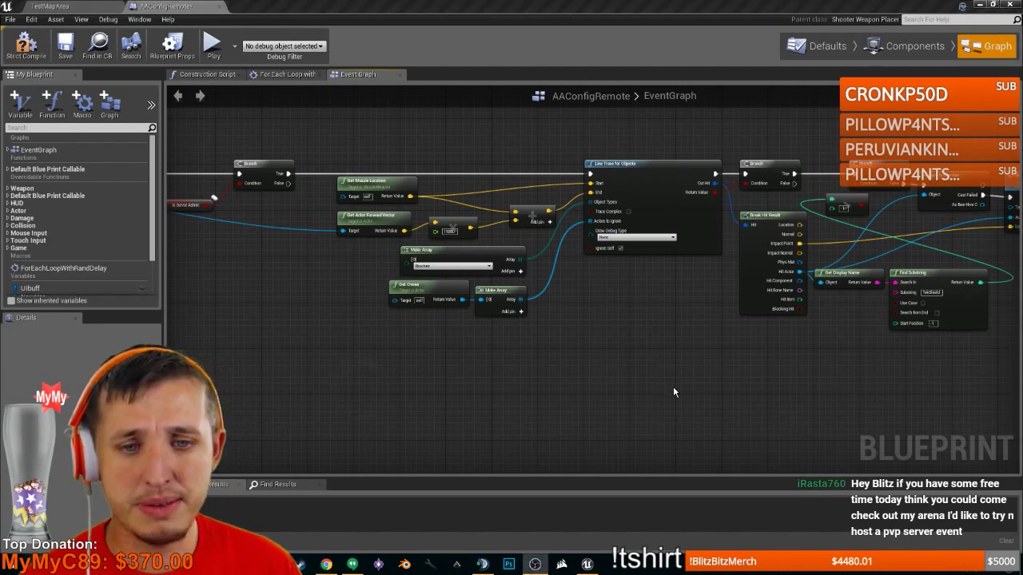
- Review the owner-setting chain from Get Player Data and Break Tribe Data to the last Branch, then the overall event layout
{"action": "scroll", "coordinate": [672, 386], "scroll_direction": "down", "scroll_amount": 5}
{"action": "scroll", "coordinate": [654, 373], "scroll_direction": "up", "scroll_amount": 5}
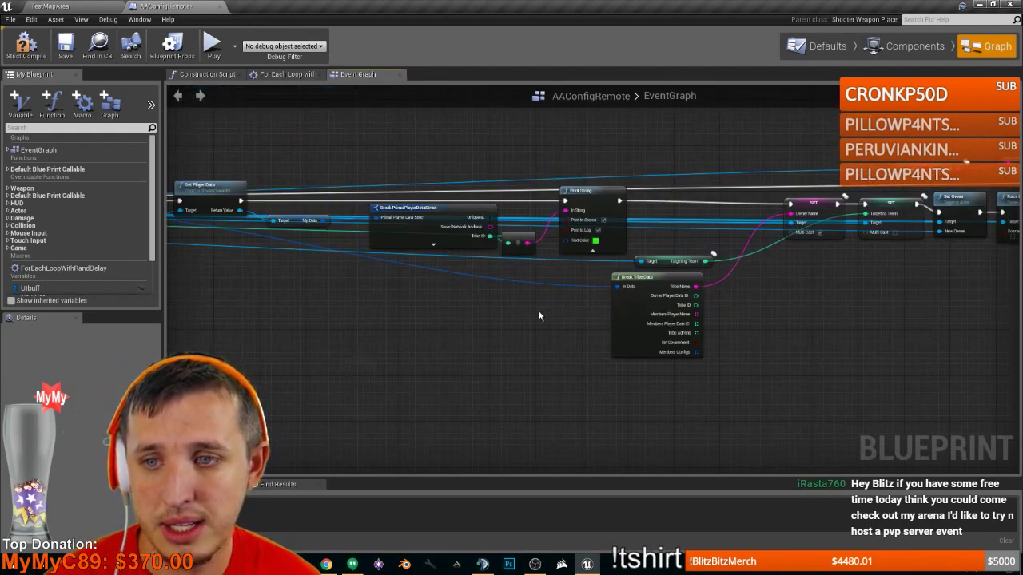
{"action": "scroll", "coordinate": [554, 305], "scroll_direction": "down", "scroll_amount": 3}
{"action": "scroll", "coordinate": [695, 297], "scroll_direction": "up", "scroll_amount": 4}
{"action": "scroll", "coordinate": [849, 283], "scroll_direction": "down", "scroll_amount": 2}
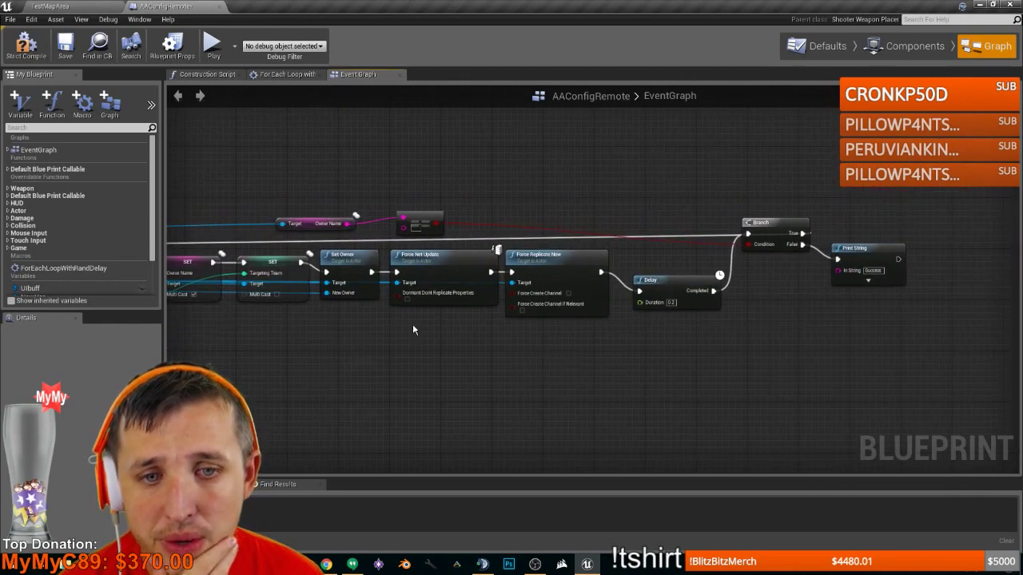
{"action": "scroll", "coordinate": [554, 326], "scroll_direction": "down", "scroll_amount": 3}
{"action": "scroll", "coordinate": [375, 361], "scroll_direction": "down", "scroll_amount": 5}
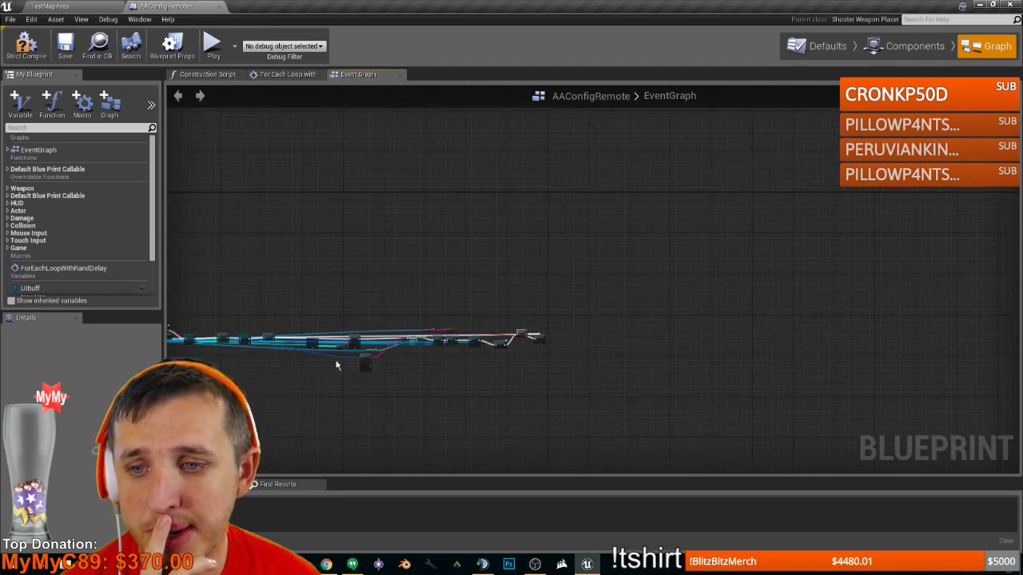
{"action": "right_click_drag", "start_coordinate": [337, 362], "coordinate": [752, 287]}
{"action": "right_click_drag", "start_coordinate": [504, 273], "coordinate": [568, 307]}
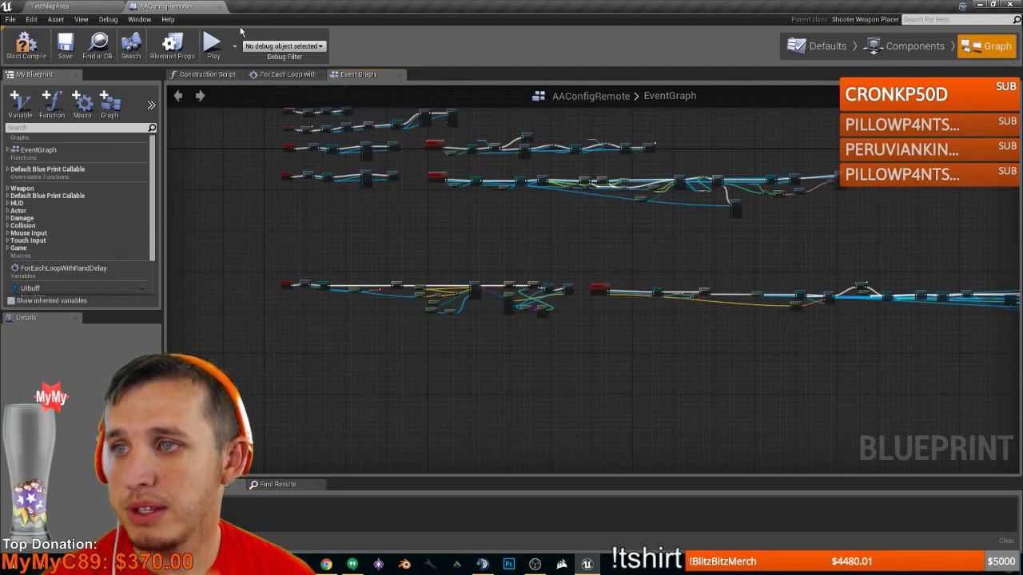
- Switch to the TestMapArea level editor, search the whole Game folder for "c4 charge" and open the C4Charge blueprint
{"action": "left_click", "coordinate": [88, 7]}
{"action": "scroll", "coordinate": [63, 294], "scroll_direction": "up", "scroll_amount": 4}
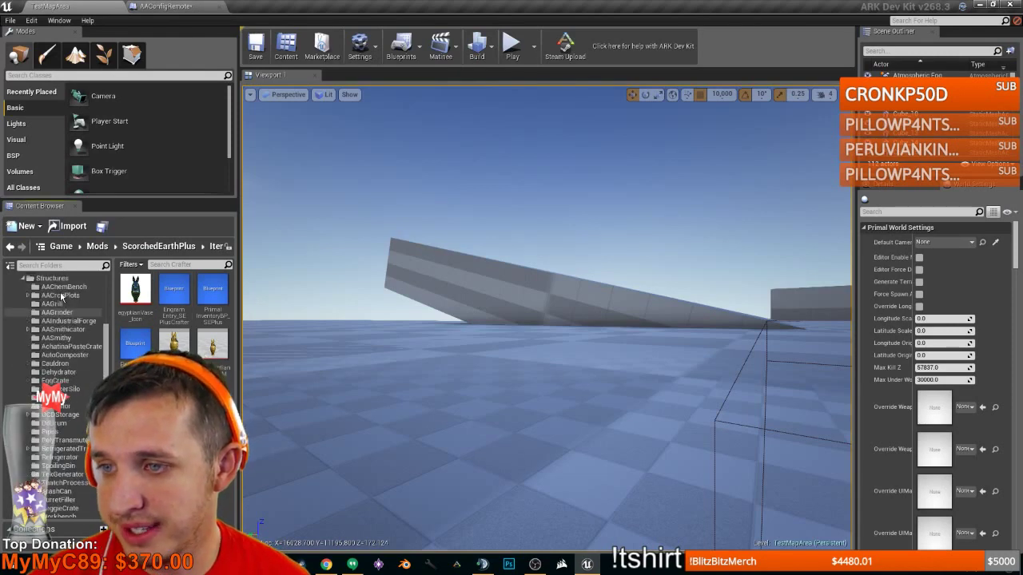
{"action": "right_click", "coordinate": [61, 296]}
{"action": "left_click", "coordinate": [32, 279]}
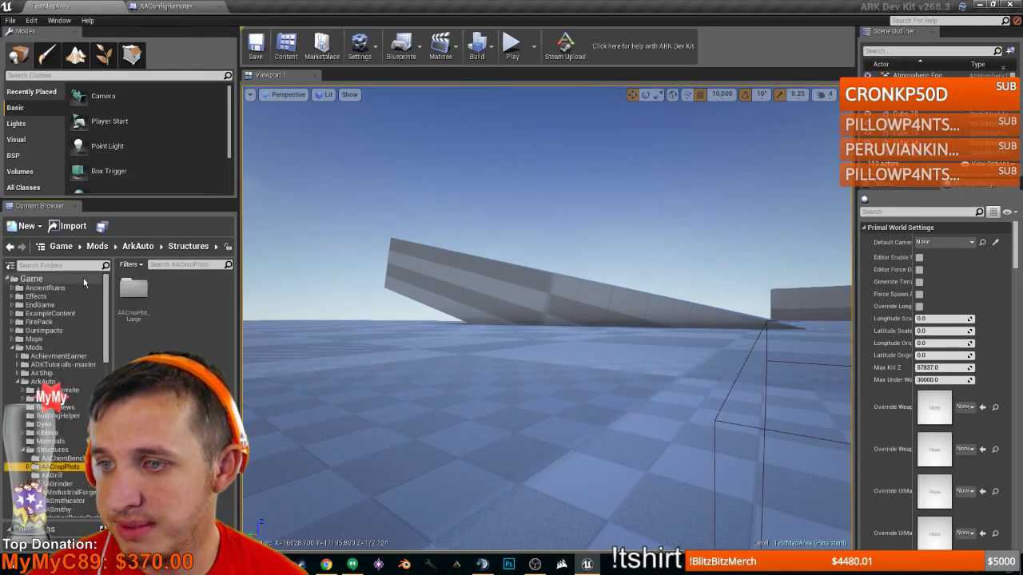
{"action": "left_click", "coordinate": [189, 265]}
{"action": "type", "text": "c4"}
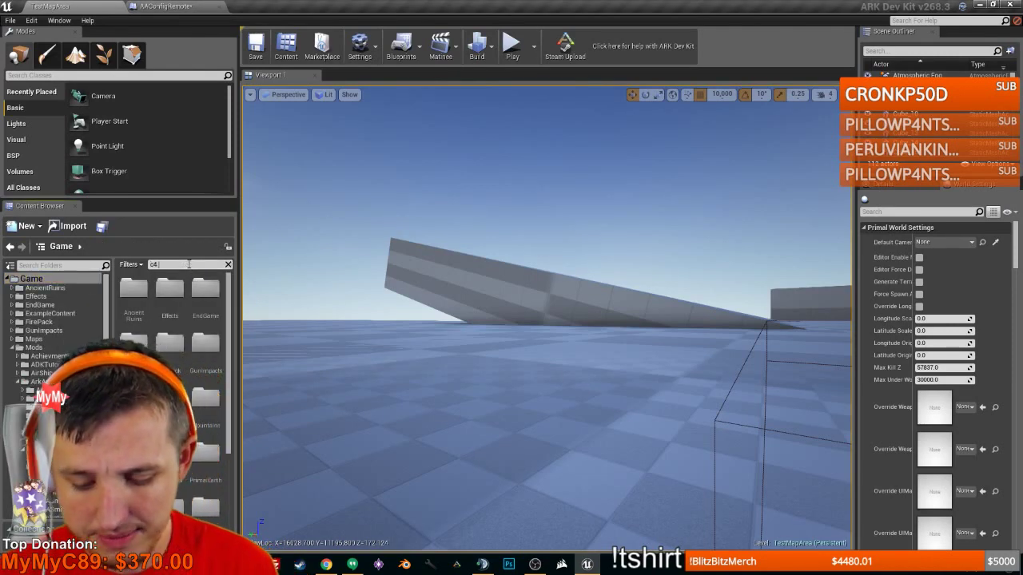
{"action": "type", "text": " charge"}
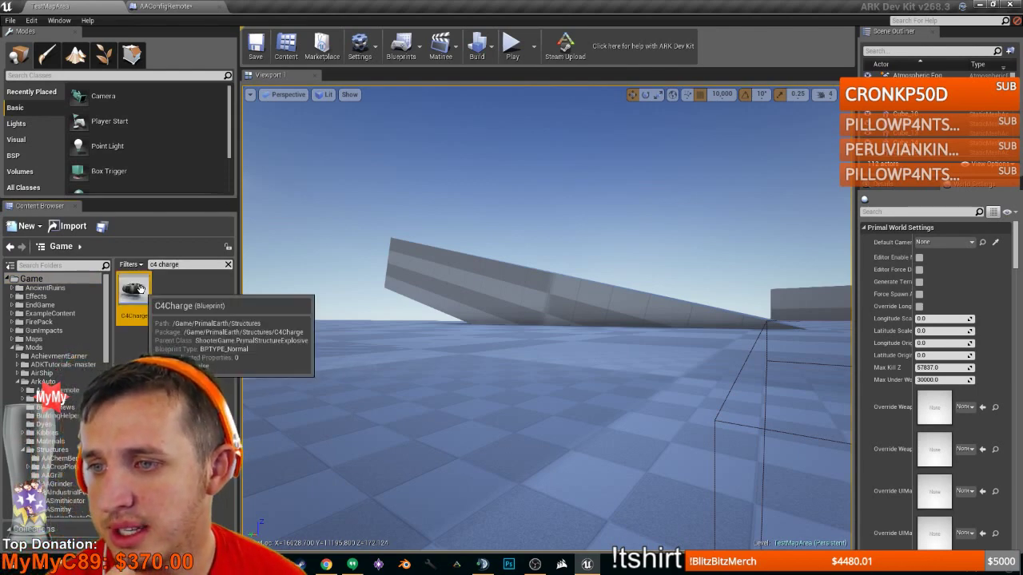
{"action": "left_click", "coordinate": [142, 296]}
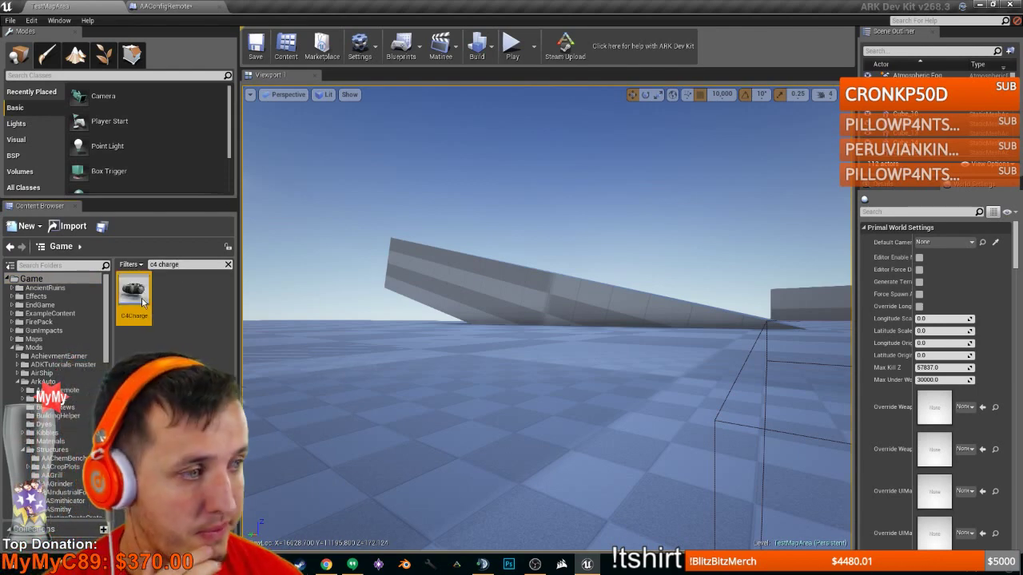
{"action": "double_click", "coordinate": [142, 296]}
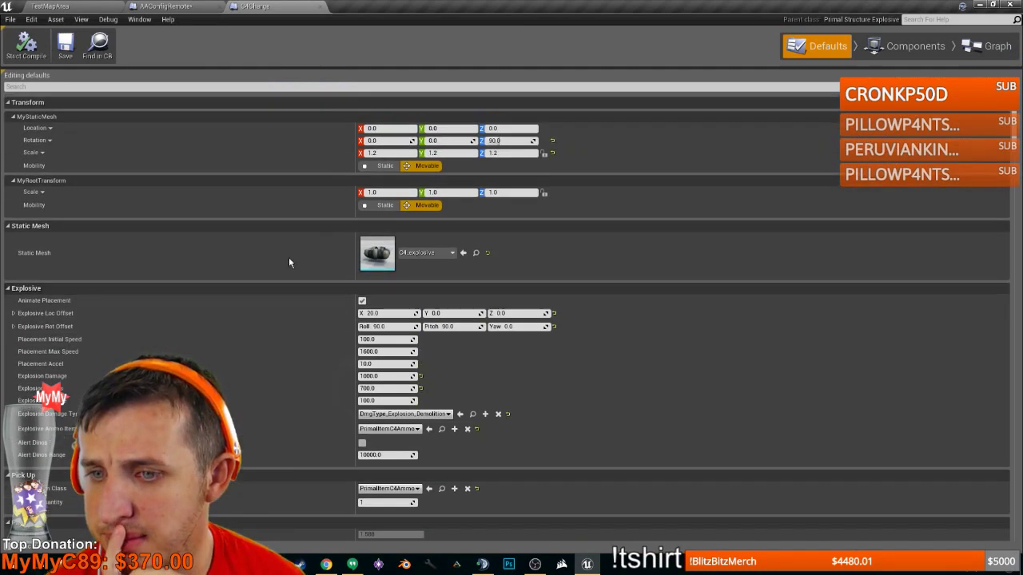
- Filter the C4Charge defaults by "placement range" to inspect its placement range settings
{"action": "left_click", "coordinate": [451, 85]}
{"action": "type", "text": "piacemenmt"}
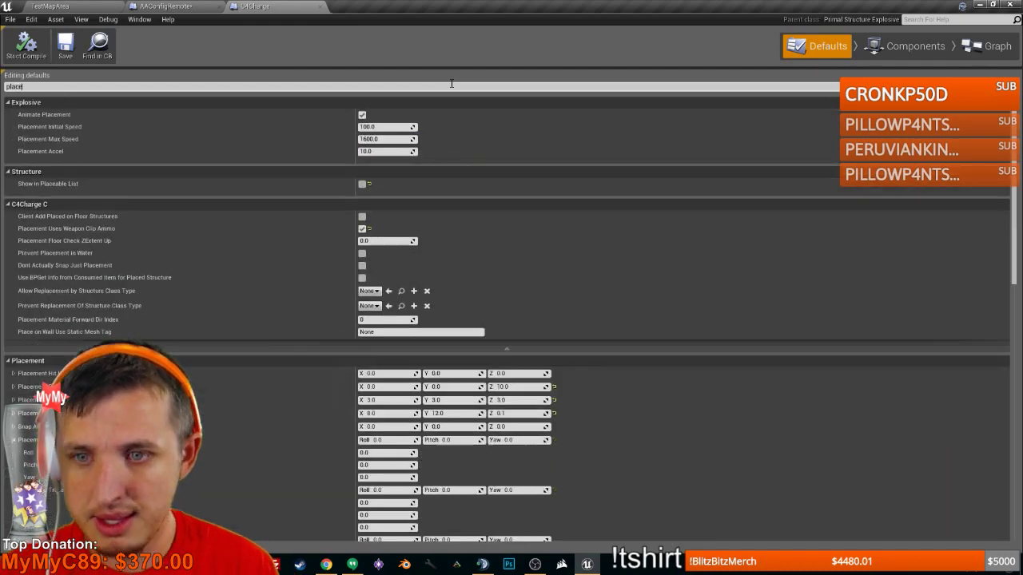
{"action": "key", "text": "BackSpace"}
{"action": "key", "text": "BackSpace"}
{"action": "type", "text": "t"}
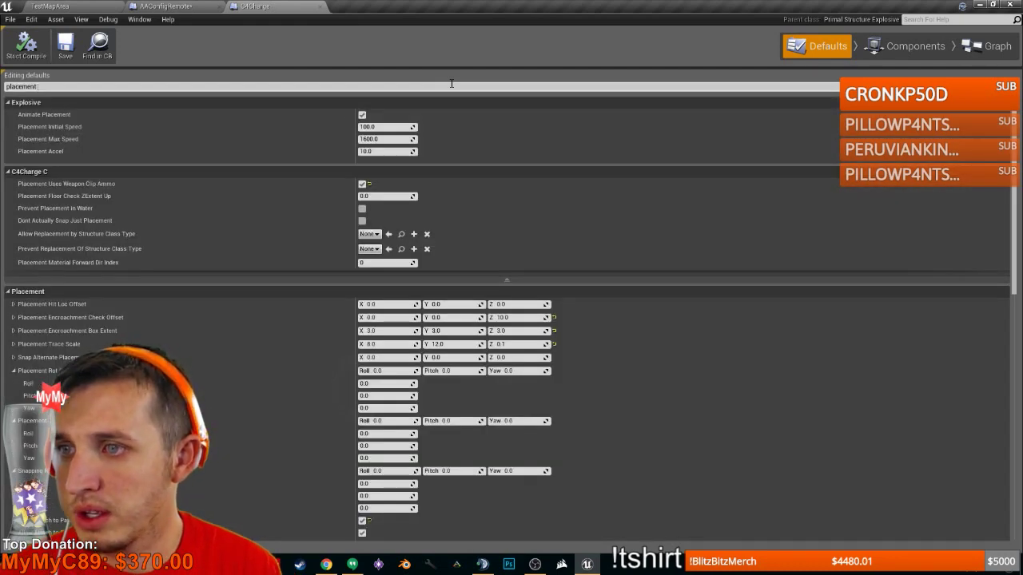
{"action": "type", "text": " ranb"}
{"action": "key", "text": "BackSpace"}
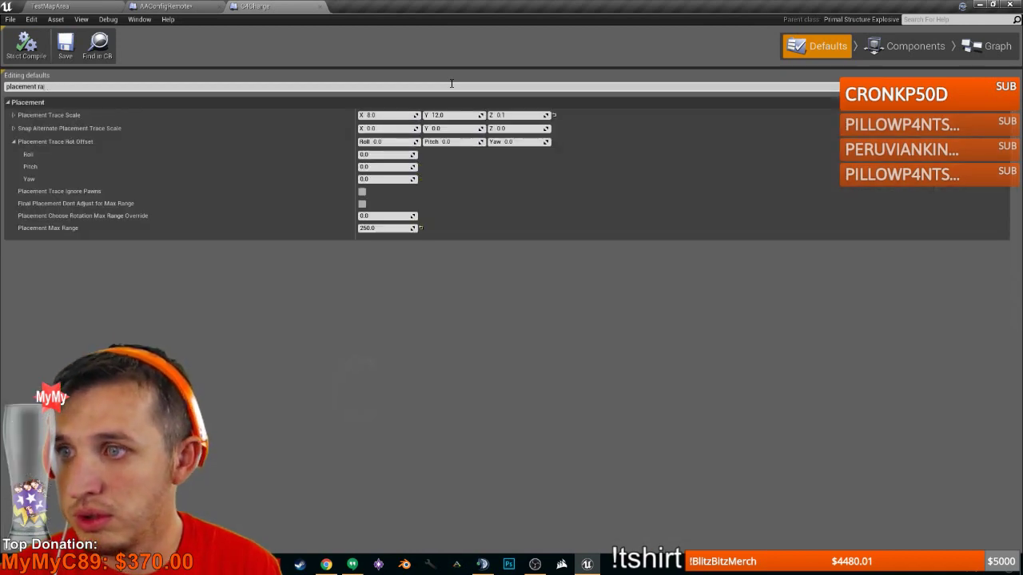
{"action": "type", "text": "ge"}
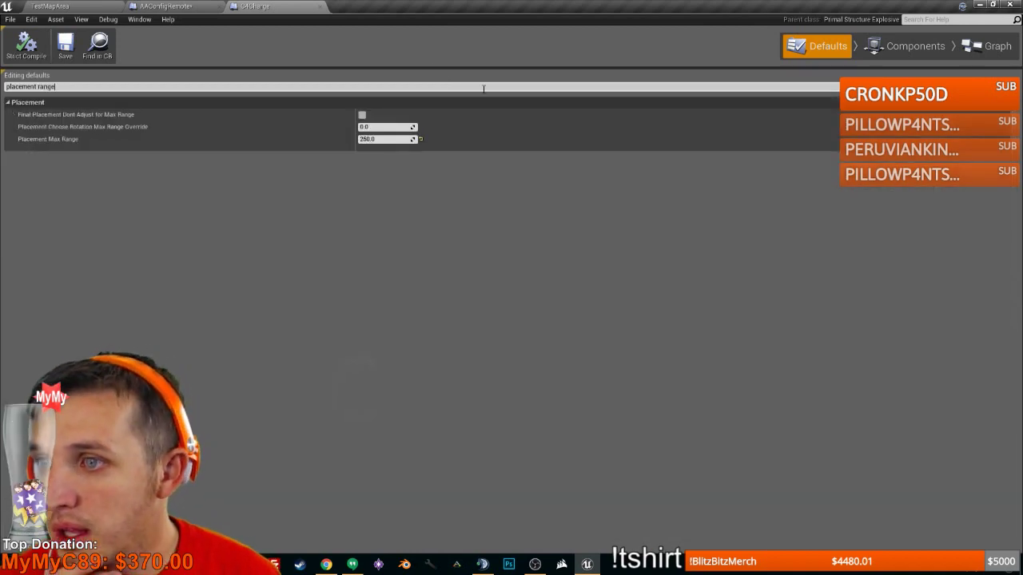
- Close the C4Charge blueprint and set the Get Actor Forward Vector multiplier feeding the line trace's End to 250
{"action": "left_click", "coordinate": [320, 8]}
{"action": "scroll", "coordinate": [453, 302], "scroll_direction": "up", "scroll_amount": 8}
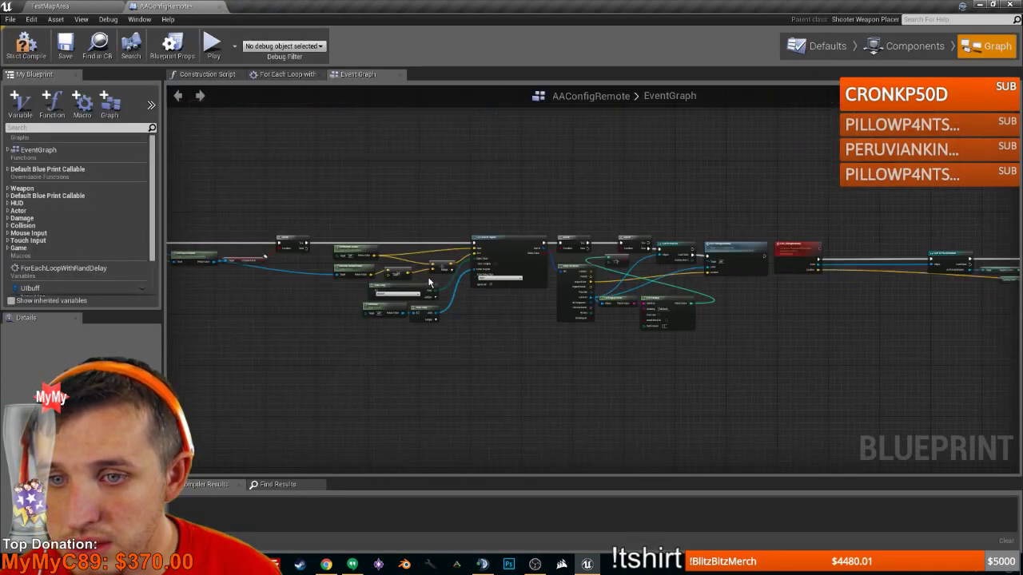
{"action": "right_click_drag", "start_coordinate": [389, 282], "coordinate": [533, 298]}
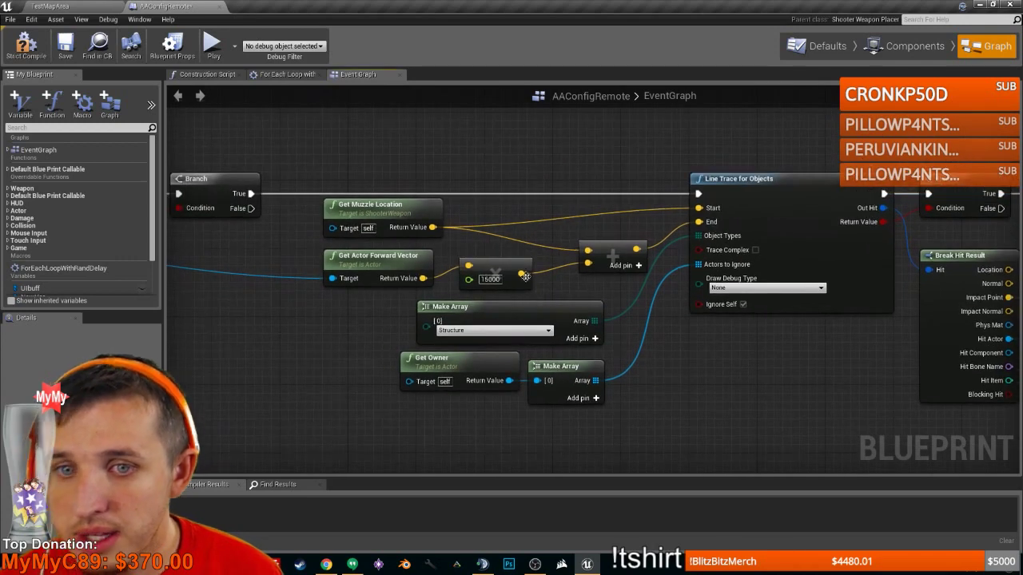
{"action": "left_click", "coordinate": [490, 279]}
{"action": "type", "text": "250"}
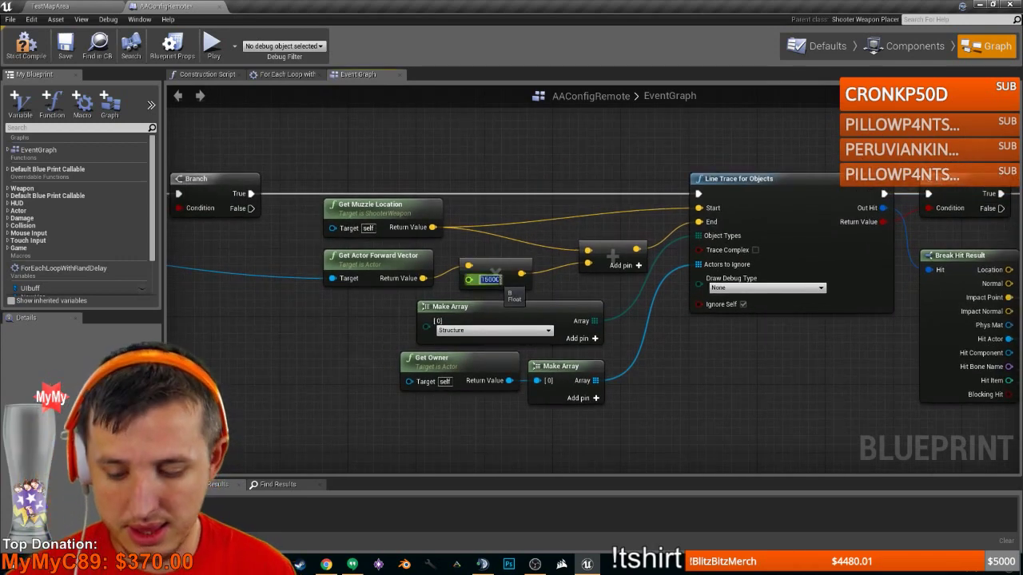
{"action": "key", "text": "Return"}
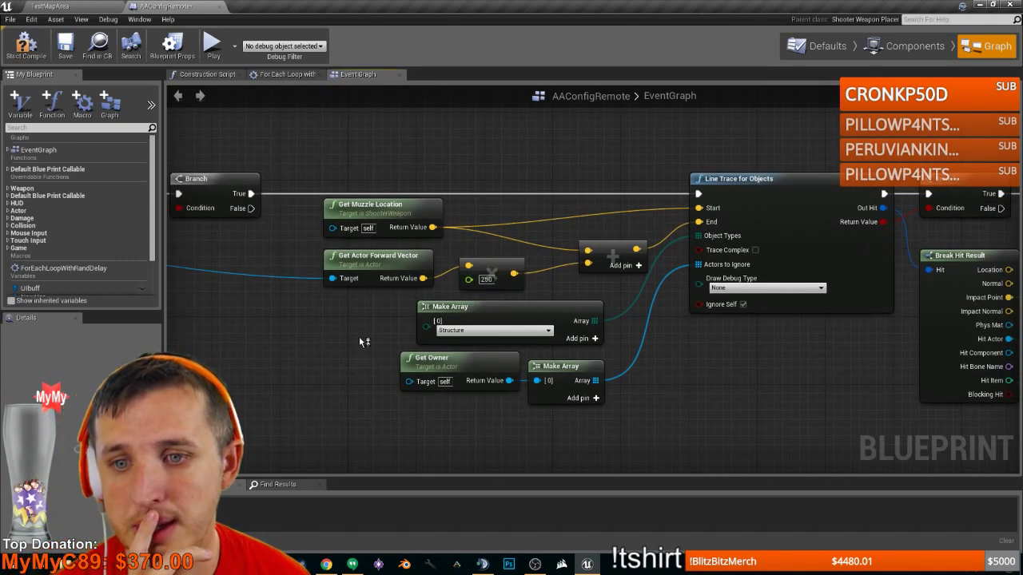
- Save and compile the AAConfigRemote blueprint
{"action": "scroll", "coordinate": [674, 301], "scroll_direction": "down", "scroll_amount": 2}
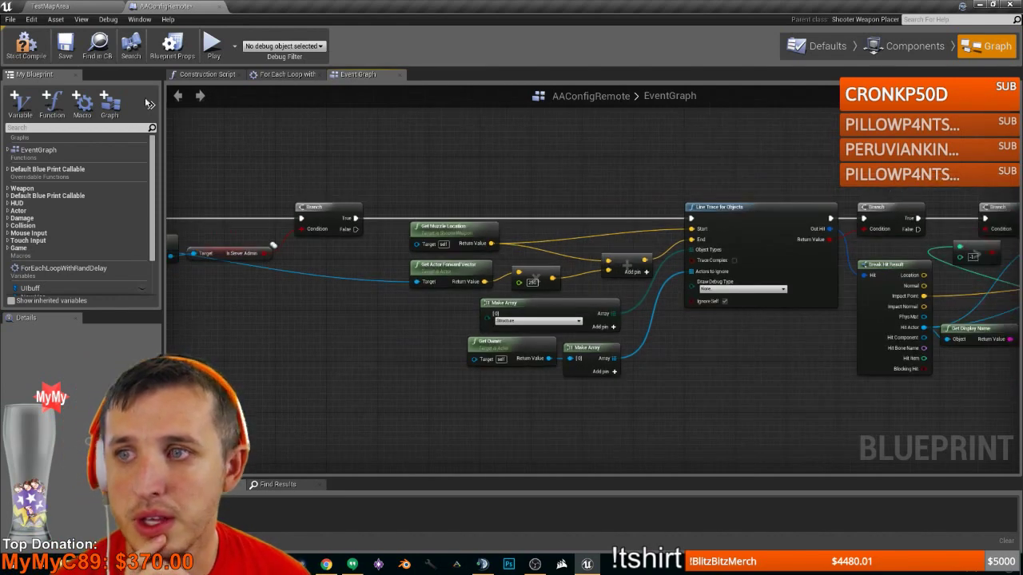
{"action": "left_click", "coordinate": [65, 46]}
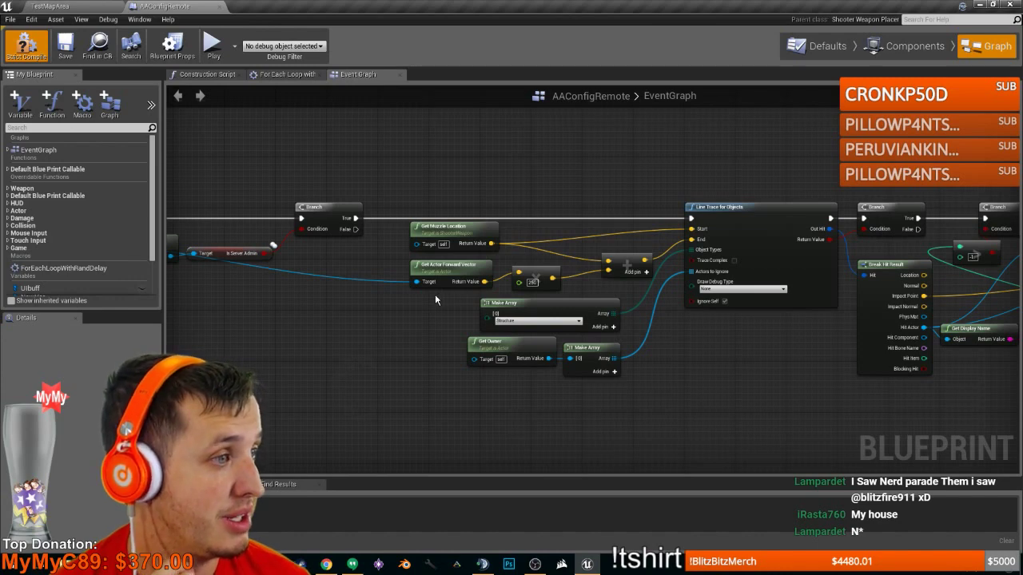
{"action": "key", "text": "F7"}
- Examine the chain from the line trace through Break Hit Result and the Branch checks to the RoS_ChangeInventory event
{"action": "scroll", "coordinate": [434, 294], "scroll_direction": "down", "scroll_amount": 6}
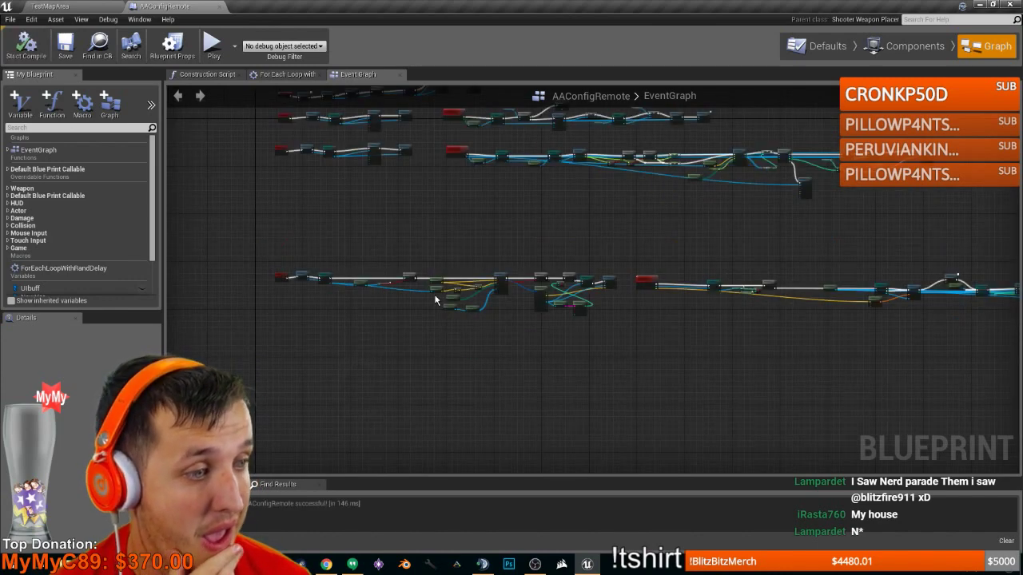
{"action": "scroll", "coordinate": [425, 291], "scroll_direction": "up", "scroll_amount": 5}
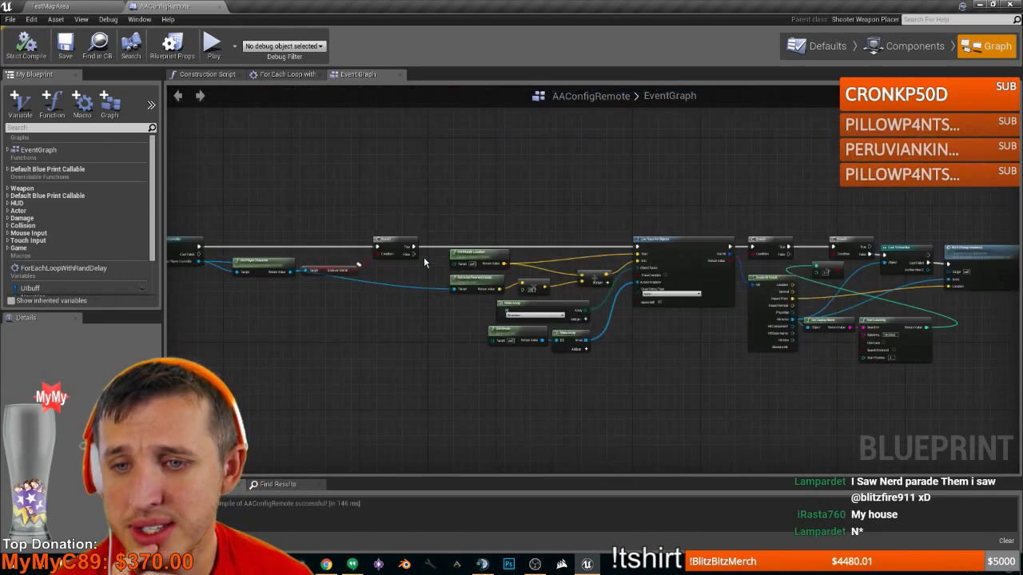
{"action": "scroll", "coordinate": [424, 258], "scroll_direction": "up", "scroll_amount": 4}
{"action": "scroll", "coordinate": [588, 313], "scroll_direction": "down", "scroll_amount": 2}
{"action": "right_click_drag", "start_coordinate": [701, 314], "coordinate": [532, 314]}
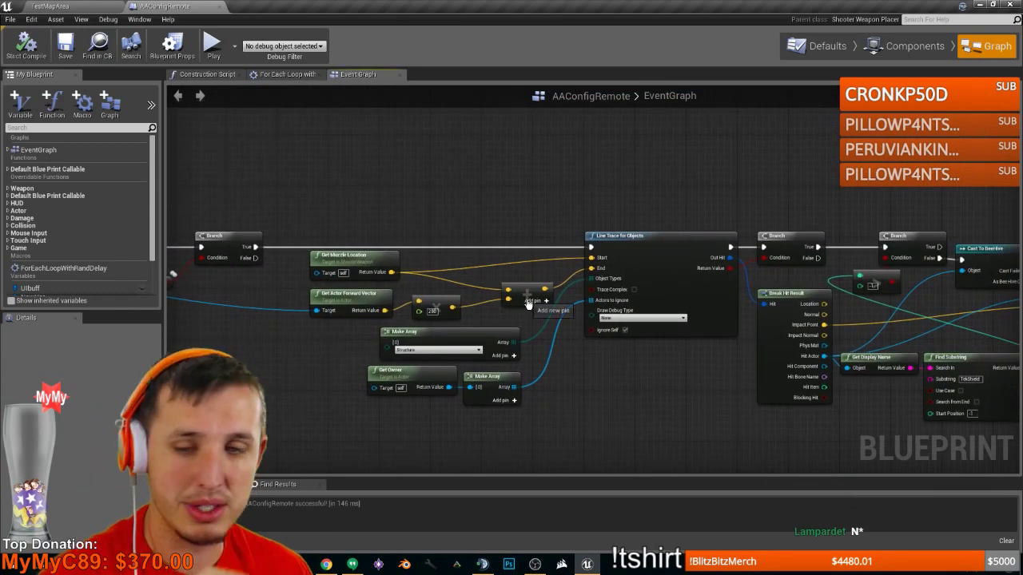
{"action": "mouse_move", "coordinate": [691, 343]}
{"action": "right_mouse_down"}
{"action": "mouse_move", "coordinate": [522, 352]}
{"action": "mouse_move", "coordinate": [513, 328]}
{"action": "right_mouse_up"}
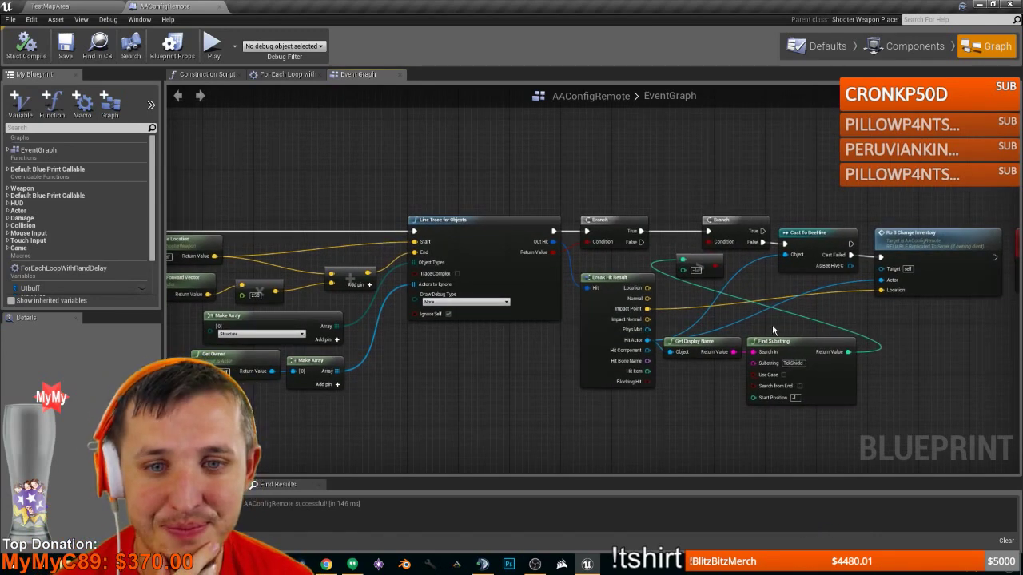
{"action": "right_click_drag", "start_coordinate": [772, 328], "coordinate": [554, 370]}
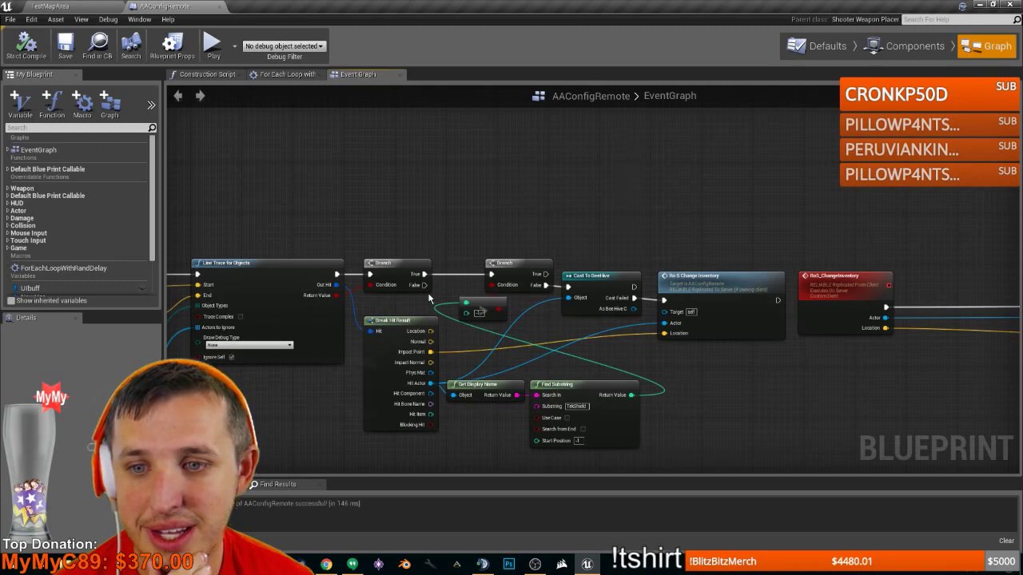
{"action": "scroll", "coordinate": [738, 317], "scroll_direction": "down", "scroll_amount": 4}
{"action": "right_click_drag", "start_coordinate": [802, 333], "coordinate": [550, 301]}
{"action": "scroll", "coordinate": [655, 293], "scroll_direction": "up", "scroll_amount": 5}
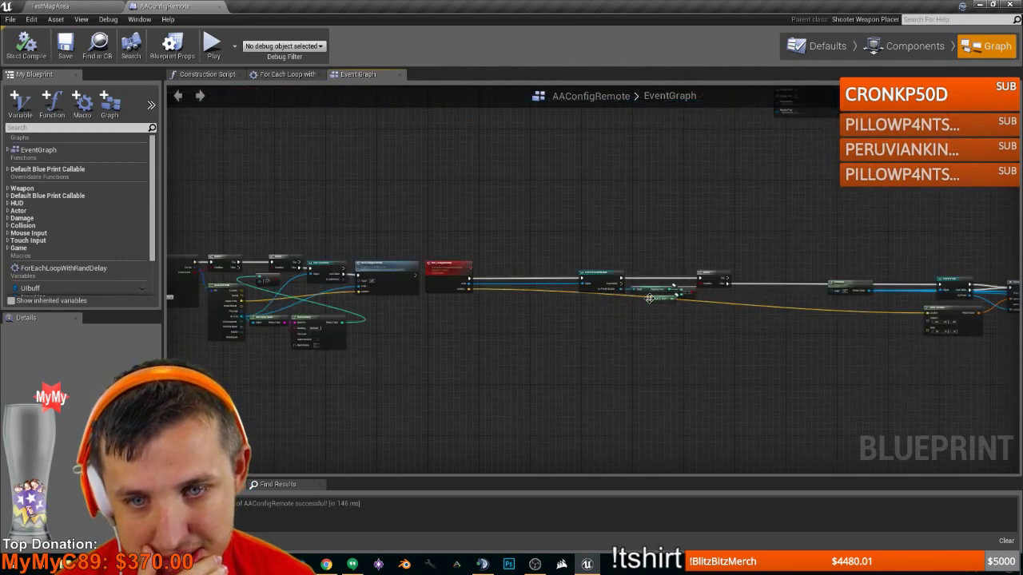
- Connect RoS_ChangeInventory's execution directly to Cast To Pawn and delete the Cast To PrimalStructure, Targeting Team comparison and Branch nodes between them
{"action": "scroll", "coordinate": [594, 277], "scroll_direction": "down", "scroll_amount": 2}
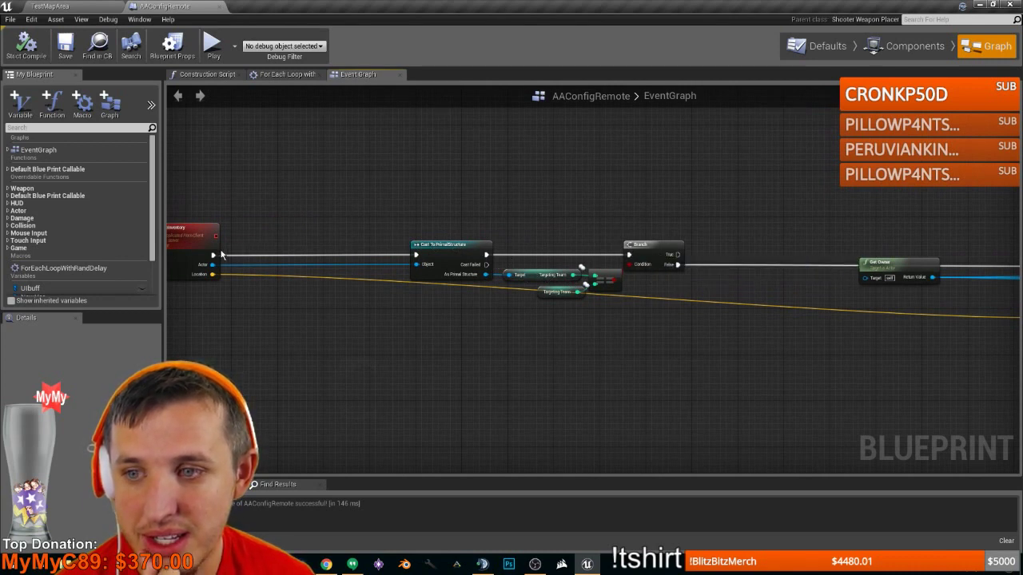
{"action": "left_click_drag", "start_coordinate": [677, 264], "coordinate": [754, 265]}
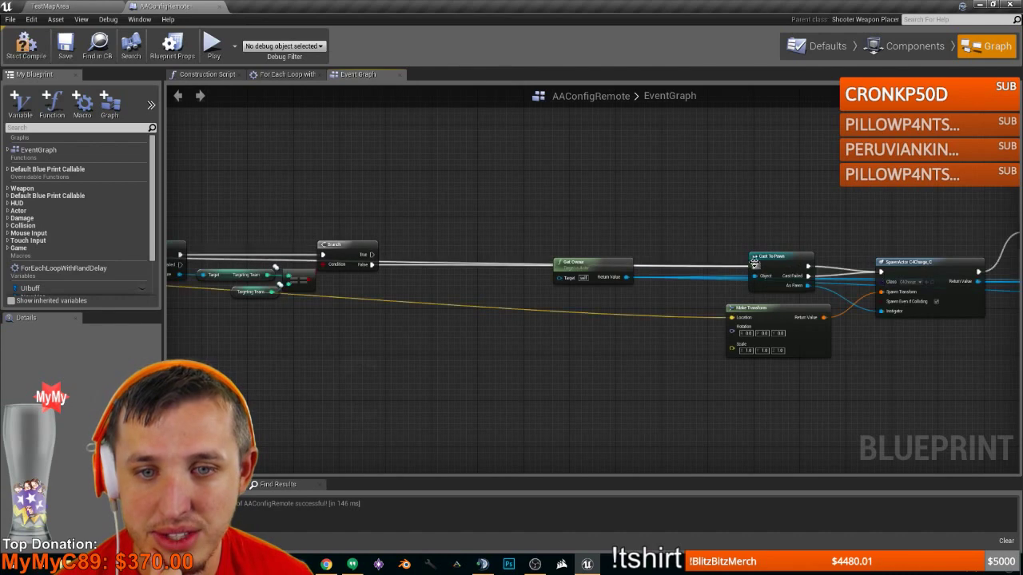
{"action": "scroll", "coordinate": [753, 265], "scroll_direction": "down", "scroll_amount": 3}
{"action": "scroll", "coordinate": [523, 285], "scroll_direction": "up", "scroll_amount": 4}
{"action": "left_click_drag", "start_coordinate": [617, 333], "coordinate": [289, 226]}
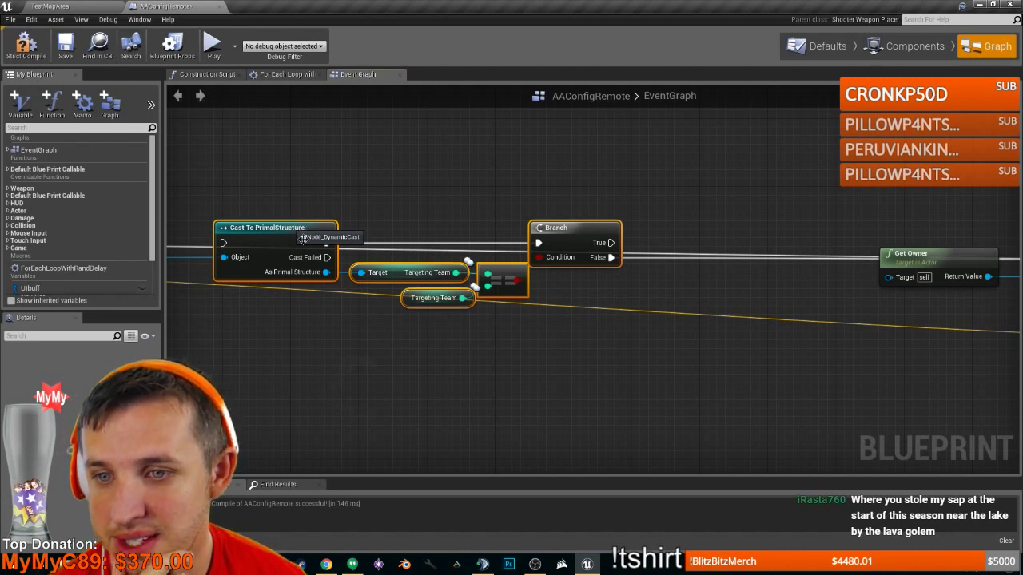
{"action": "key", "text": "Delete"}
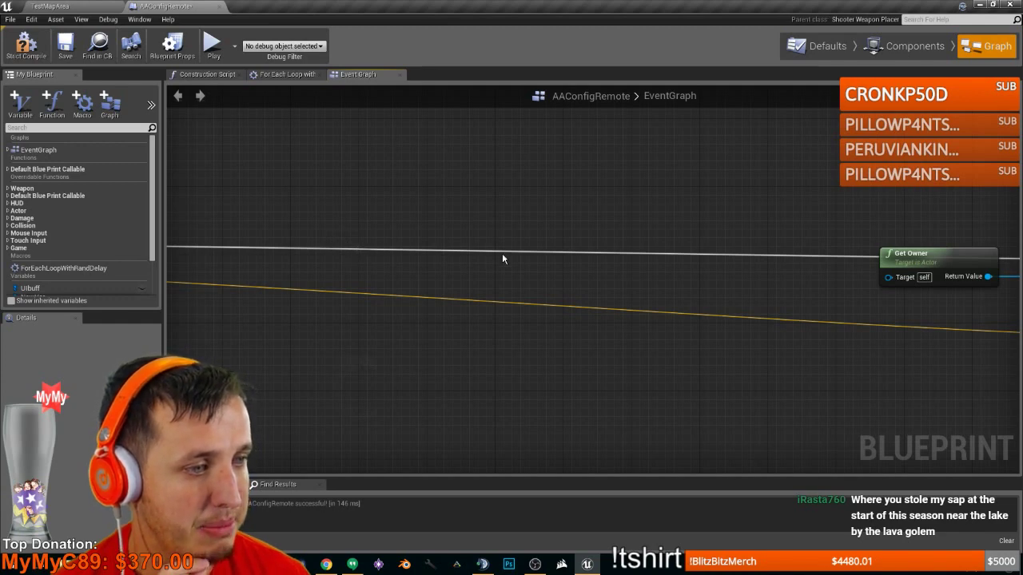
- Move the whole chain from Get Owner to the end left, into the gap beside the RoS_ChangeInventory event
{"action": "scroll", "coordinate": [502, 259], "scroll_direction": "down", "scroll_amount": 8}
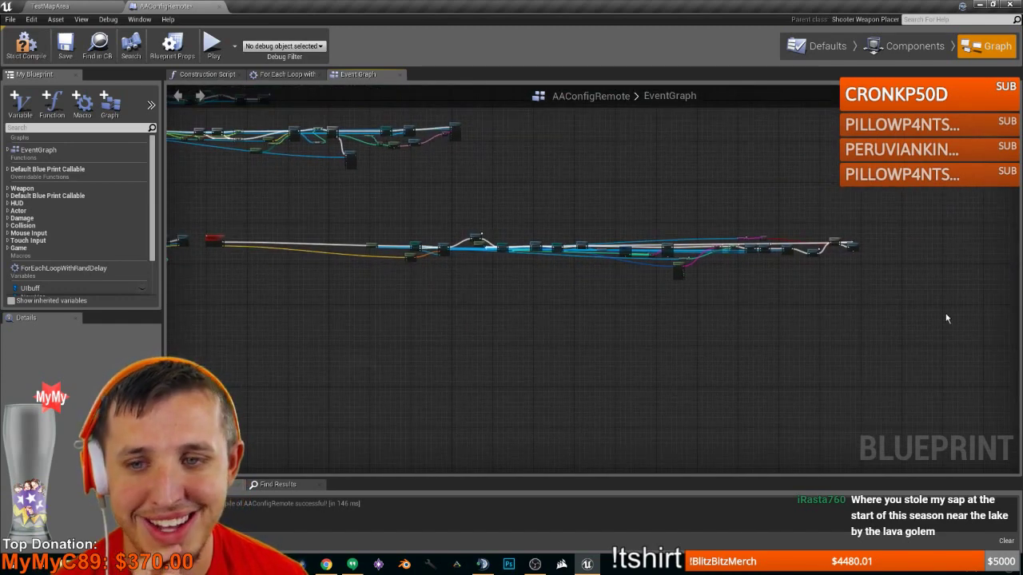
{"action": "left_click_drag", "start_coordinate": [946, 318], "coordinate": [309, 235]}
{"action": "scroll", "coordinate": [252, 251], "scroll_direction": "up", "scroll_amount": 4}
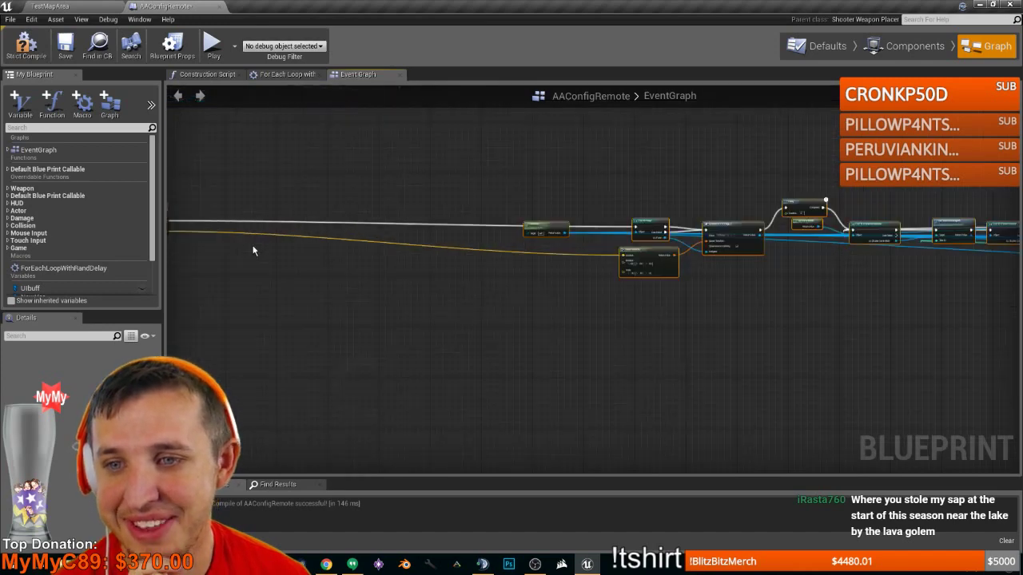
{"action": "right_click_drag", "start_coordinate": [253, 250], "coordinate": [411, 243]}
{"action": "left_click_drag", "start_coordinate": [717, 227], "coordinate": [454, 225]}
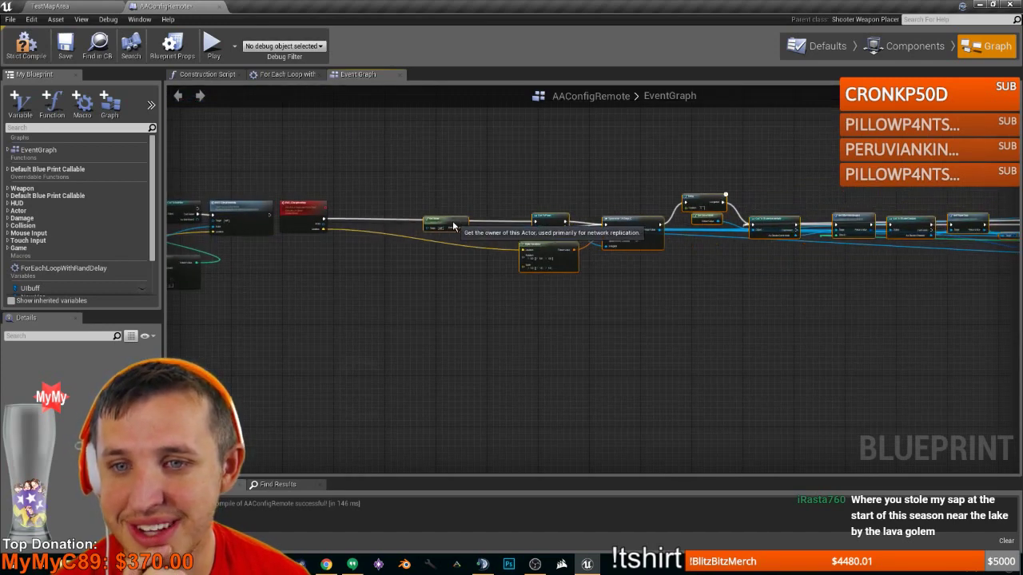
{"action": "right_click_drag", "start_coordinate": [453, 226], "coordinate": [410, 226]}
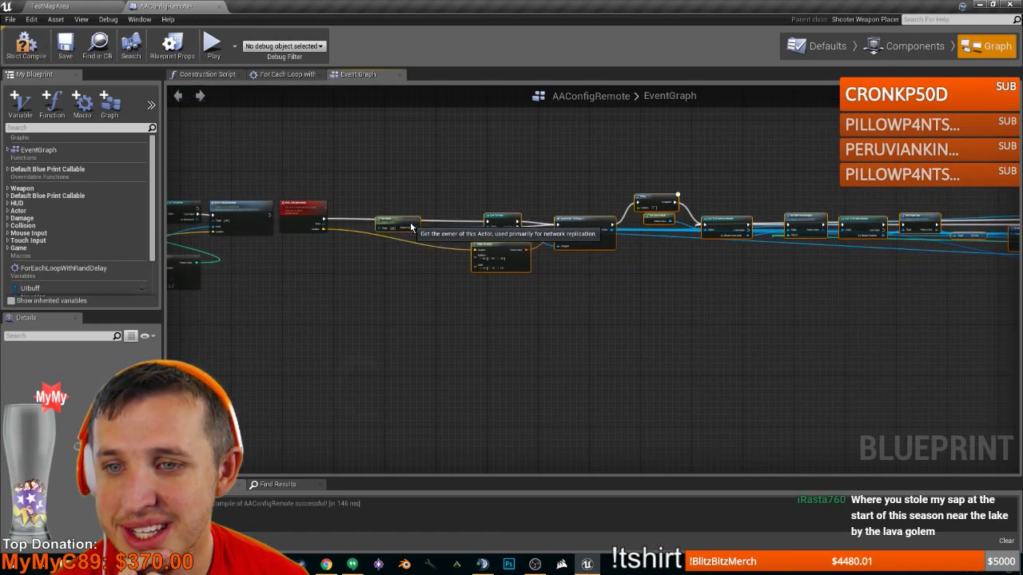
- Move the Get Owner node out of the execution line to a spot below and left of Make Transform
{"action": "left_click_drag", "start_coordinate": [411, 227], "coordinate": [431, 287]}
{"action": "left_click", "coordinate": [409, 230]}
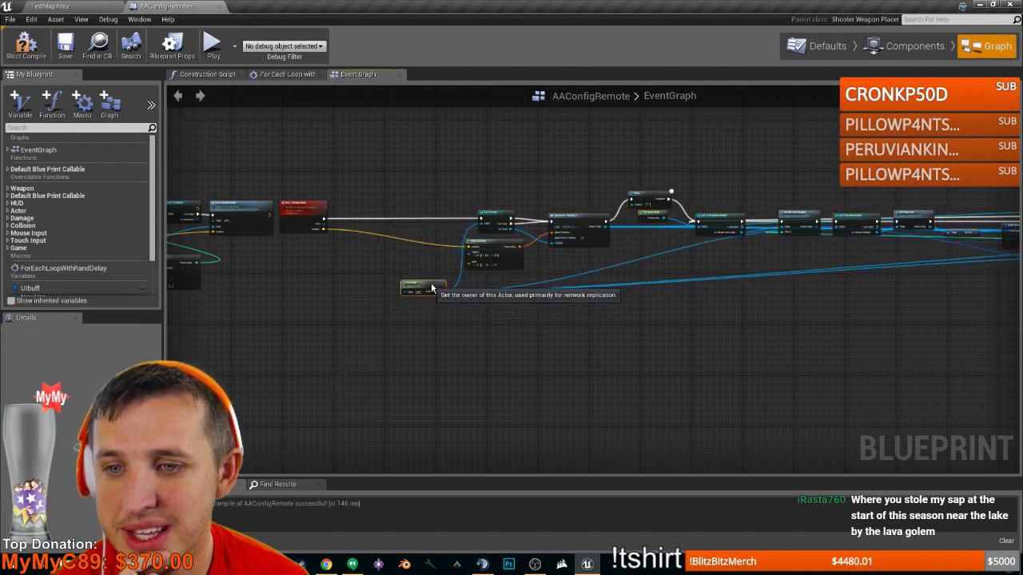
{"action": "scroll", "coordinate": [447, 284], "scroll_direction": "up", "scroll_amount": 3}
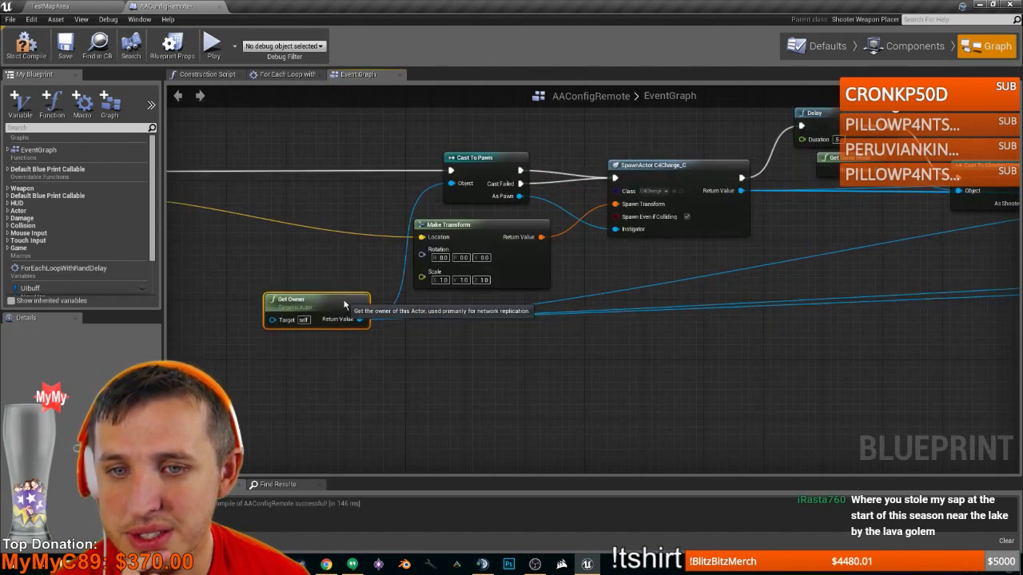
- Review the chain from SpawnActor C4Charge_C through the tribe data and Set Owner nodes to the last Print String
{"action": "scroll", "coordinate": [725, 231], "scroll_direction": "down", "scroll_amount": 1}
{"action": "right_click_drag", "start_coordinate": [727, 257], "coordinate": [517, 265]}
{"action": "right_click_drag", "start_coordinate": [462, 283], "coordinate": [557, 337]}
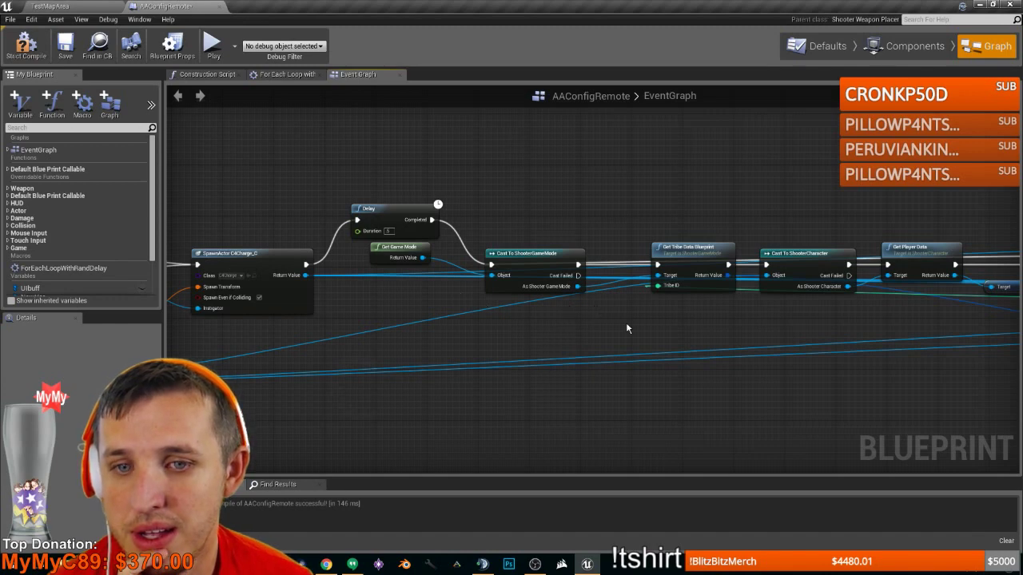
{"action": "right_click_drag", "start_coordinate": [625, 328], "coordinate": [301, 228]}
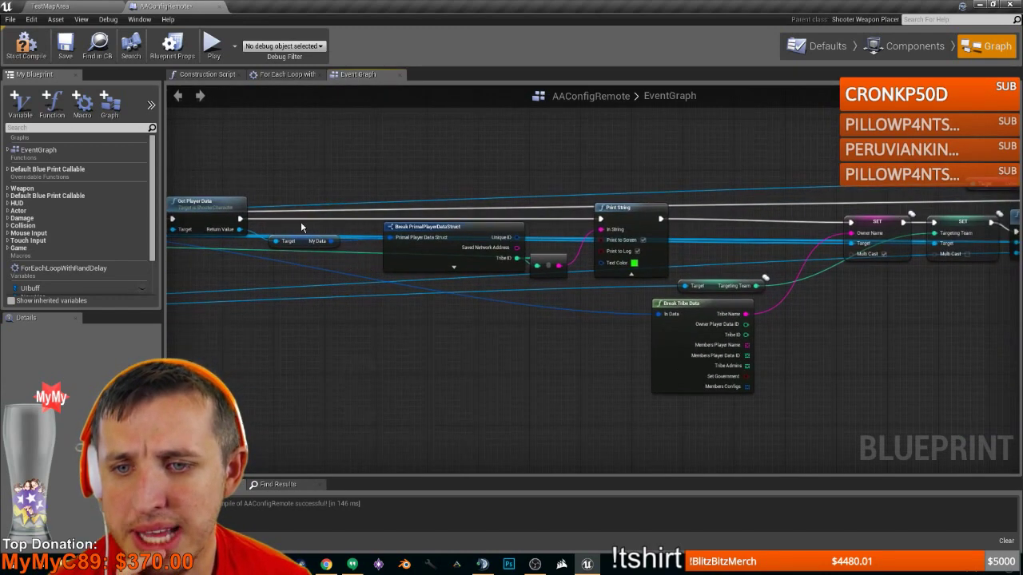
{"action": "right_click_drag", "start_coordinate": [558, 293], "coordinate": [355, 295]}
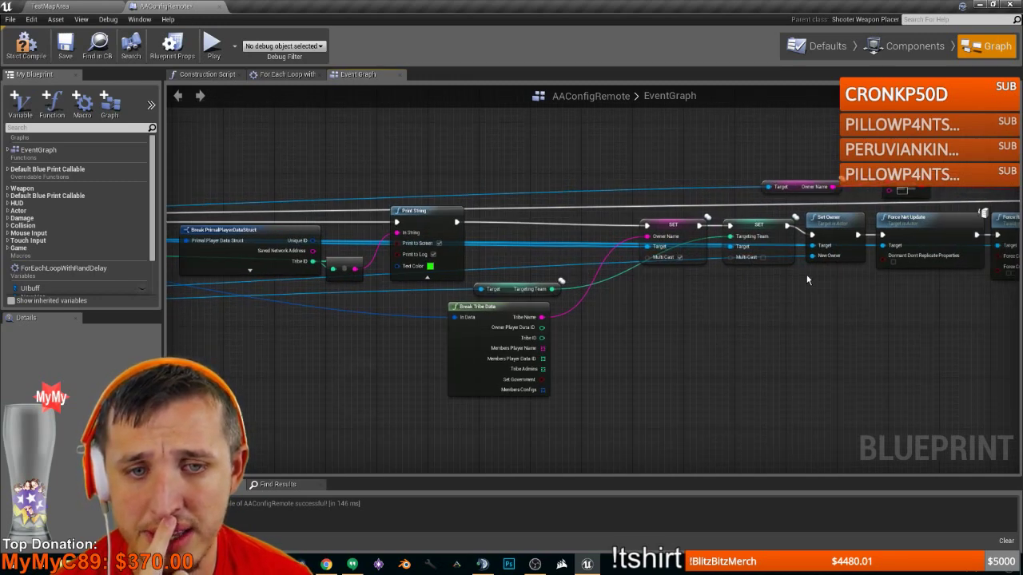
{"action": "right_click_drag", "start_coordinate": [809, 281], "coordinate": [490, 268]}
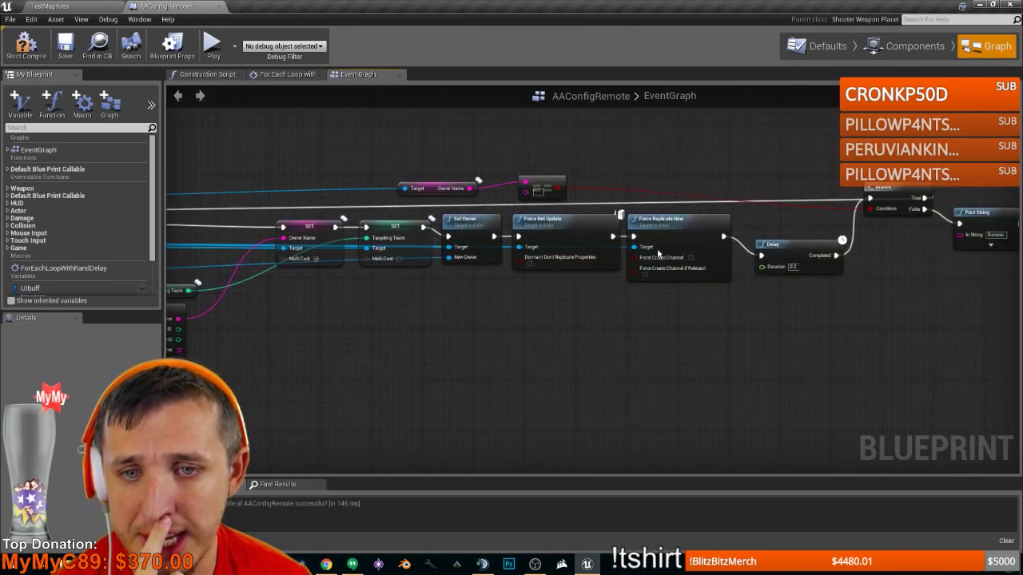
{"action": "right_click_drag", "start_coordinate": [809, 266], "coordinate": [759, 266]}
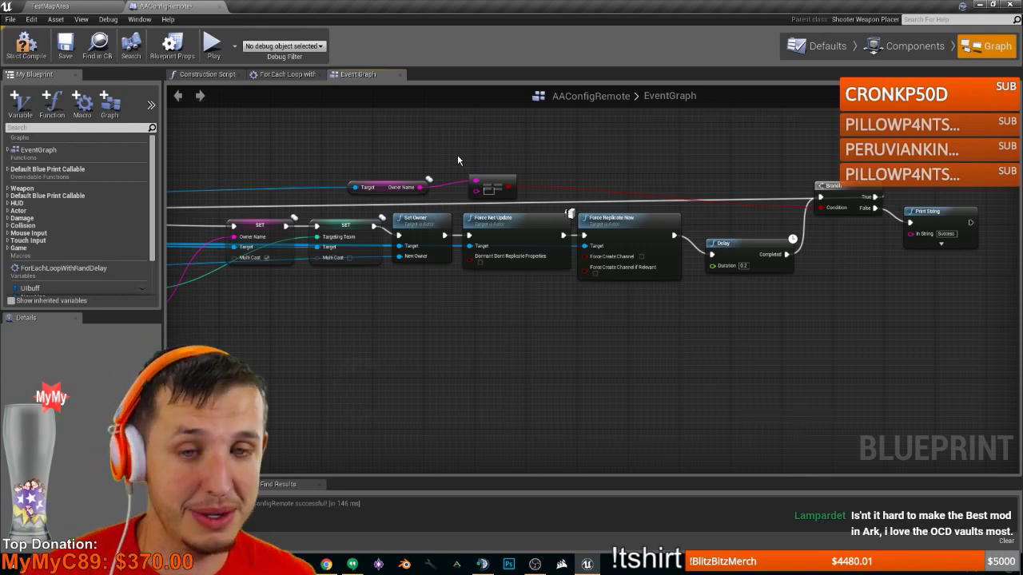
- Shift all nodes following RoS_ChangeInventory, including Get Owner, further left so Cast To Pawn sits close to the event
{"action": "scroll", "coordinate": [397, 352], "scroll_direction": "down", "scroll_amount": 8}
{"action": "scroll", "coordinate": [397, 351], "scroll_direction": "down", "scroll_amount": 4}
{"action": "right_click_drag", "start_coordinate": [329, 364], "coordinate": [675, 318]}
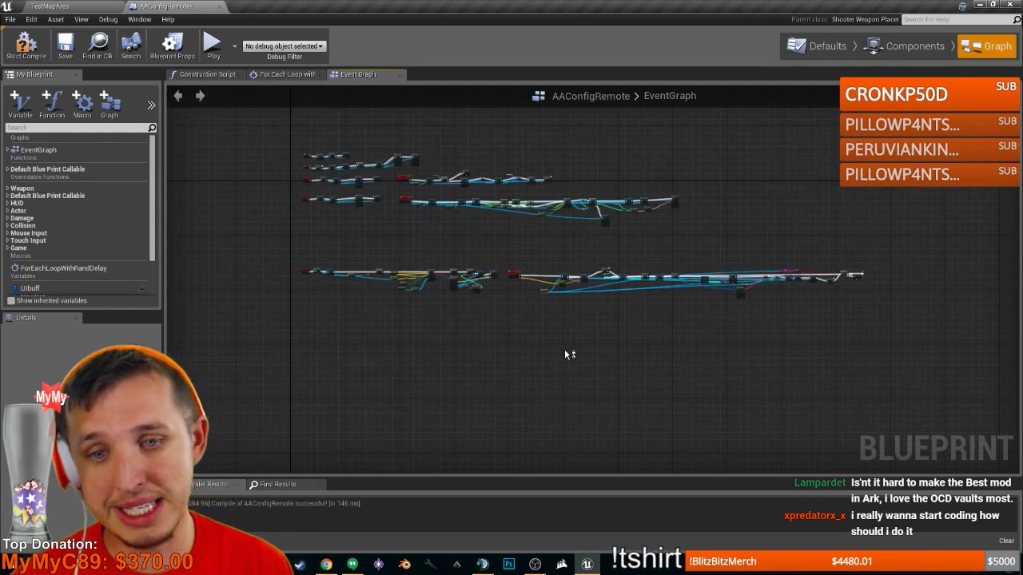
{"action": "left_click_drag", "start_coordinate": [896, 323], "coordinate": [541, 245]}
{"action": "scroll", "coordinate": [539, 272], "scroll_direction": "up", "scroll_amount": 6}
{"action": "left_click_drag", "start_coordinate": [769, 310], "coordinate": [519, 299]}
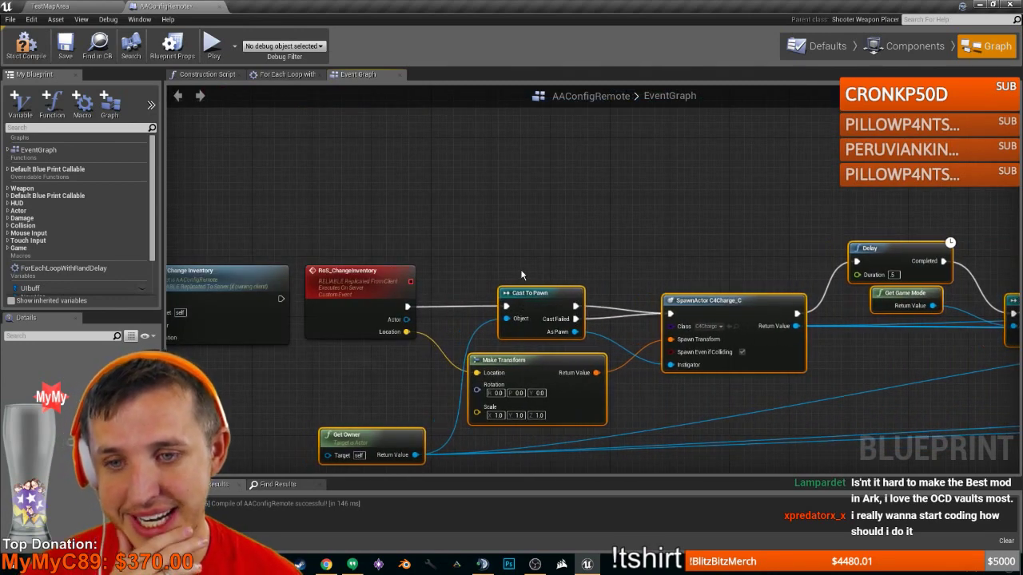
{"action": "left_click", "coordinate": [523, 272]}
- Inspect the shortened RoS_ChangeInventory spawn section, the overall event layout and the line trace section
{"action": "scroll", "coordinate": [526, 264], "scroll_direction": "down", "scroll_amount": 5}
{"action": "scroll", "coordinate": [532, 264], "scroll_direction": "up", "scroll_amount": 4}
{"action": "scroll", "coordinate": [532, 265], "scroll_direction": "up", "scroll_amount": 2}
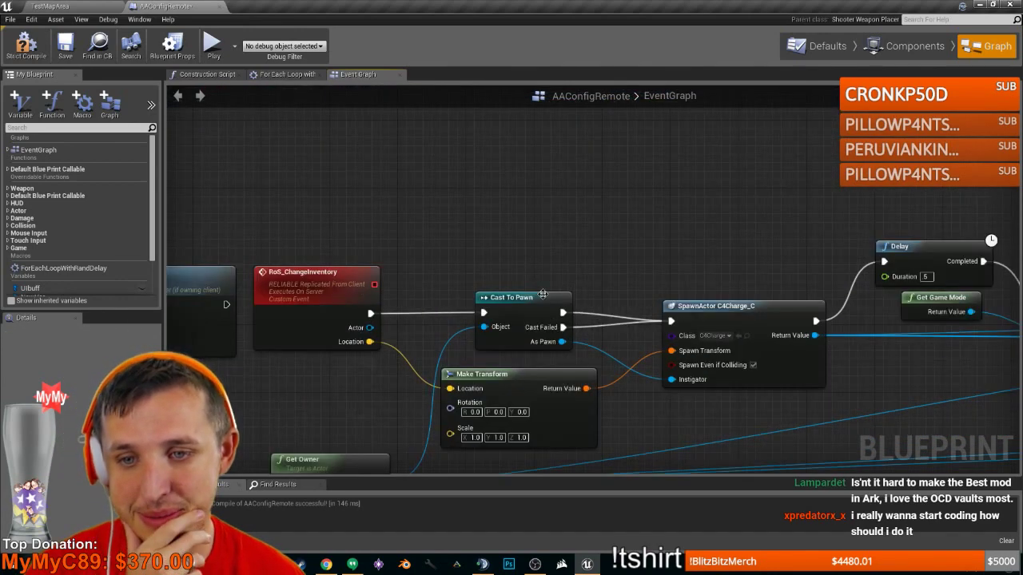
{"action": "scroll", "coordinate": [611, 332], "scroll_direction": "down", "scroll_amount": 1}
{"action": "right_click_drag", "start_coordinate": [619, 334], "coordinate": [615, 294]}
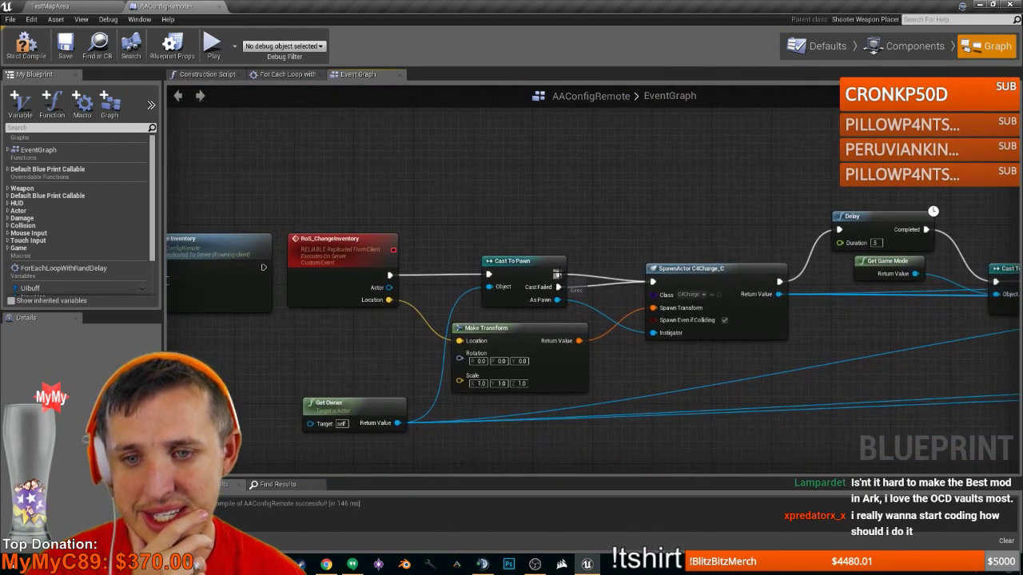
{"action": "scroll", "coordinate": [608, 294], "scroll_direction": "down", "scroll_amount": 8}
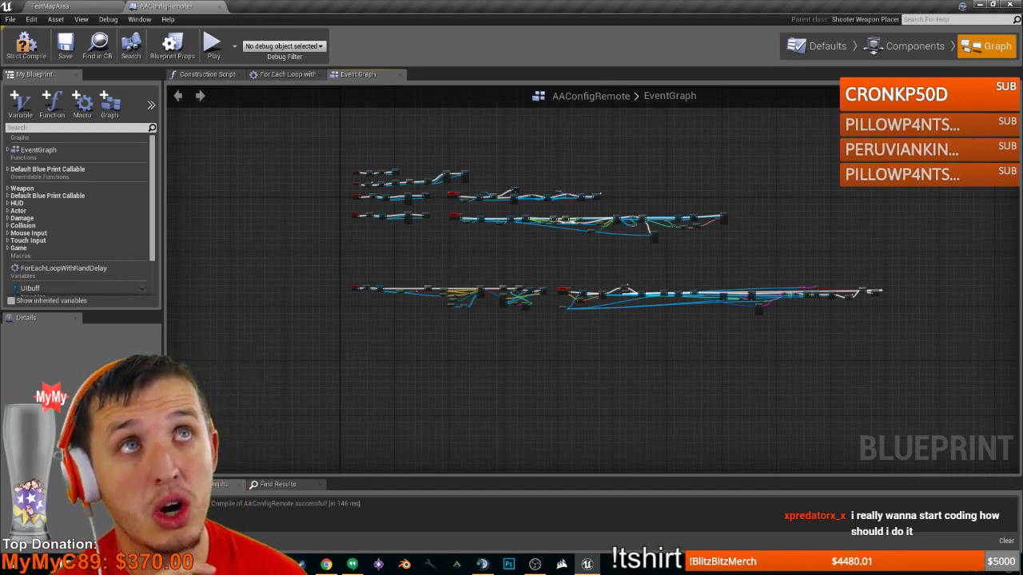
{"action": "left_click_drag", "start_coordinate": [676, 0], "coordinate": [861, 0]}
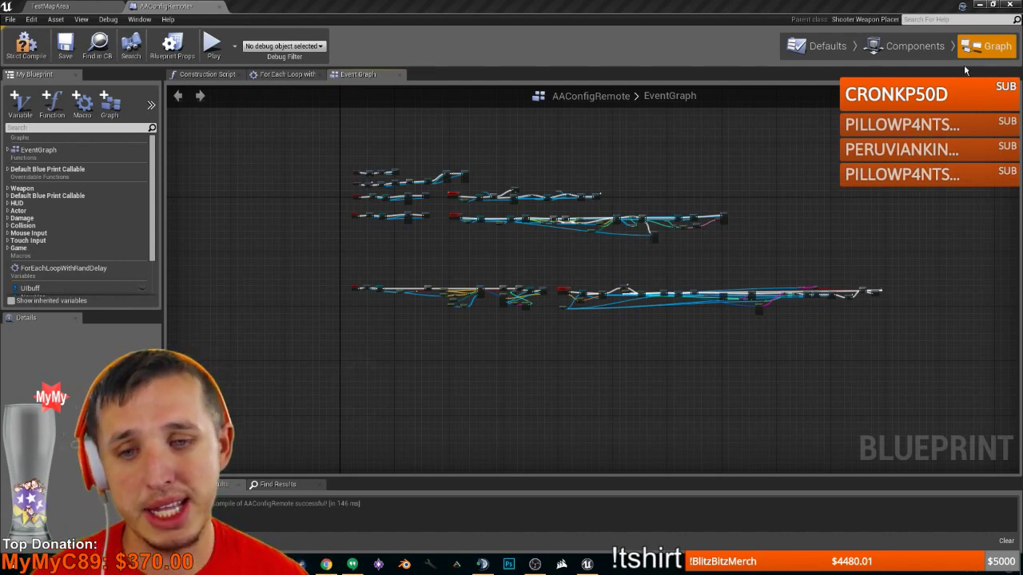
{"action": "scroll", "coordinate": [701, 330], "scroll_direction": "up", "scroll_amount": 2}
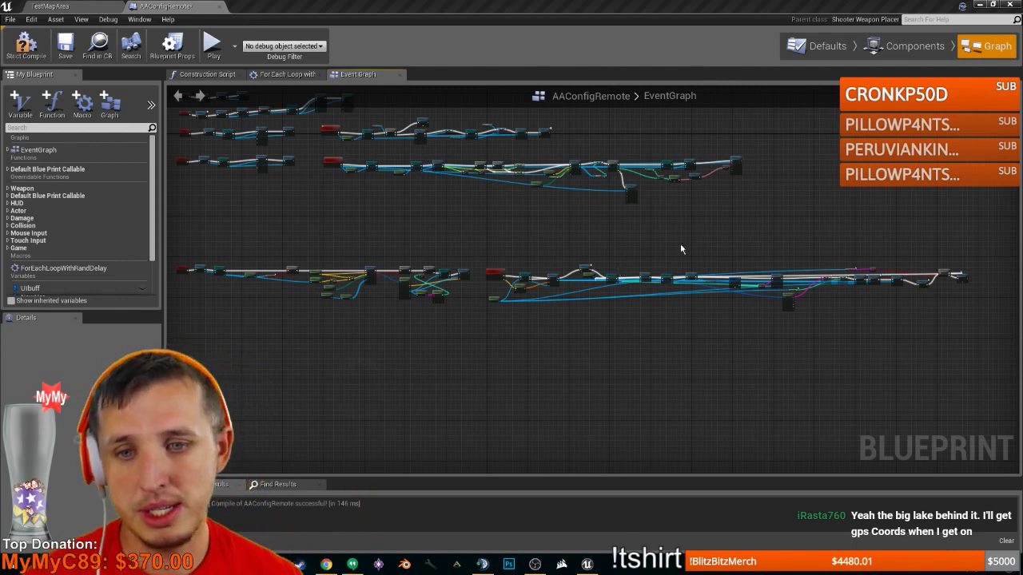
{"action": "scroll", "coordinate": [680, 249], "scroll_direction": "up", "scroll_amount": 8}
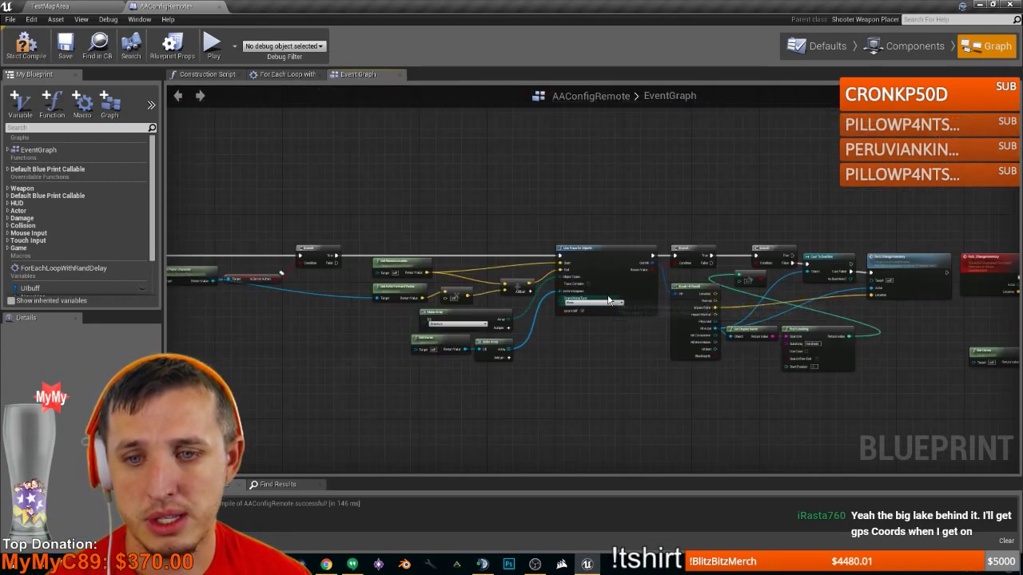
- Save the AAConfigRemote blueprint and start a play session in the TestMapArea level
{"action": "scroll", "coordinate": [609, 301], "scroll_direction": "down", "scroll_amount": 7}
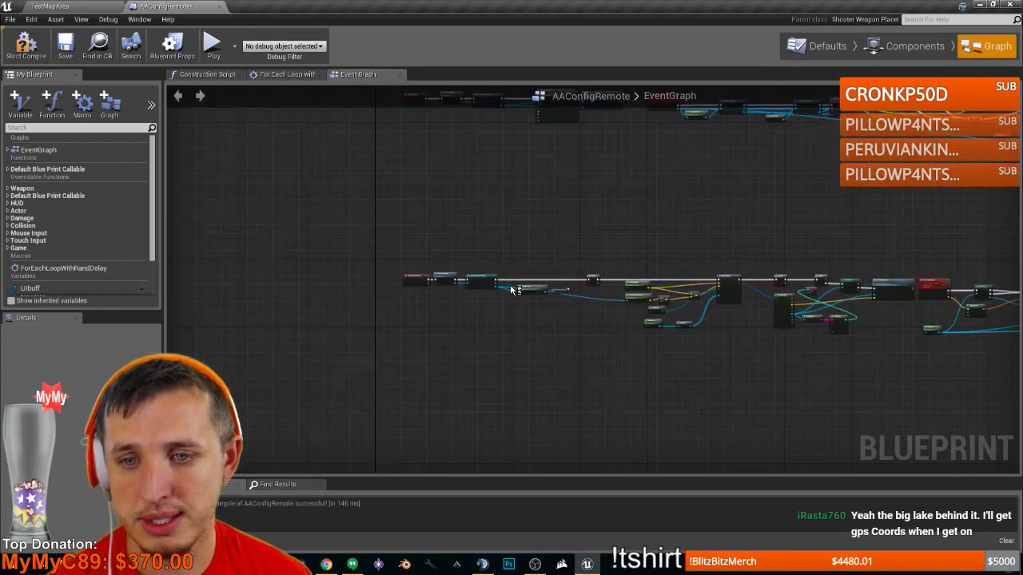
{"action": "scroll", "coordinate": [496, 296], "scroll_direction": "up", "scroll_amount": 5}
{"action": "scroll", "coordinate": [468, 302], "scroll_direction": "down", "scroll_amount": 2}
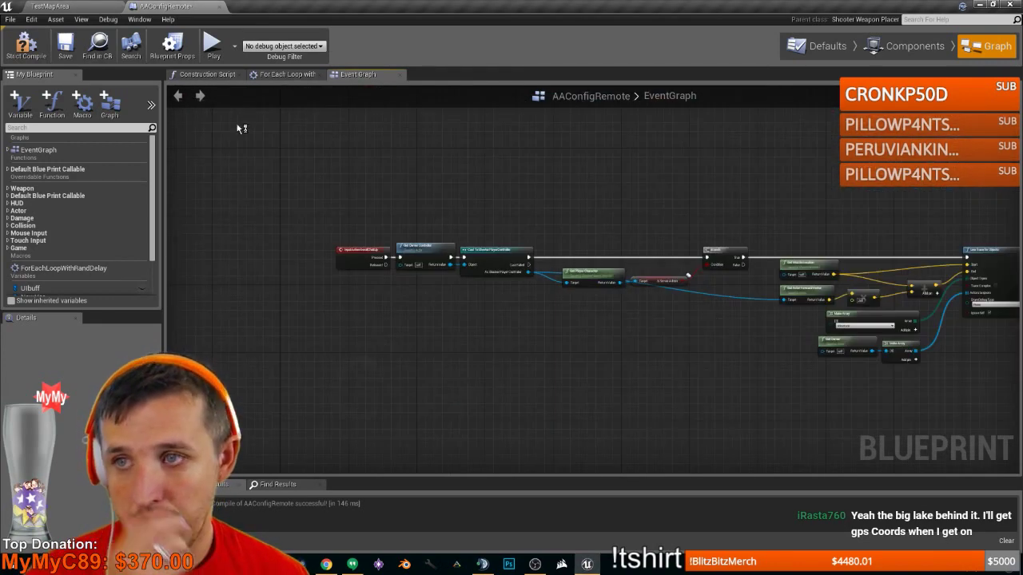
{"action": "left_click", "coordinate": [66, 44]}
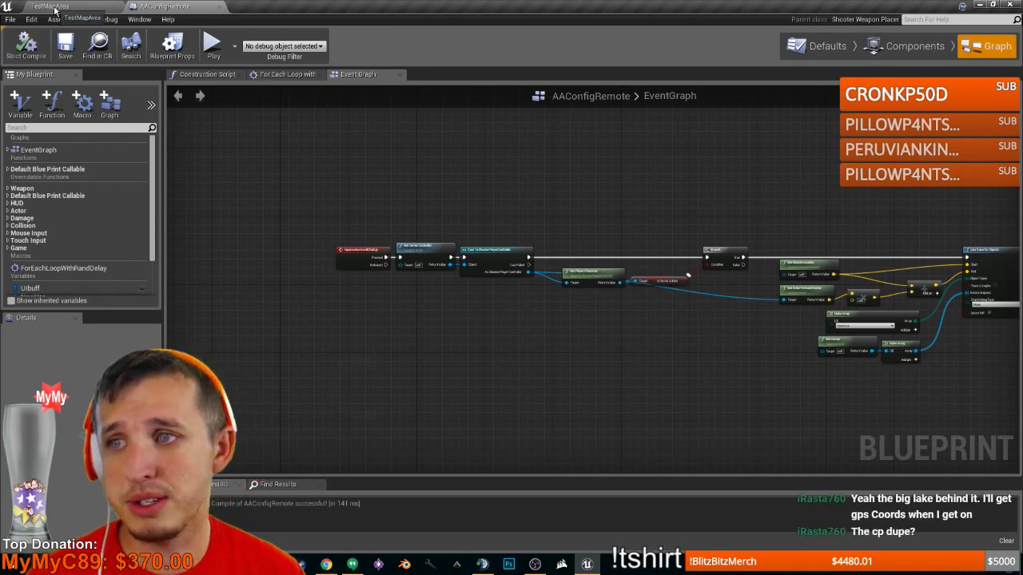
{"action": "left_click", "coordinate": [54, 8]}
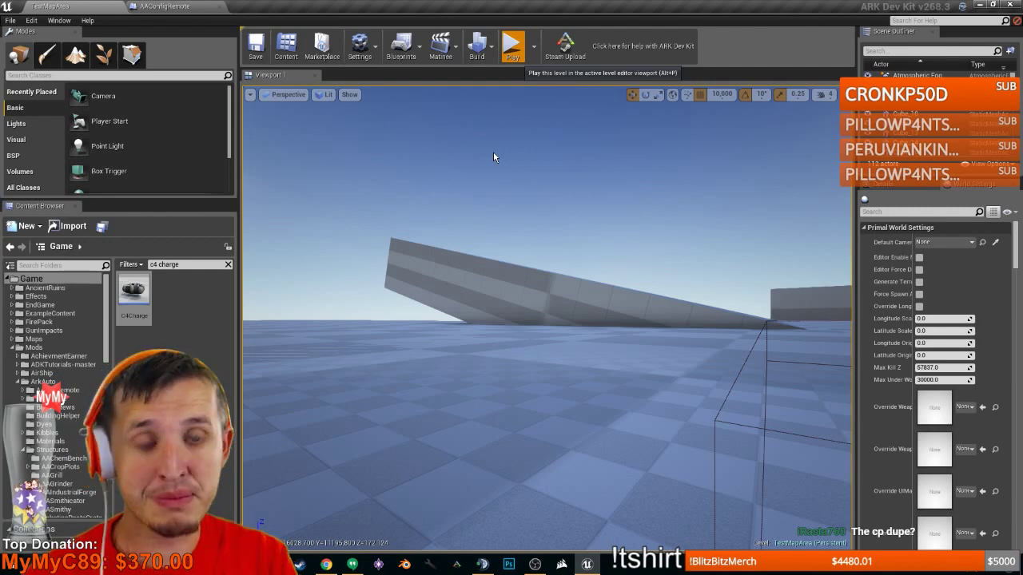
{"action": "key", "text": "alt+p"}
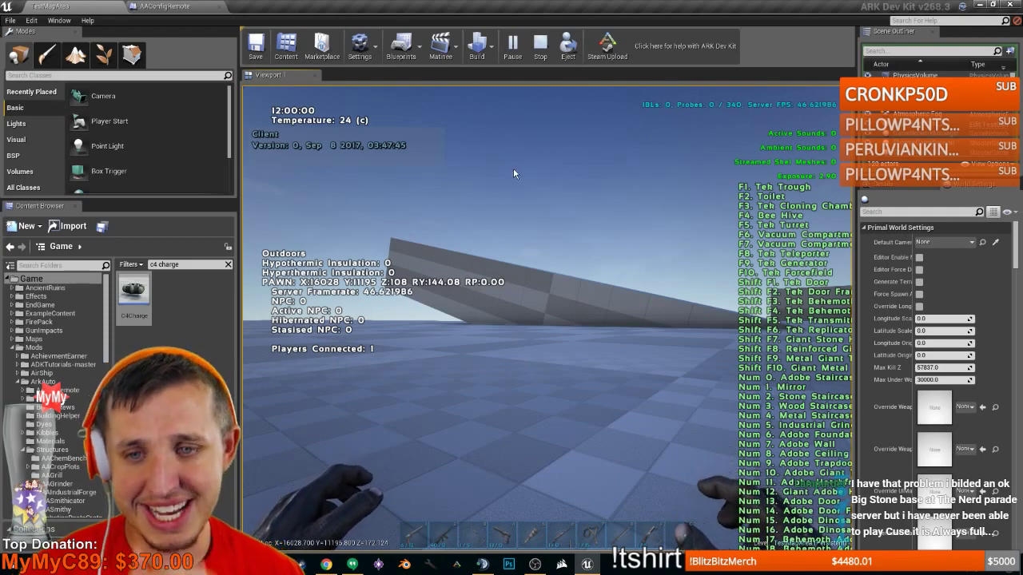
- Drop all items from the character's inventory in the running game and close the inventory
{"action": "left_click", "coordinate": [561, 317]}
{"action": "key", "text": "shift+F1"}
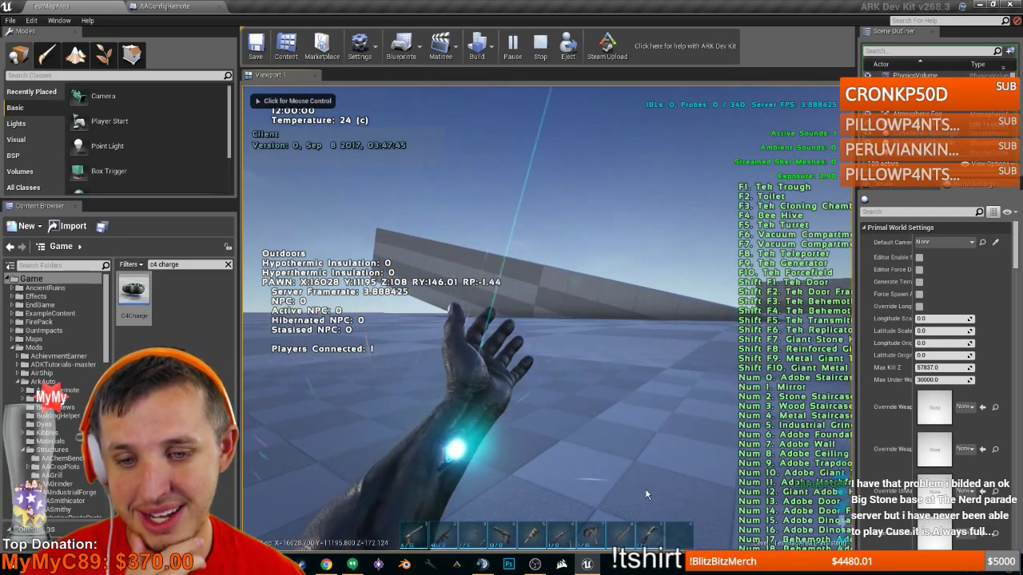
{"action": "key", "text": "i"}
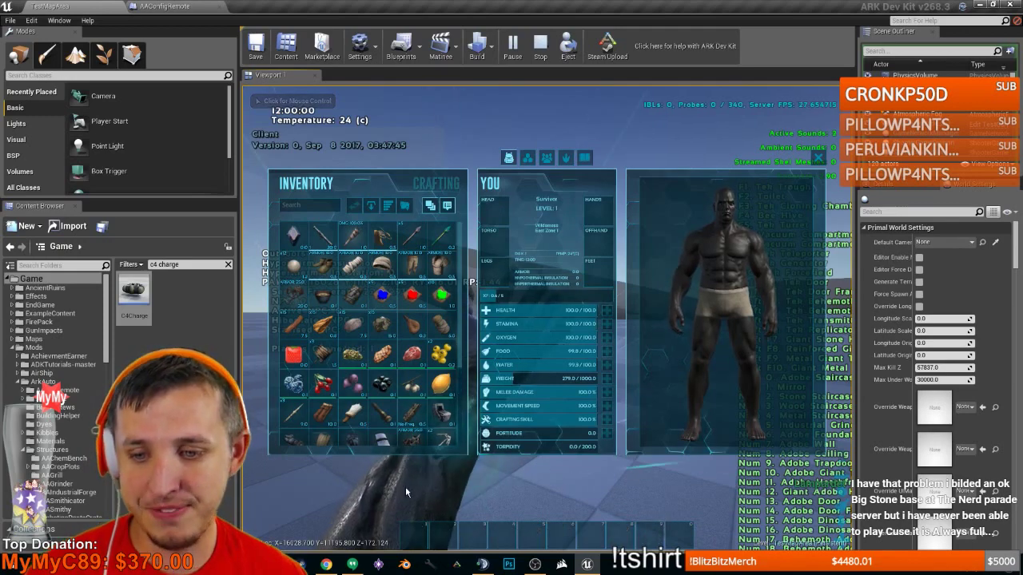
{"action": "left_click", "coordinate": [370, 206]}
{"action": "left_click", "coordinate": [515, 336]}
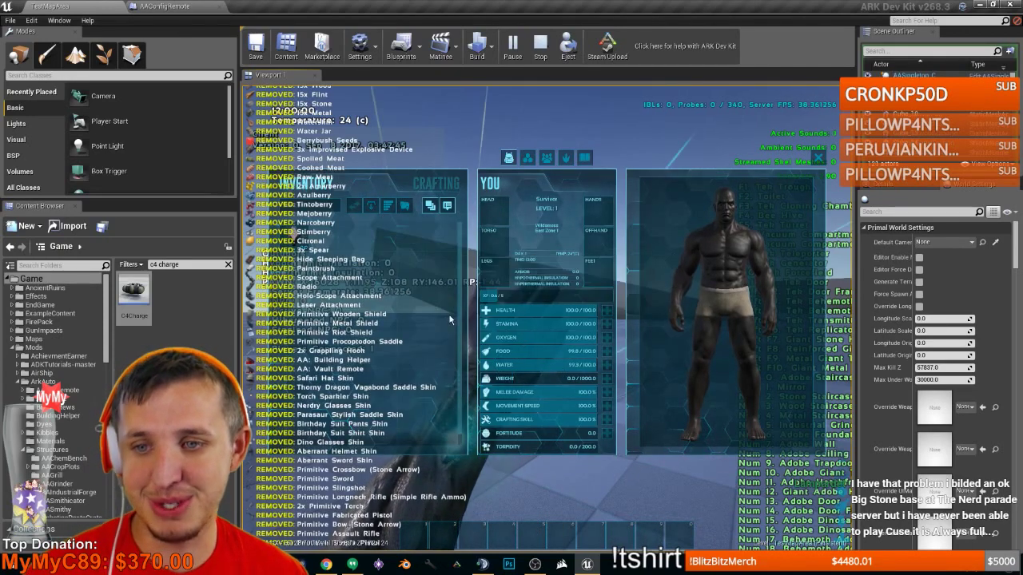
{"action": "scroll", "coordinate": [939, 502], "scroll_direction": "down", "scroll_amount": 4}
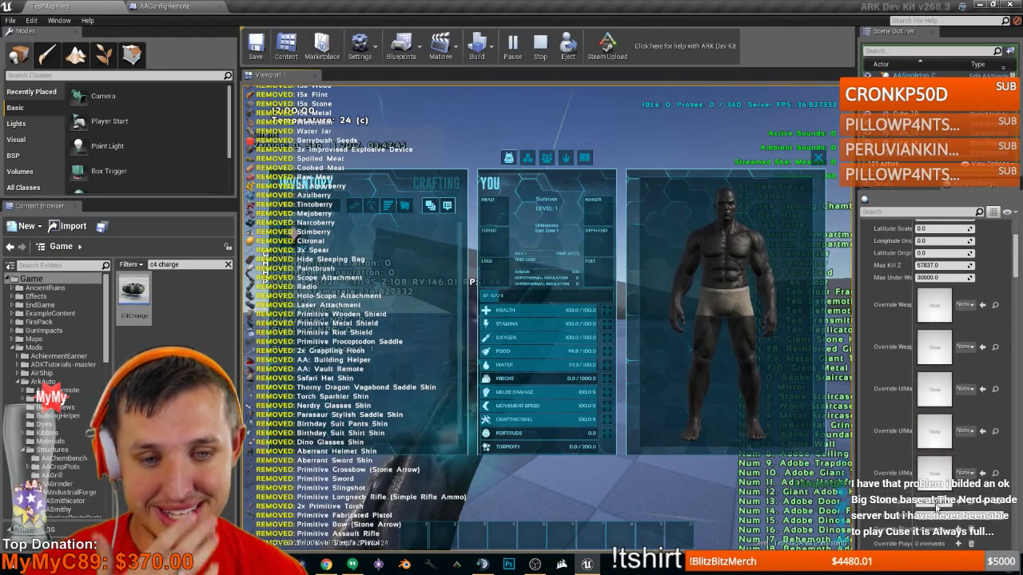
{"action": "scroll", "coordinate": [934, 499], "scroll_direction": "up", "scroll_amount": 3}
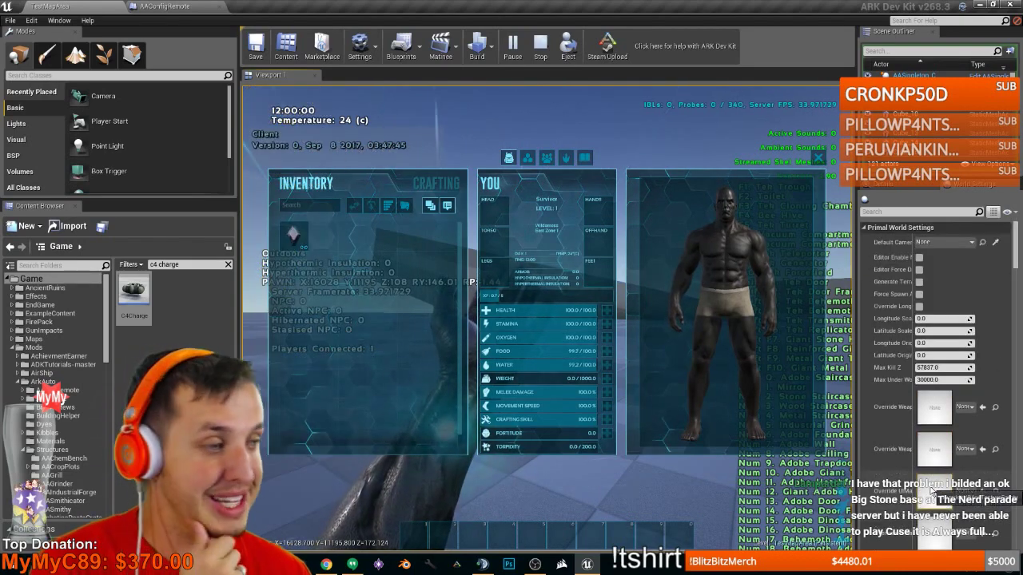
{"action": "left_click", "coordinate": [818, 163]}
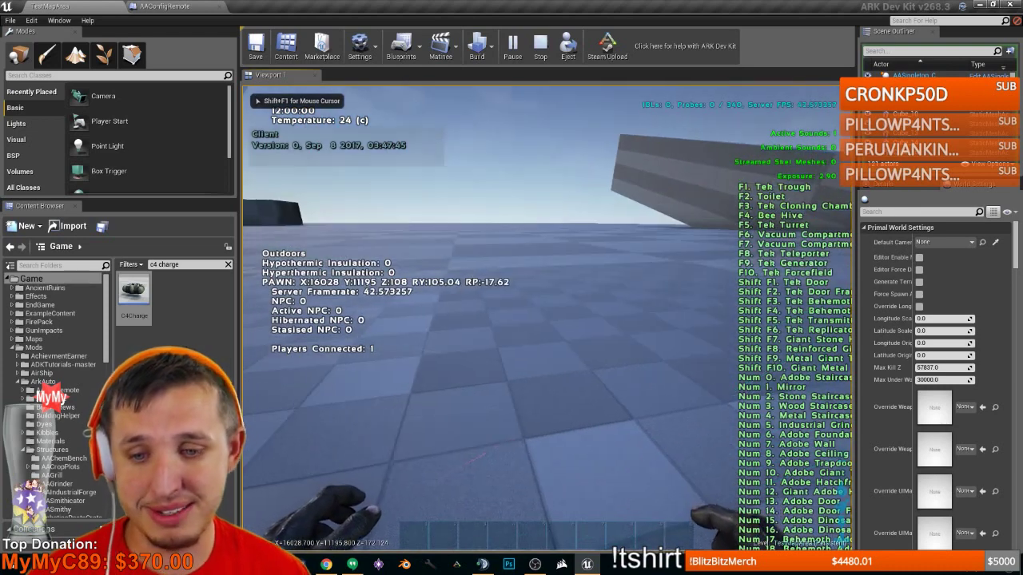
- Run the SetAdminIcon command in the in-game console
{"action": "key", "text": "shift+F1"}
{"action": "key", "text": "grave"}
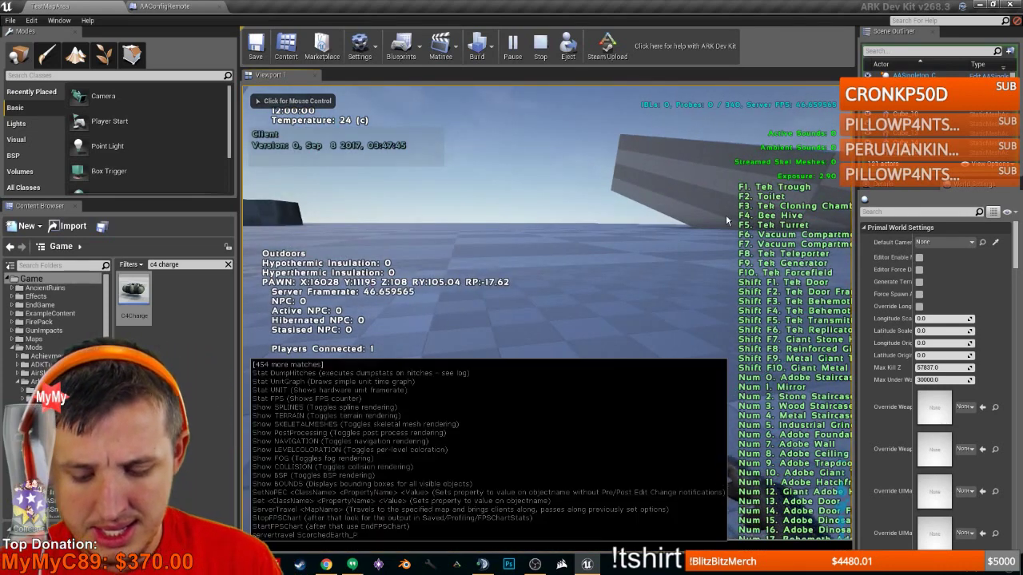
{"action": "type", "text": "SetAdminIcon tr"}
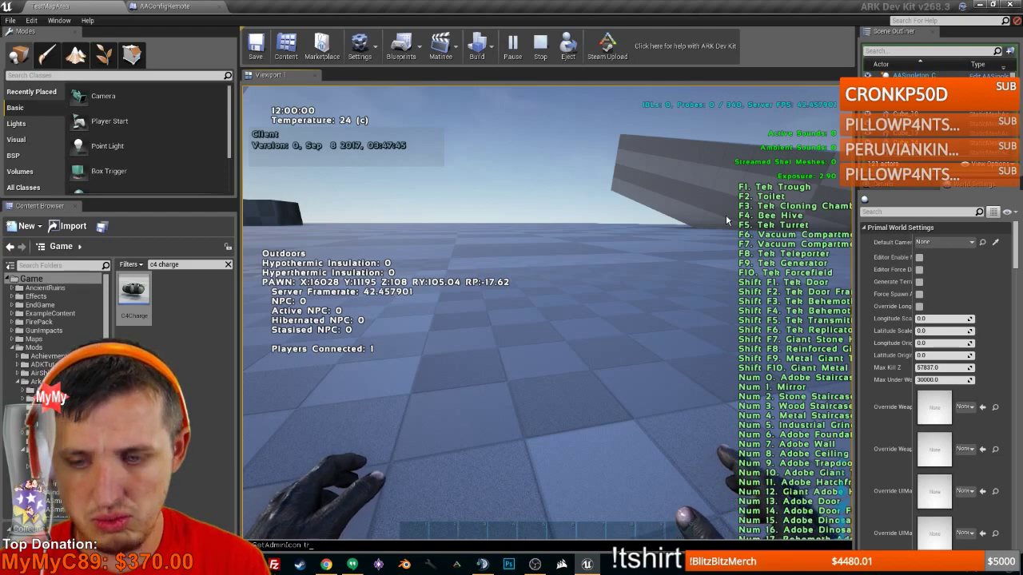
{"action": "key", "text": "Return"}
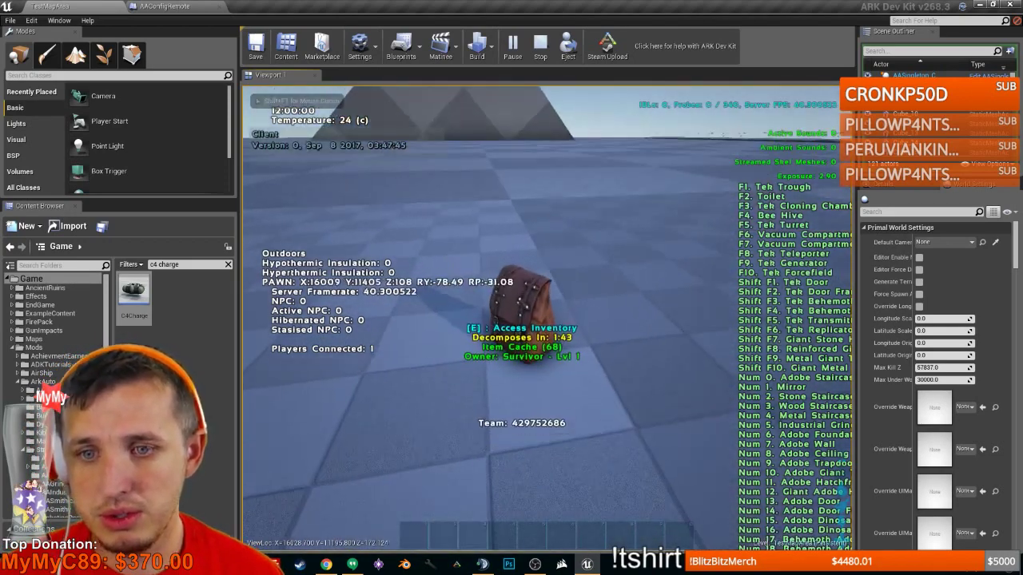
- Take the AA: Vault Remote from the dropped item cache into hotbar slot 1 and equip it
{"action": "key", "text": "shift+F1"}
{"action": "key", "text": "f"}
{"action": "scroll", "coordinate": [692, 241], "scroll_direction": "down", "scroll_amount": 2}
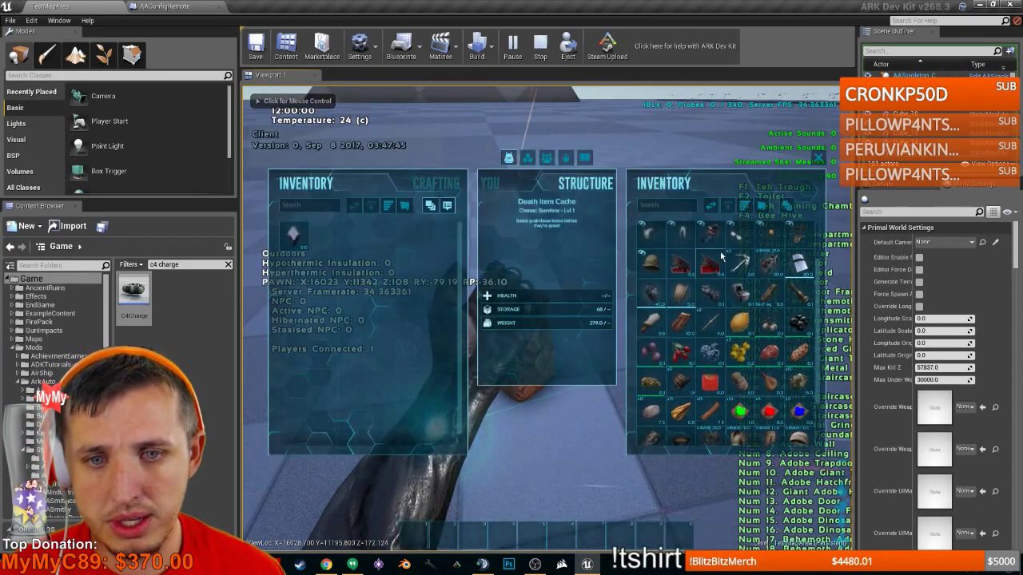
{"action": "left_click_drag", "start_coordinate": [681, 266], "coordinate": [413, 535]}
{"action": "key", "text": "f"}
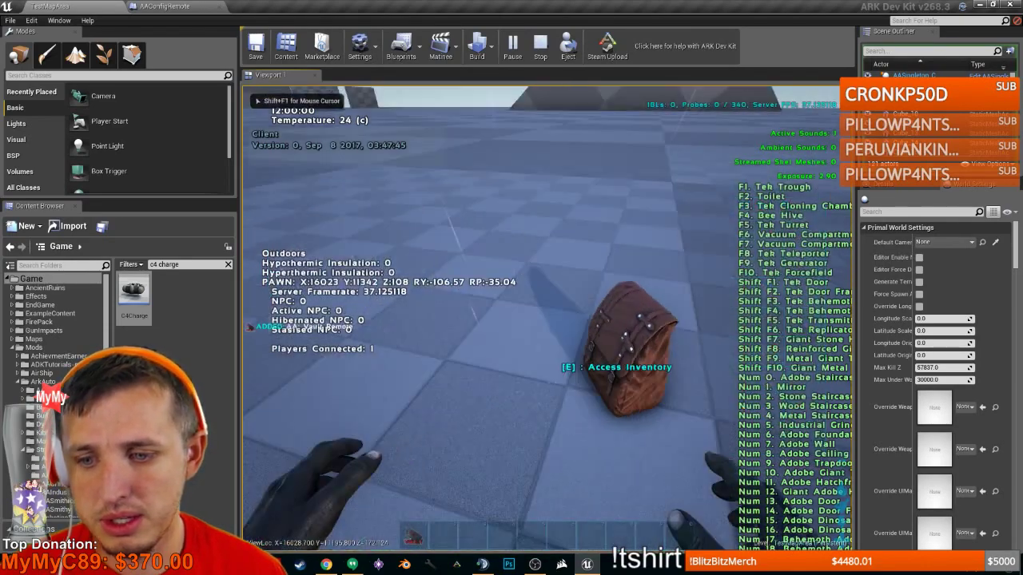
{"action": "key", "text": "1"}
{"action": "key", "text": "1"}
- Search the project assets for "metal foundation" and look through the matches for the item blueprint
{"action": "key", "text": "shift+F1"}
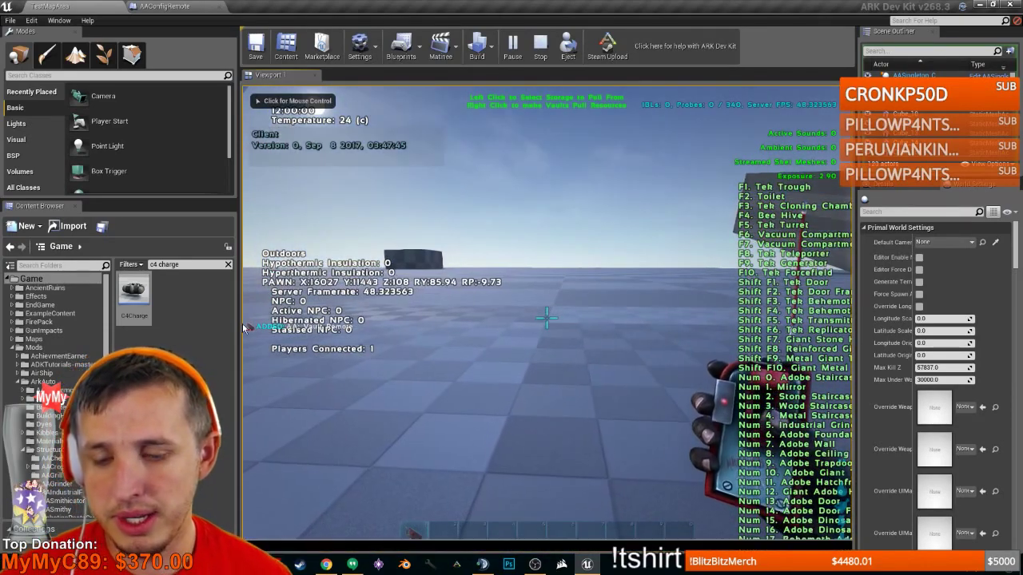
{"action": "left_click", "coordinate": [227, 265]}
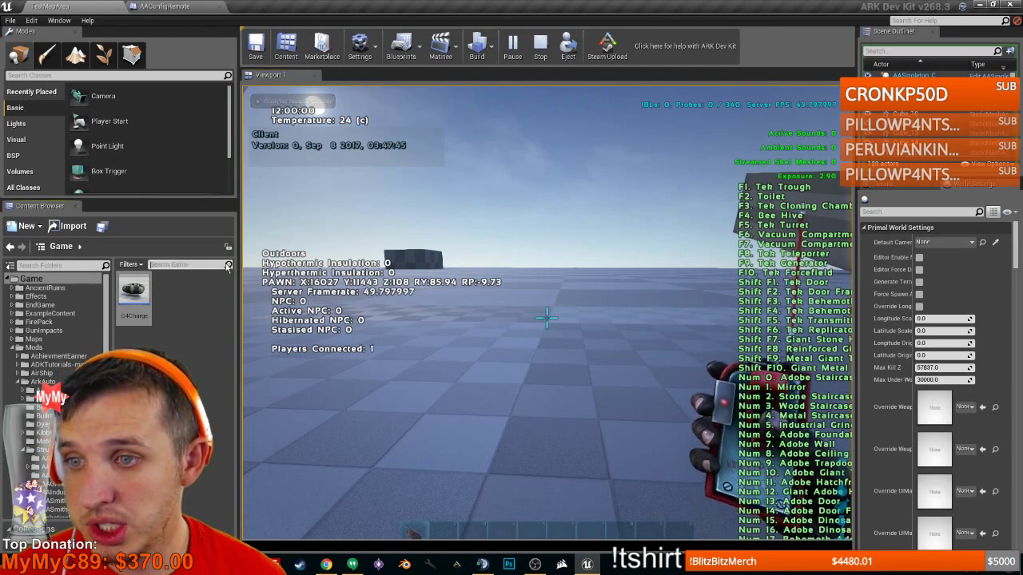
{"action": "left_click", "coordinate": [162, 265]}
{"action": "type", "text": "met"}
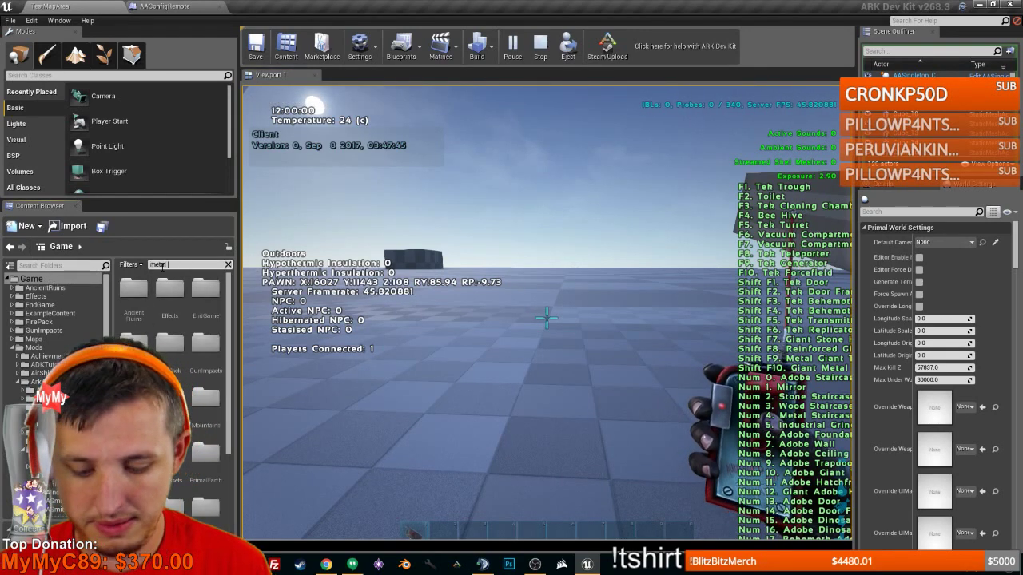
{"action": "type", "text": "al foundation"}
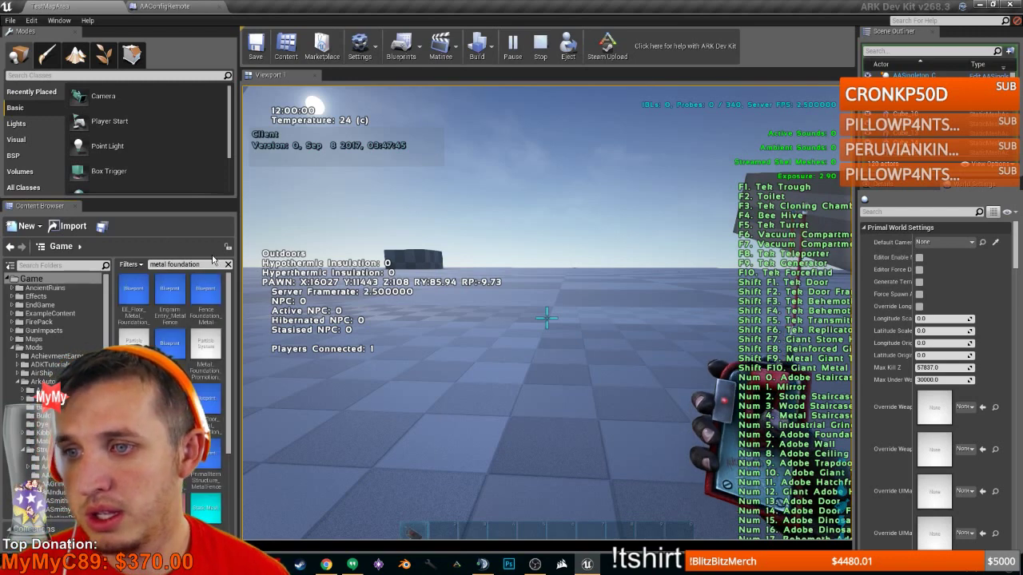
{"action": "scroll", "coordinate": [216, 344], "scroll_direction": "down", "scroll_amount": 1}
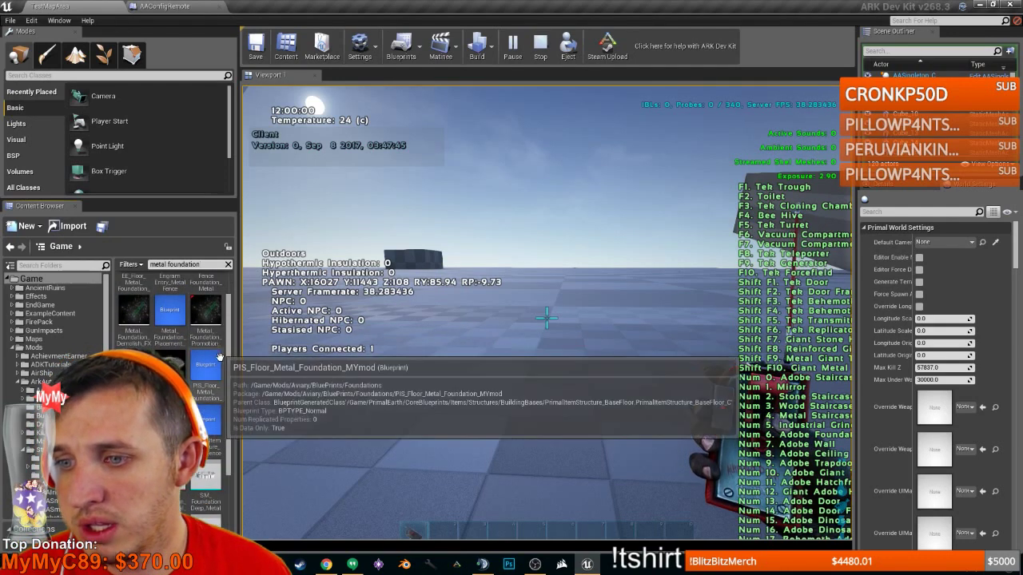
{"action": "scroll", "coordinate": [215, 422], "scroll_direction": "down", "scroll_amount": 2}
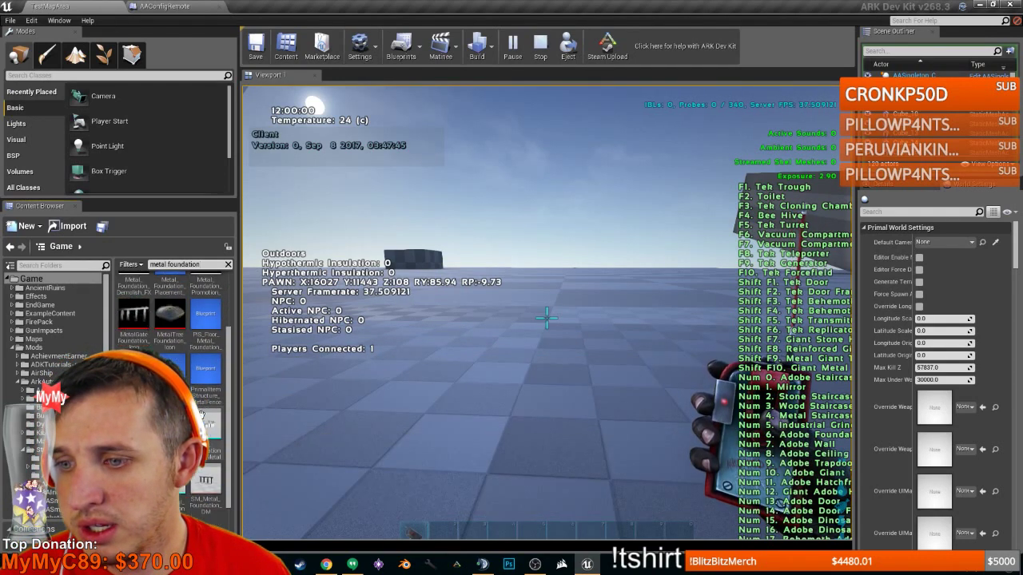
{"action": "scroll", "coordinate": [216, 421], "scroll_direction": "up", "scroll_amount": 2}
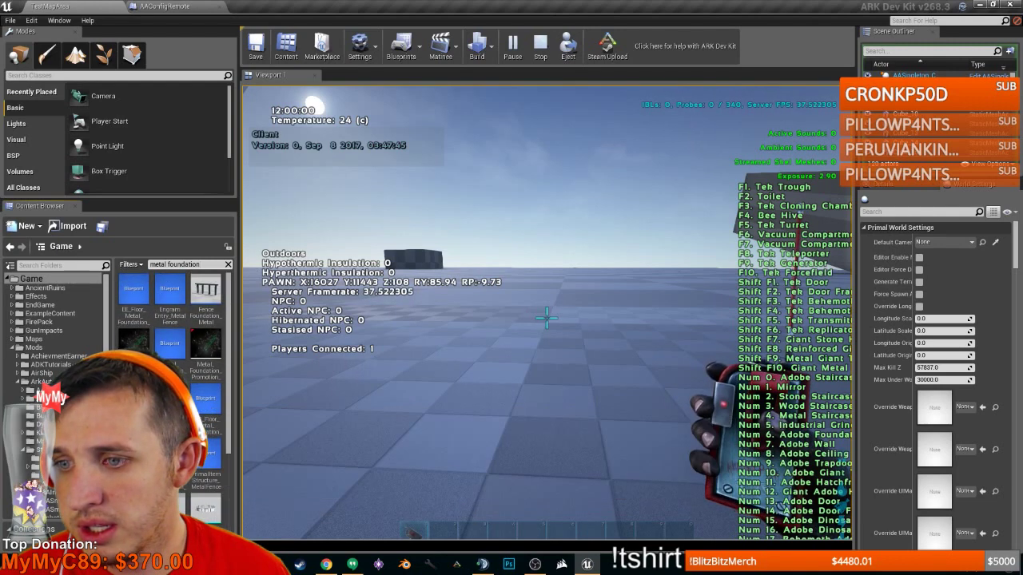
{"action": "scroll", "coordinate": [200, 303], "scroll_direction": "down", "scroll_amount": 1}
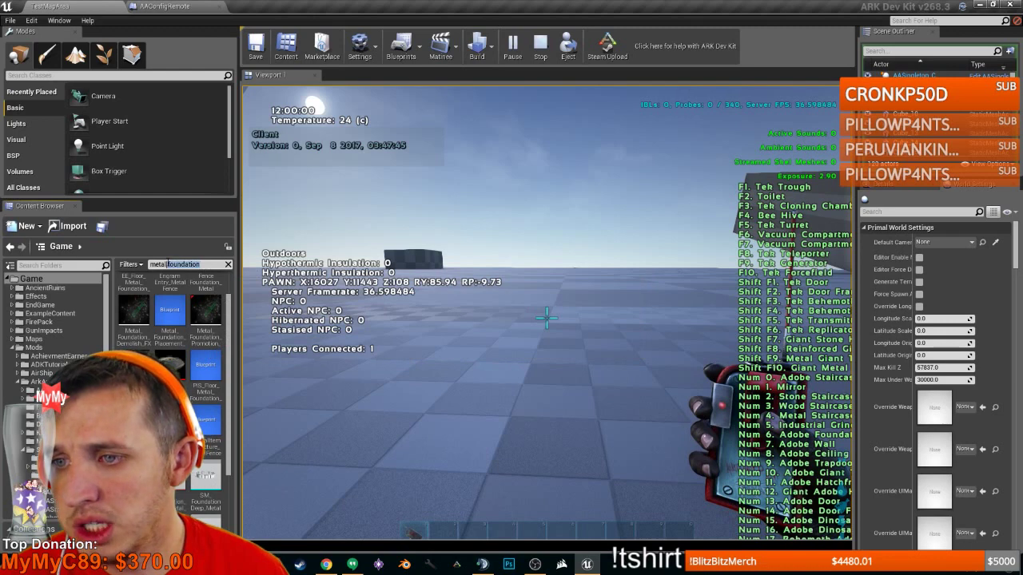
- Change the asset search to "metal floor" and give the PrimalItemStructure_MetalFloor item to the character in game
{"action": "key", "text": "BackSpace"}
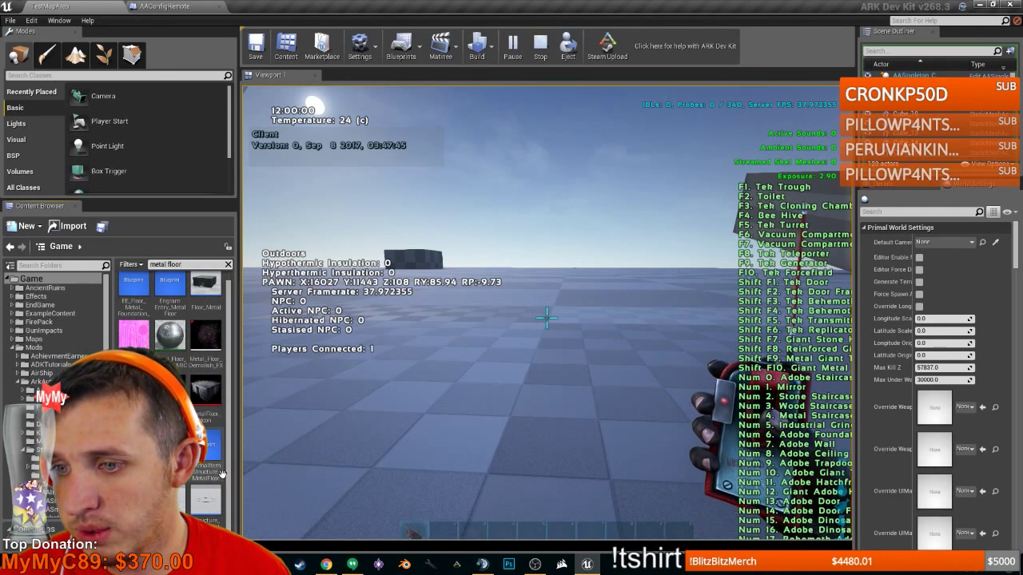
{"action": "right_click", "coordinate": [212, 444]}
{"action": "mouse_move", "coordinate": [263, 171]}
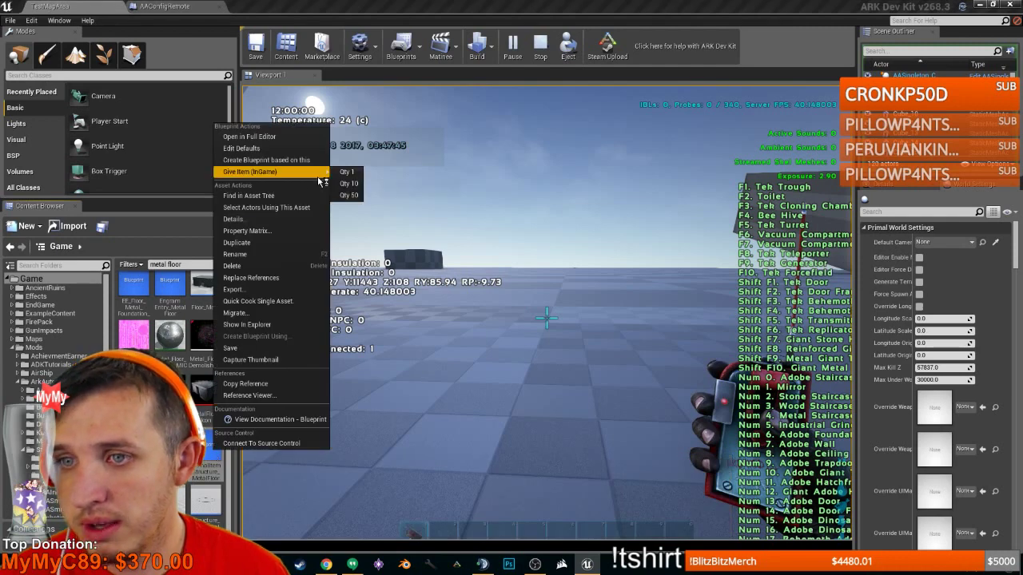
{"action": "left_click", "coordinate": [388, 211]}
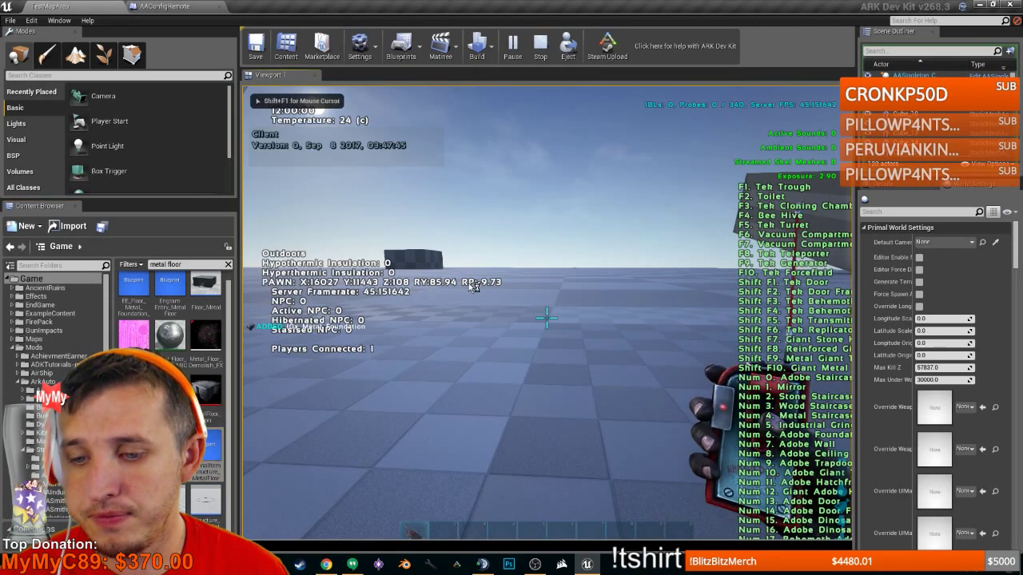
- Assign the metal foundations to hotbar slot 2 and dismiss the remote's storage selection menu
{"action": "key", "text": "i"}
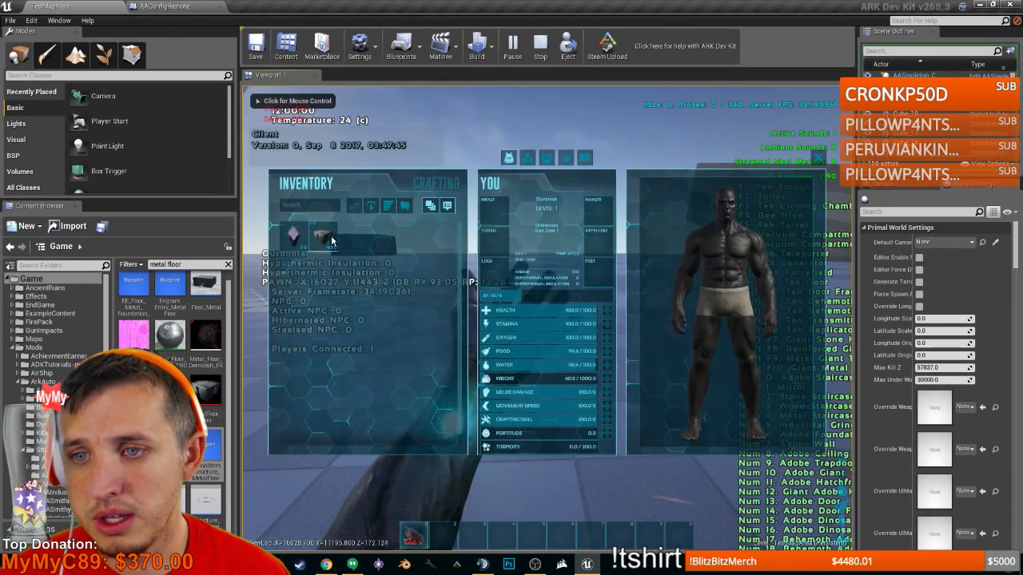
{"action": "key", "text": "2"}
{"action": "key", "text": "i"}
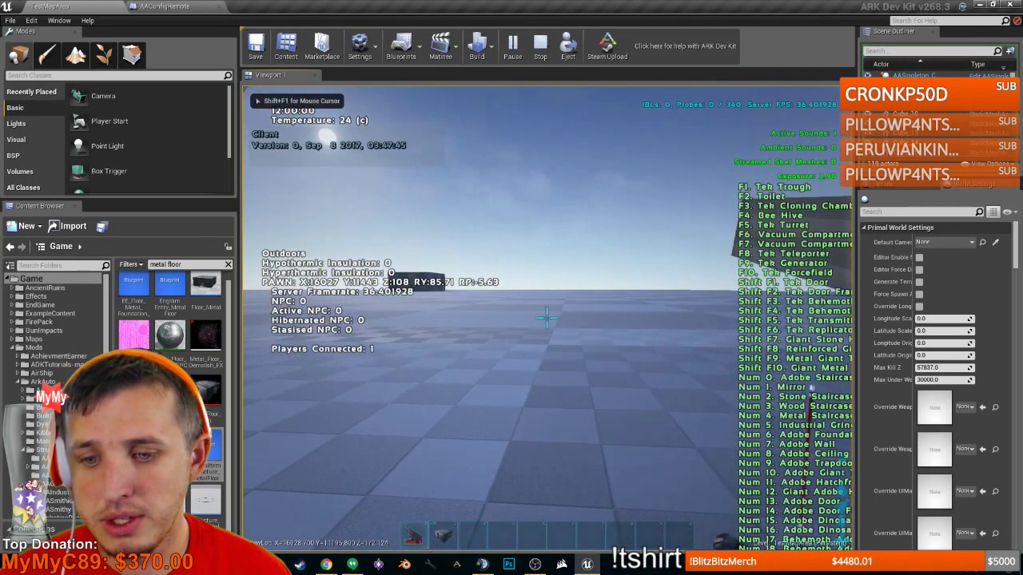
{"action": "key", "text": "2"}
{"action": "left_click", "coordinate": [546, 318]}
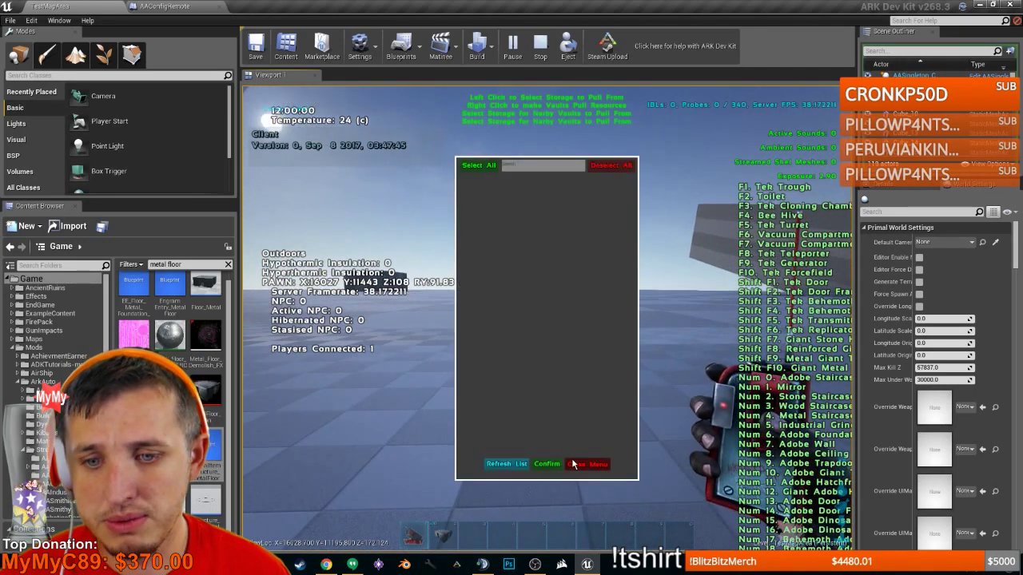
{"action": "left_click", "coordinate": [572, 463]}
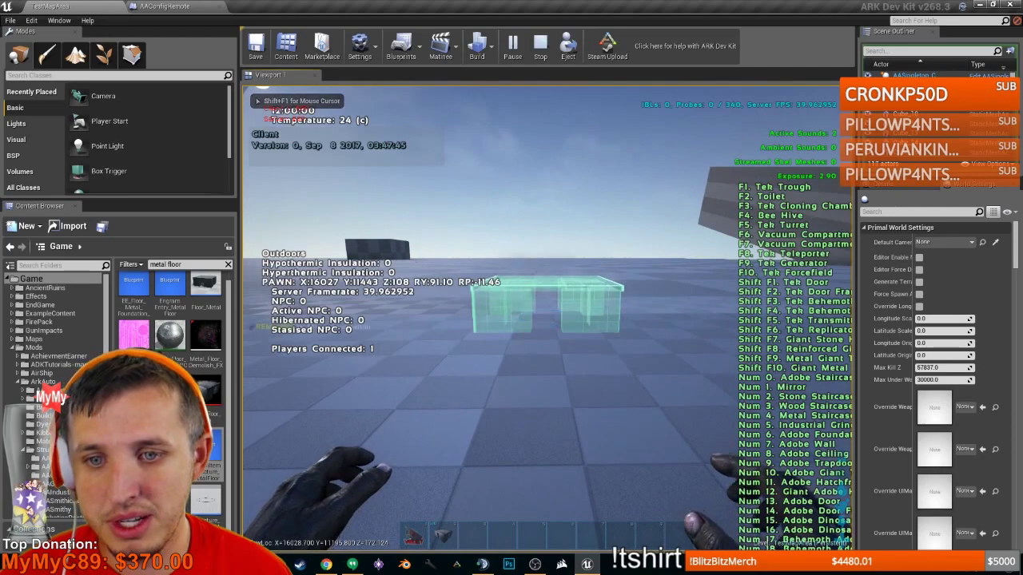
- Place several metal foundations side by side on the ground as one connected platform
{"action": "left_click", "coordinate": [547, 318]}
{"action": "key", "text": "2"}
{"action": "left_click", "coordinate": [547, 318]}
{"action": "key", "text": "2"}
{"action": "left_click", "coordinate": [547, 318]}
{"action": "key", "text": "2"}
{"action": "left_click", "coordinate": [547, 318]}
{"action": "key", "text": "2"}
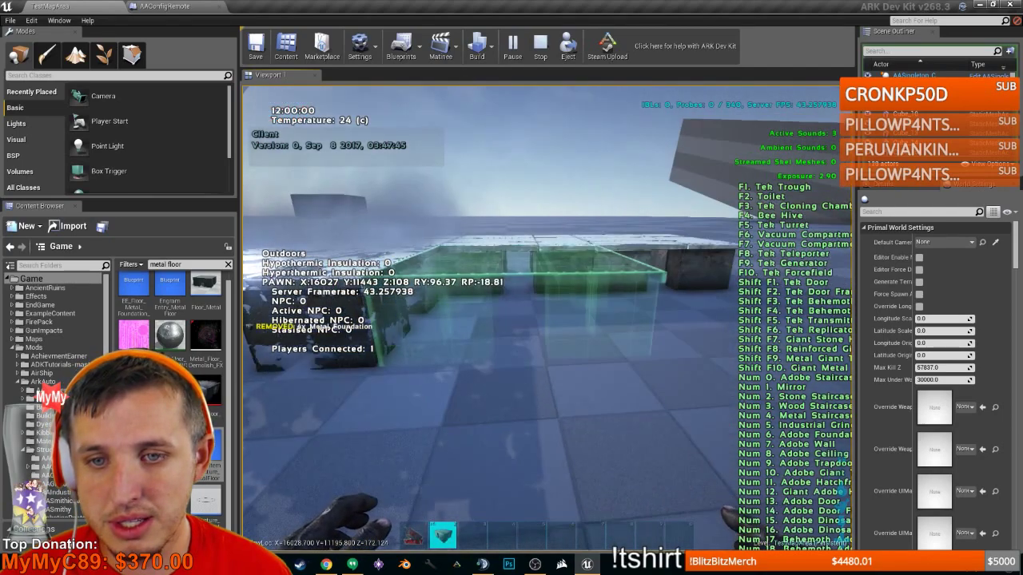
{"action": "left_click", "coordinate": [546, 318]}
{"action": "key", "text": "2"}
{"action": "left_click", "coordinate": [547, 318]}
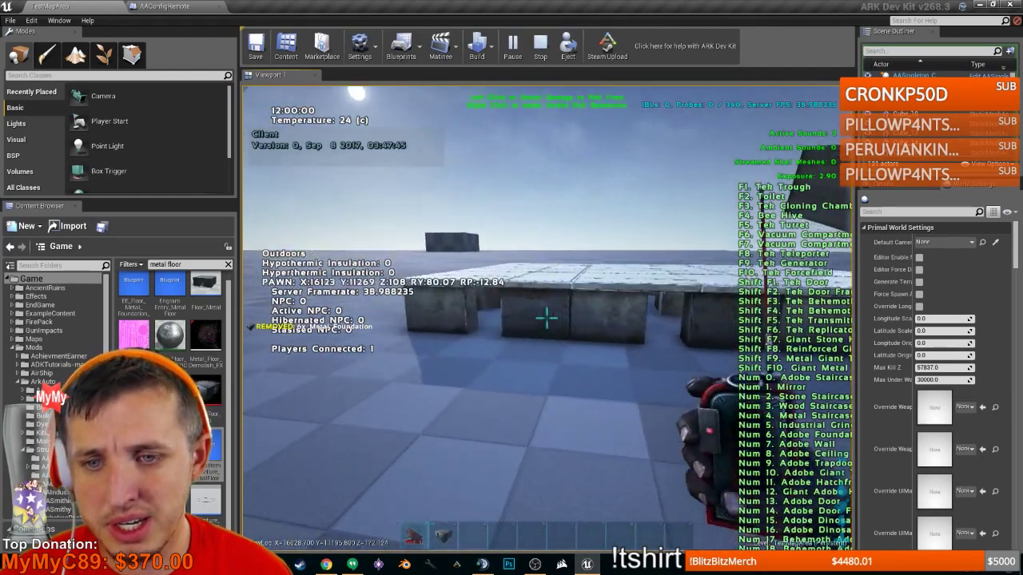
- Approach the metal foundation platform with the remote equipped and place a C4 charge on its edge
{"action": "key", "text": "w"}
{"action": "key", "text": "s"}
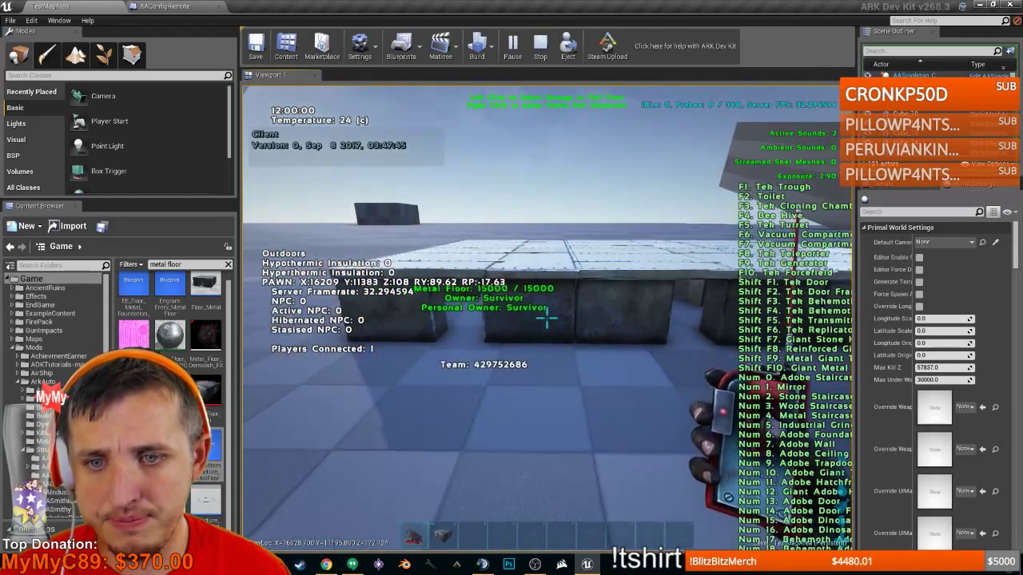
{"action": "key", "text": "w"}
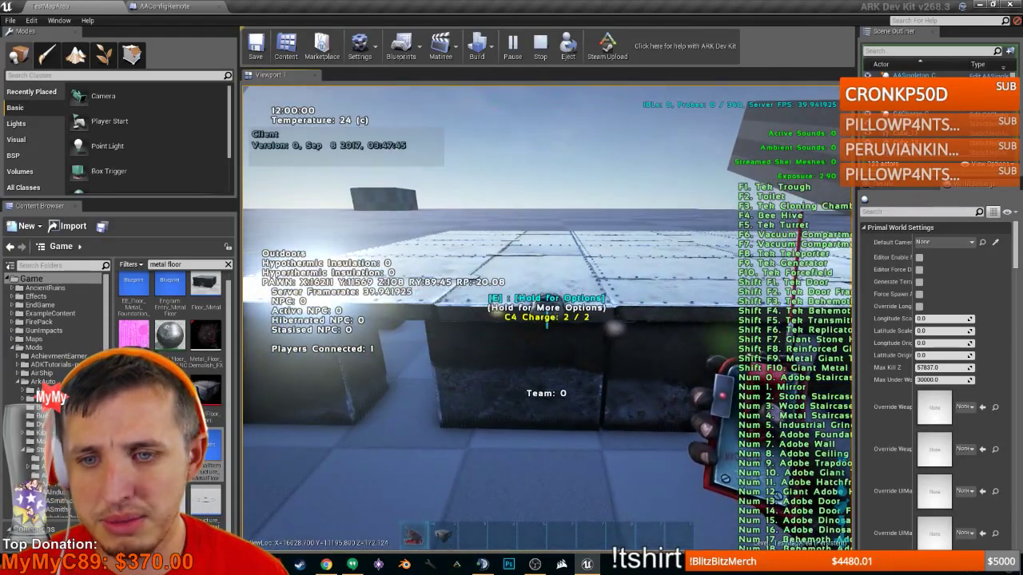
- Place a C4 charge on the metal platform's edge with the remote and close the remote's storage selection menu
{"action": "key", "text": "w"}
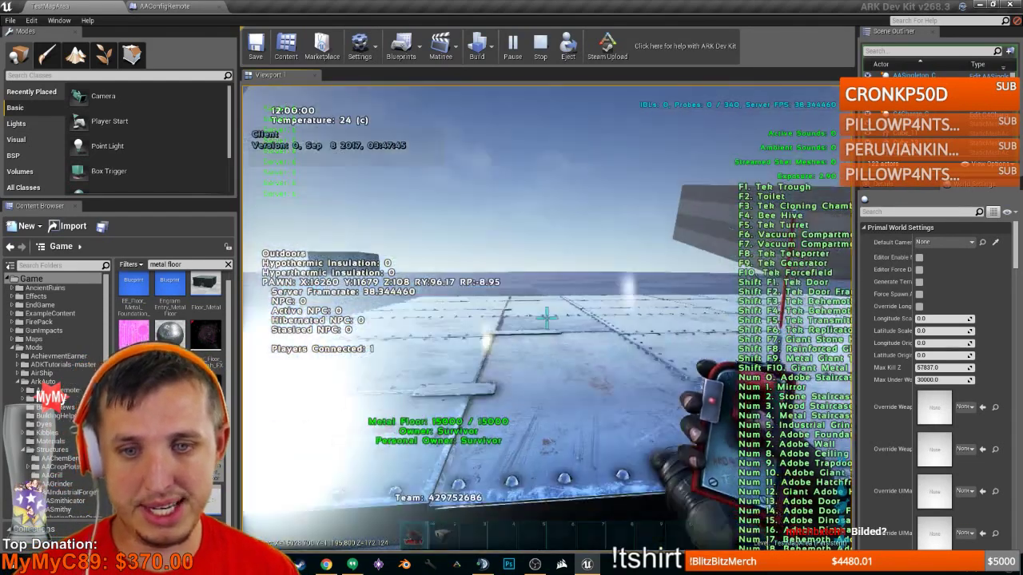
{"action": "left_click", "coordinate": [548, 315]}
{"action": "right_click", "coordinate": [547, 315]}
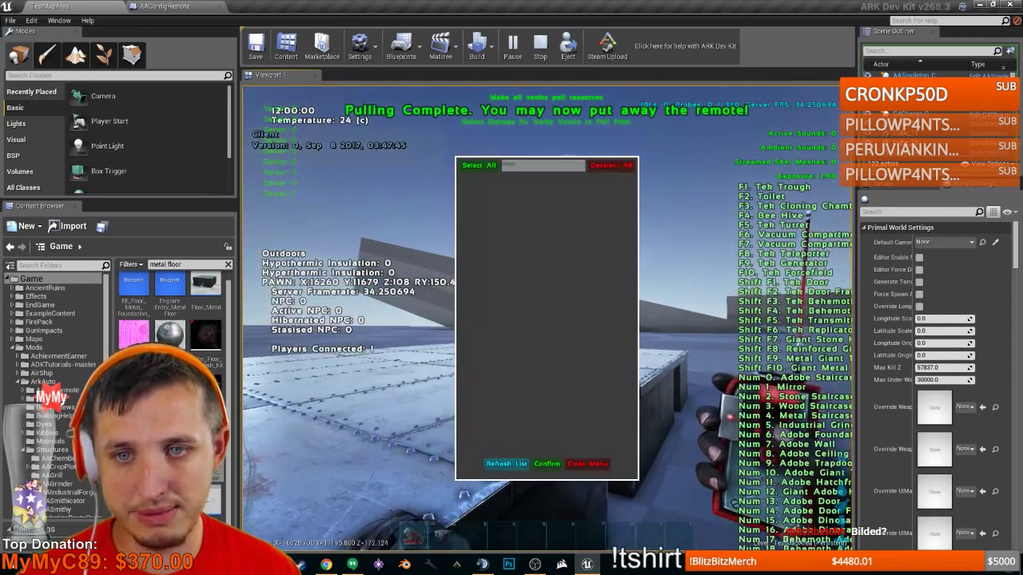
{"action": "left_click", "coordinate": [581, 463]}
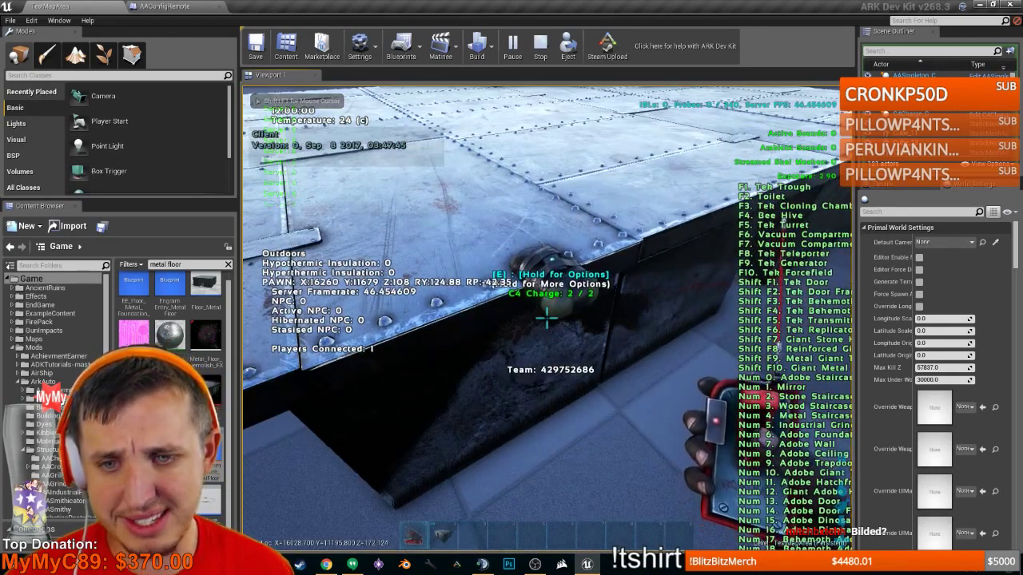
{"action": "key", "text": "s"}
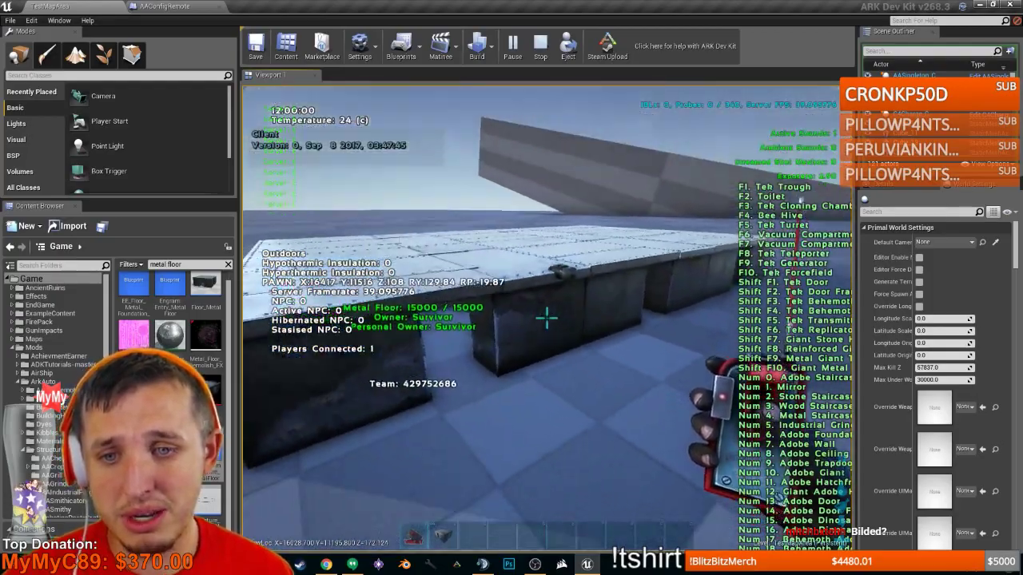
- Walk along the platform placing more C4 charges on the sides of its foundations, and inspect the placement in third-person view
{"action": "key", "text": "w"}
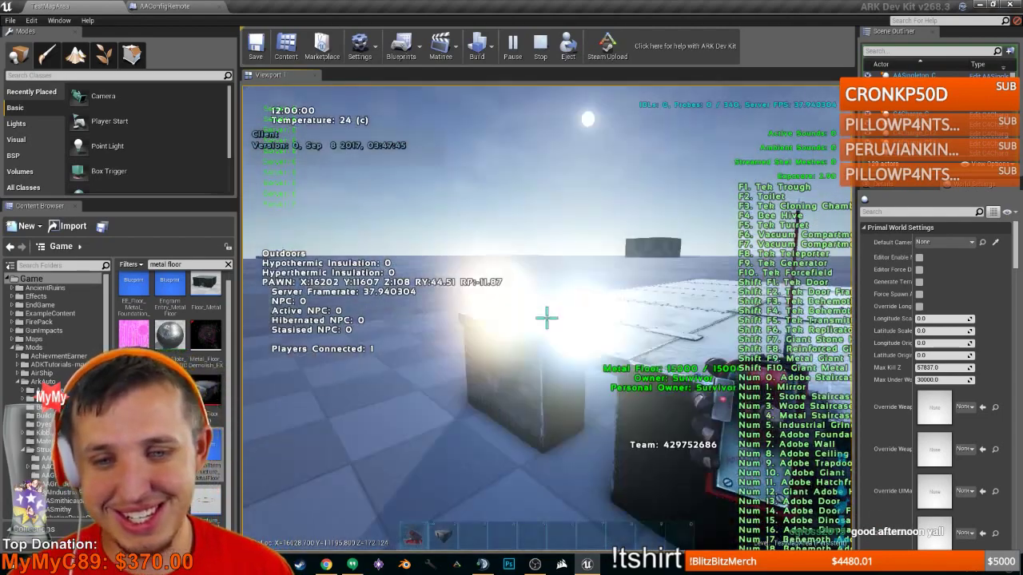
{"action": "key", "text": "s"}
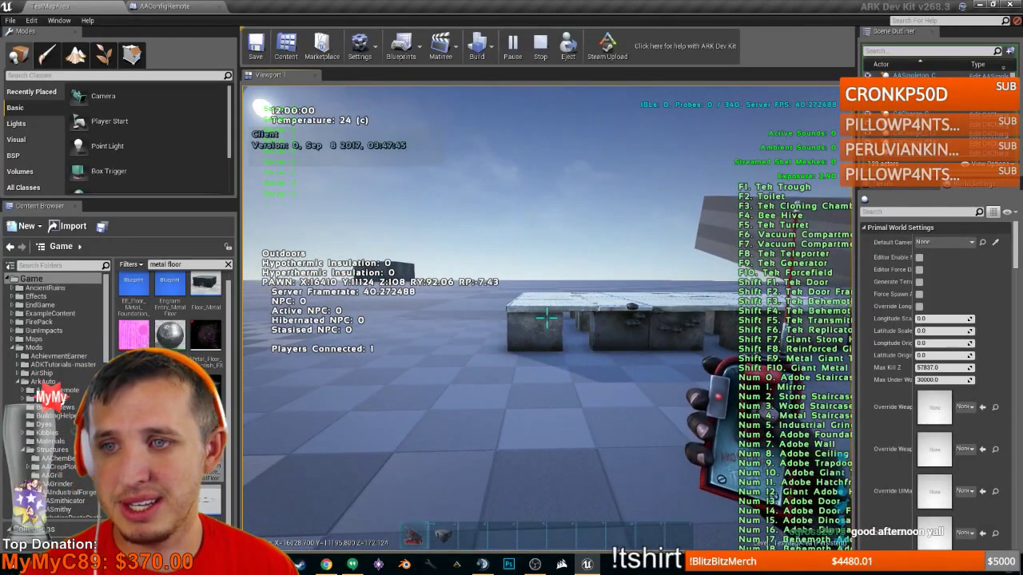
{"action": "key", "text": "w"}
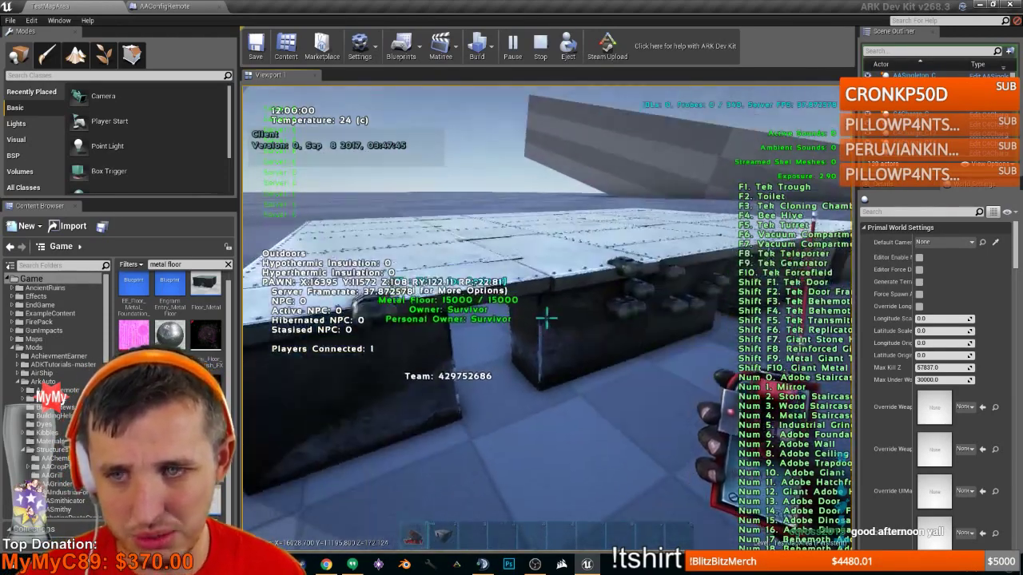
{"action": "key", "text": "s"}
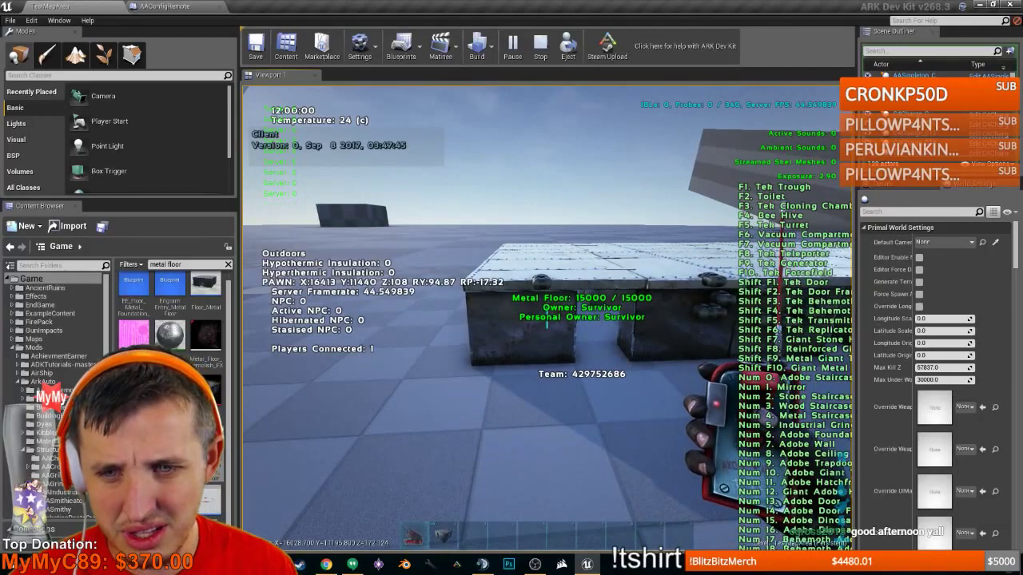
{"action": "key", "text": "w"}
{"action": "key", "text": "w"}
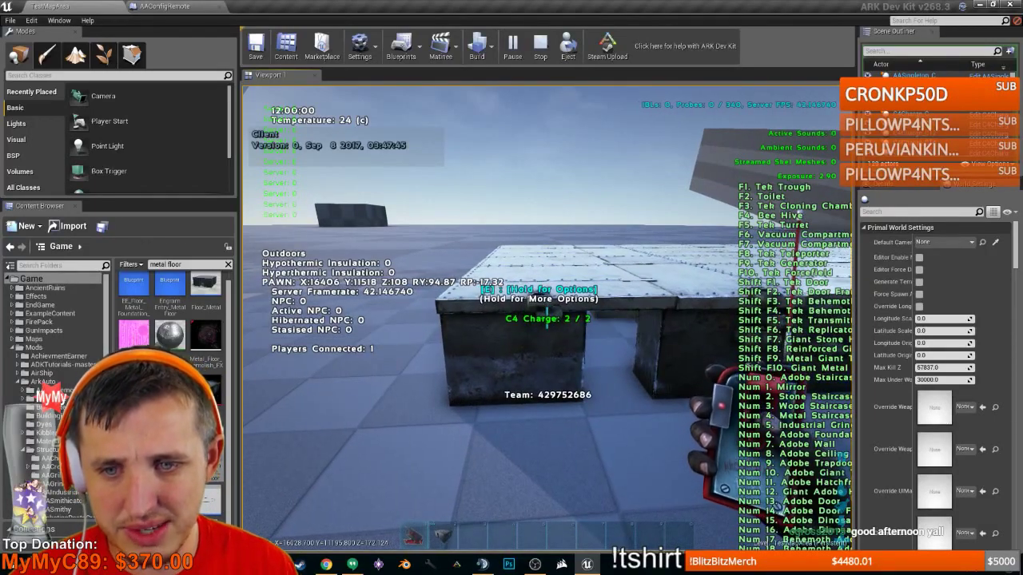
{"action": "key", "text": "k"}
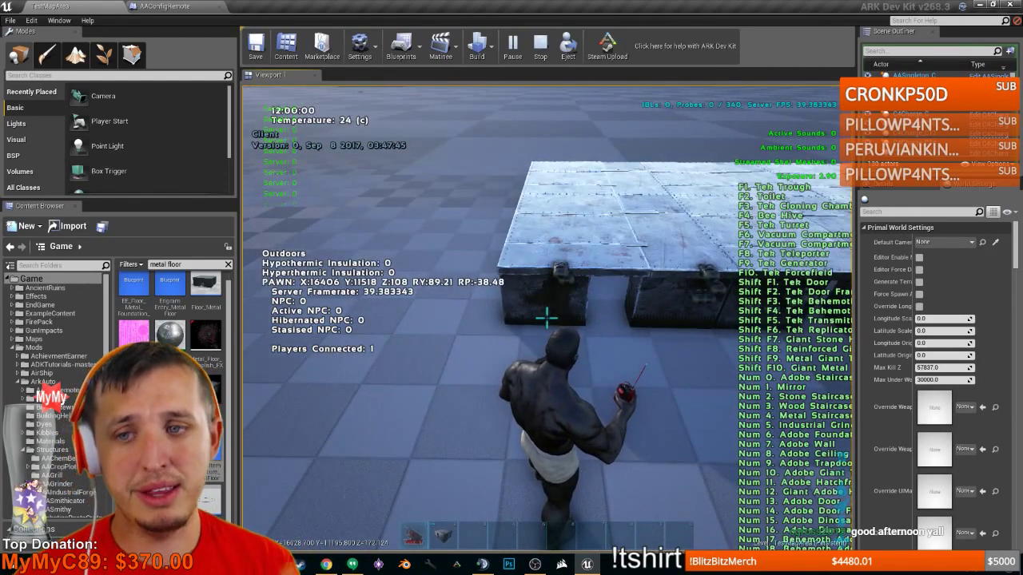
{"action": "key", "text": "k"}
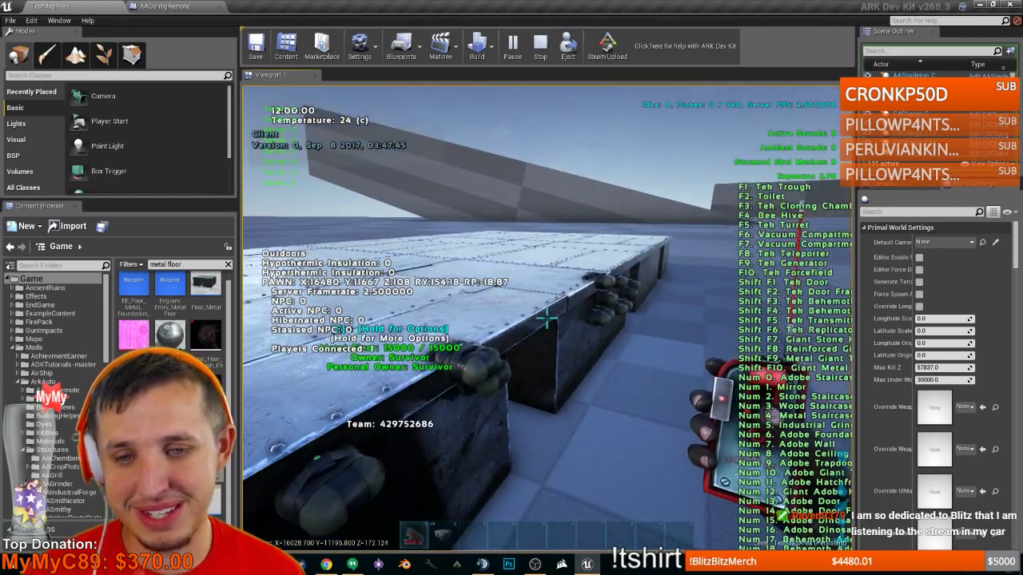
- Climb onto the metal platform and place a C4 charge on its top surface with the remote
{"action": "key", "text": "d"}
{"action": "key", "text": "w"}
{"action": "key", "text": "space"}
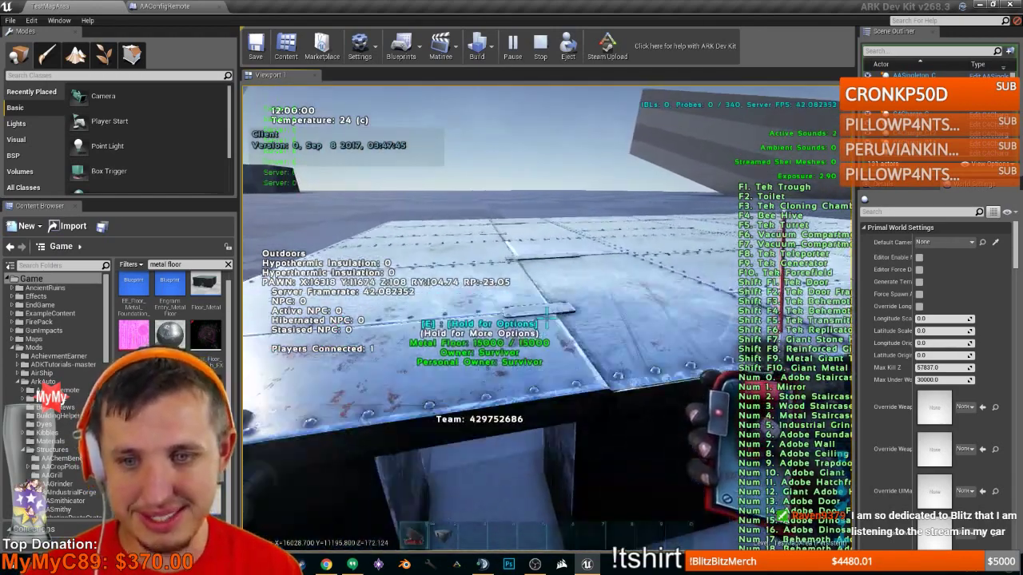
{"action": "key", "text": "Return"}
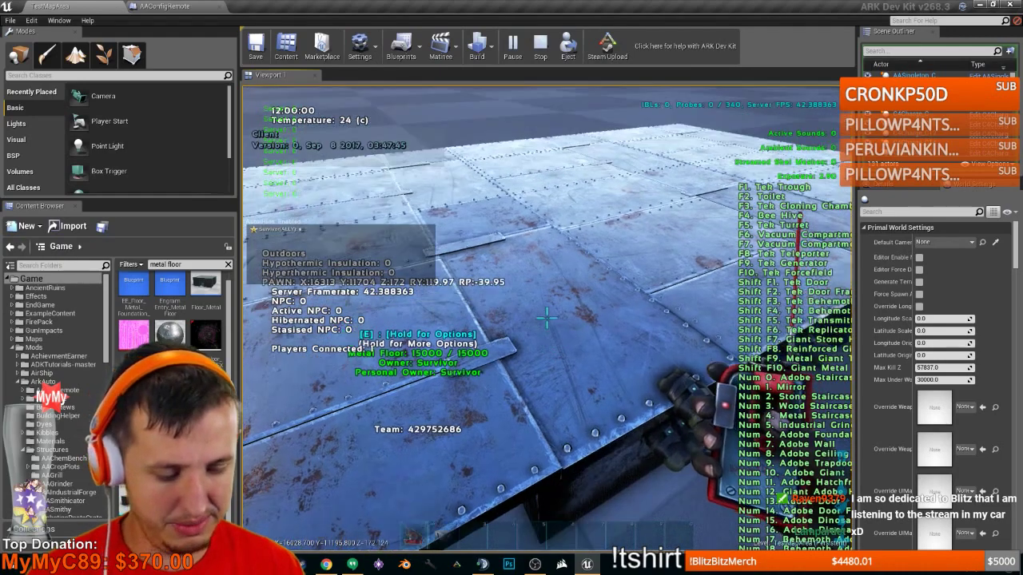
{"action": "right_click", "coordinate": [546, 318]}
{"action": "key", "text": "Return"}
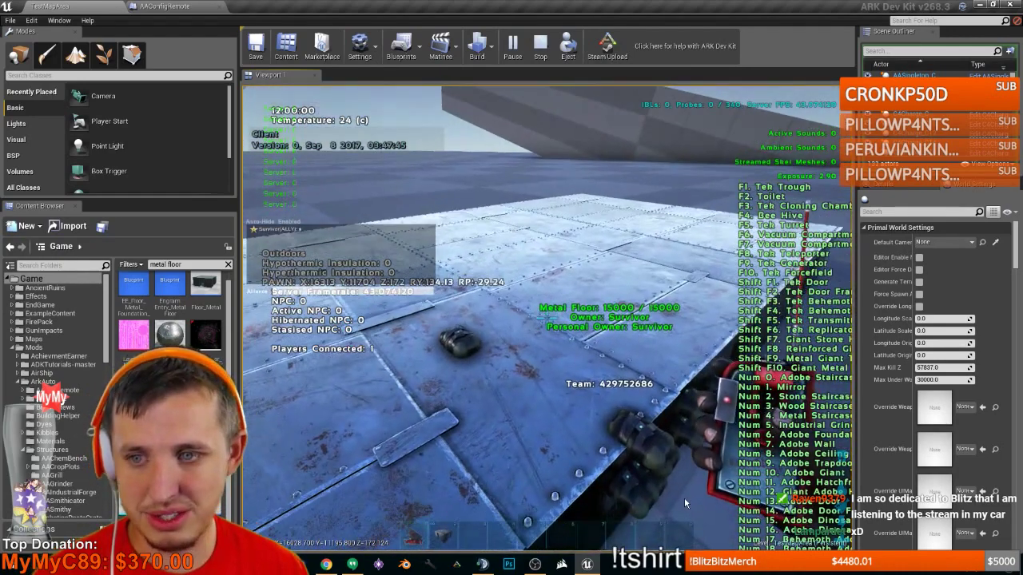
{"action": "left_click", "coordinate": [684, 497]}
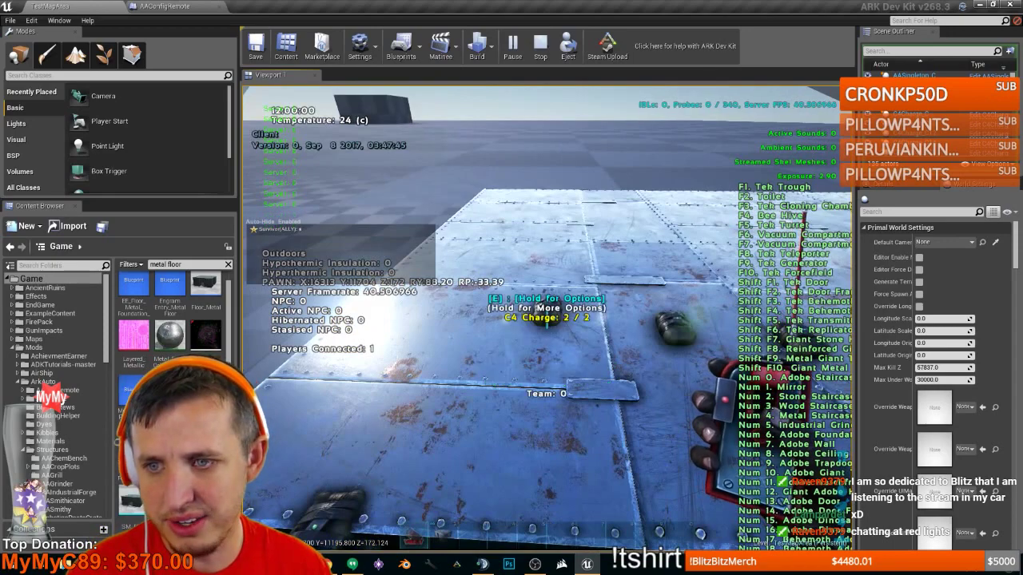
- Scatter a cluster of closely spaced C4 charges across the top surface of the metal platform
{"action": "right_click", "coordinate": [547, 320]}
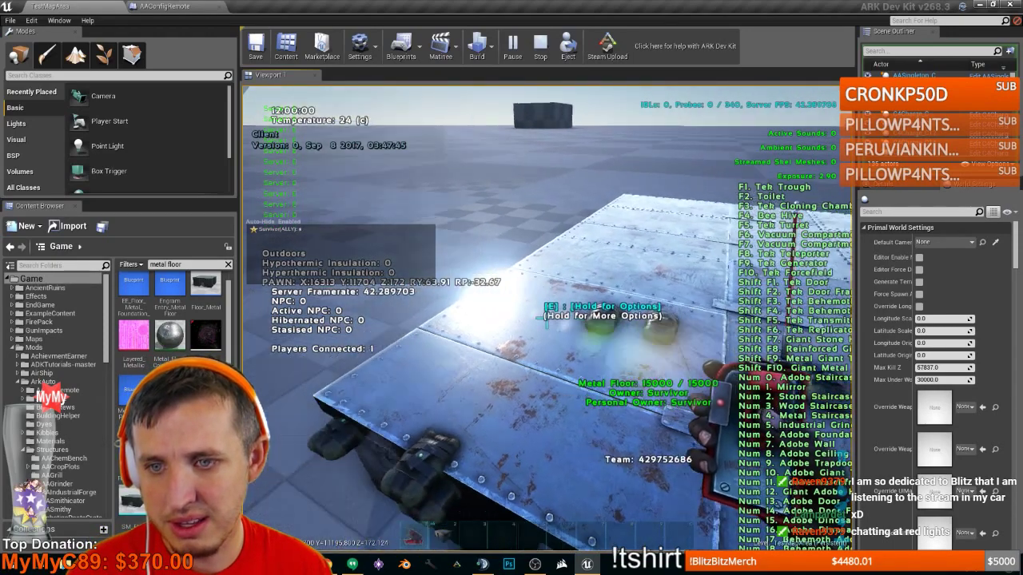
{"action": "right_click", "coordinate": [546, 321]}
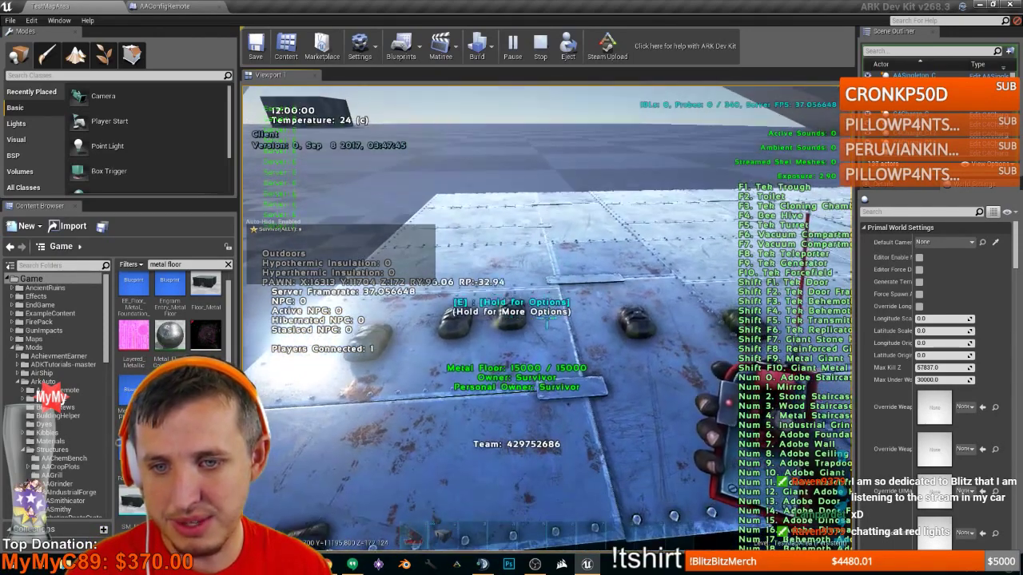
{"action": "right_click", "coordinate": [547, 320]}
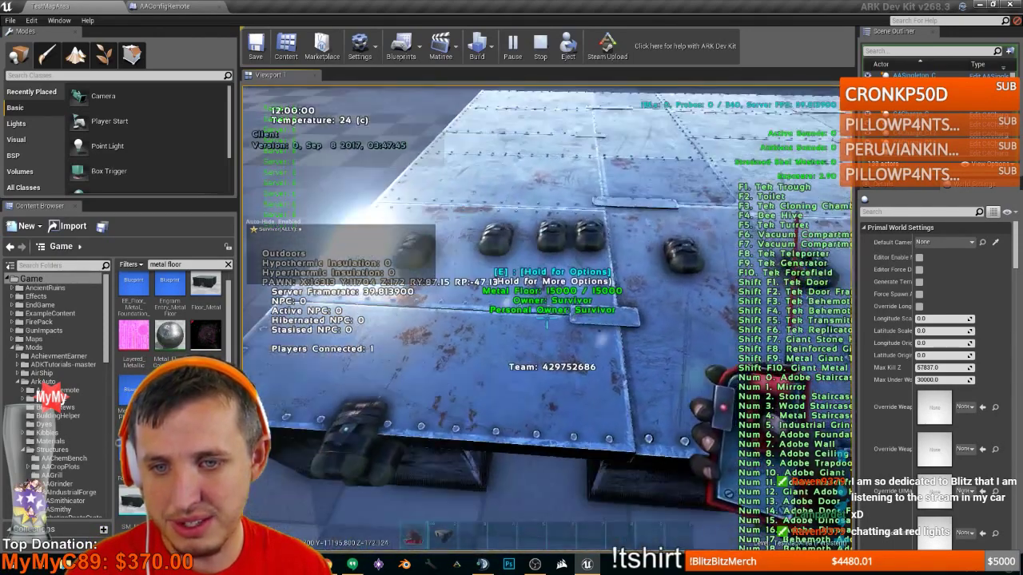
{"action": "right_click", "coordinate": [547, 320]}
{"action": "right_click", "coordinate": [546, 319]}
{"action": "right_click", "coordinate": [546, 320]}
{"action": "right_click", "coordinate": [546, 319]}
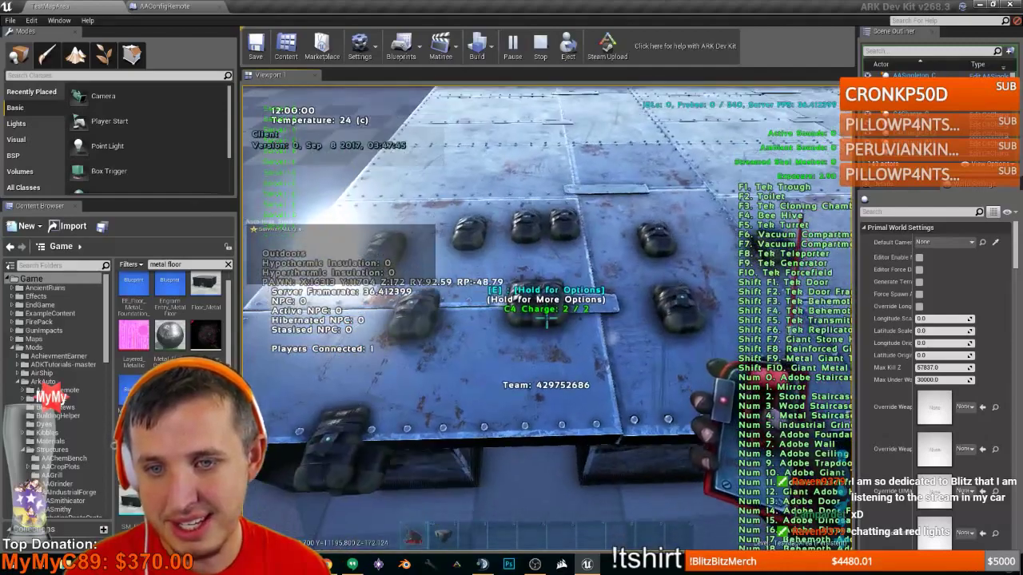
{"action": "right_click", "coordinate": [547, 320]}
{"action": "right_click", "coordinate": [547, 320]}
{"action": "right_click", "coordinate": [547, 319]}
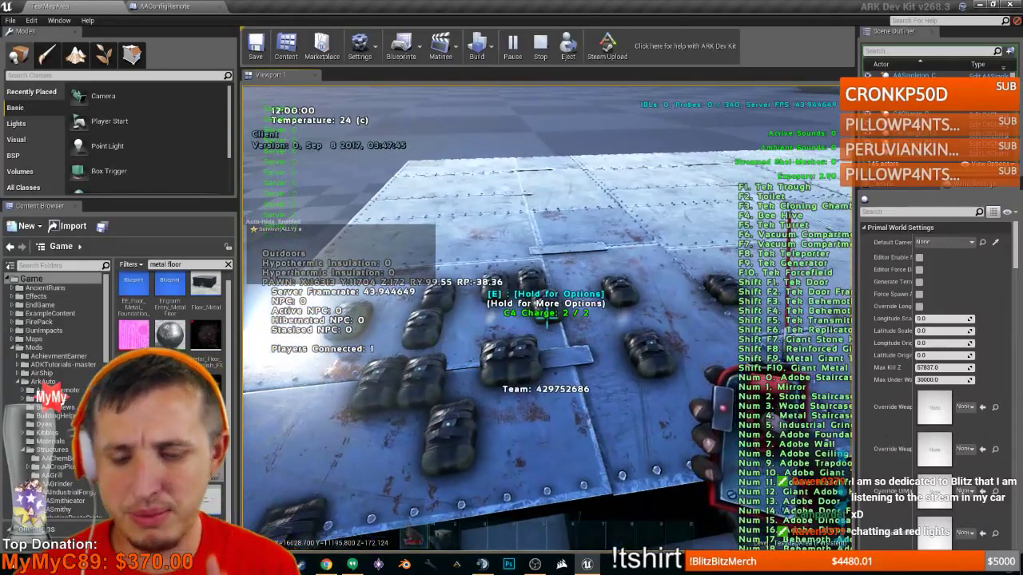
- End the play session and locate the ScrollChatUp input event in the AAConfigRemote event graph
{"action": "key", "text": "Escape"}
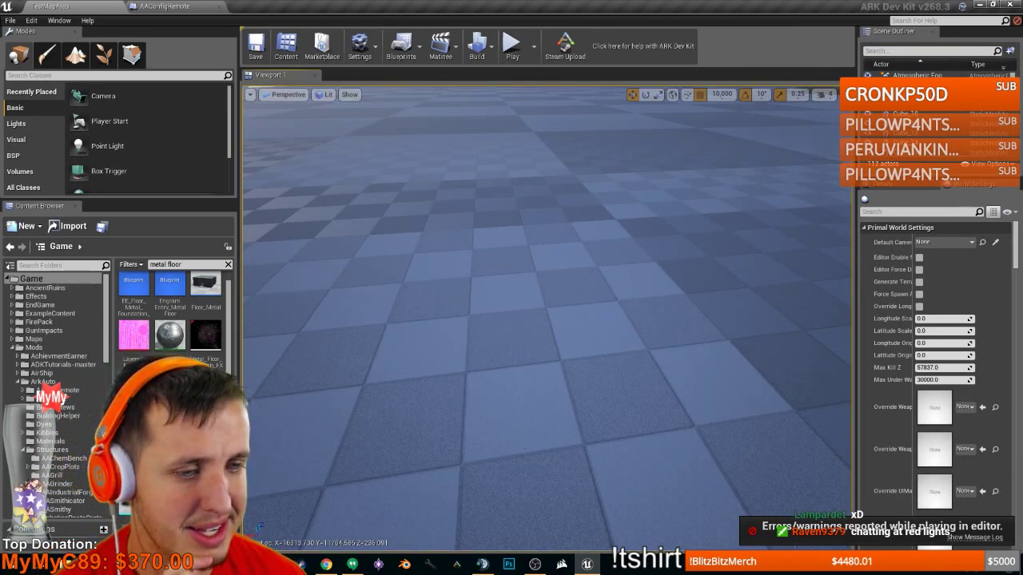
{"action": "left_click", "coordinate": [172, 7]}
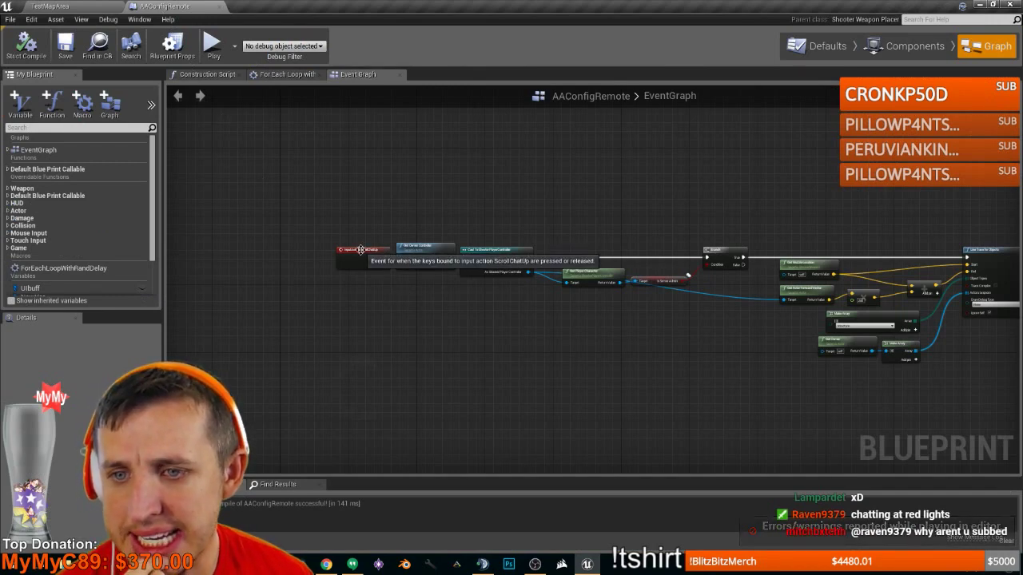
{"action": "scroll", "coordinate": [444, 291], "scroll_direction": "down", "scroll_amount": 4}
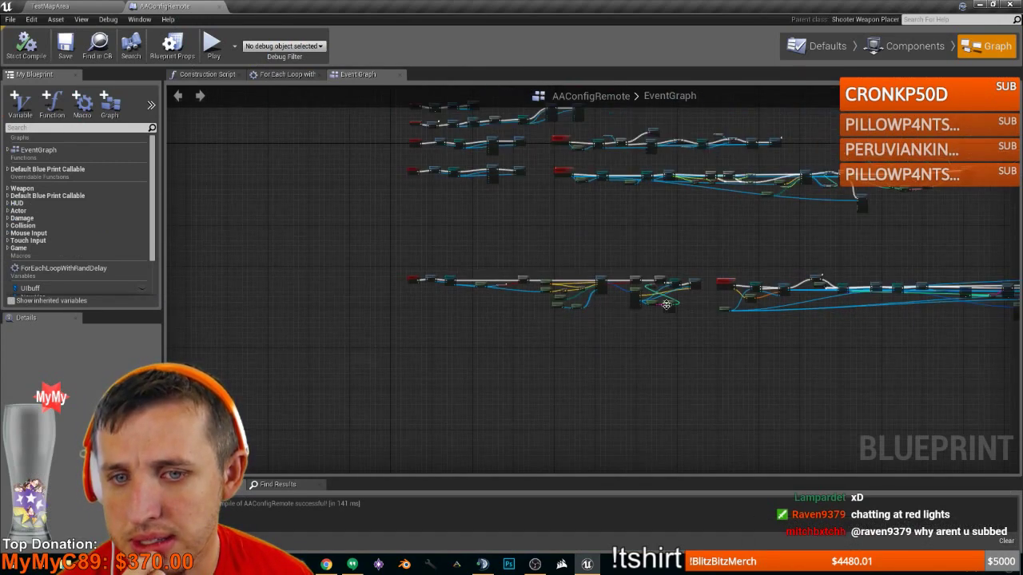
{"action": "scroll", "coordinate": [573, 315], "scroll_direction": "up", "scroll_amount": 2}
{"action": "scroll", "coordinate": [345, 279], "scroll_direction": "up", "scroll_amount": 3}
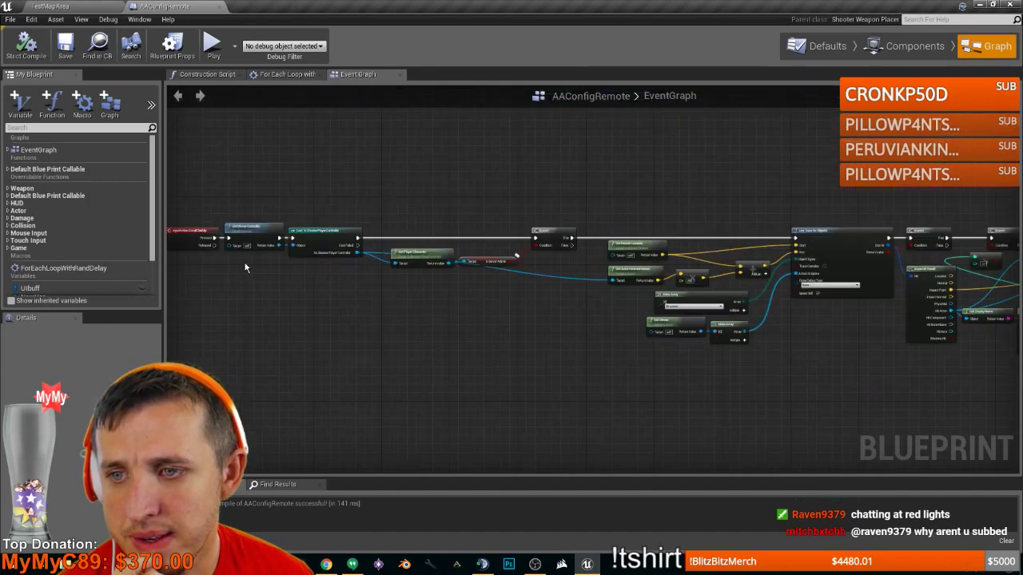
{"action": "right_click_drag", "start_coordinate": [248, 268], "coordinate": [584, 270]}
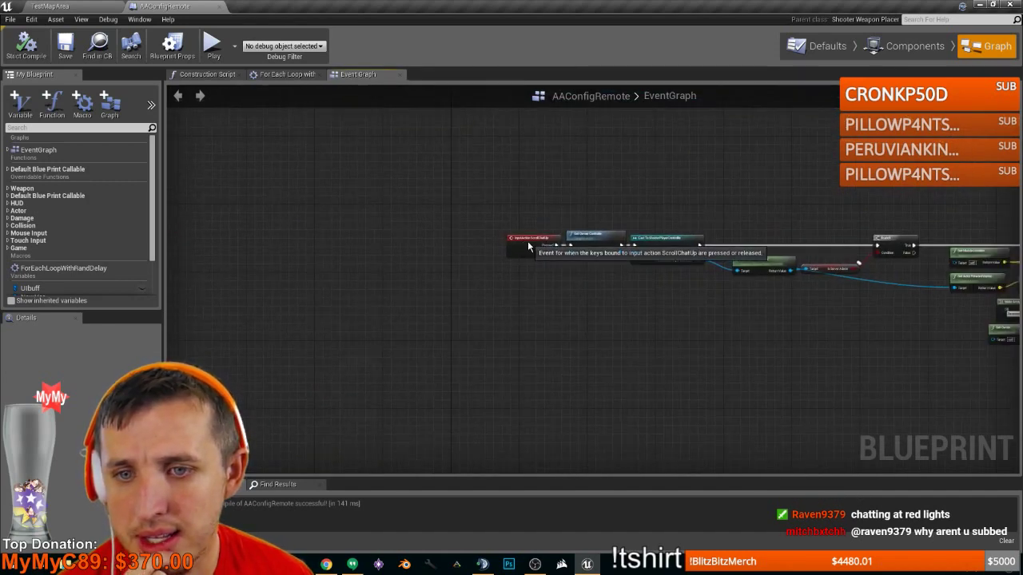
- Move the ScrollChatUp event away from the Get Owner Controller node and add a Get Game Time In Seconds node below it
{"action": "left_click_drag", "start_coordinate": [531, 244], "coordinate": [240, 249]}
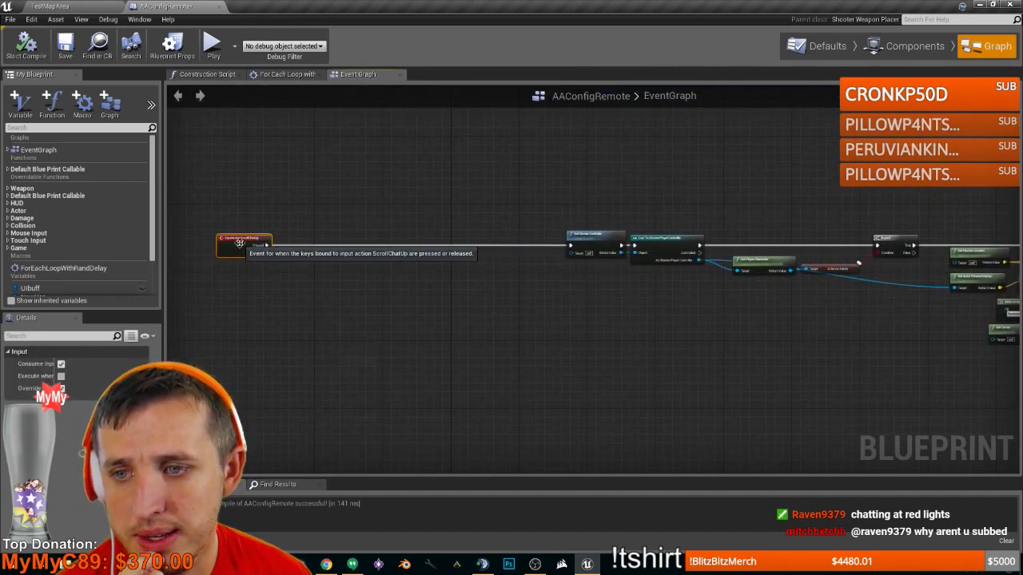
{"action": "right_click", "coordinate": [318, 291]}
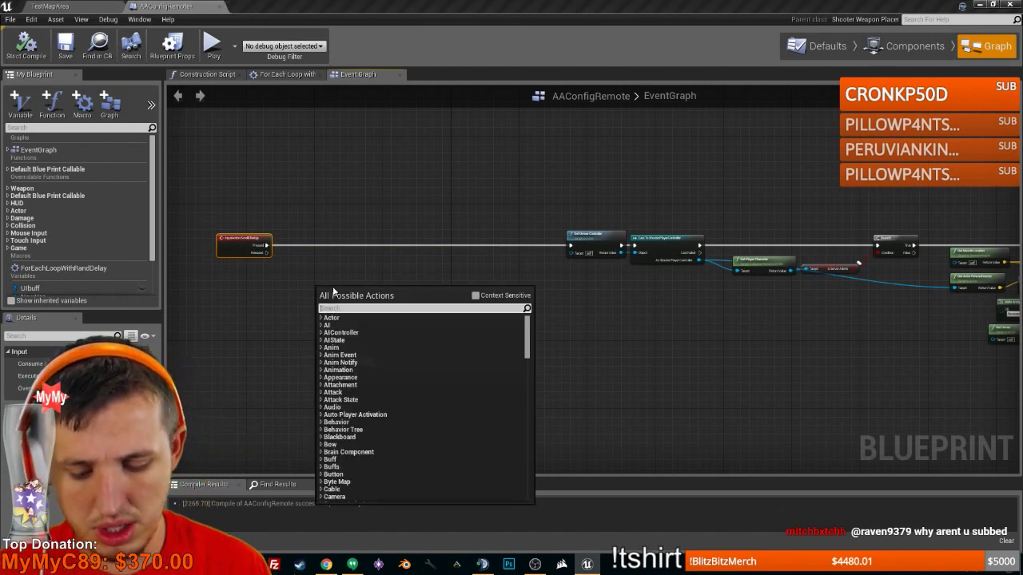
{"action": "type", "text": "gametimeinse"}
{"action": "key", "text": "Escape"}
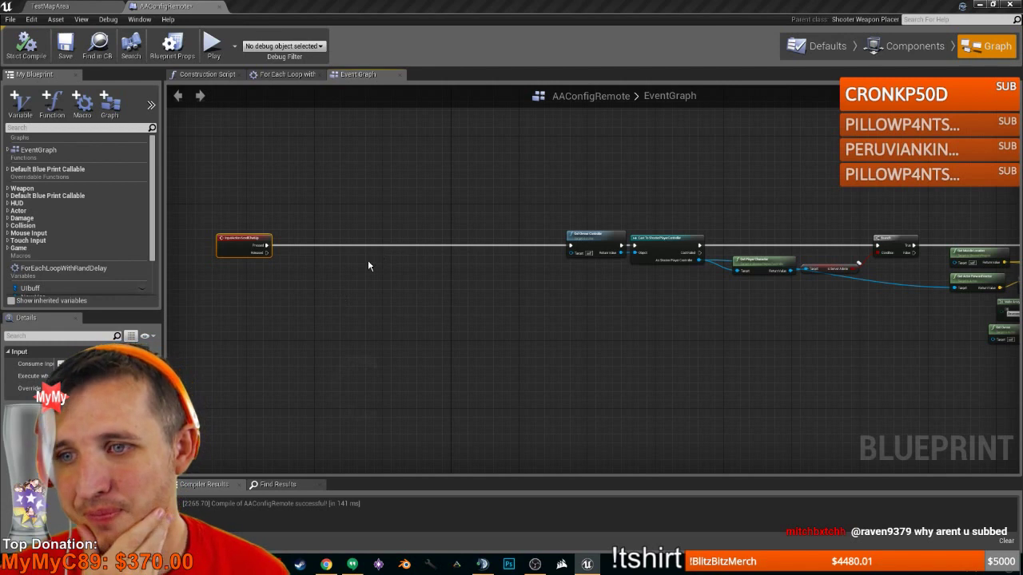
- Try to promote the return value of the Get Game Time In Seconds node to a variable
{"action": "left_click_drag", "start_coordinate": [326, 296], "coordinate": [322, 265]}
{"action": "type", "text": "prom"}
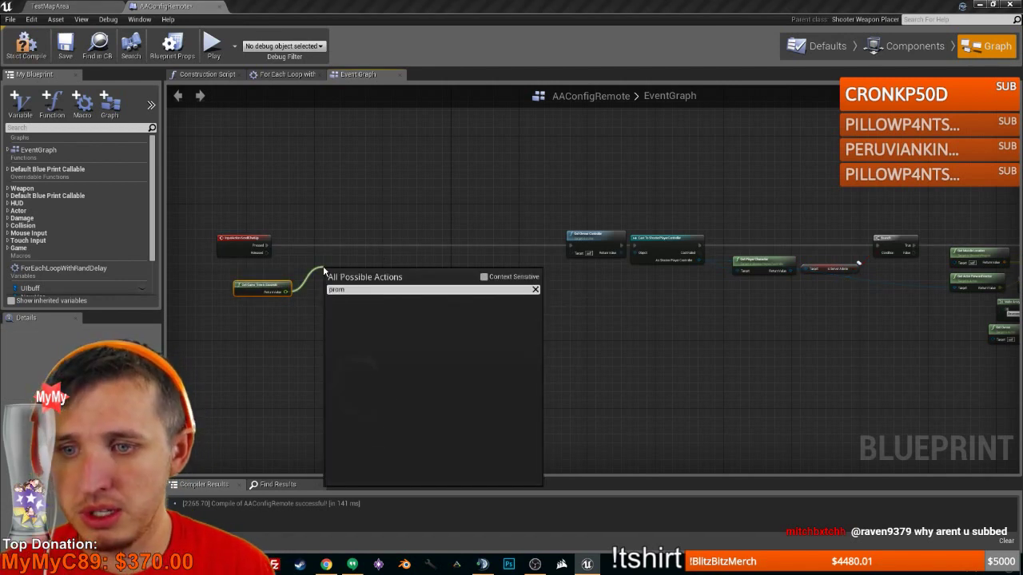
{"action": "type", "text": "ote"}
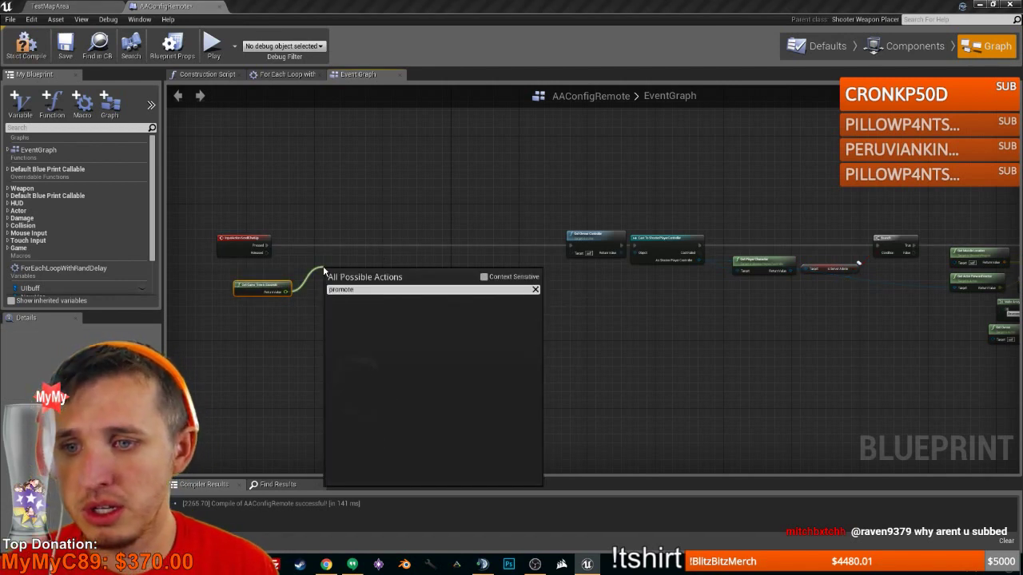
{"action": "left_click", "coordinate": [493, 280]}
{"action": "key", "text": "Escape"}
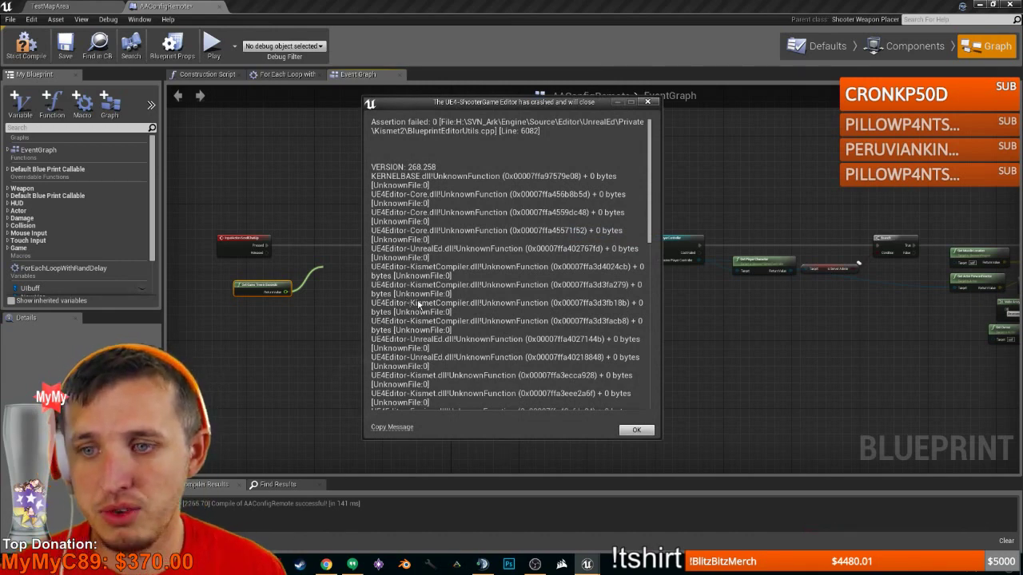
- Dismiss the crash report and relaunch the ARK Dev Kit from the Epic Games Launcher
{"action": "left_click", "coordinate": [633, 429]}
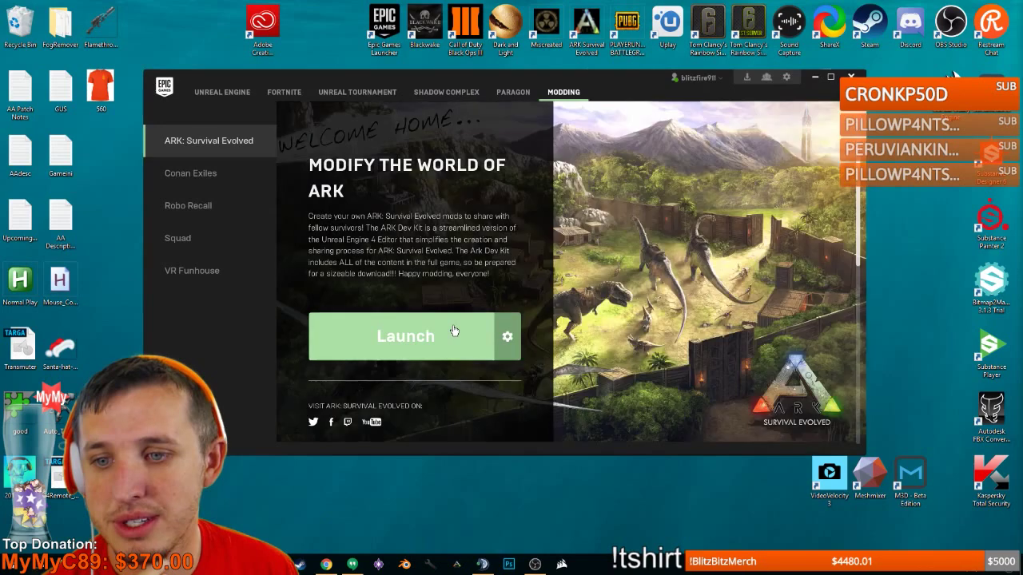
{"action": "left_click", "coordinate": [453, 333]}
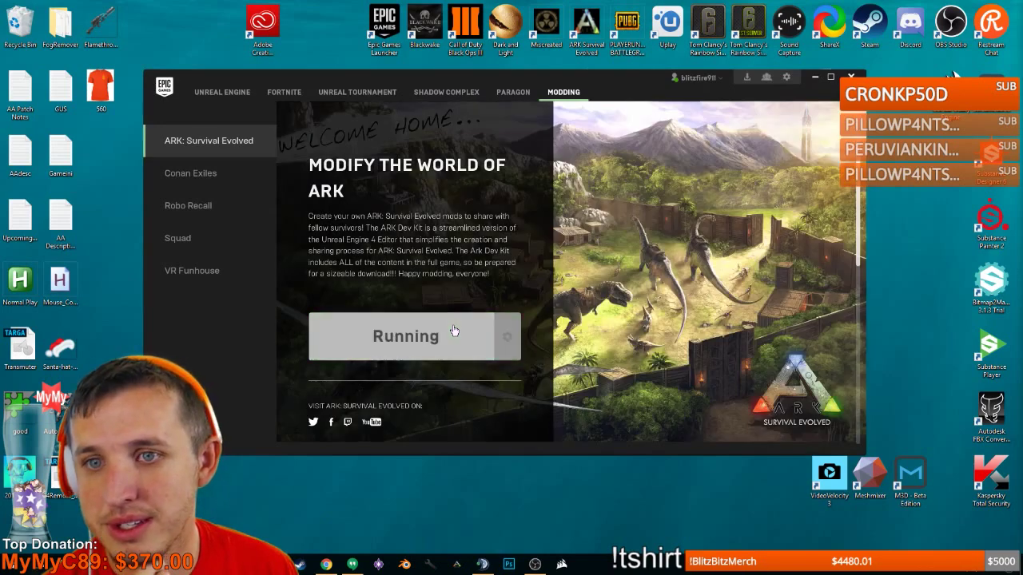
{"action": "left_click", "coordinate": [292, 94]}
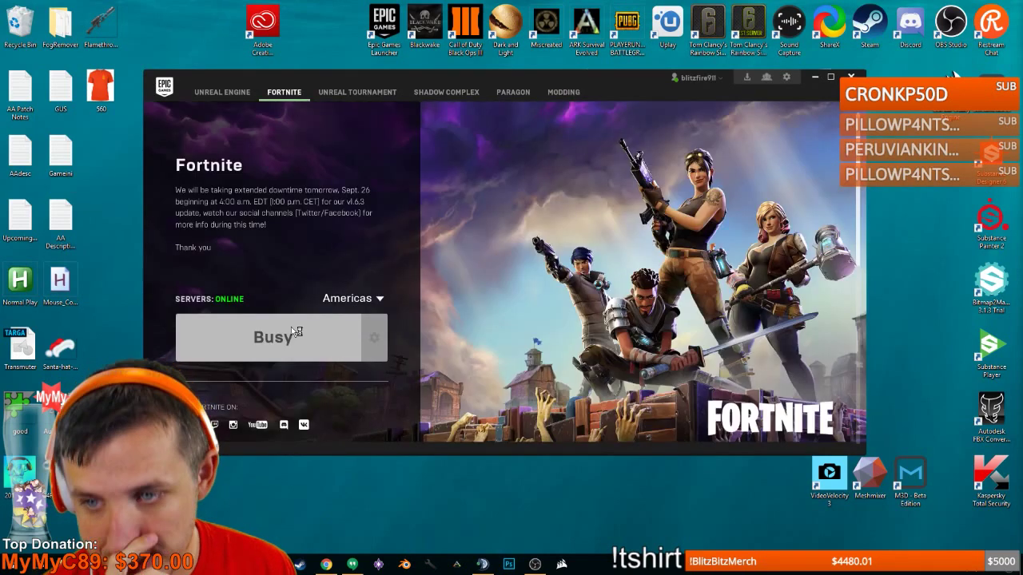
{"action": "left_click", "coordinate": [563, 92]}
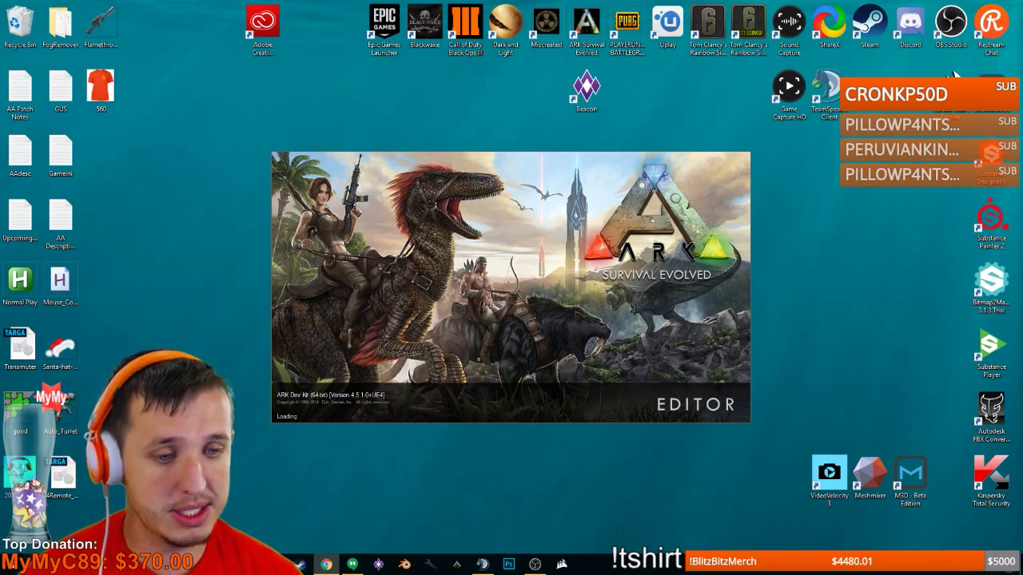
- Open the My Passport (H:) drive in File Explorer and move its window off this screen
{"action": "key", "text": "super+e"}
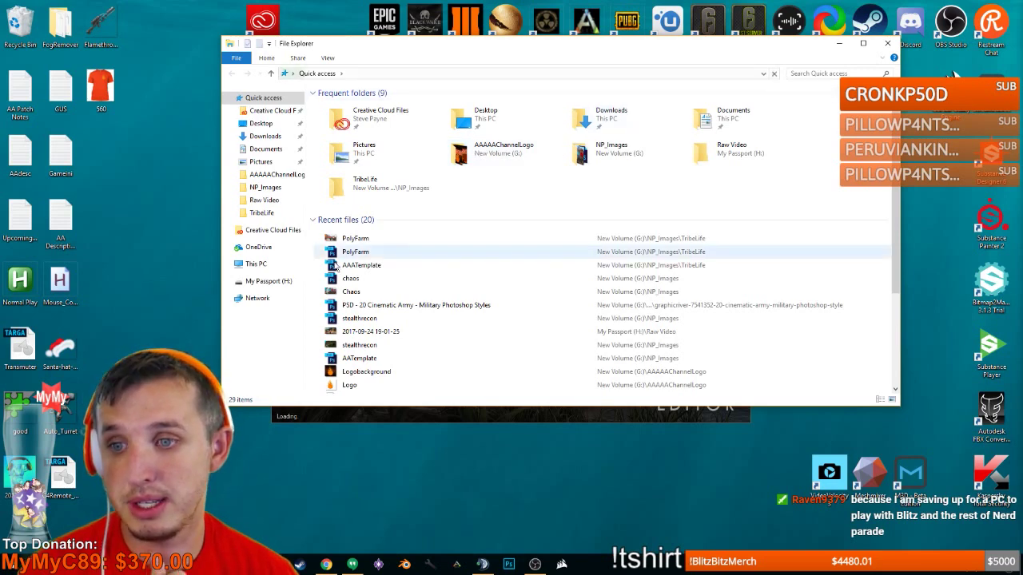
{"action": "left_click", "coordinate": [293, 283]}
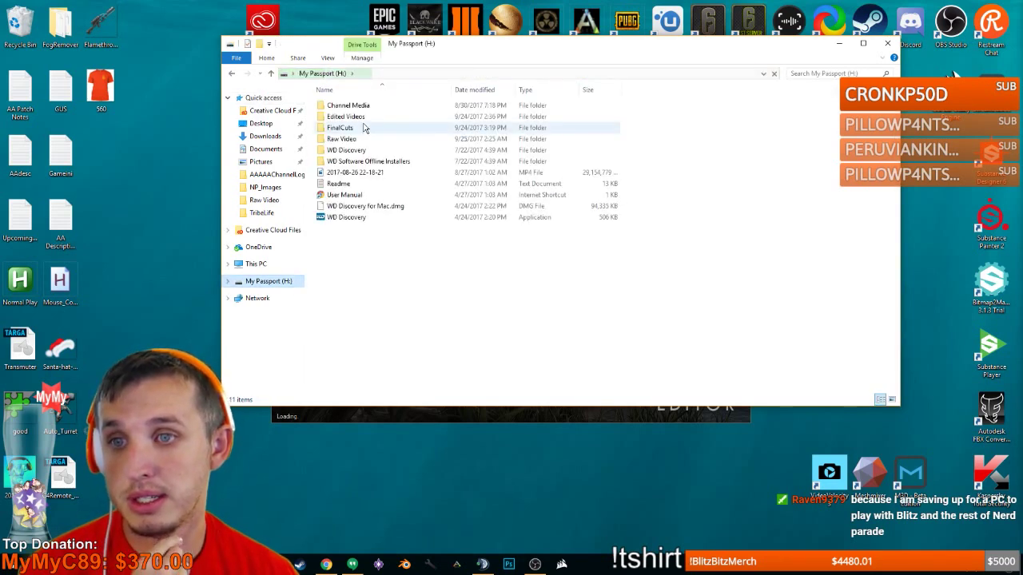
{"action": "left_click_drag", "start_coordinate": [480, 49], "coordinate": [1022, 91]}
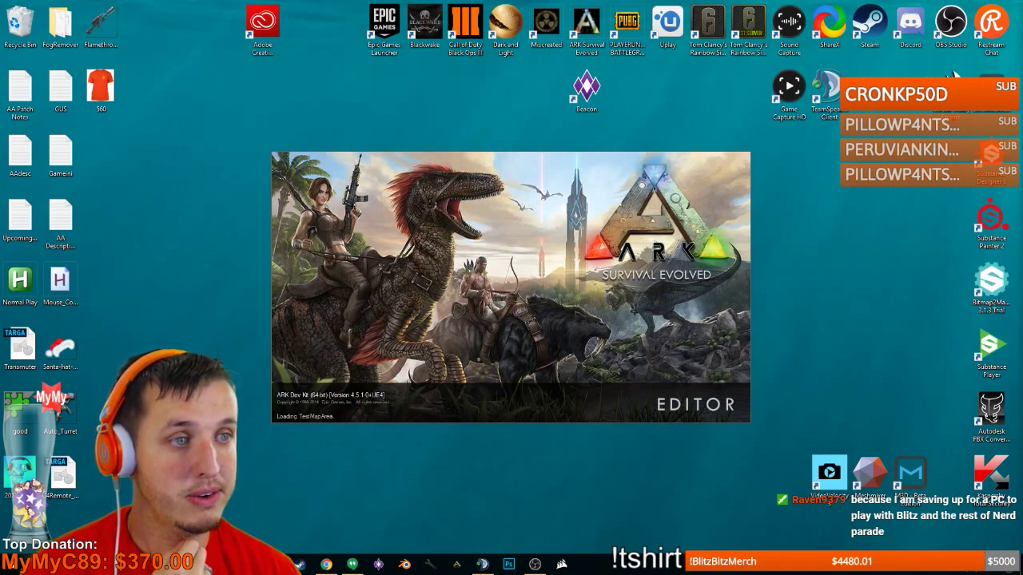
{"action": "mouse_move", "coordinate": [1021, 94]}
{"action": "left_mouse_down"}
{"action": "mouse_move", "coordinate": [693, 95]}
{"action": "mouse_move", "coordinate": [1022, 102]}
{"action": "left_mouse_up"}
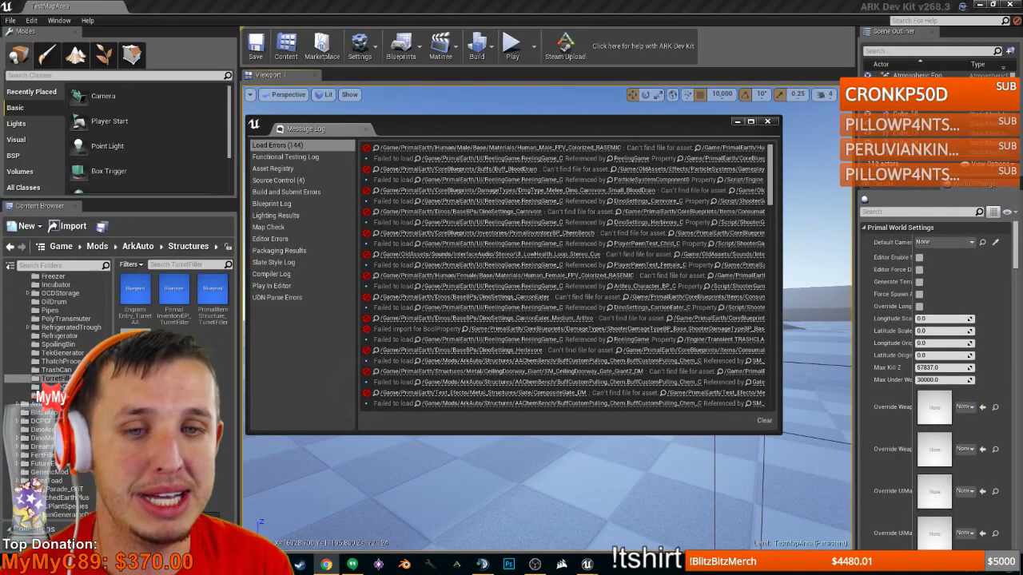
- Close the Message Log and open the AAremote folder of the ArkAuto mod in the Content Browser
{"action": "left_click", "coordinate": [769, 121]}
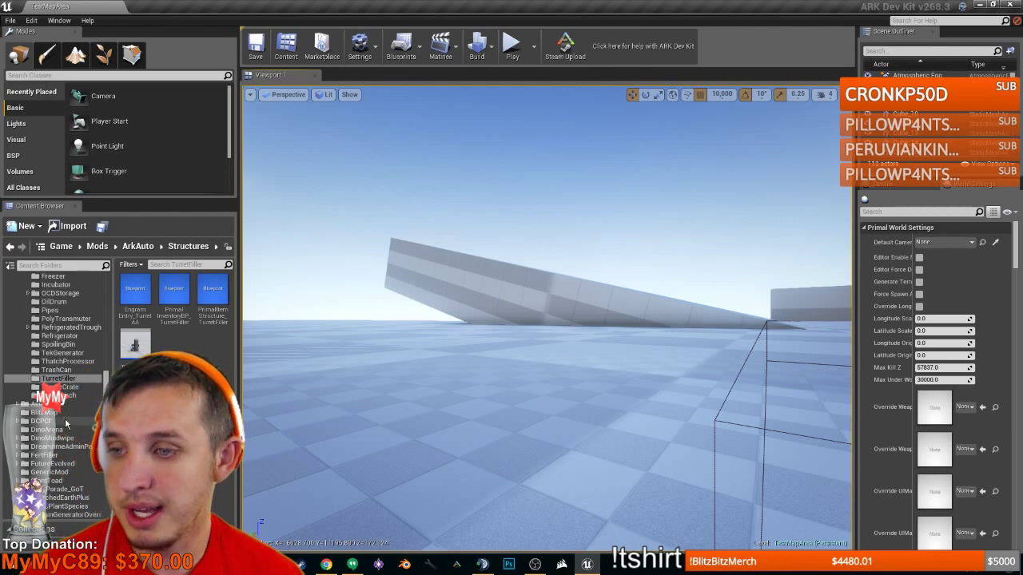
{"action": "scroll", "coordinate": [38, 420], "scroll_direction": "up", "scroll_amount": 3}
{"action": "scroll", "coordinate": [39, 420], "scroll_direction": "up", "scroll_amount": 4}
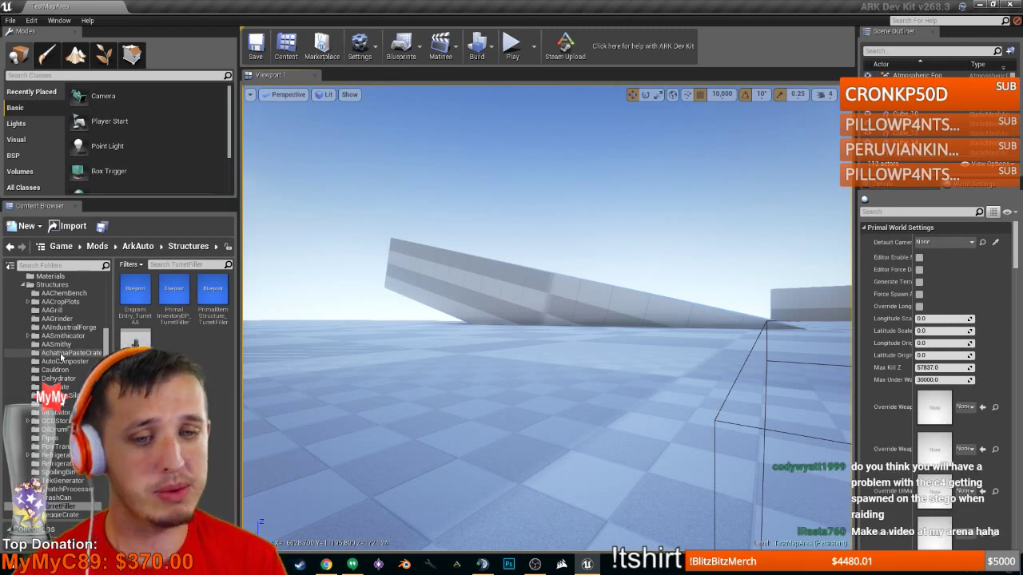
{"action": "scroll", "coordinate": [61, 369], "scroll_direction": "up", "scroll_amount": 5}
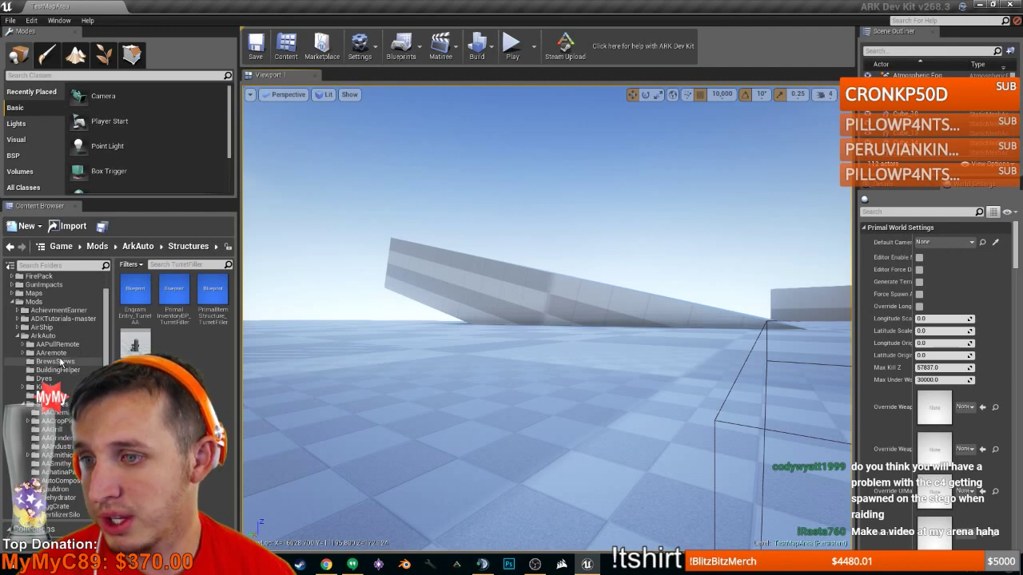
{"action": "left_click", "coordinate": [51, 352]}
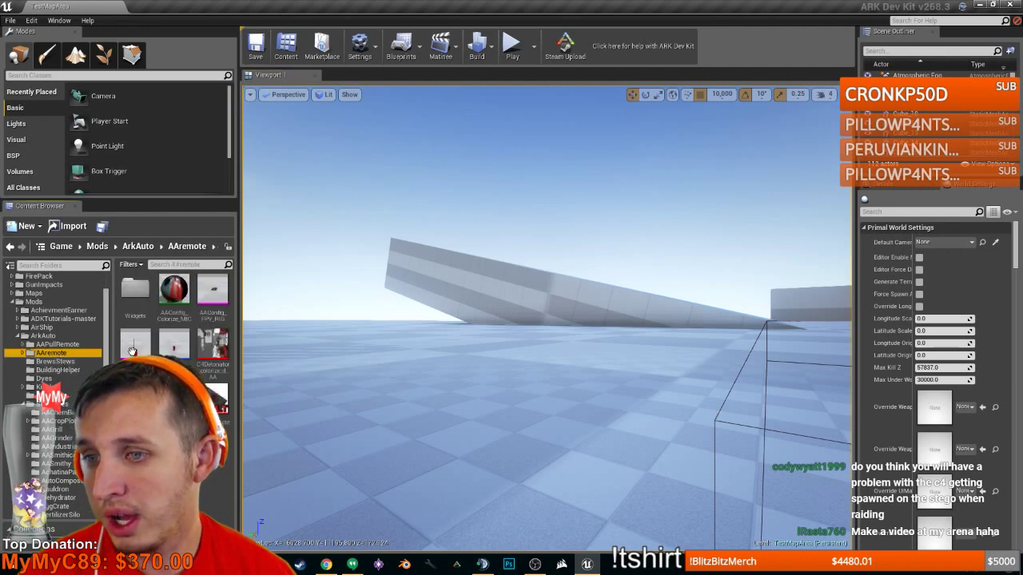
- Open the AAConfigRemote blueprint and dock its editor beside the TestMapArea tab
{"action": "left_click", "coordinate": [174, 344]}
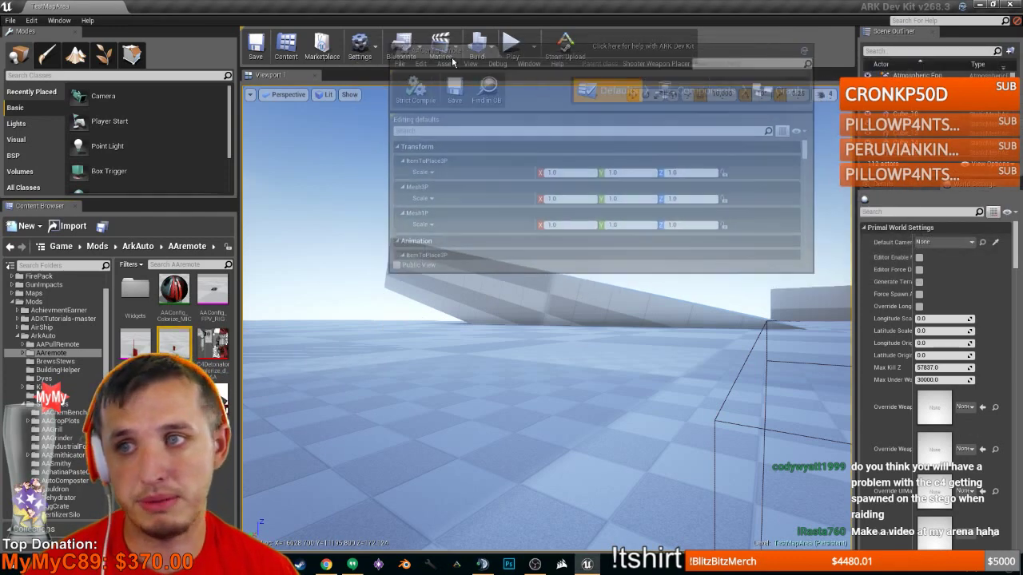
{"action": "left_click_drag", "start_coordinate": [452, 61], "coordinate": [345, 69]}
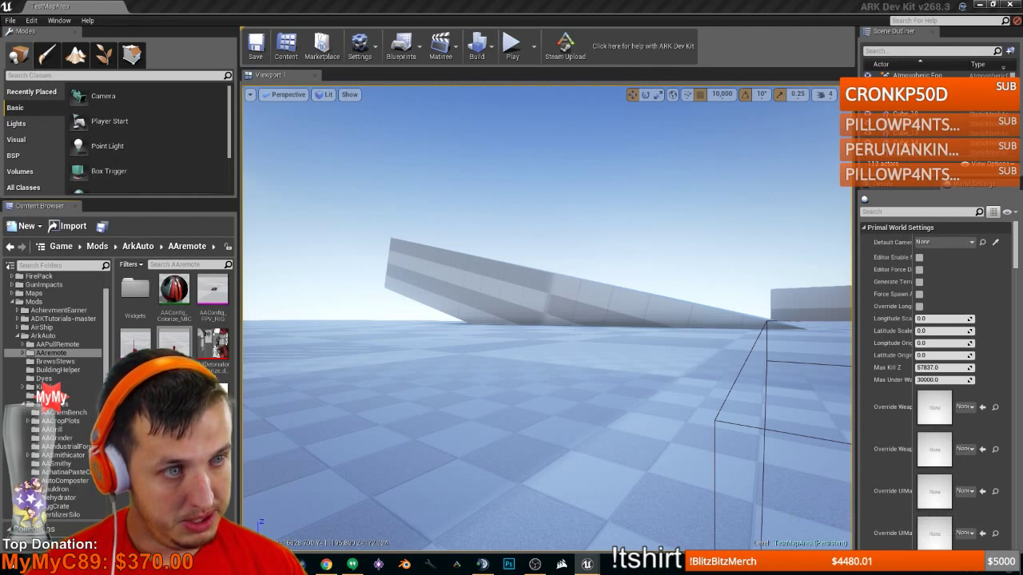
{"action": "left_click", "coordinate": [174, 344]}
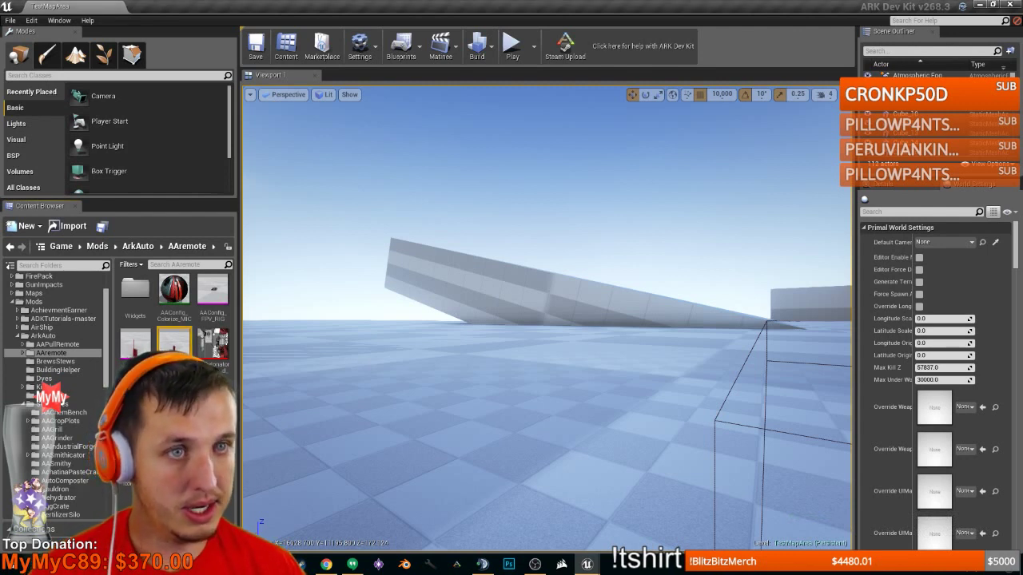
{"action": "left_click_drag", "start_coordinate": [1022, 38], "coordinate": [191, 9]}
- Look through the event graph's Fire and Targeting input chains and the server logic that follows them
{"action": "scroll", "coordinate": [699, 289], "scroll_direction": "down", "scroll_amount": 3}
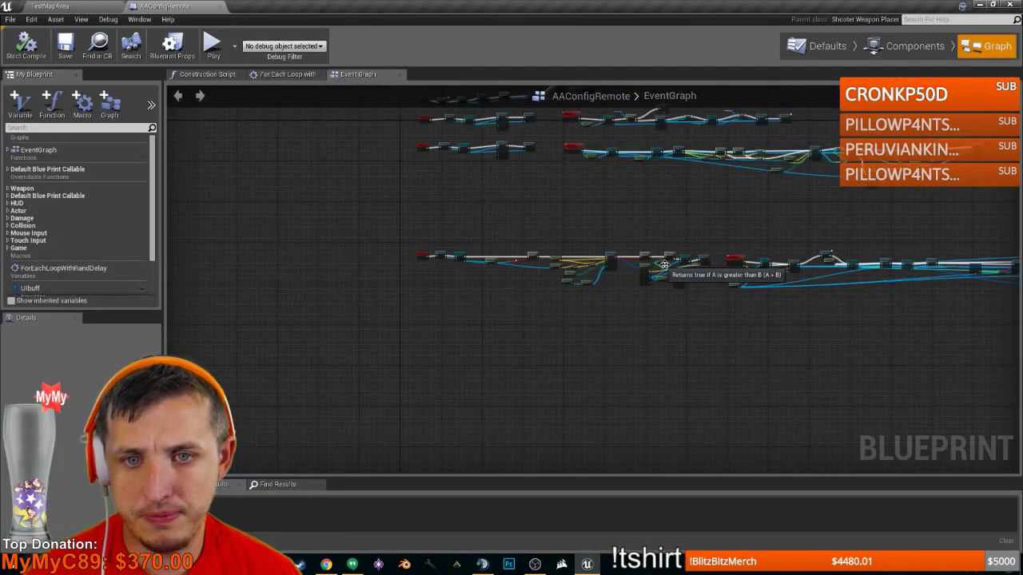
{"action": "right_click_drag", "start_coordinate": [699, 290], "coordinate": [669, 400]}
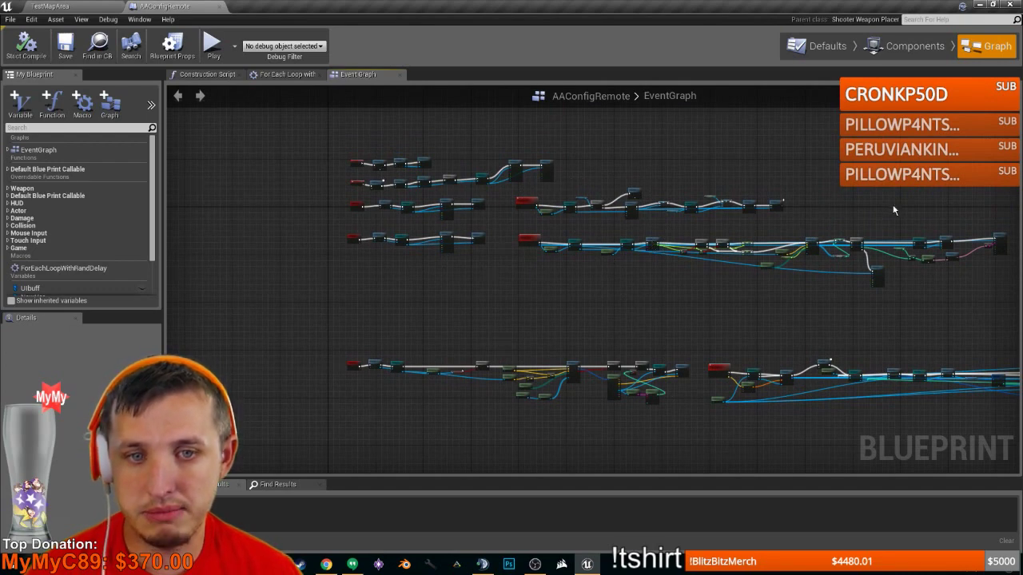
{"action": "scroll", "coordinate": [719, 219], "scroll_direction": "up", "scroll_amount": 6}
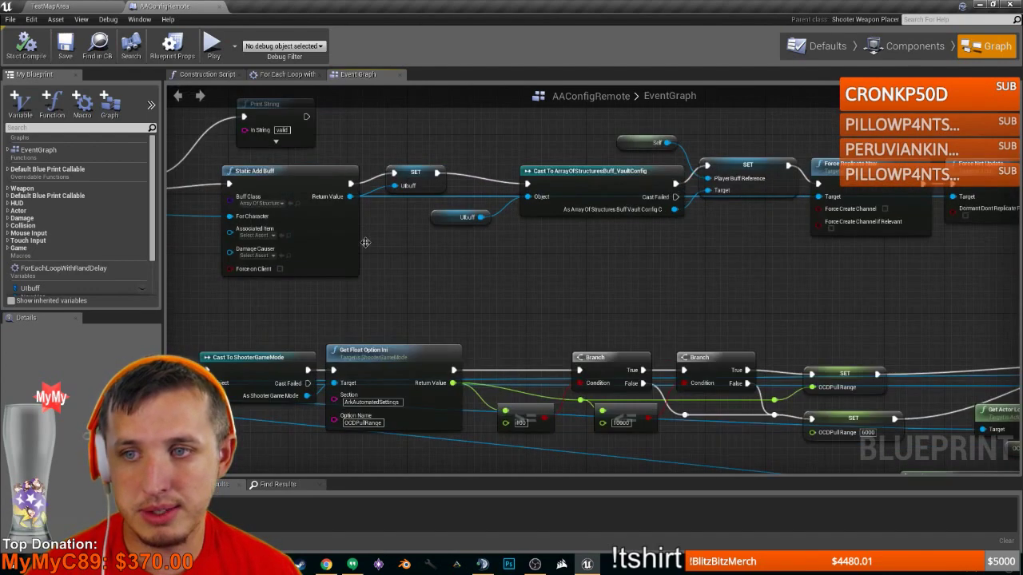
{"action": "scroll", "coordinate": [563, 228], "scroll_direction": "down", "scroll_amount": 8}
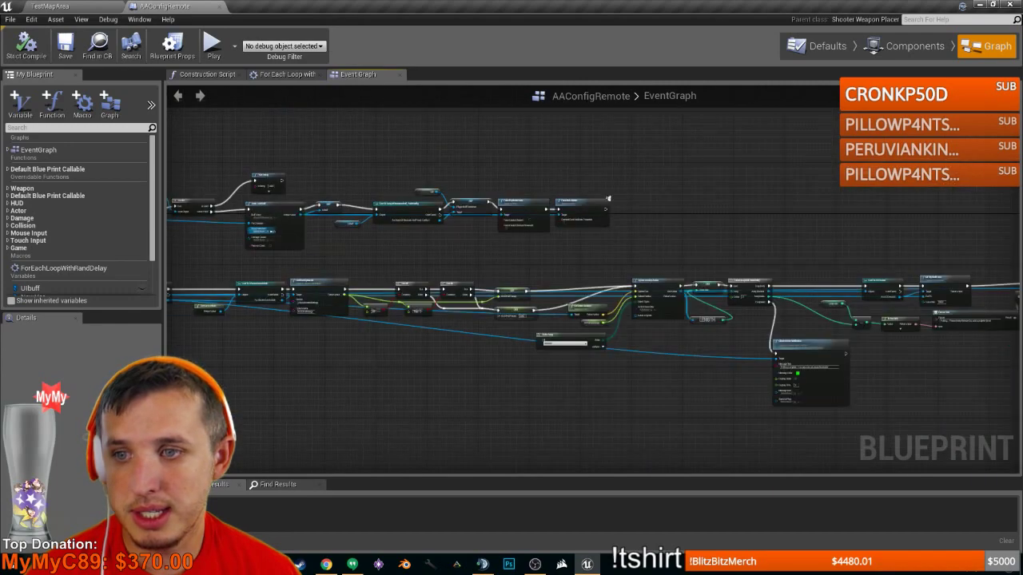
{"action": "scroll", "coordinate": [375, 246], "scroll_direction": "up", "scroll_amount": 5}
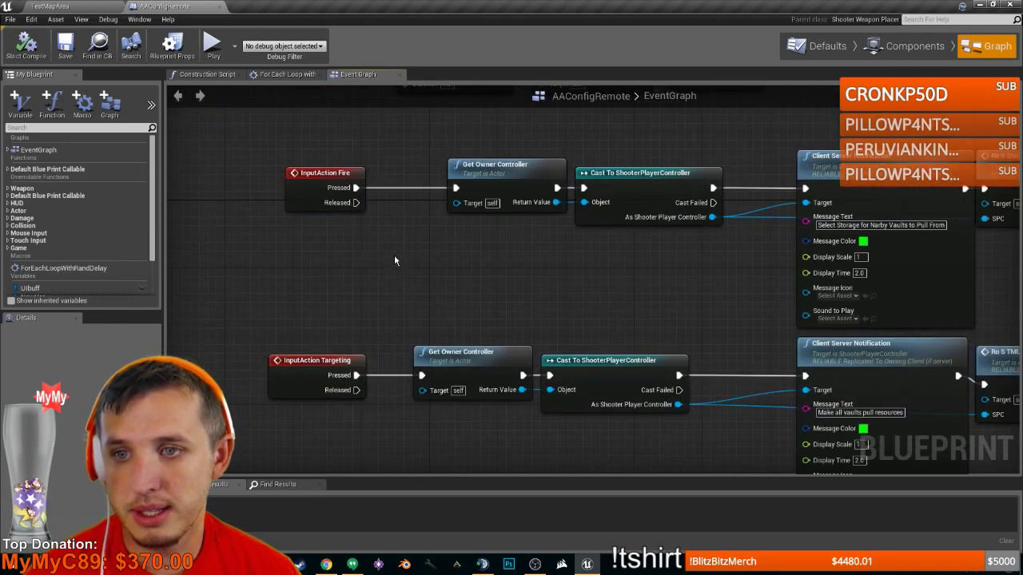
{"action": "scroll", "coordinate": [471, 257], "scroll_direction": "down", "scroll_amount": 2}
{"action": "right_click_drag", "start_coordinate": [869, 243], "coordinate": [790, 242]}
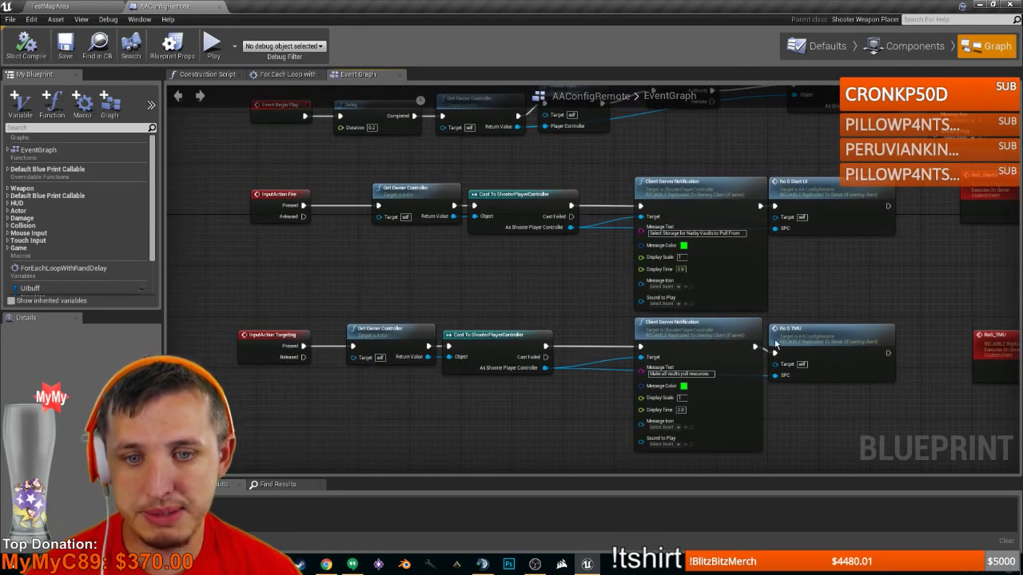
{"action": "scroll", "coordinate": [883, 381], "scroll_direction": "down", "scroll_amount": 2}
{"action": "right_click_drag", "start_coordinate": [882, 381], "coordinate": [424, 356]}
{"action": "right_click_drag", "start_coordinate": [755, 341], "coordinate": [180, 252]}
{"action": "right_click_drag", "start_coordinate": [750, 276], "coordinate": [133, 225]}
{"action": "scroll", "coordinate": [435, 246], "scroll_direction": "down", "scroll_amount": 2}
{"action": "right_click_drag", "start_coordinate": [305, 255], "coordinate": [405, 206]}
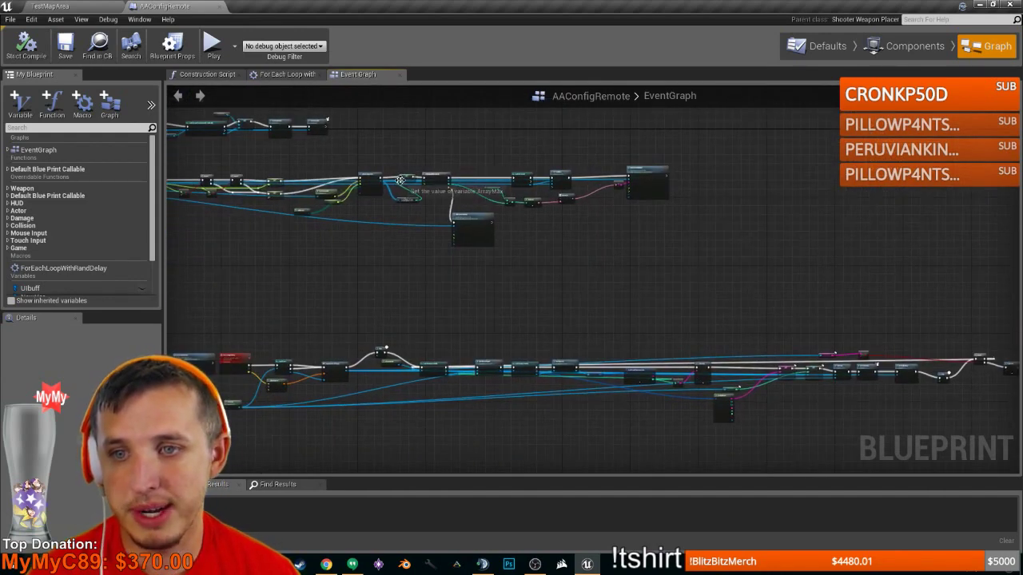
- Examine the Line Trace for Objects section, its object type and ignore arrays, and the hit-result checks leading to the Change Inventory call
{"action": "scroll", "coordinate": [451, 375], "scroll_direction": "up", "scroll_amount": 3}
{"action": "right_click_drag", "start_coordinate": [513, 324], "coordinate": [674, 253]}
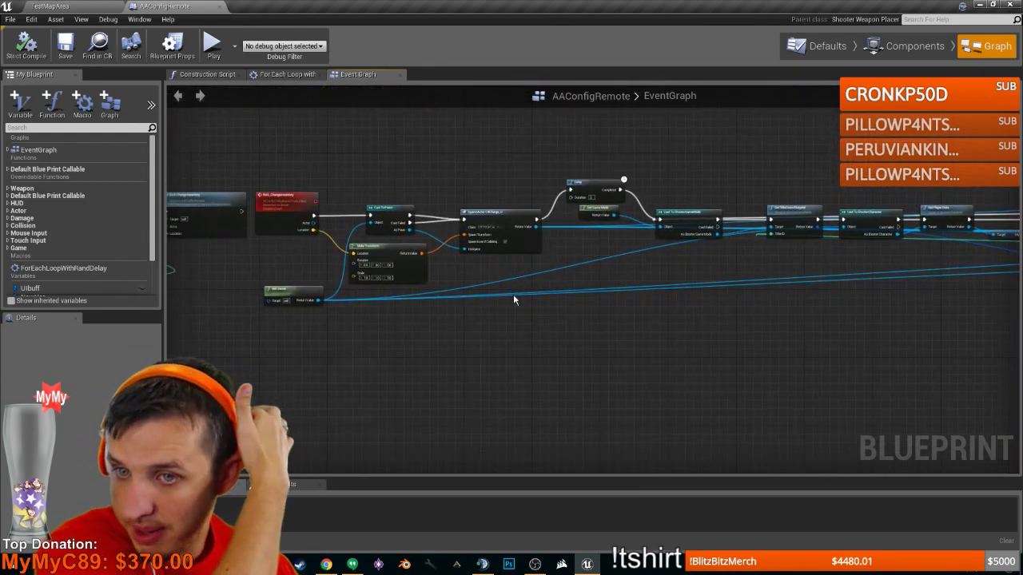
{"action": "right_click_drag", "start_coordinate": [395, 308], "coordinate": [695, 312]}
{"action": "scroll", "coordinate": [410, 244], "scroll_direction": "up", "scroll_amount": 1}
{"action": "right_click_drag", "start_coordinate": [410, 244], "coordinate": [569, 230]}
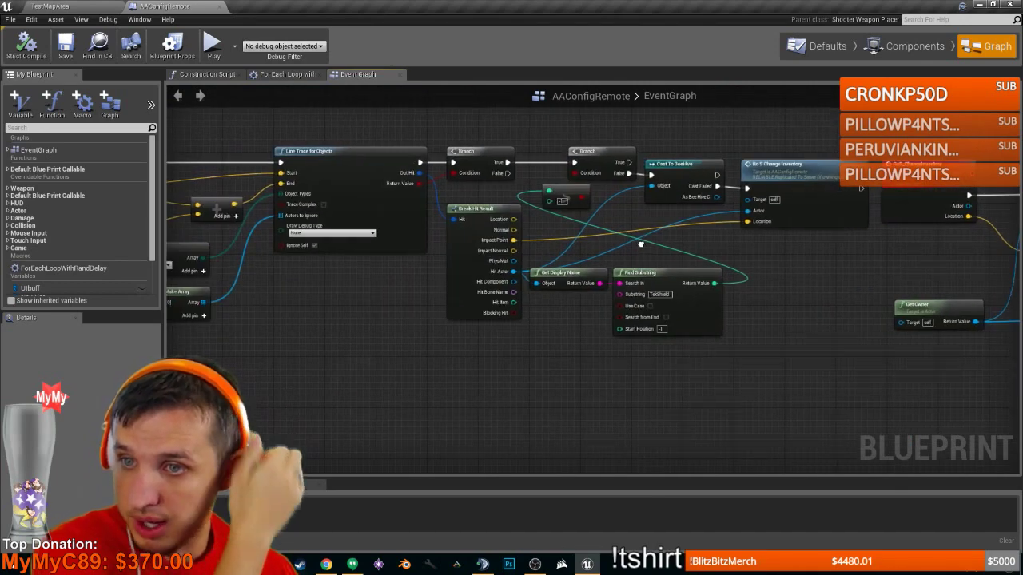
{"action": "scroll", "coordinate": [293, 261], "scroll_direction": "up", "scroll_amount": 2}
{"action": "right_click_drag", "start_coordinate": [293, 260], "coordinate": [717, 268]}
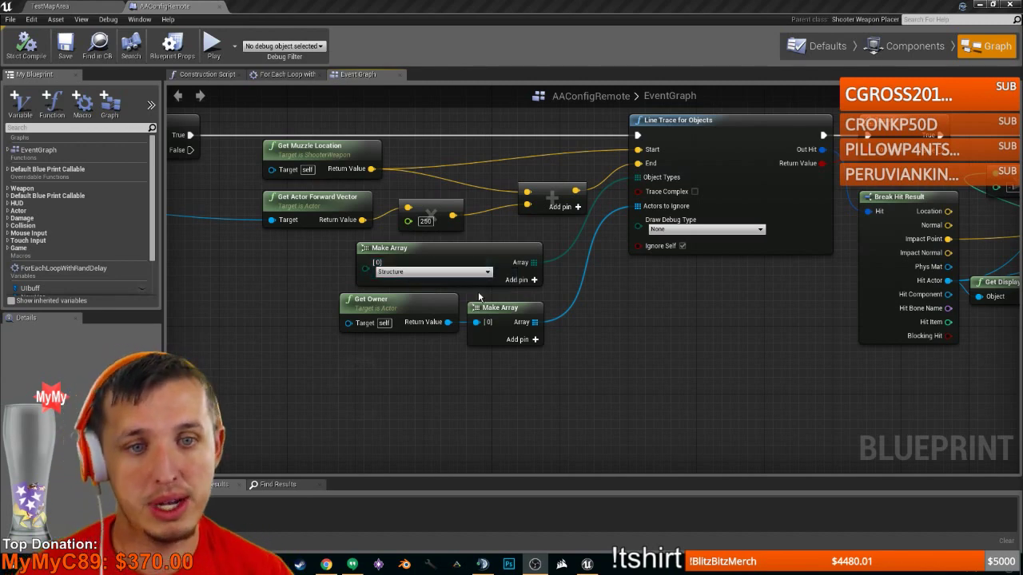
{"action": "scroll", "coordinate": [681, 323], "scroll_direction": "down", "scroll_amount": 3}
{"action": "scroll", "coordinate": [948, 326], "scroll_direction": "up", "scroll_amount": 1}
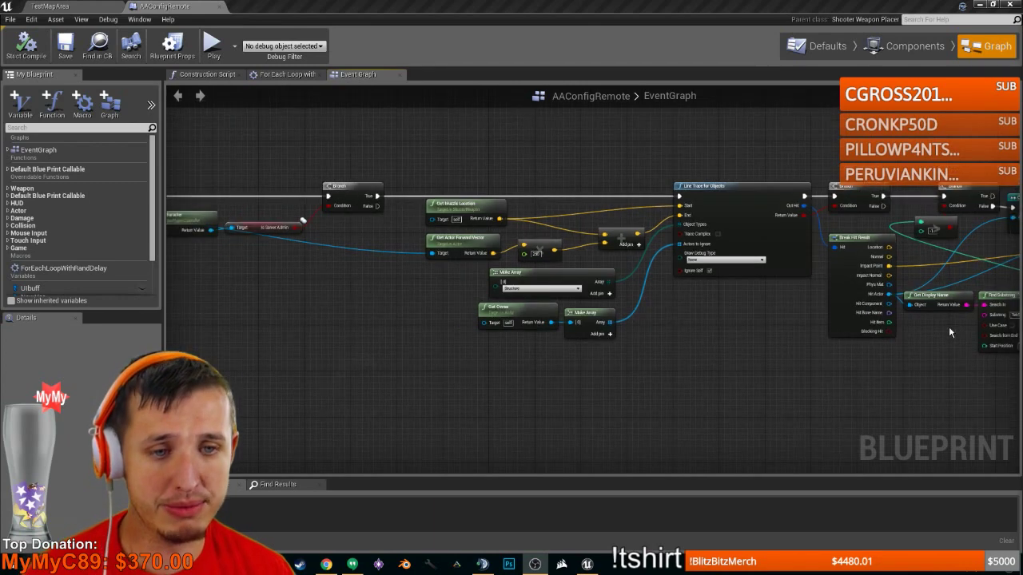
{"action": "right_click_drag", "start_coordinate": [948, 326], "coordinate": [608, 331]}
{"action": "scroll", "coordinate": [811, 327], "scroll_direction": "down", "scroll_amount": 2}
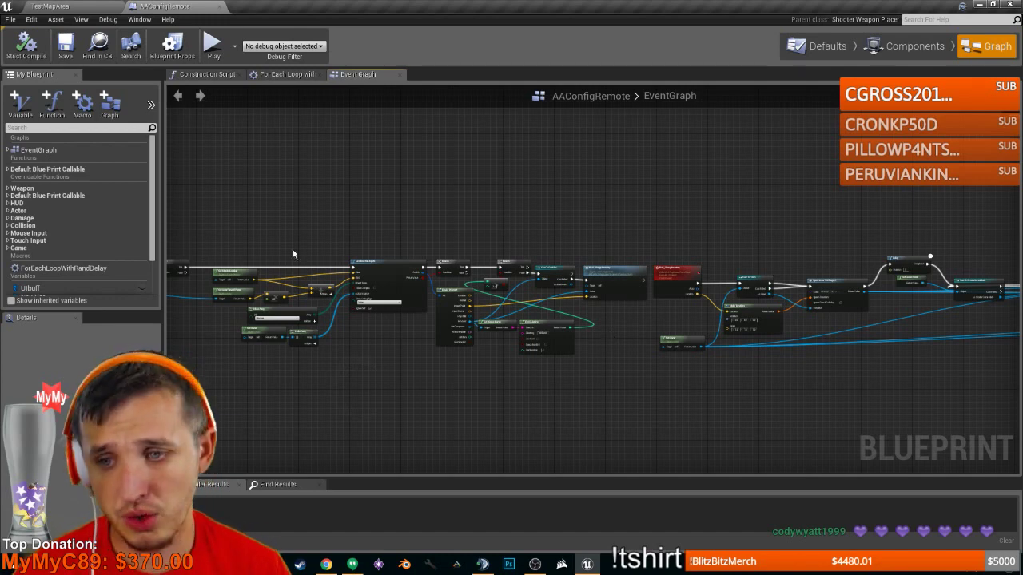
{"action": "scroll", "coordinate": [440, 315], "scroll_direction": "up", "scroll_amount": 5}
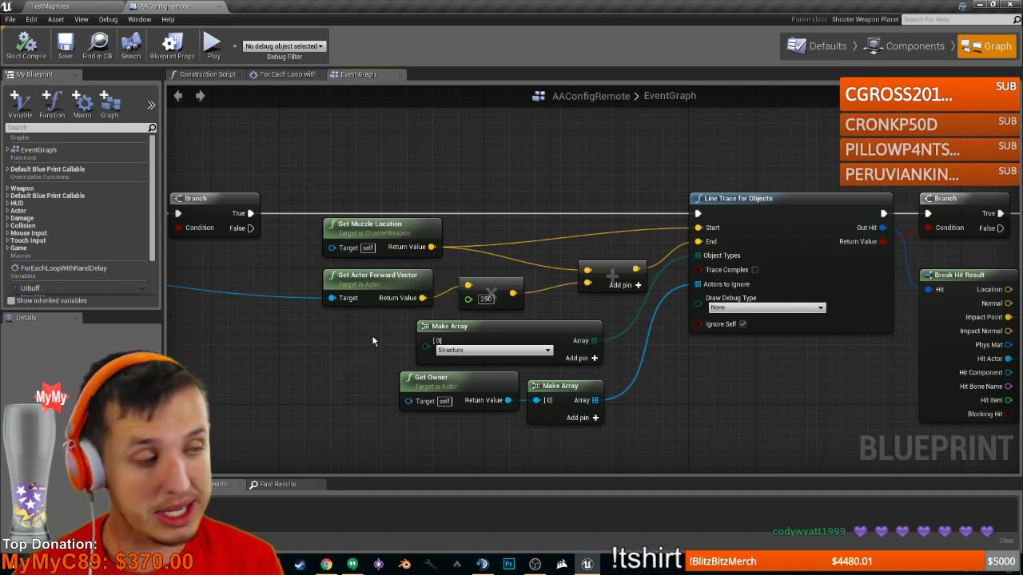
{"action": "scroll", "coordinate": [624, 319], "scroll_direction": "down", "scroll_amount": 3}
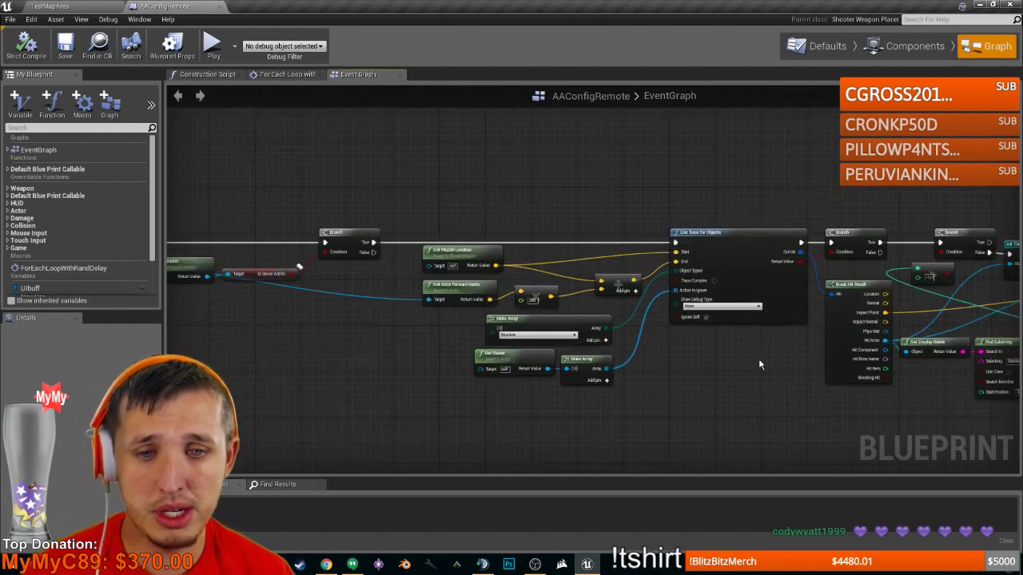
{"action": "right_click_drag", "start_coordinate": [799, 368], "coordinate": [605, 349]}
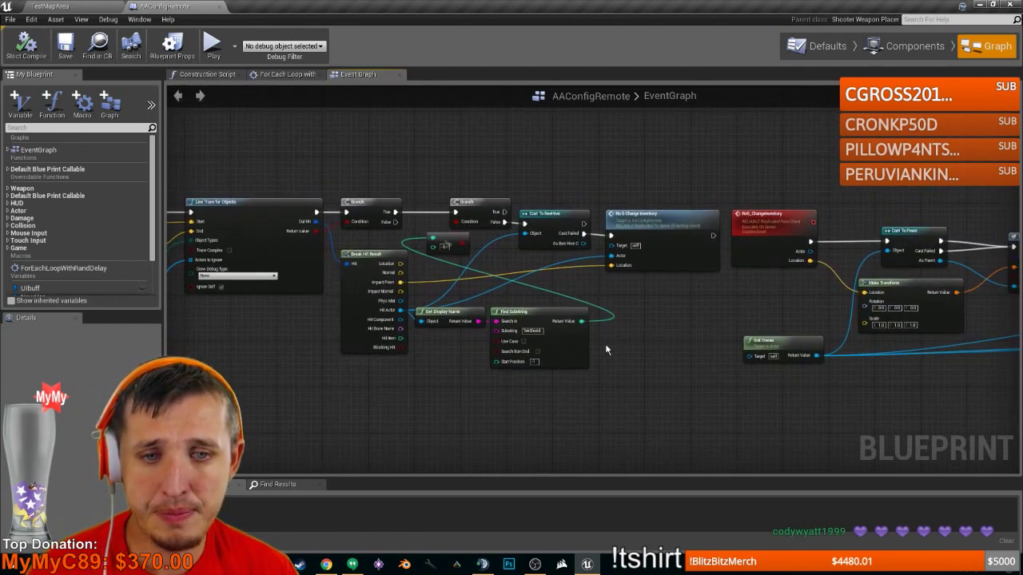
{"action": "scroll", "coordinate": [605, 349], "scroll_direction": "down", "scroll_amount": 2}
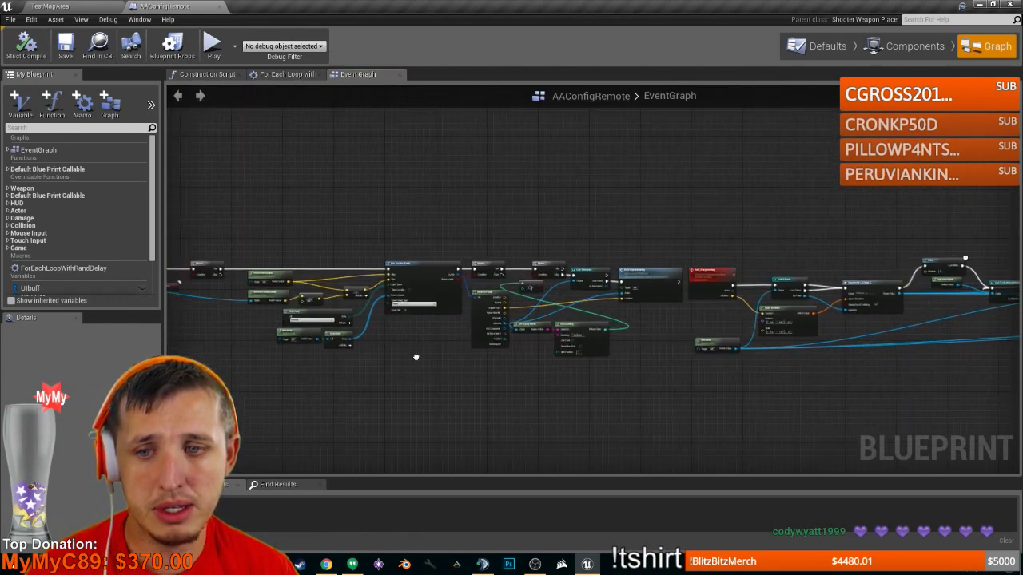
{"action": "scroll", "coordinate": [445, 285], "scroll_direction": "down", "scroll_amount": 1}
{"action": "scroll", "coordinate": [461, 322], "scroll_direction": "up", "scroll_amount": 4}
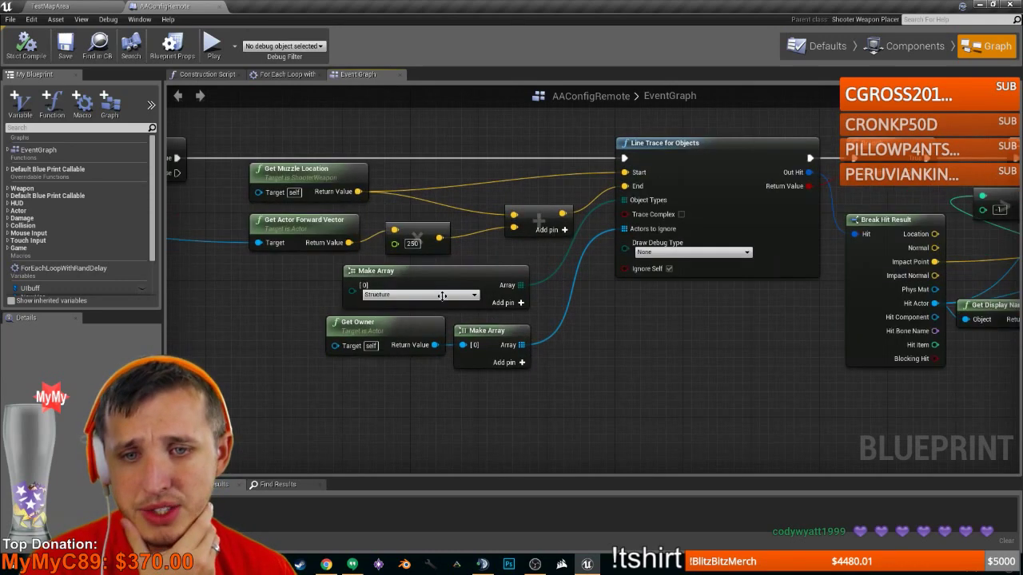
- Review the ScrollChatUp chain from its input event through the admin check and line trace within the whole event graph
{"action": "scroll", "coordinate": [468, 349], "scroll_direction": "down", "scroll_amount": 2}
{"action": "right_click_drag", "start_coordinate": [468, 349], "coordinate": [716, 361]}
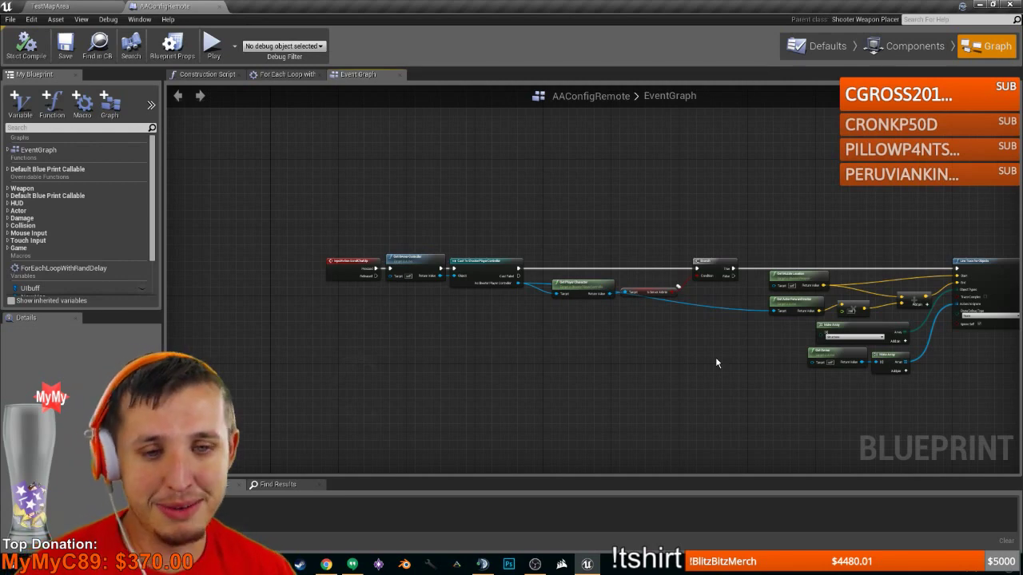
{"action": "scroll", "coordinate": [603, 345], "scroll_direction": "up", "scroll_amount": 2}
{"action": "scroll", "coordinate": [550, 310], "scroll_direction": "down", "scroll_amount": 3}
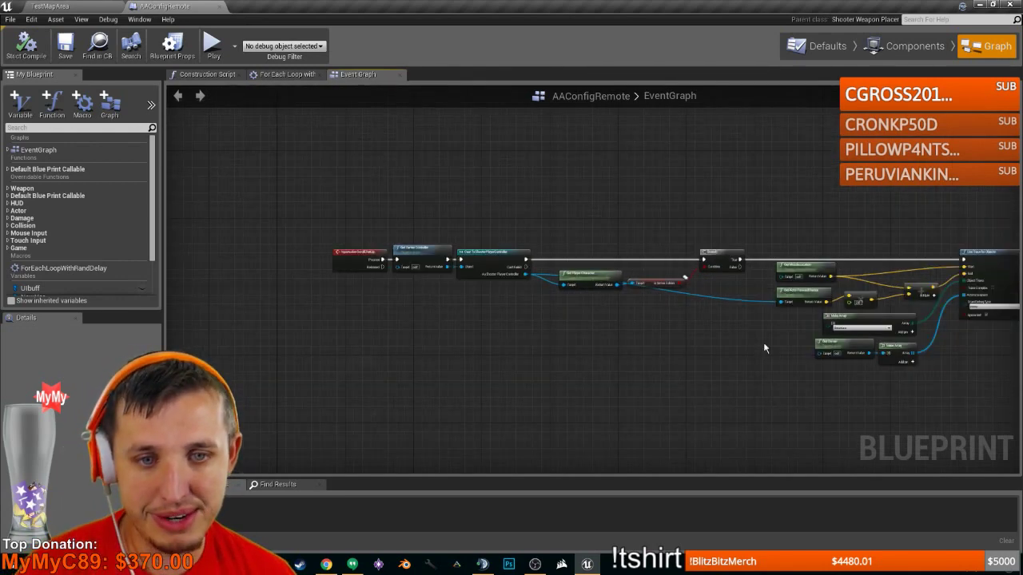
{"action": "right_click_drag", "start_coordinate": [651, 326], "coordinate": [391, 285]}
{"action": "right_click_drag", "start_coordinate": [445, 253], "coordinate": [169, 244]}
{"action": "mouse_move", "coordinate": [831, 278]}
{"action": "right_mouse_down"}
{"action": "mouse_move", "coordinate": [700, 283]}
{"action": "mouse_move", "coordinate": [700, 304]}
{"action": "right_mouse_up"}
{"action": "scroll", "coordinate": [419, 299], "scroll_direction": "down", "scroll_amount": 6}
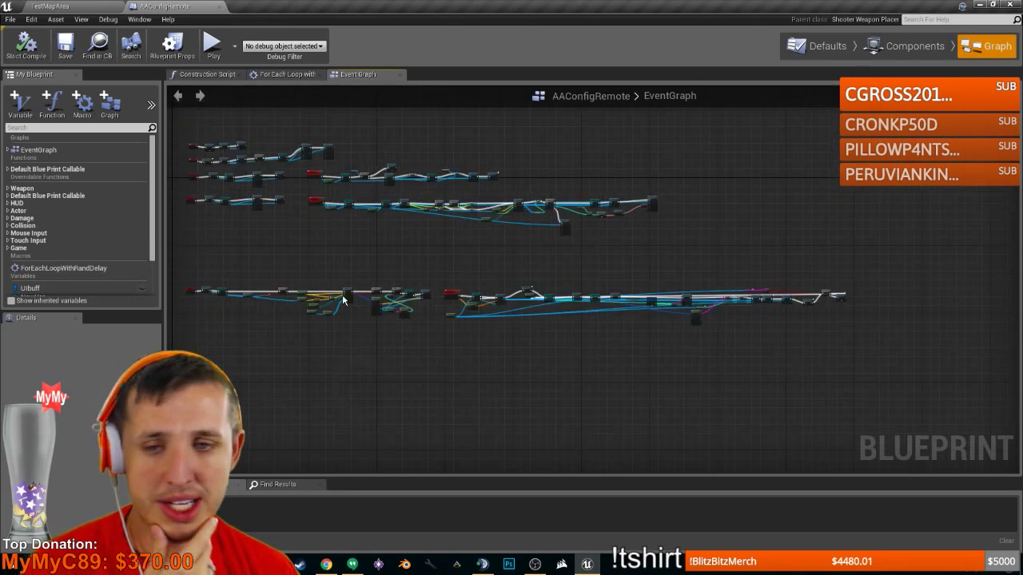
- Add a Get Game Time in Seconds node below the Get Owner Controller node of the ScrollChatUp chain
{"action": "right_click_drag", "start_coordinate": [272, 297], "coordinate": [644, 298]}
{"action": "scroll", "coordinate": [643, 296], "scroll_direction": "up", "scroll_amount": 7}
{"action": "right_click", "coordinate": [449, 355]}
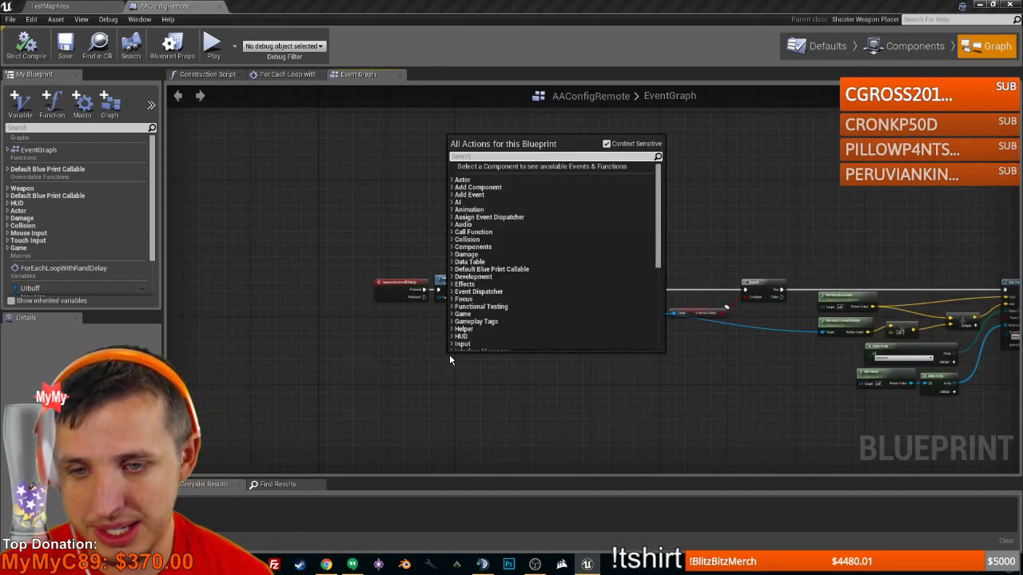
{"action": "type", "text": "getgame"}
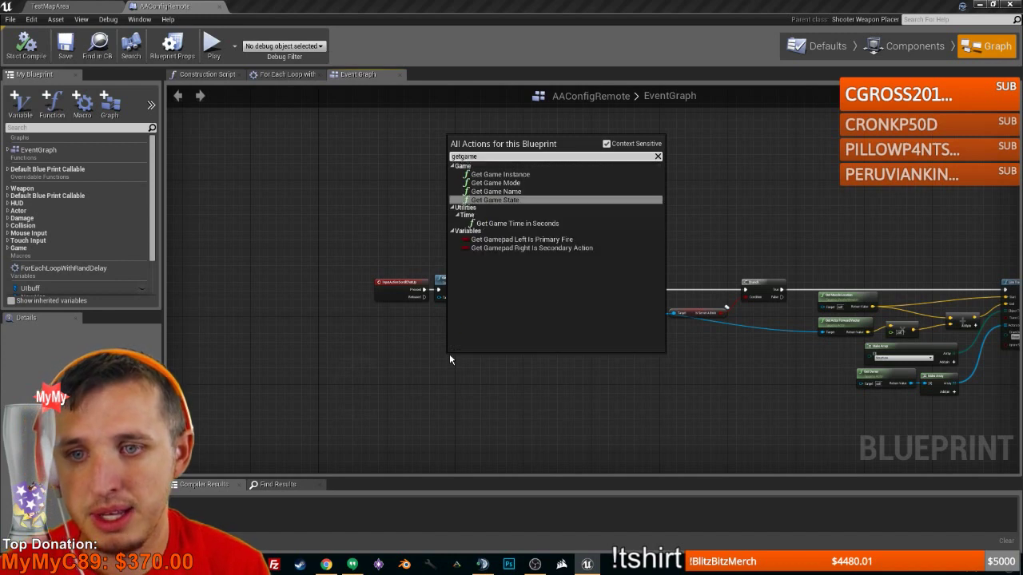
{"action": "key", "text": "Down"}
{"action": "key", "text": "Down"}
{"action": "key", "text": "Down"}
{"action": "key", "text": "Escape"}
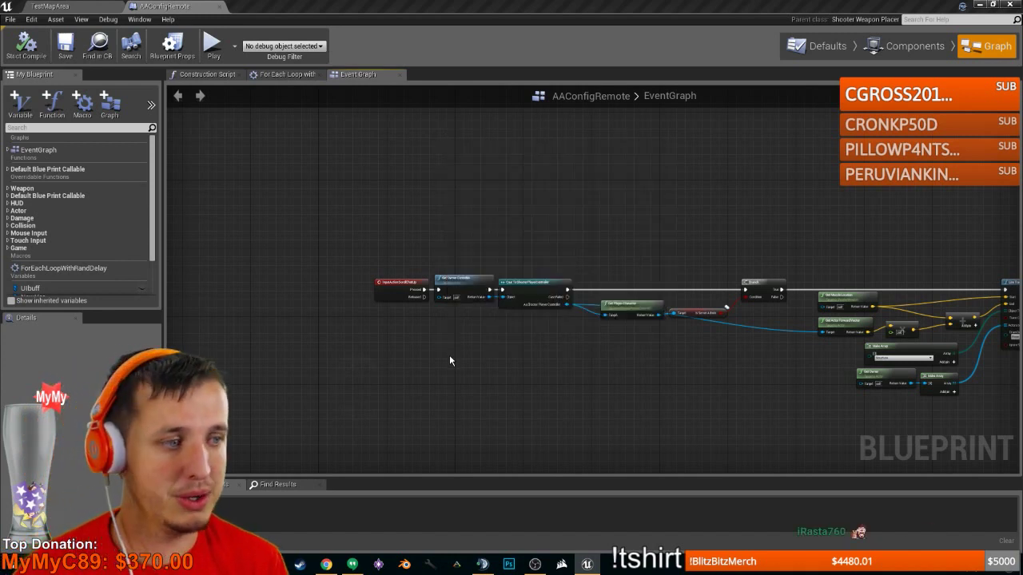
{"action": "key", "text": "ctrl+v"}
{"action": "scroll", "coordinate": [396, 298], "scroll_direction": "up", "scroll_amount": 2}
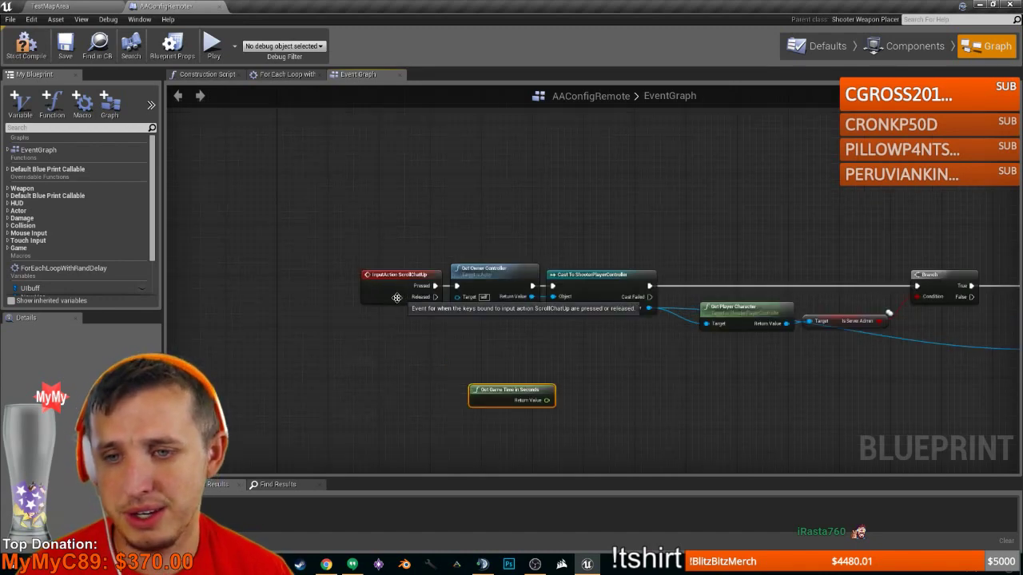
- Move the Get Game Time in Seconds node to the lower left of the ScrollChatUp input event and save the blueprint
{"action": "right_click_drag", "start_coordinate": [397, 297], "coordinate": [520, 290]}
{"action": "left_click", "coordinate": [614, 328]}
{"action": "right_click", "coordinate": [615, 341]}
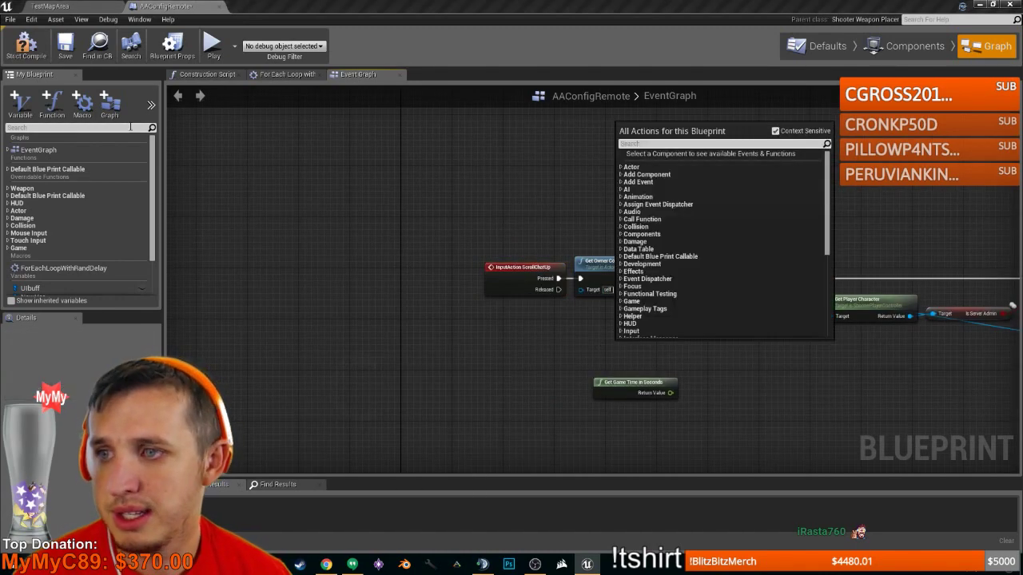
{"action": "left_click", "coordinate": [640, 386]}
{"action": "left_click_drag", "start_coordinate": [641, 386], "coordinate": [384, 373]}
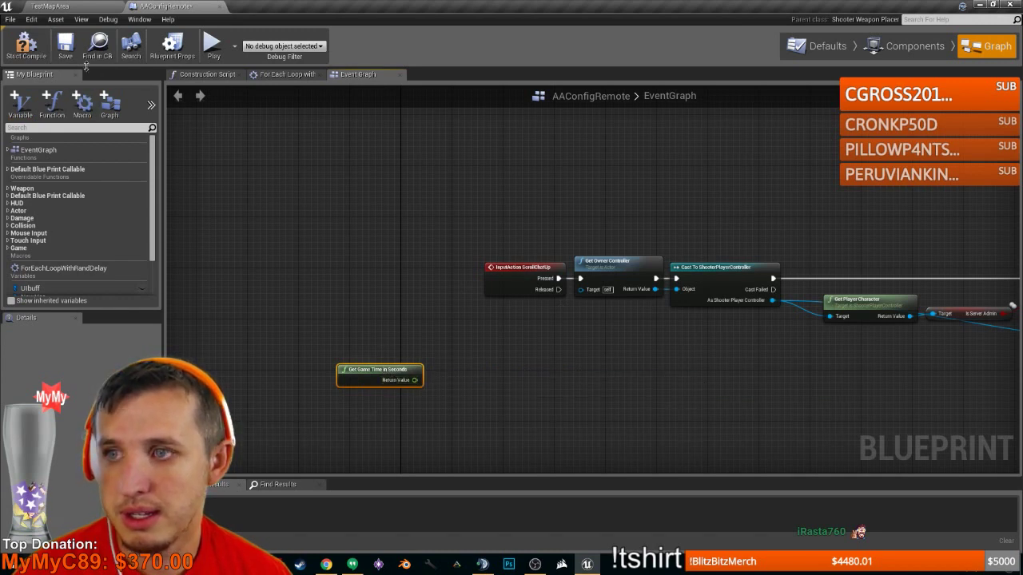
{"action": "left_click", "coordinate": [65, 46]}
- Try to promote the return value of the Get Game Time in Seconds node to a variable
{"action": "left_click_drag", "start_coordinate": [415, 379], "coordinate": [479, 377]}
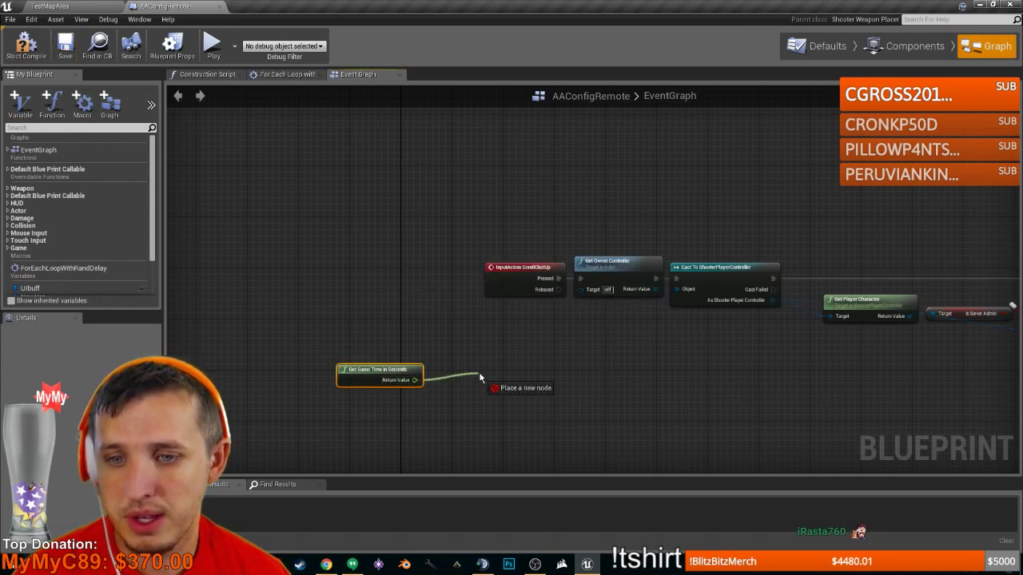
{"action": "type", "text": "promot"}
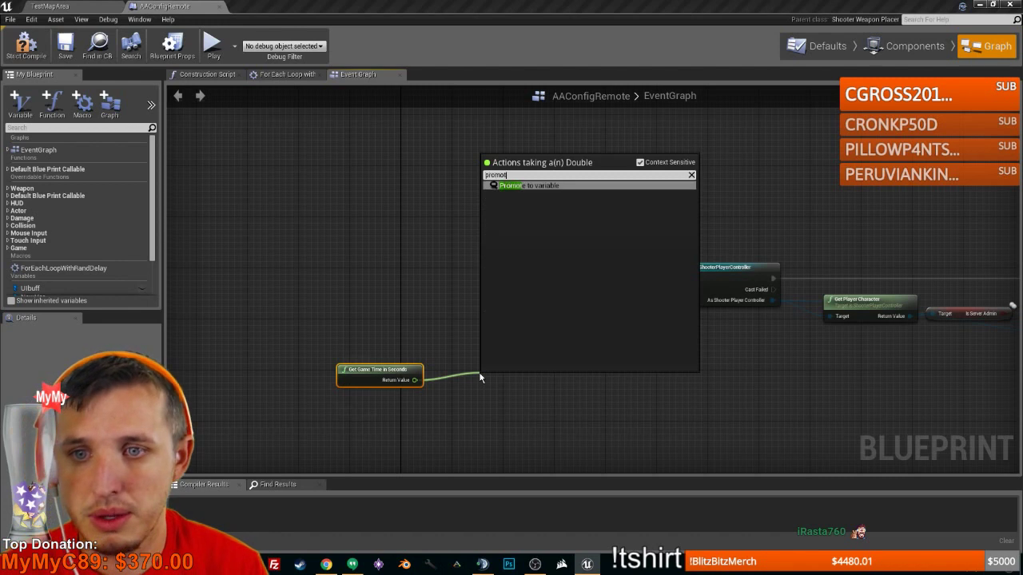
{"action": "key", "text": "Escape"}
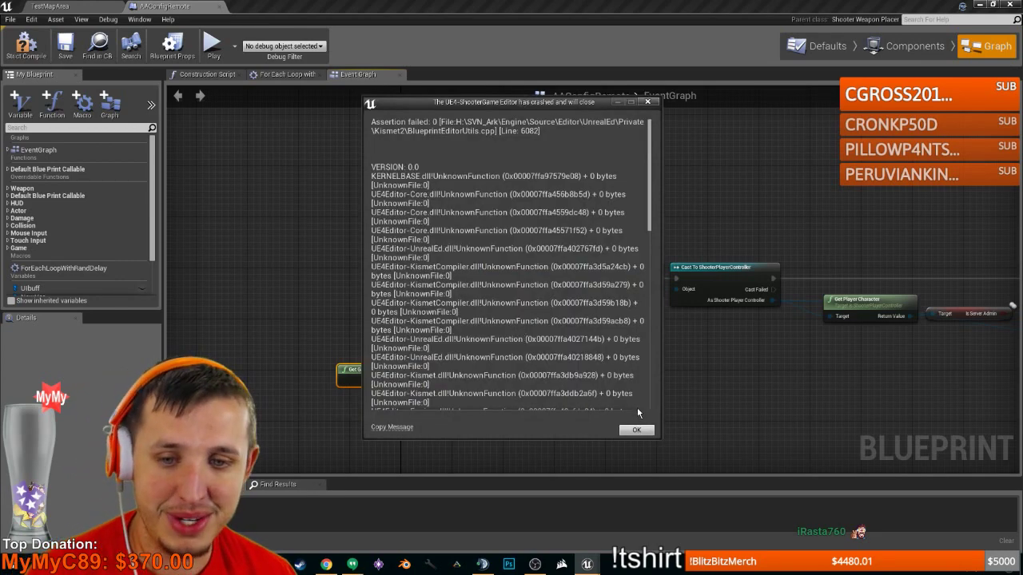
- Dismiss the crash report, relaunch the ARK Dev Kit from the Epic Games Launcher and close the Message Log
{"action": "left_click", "coordinate": [636, 430]}
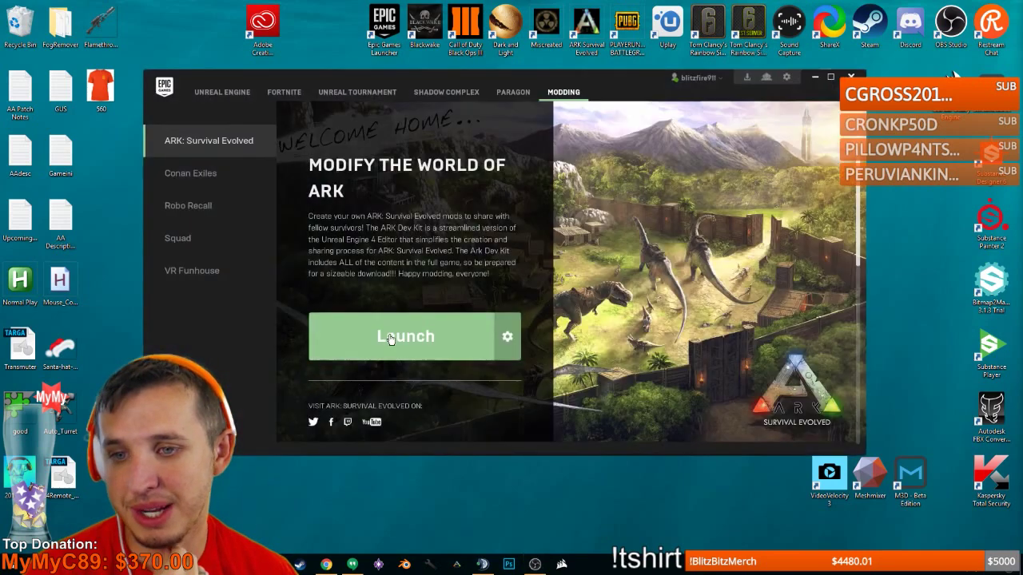
{"action": "left_click", "coordinate": [390, 339]}
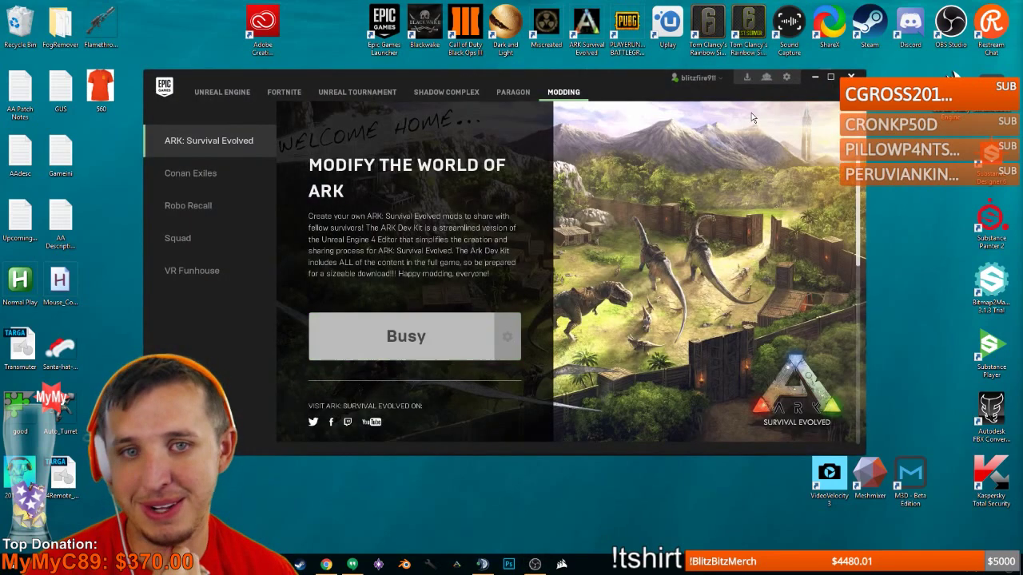
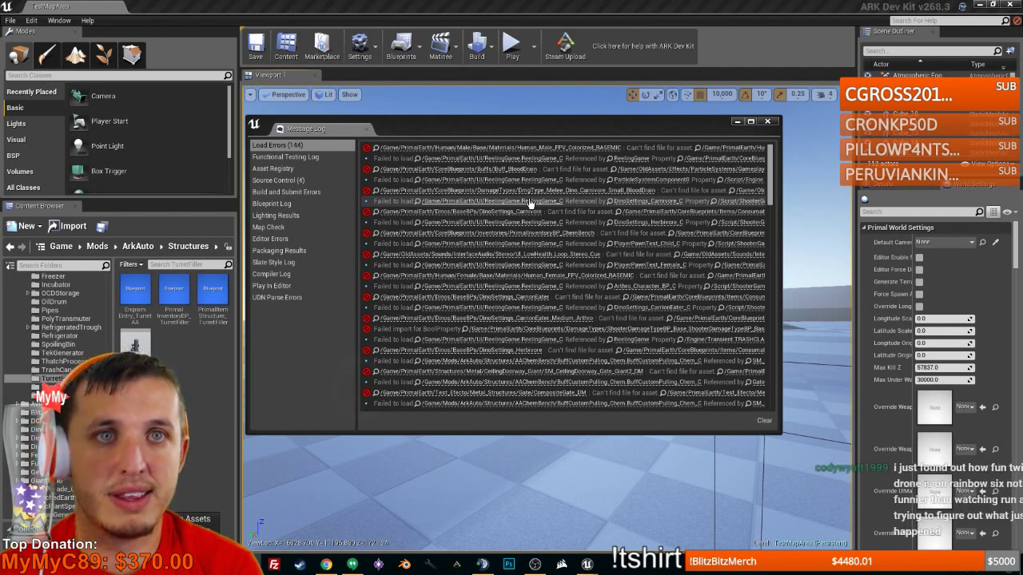
{"action": "left_click", "coordinate": [766, 122]}
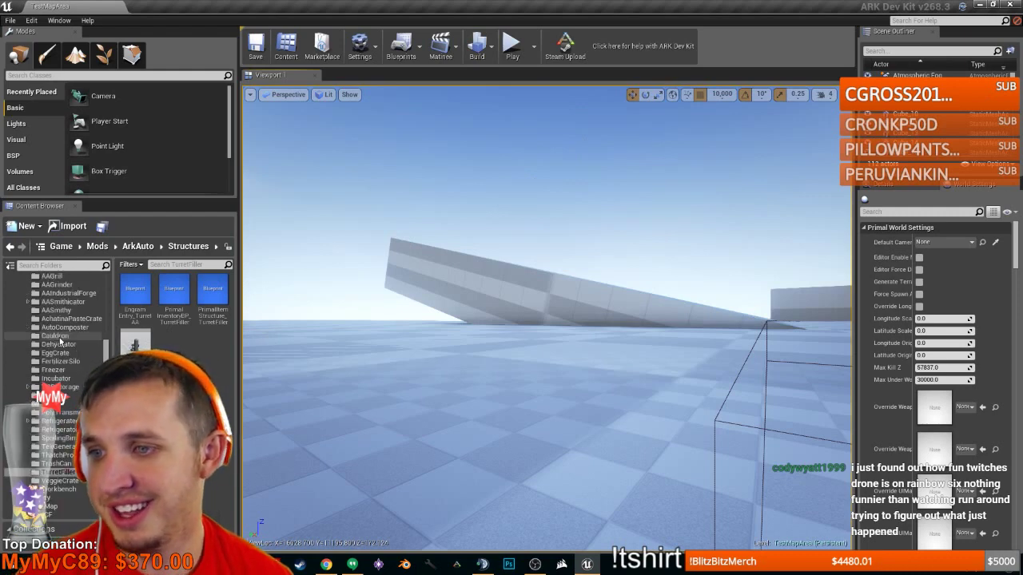
- Browse to the ArkAuto mod's AAremote folder and dock the AAConfigRemote blueprint editor beside the TestMapArea level
{"action": "scroll", "coordinate": [59, 361], "scroll_direction": "up", "scroll_amount": 10}
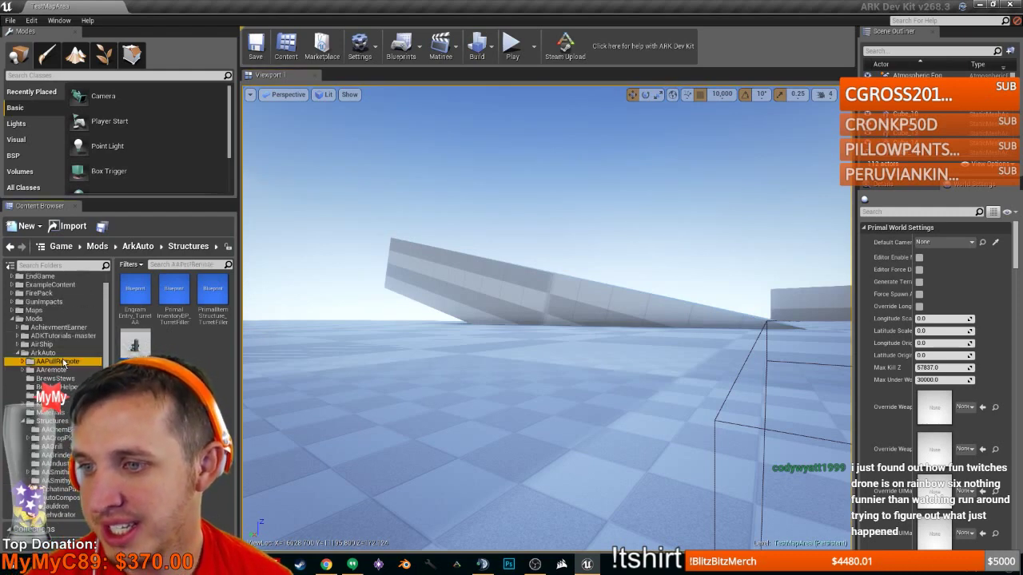
{"action": "left_click", "coordinate": [60, 361]}
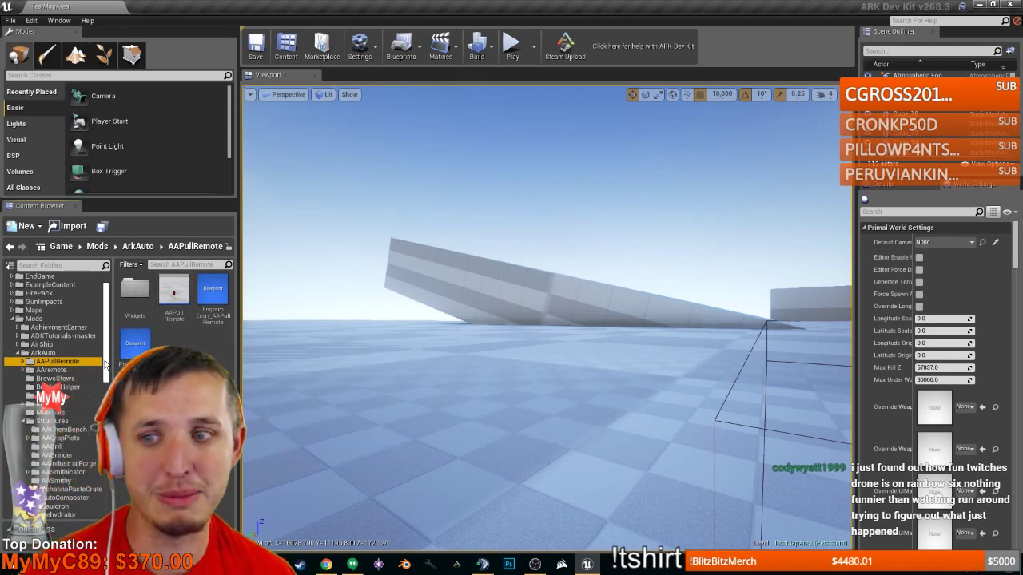
{"action": "left_click", "coordinate": [51, 370]}
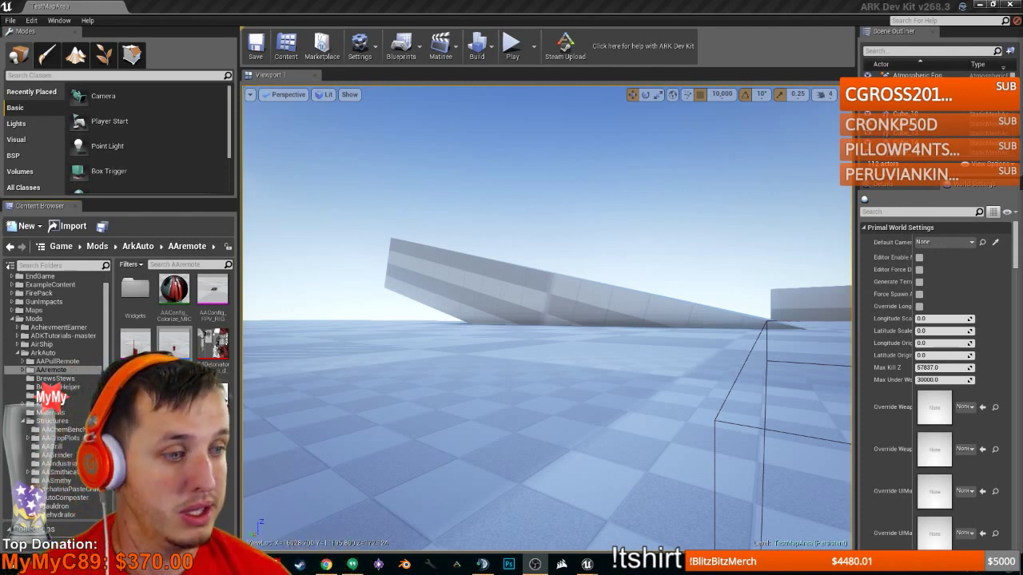
{"action": "key", "text": "super+d"}
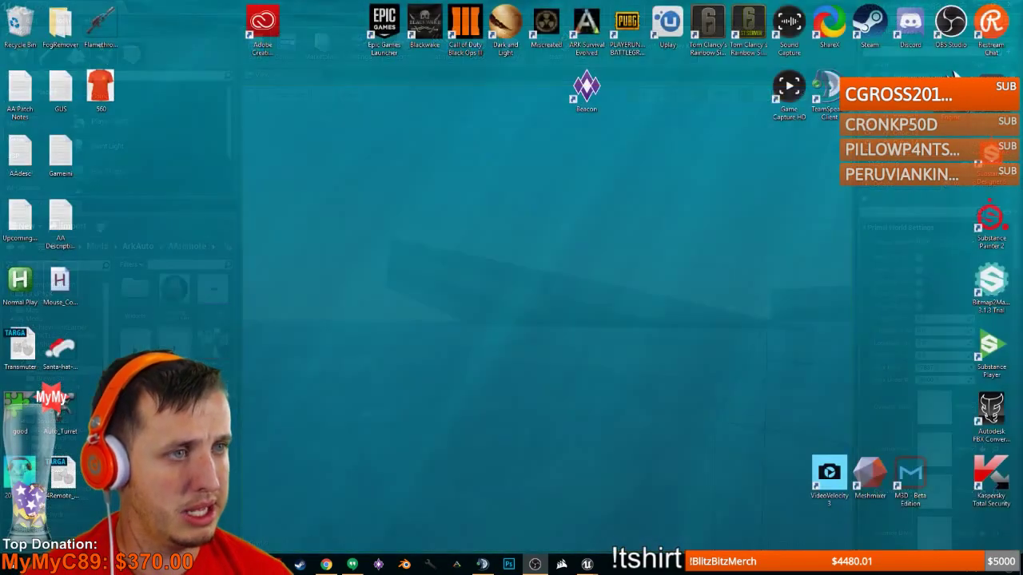
{"action": "key", "text": "super+d"}
{"action": "left_click_drag", "start_coordinate": [1021, 142], "coordinate": [260, 9]}
- Create a variable named GTiS of type Double and place it in the graph beside the Get Game Time in Seconds node
{"action": "right_click_drag", "start_coordinate": [219, 296], "coordinate": [853, 291]}
{"action": "right_click_drag", "start_coordinate": [501, 317], "coordinate": [592, 333]}
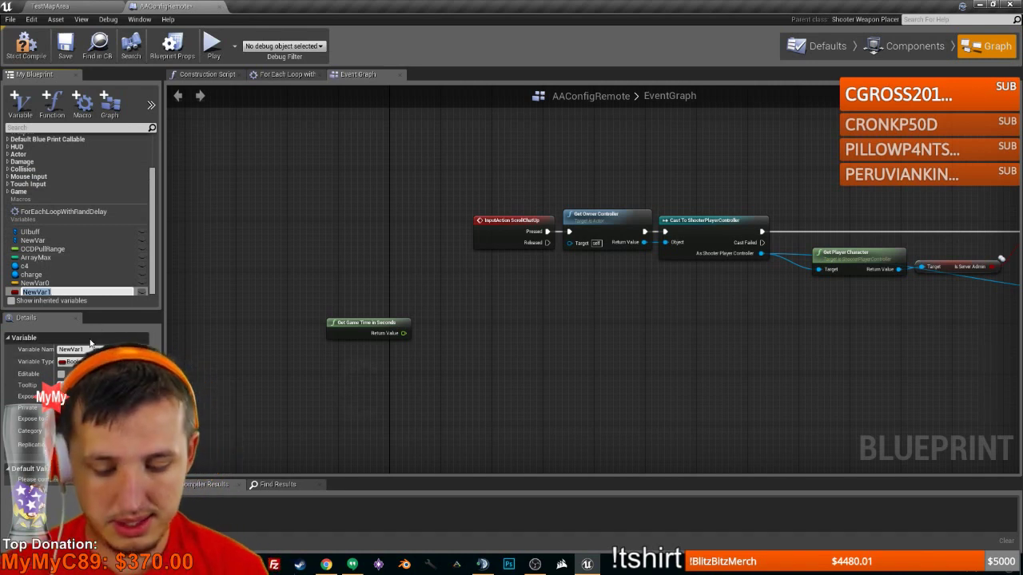
{"action": "type", "text": "GTiS"}
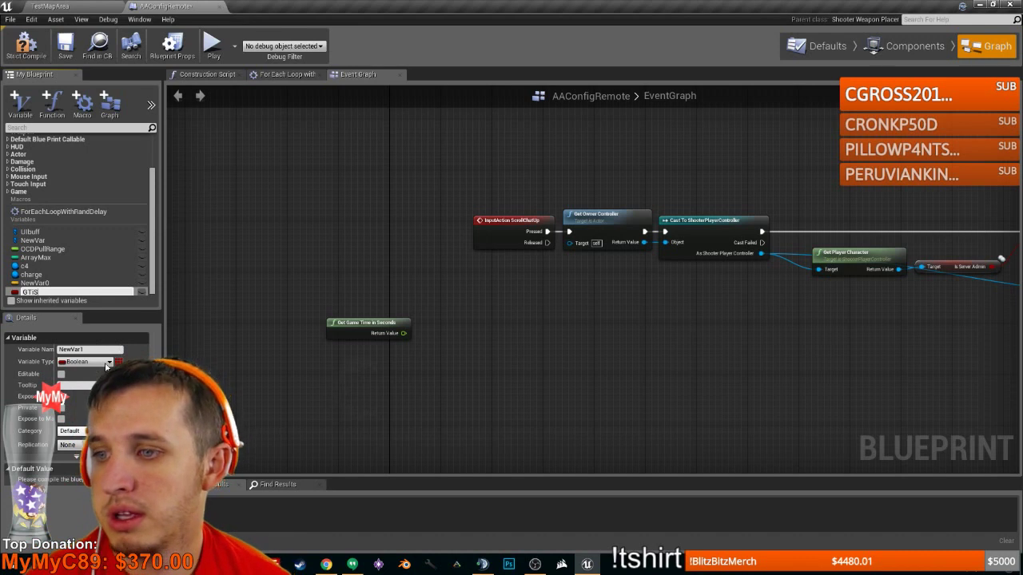
{"action": "key", "text": "Return"}
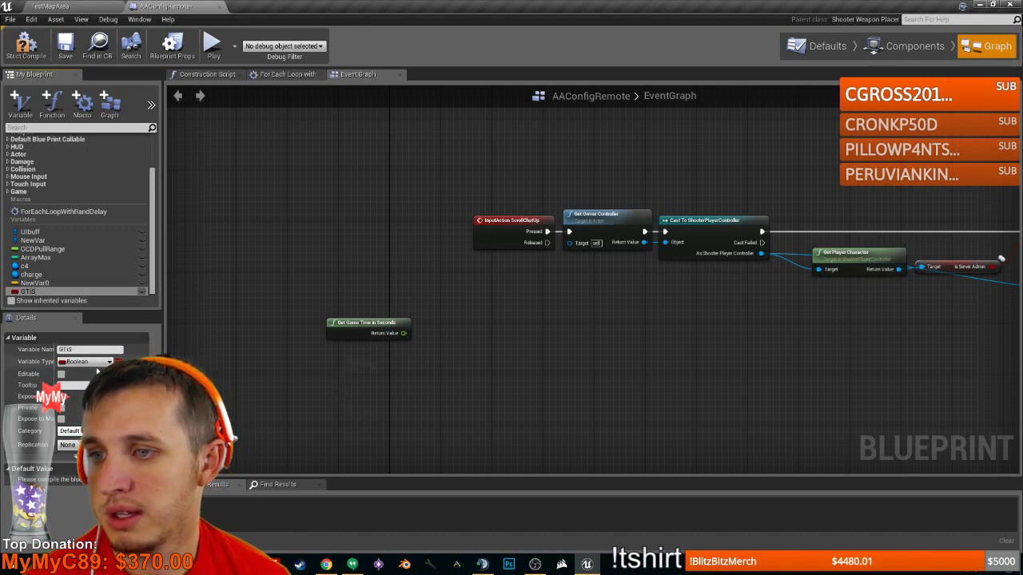
{"action": "left_click", "coordinate": [95, 367]}
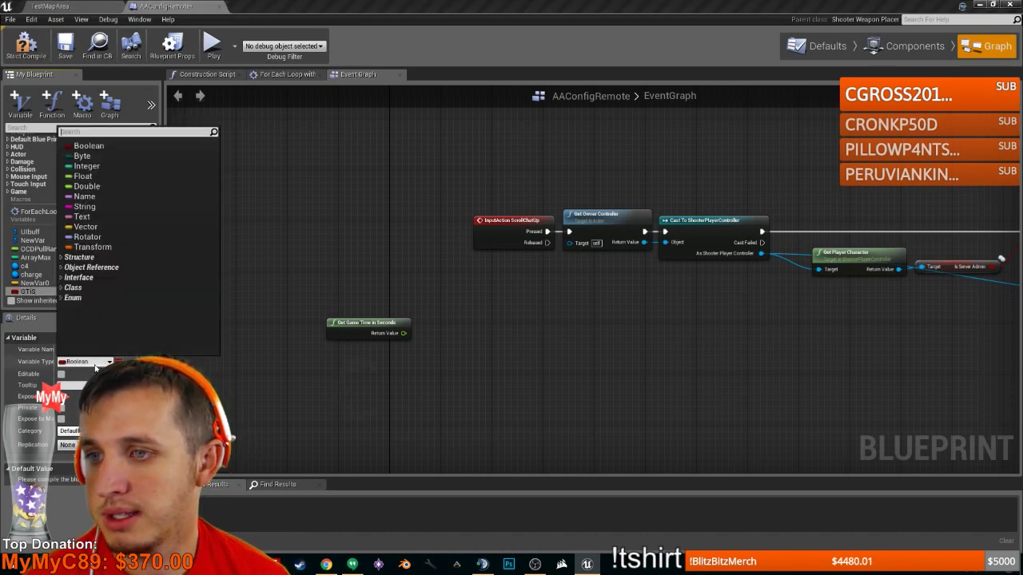
{"action": "left_click", "coordinate": [98, 186]}
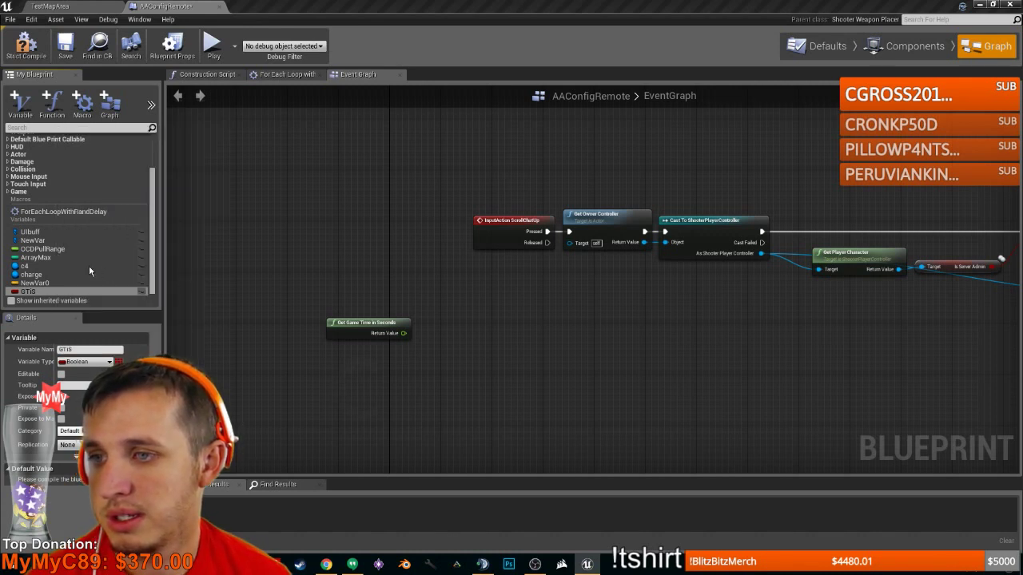
{"action": "left_click_drag", "start_coordinate": [31, 291], "coordinate": [492, 334], "text": "ctrl"}
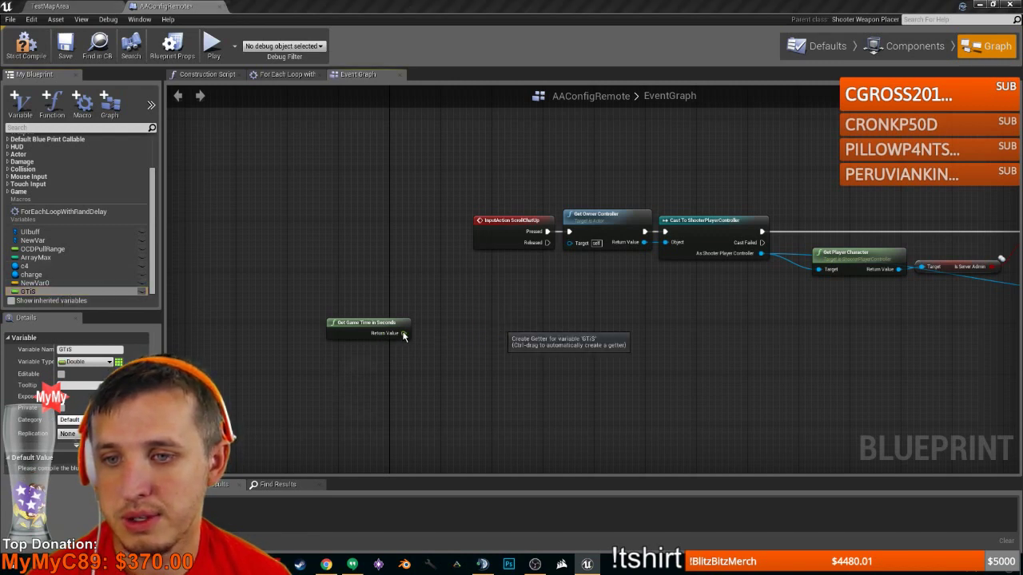
{"action": "left_click", "coordinate": [65, 48]}
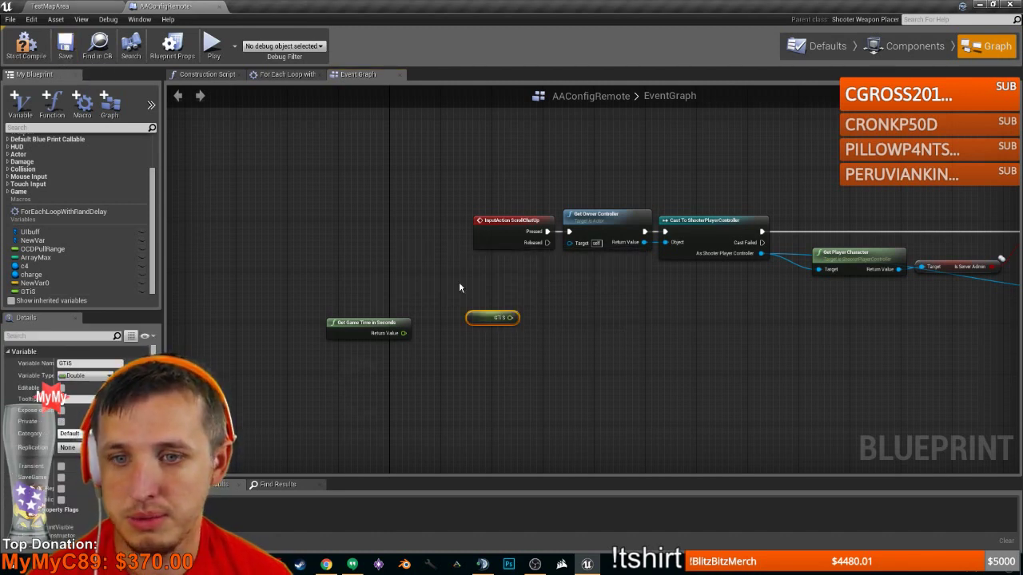
{"action": "left_click", "coordinate": [28, 291]}
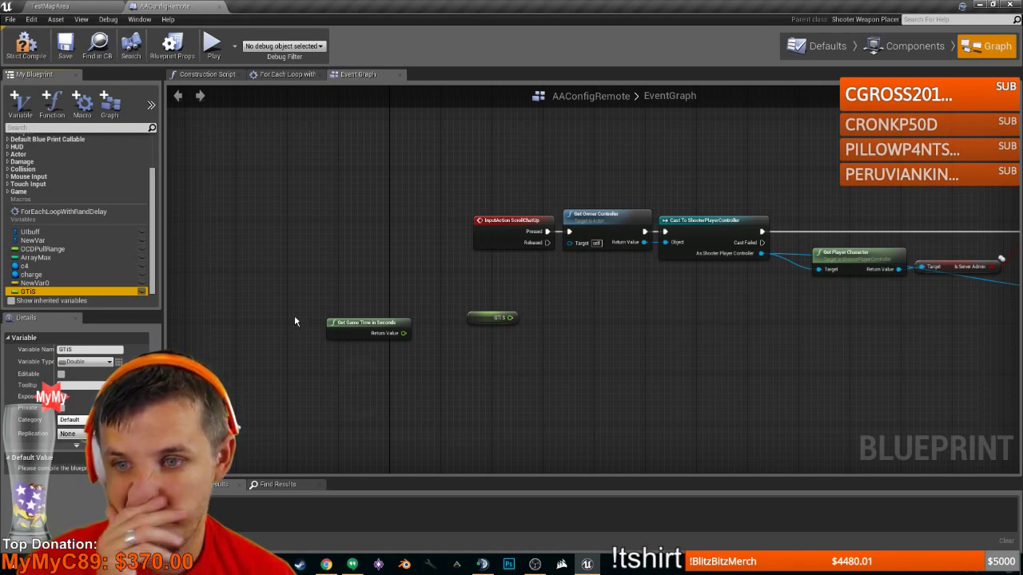
{"action": "left_click", "coordinate": [473, 318]}
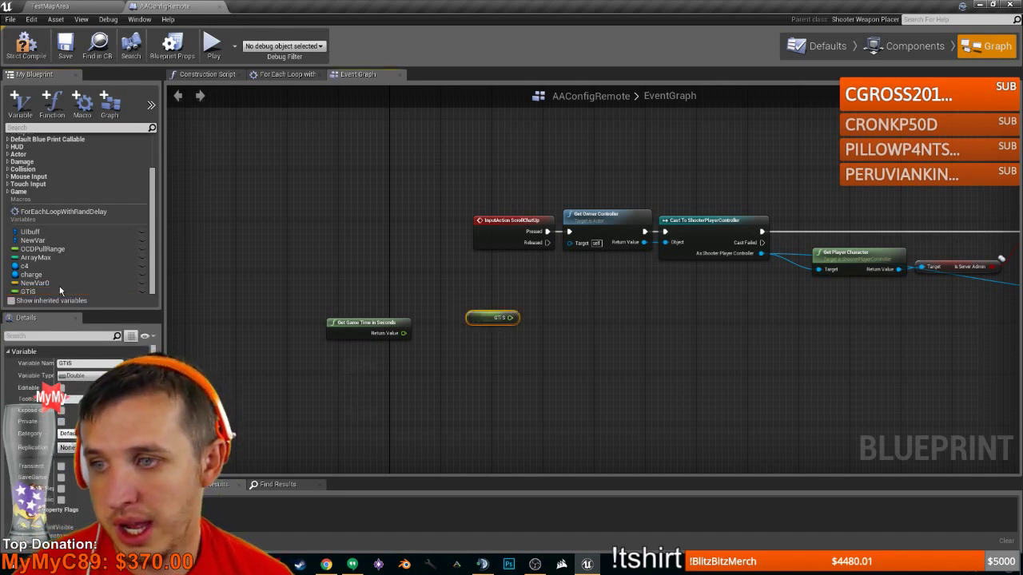
{"action": "key", "text": "Delete"}
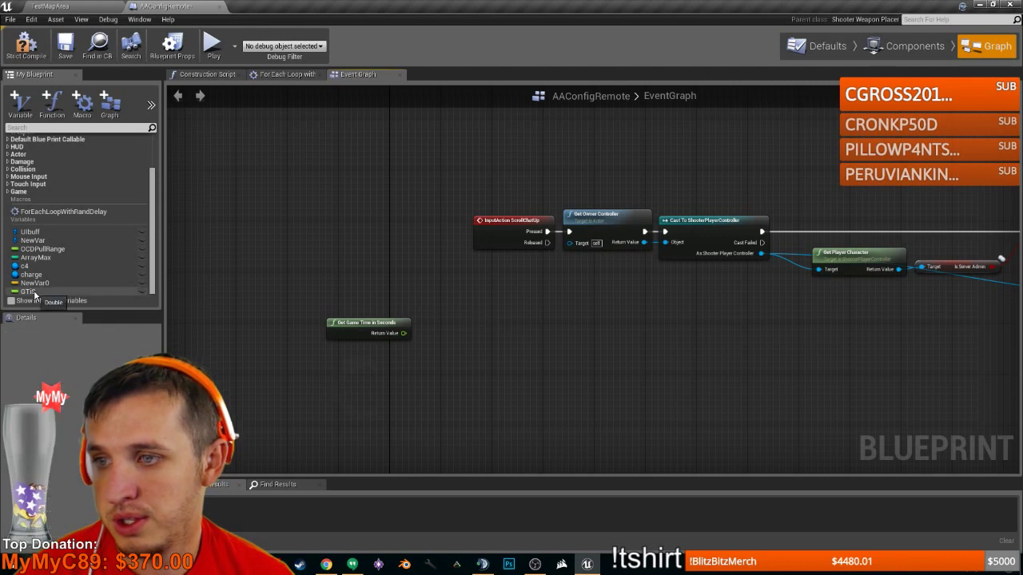
- Add a setter node for the GTiS variable and feed it the Get Game Time in Seconds return value
{"action": "left_click", "coordinate": [34, 294]}
{"action": "left_click_drag", "start_coordinate": [34, 293], "coordinate": [469, 328]}
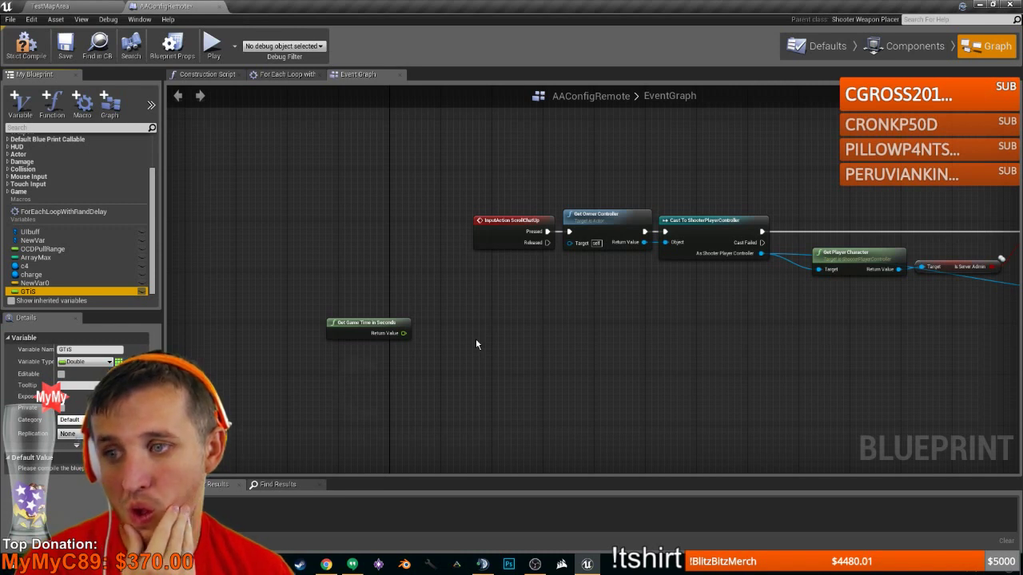
{"action": "left_click_drag", "start_coordinate": [403, 333], "coordinate": [491, 320]}
- Run the ScrollChatUp Pressed output into the GTiS setter and group the event, game time and setter nodes closely together
{"action": "left_click_drag", "start_coordinate": [478, 225], "coordinate": [356, 231]}
{"action": "left_click_drag", "start_coordinate": [353, 324], "coordinate": [249, 263]}
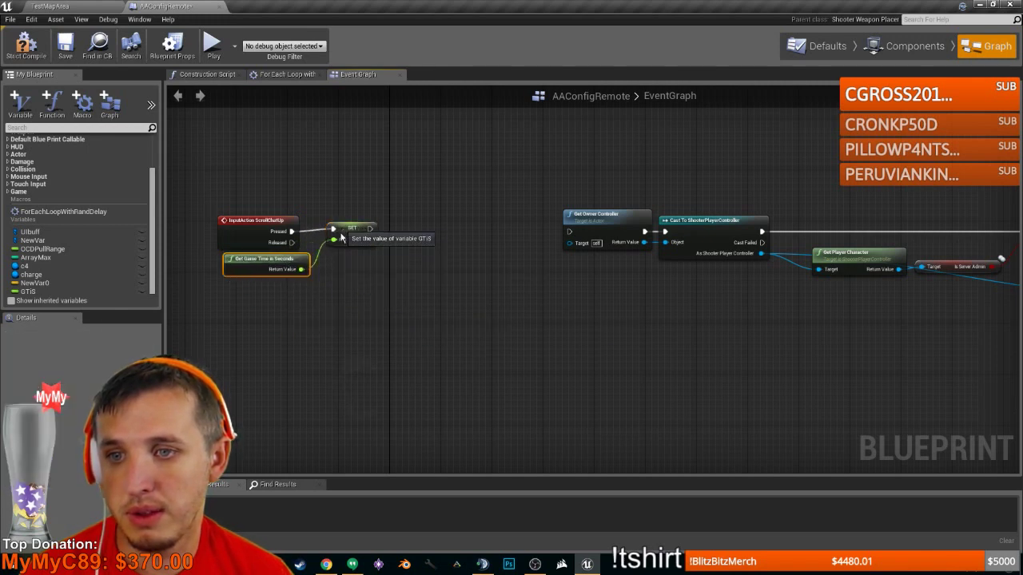
{"action": "left_click_drag", "start_coordinate": [341, 235], "coordinate": [375, 241]}
{"action": "left_click_drag", "start_coordinate": [375, 242], "coordinate": [389, 241]}
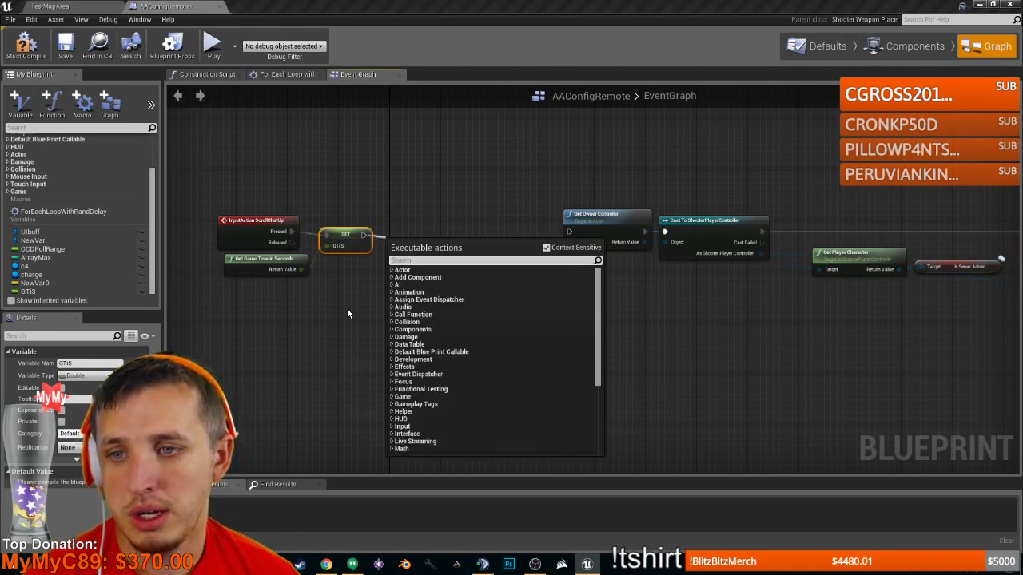
{"action": "scroll", "coordinate": [347, 307], "scroll_direction": "down", "scroll_amount": 8}
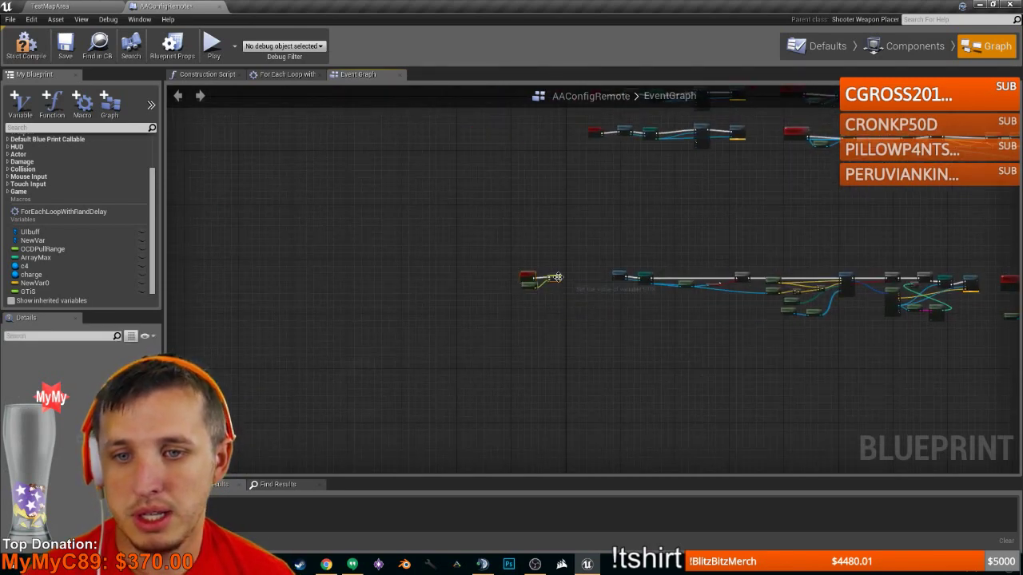
{"action": "left_click_drag", "start_coordinate": [557, 277], "coordinate": [438, 291]}
{"action": "scroll", "coordinate": [447, 288], "scroll_direction": "up", "scroll_amount": 5}
{"action": "left_click", "coordinate": [440, 299]}
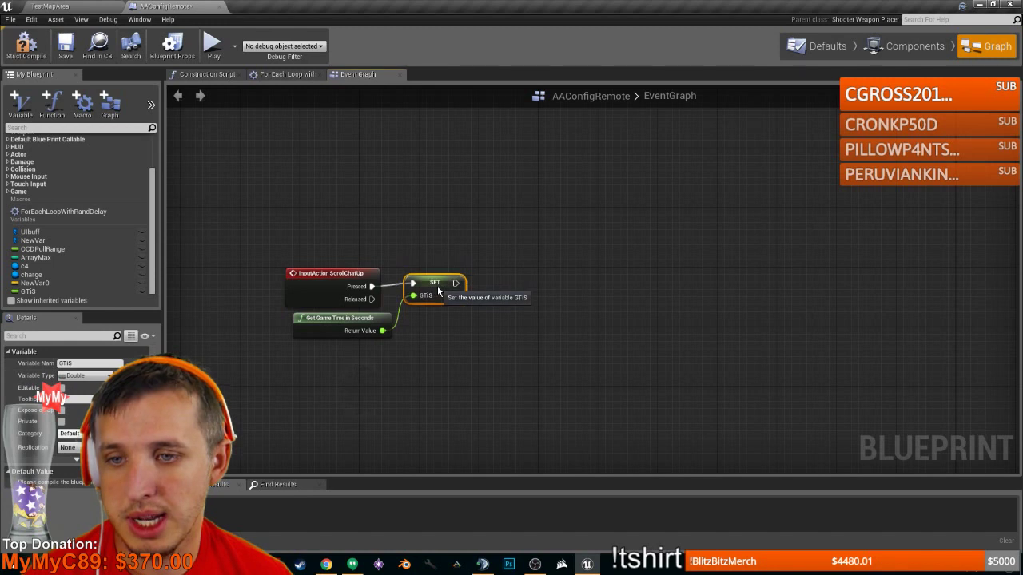
- Add a subtraction node that subtracts a GTiS getter from the Get Game Time in Seconds value
{"action": "left_click_drag", "start_coordinate": [382, 330], "coordinate": [584, 270]}
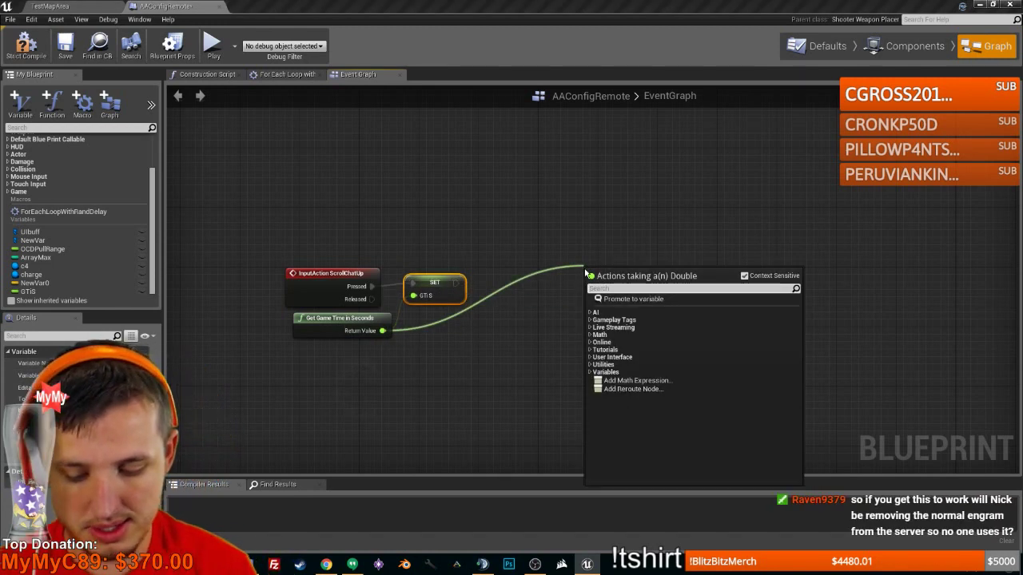
{"action": "type", "text": "subtra"}
{"action": "key", "text": "Return"}
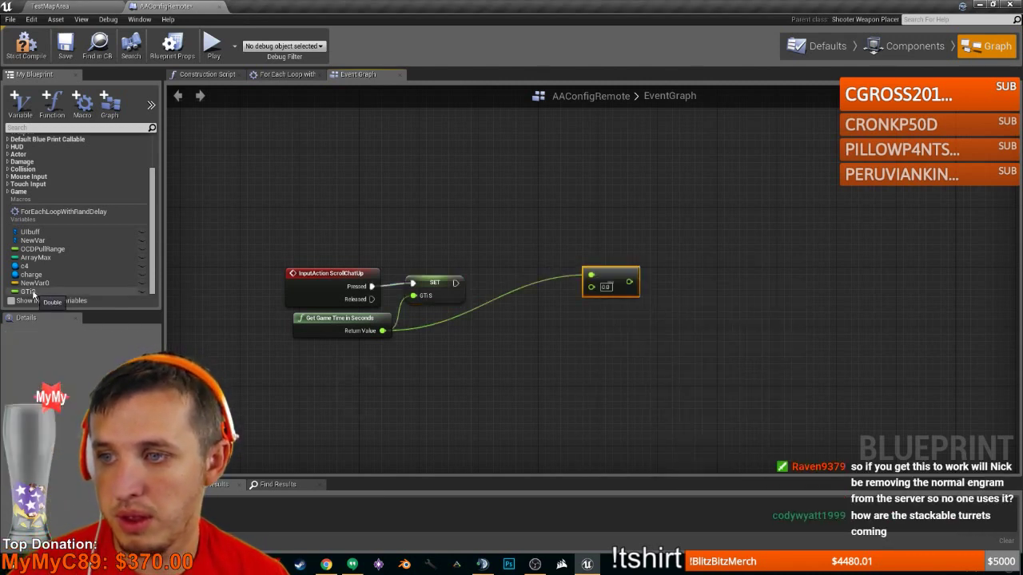
{"action": "left_click_drag", "start_coordinate": [32, 292], "coordinate": [507, 314]}
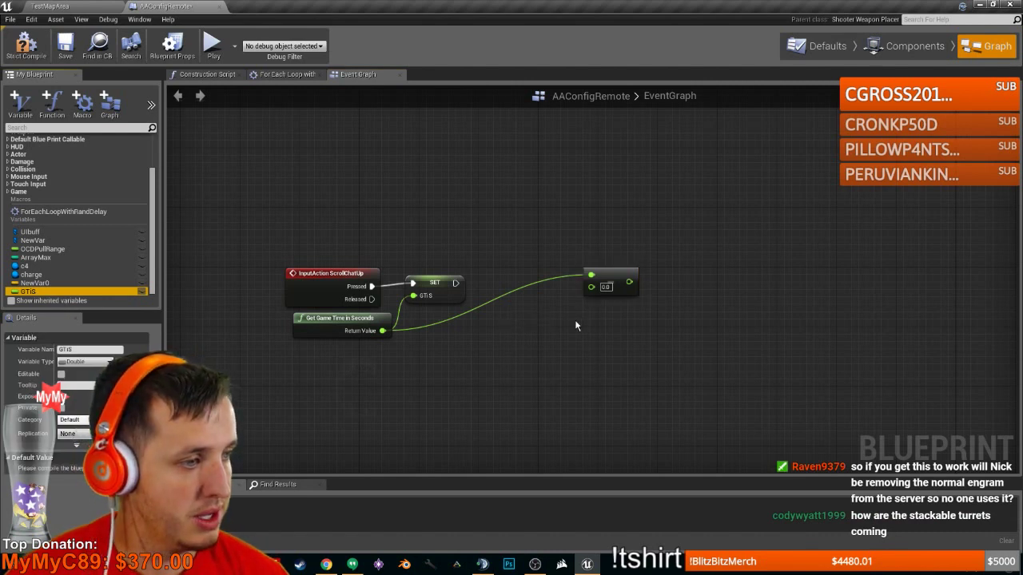
{"action": "left_click_drag", "start_coordinate": [557, 320], "coordinate": [591, 287]}
- Arrange the GTiS getter and the subtraction node compactly beneath the GTiS setter
{"action": "left_click_drag", "start_coordinate": [532, 323], "coordinate": [444, 361]}
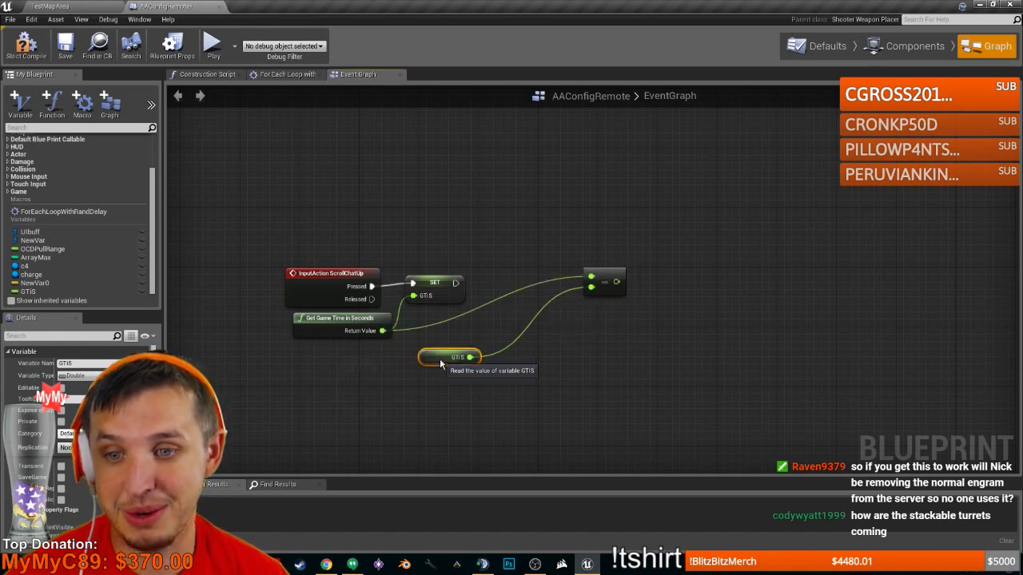
{"action": "left_click_drag", "start_coordinate": [598, 287], "coordinate": [493, 337]}
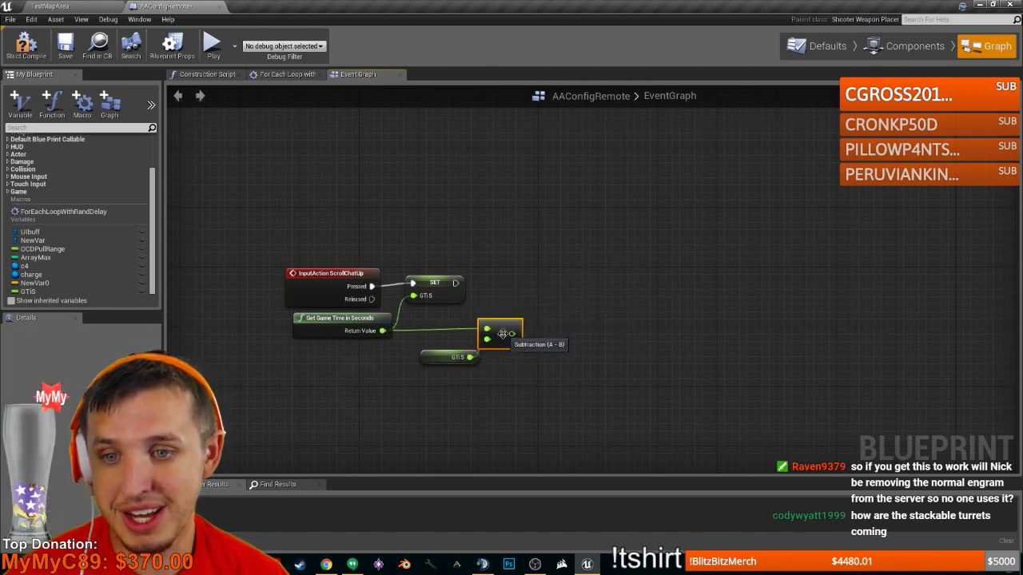
{"action": "left_click_drag", "start_coordinate": [437, 360], "coordinate": [383, 358]}
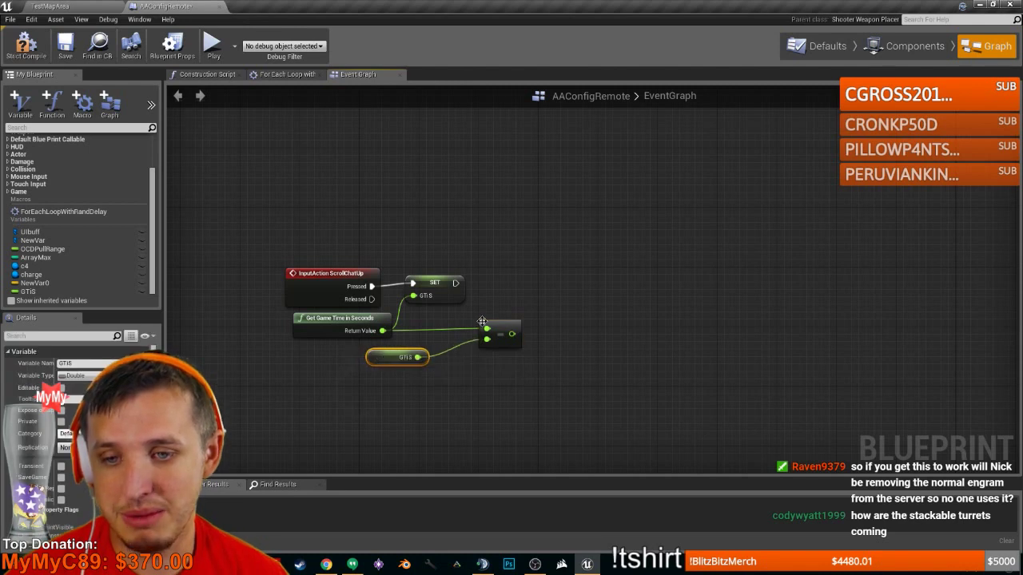
{"action": "left_click_drag", "start_coordinate": [487, 329], "coordinate": [468, 346]}
{"action": "left_click", "coordinate": [486, 299]}
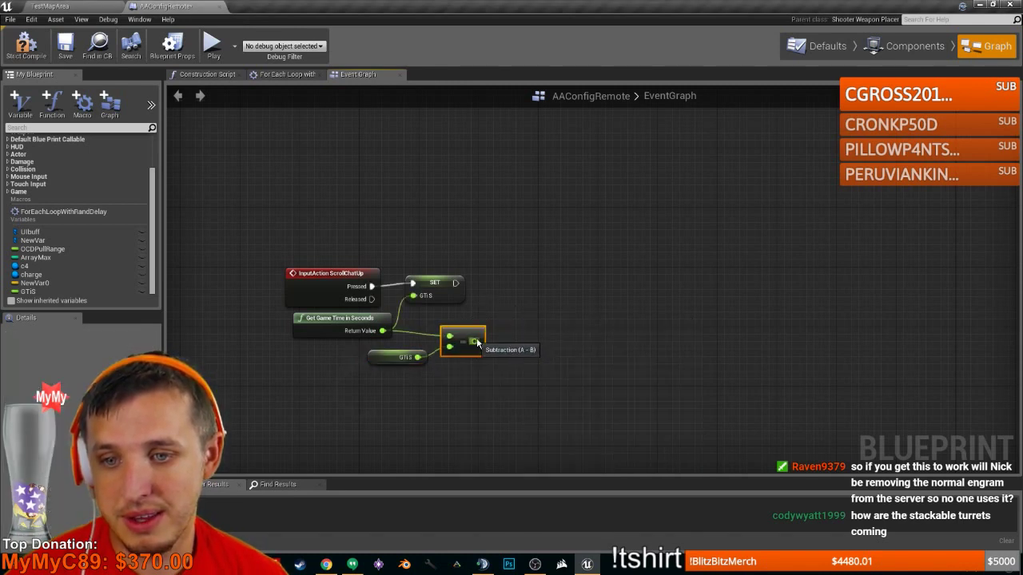
{"action": "left_click_drag", "start_coordinate": [390, 359], "coordinate": [393, 364]}
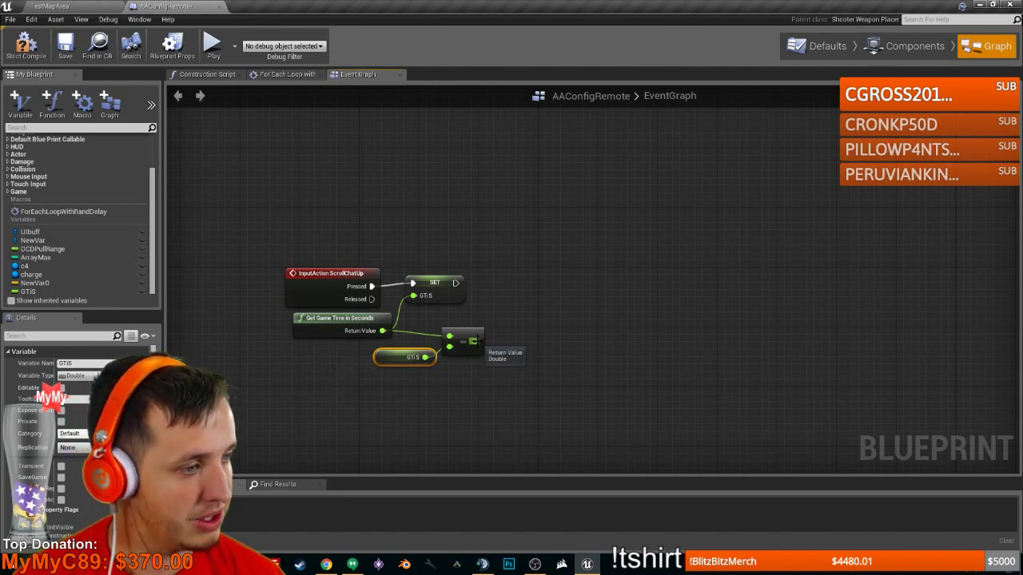
{"action": "left_click_drag", "start_coordinate": [474, 341], "coordinate": [514, 295]}
{"action": "type", "text": "<"}
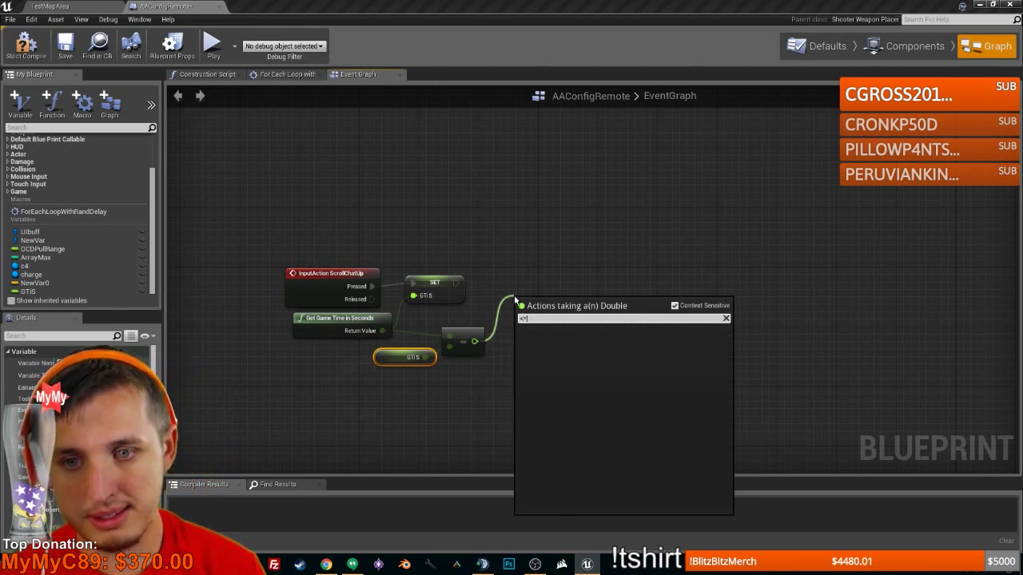
{"action": "type", "text": "="}
{"action": "left_click", "coordinate": [674, 305]}
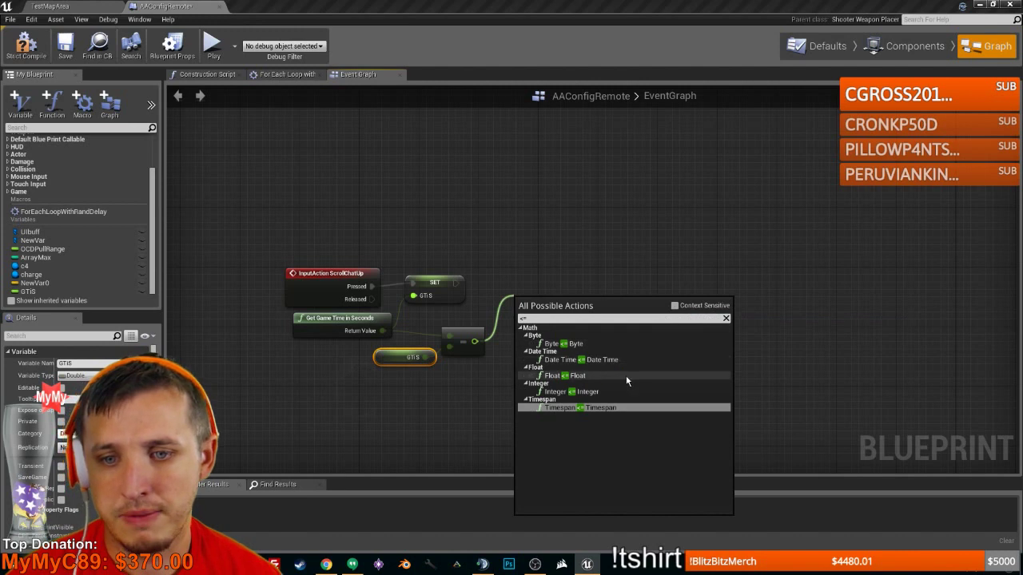
{"action": "left_click", "coordinate": [592, 265]}
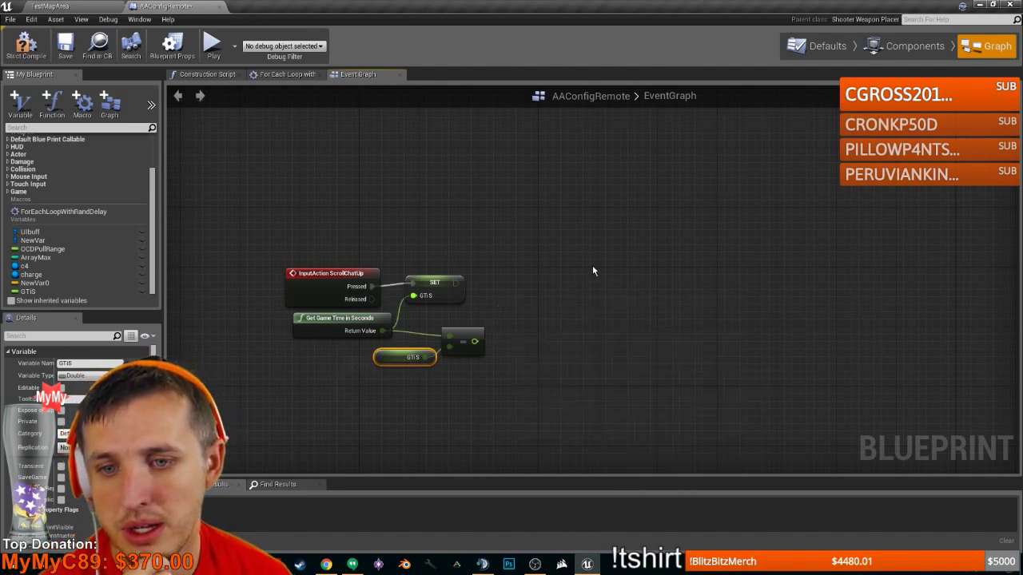
- Convert the subtraction result with a To Float (Double) node, restricting the action list to context-sensitive entries
{"action": "left_click_drag", "start_coordinate": [474, 341], "coordinate": [505, 337]}
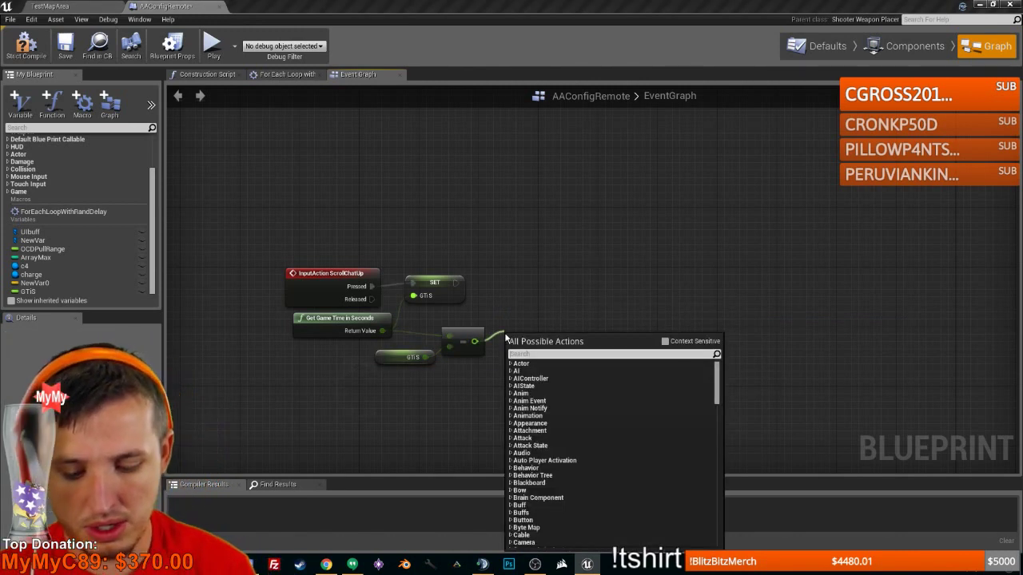
{"action": "type", "text": "tao float"}
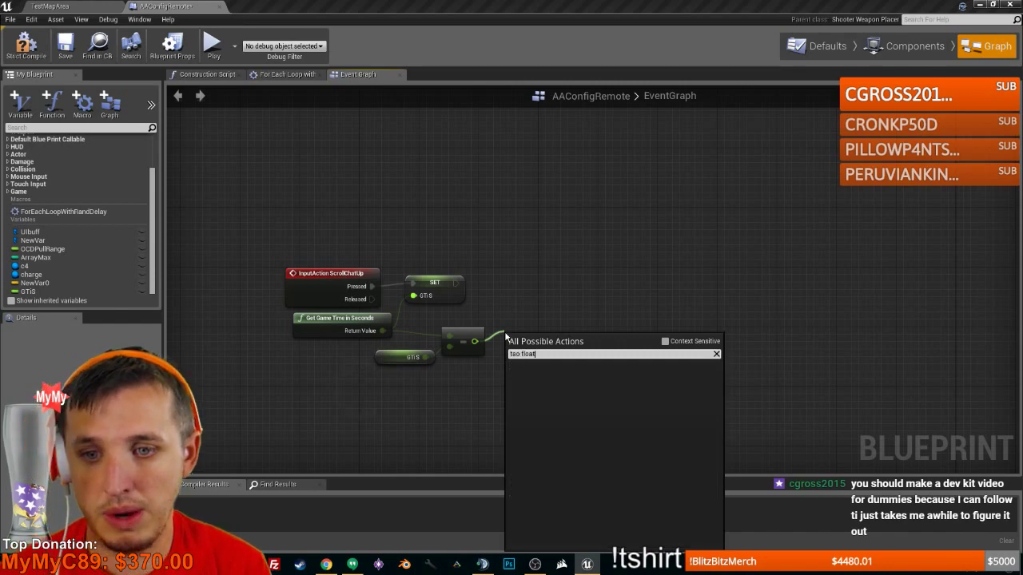
{"action": "key", "text": "BackSpace"}
{"action": "key", "text": "BackSpace"}
{"action": "key", "text": "BackSpace"}
{"action": "key", "text": "BackSpace"}
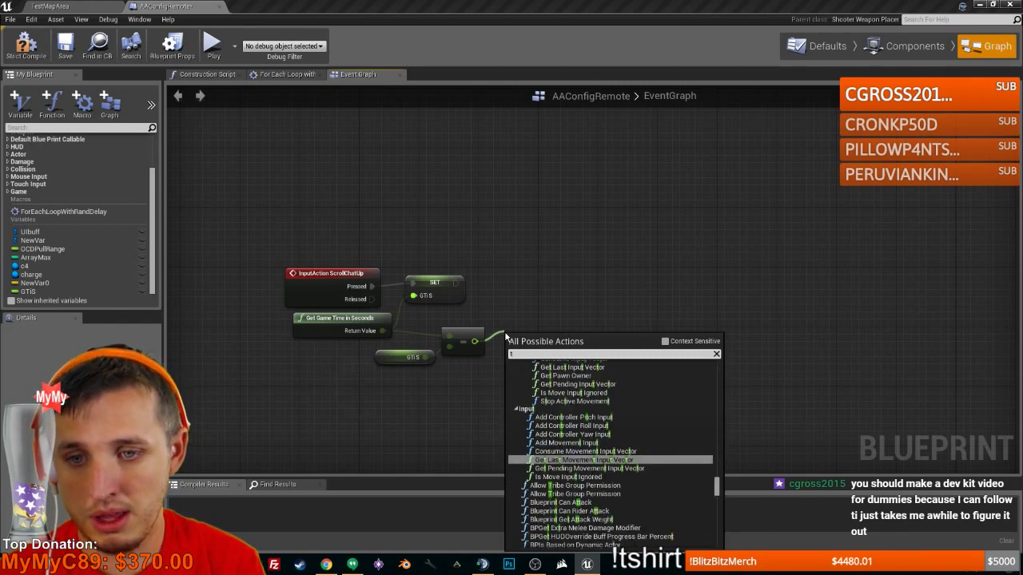
{"action": "type", "text": "o cf"}
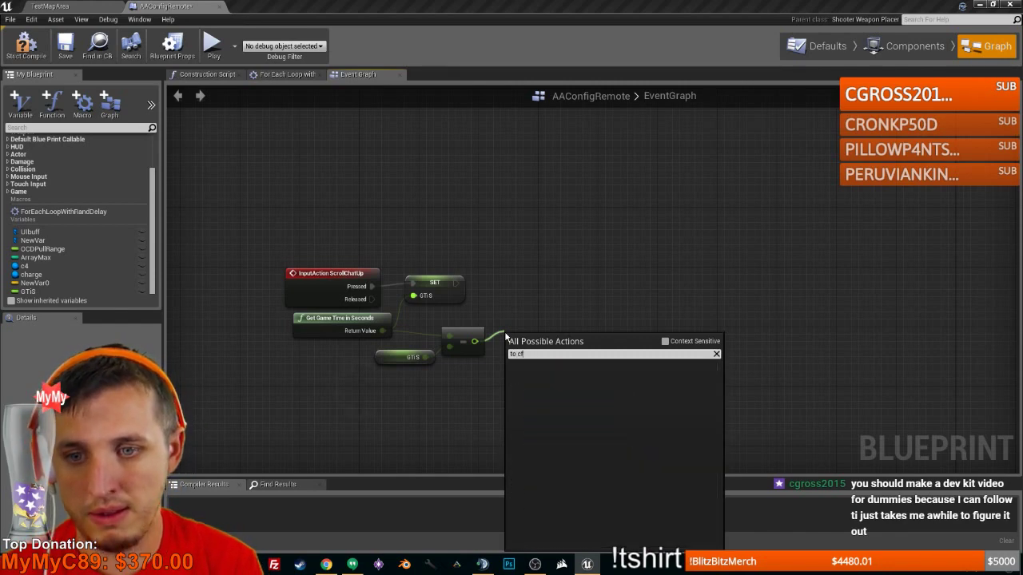
{"action": "key", "text": "BackSpace"}
{"action": "key", "text": "BackSpace"}
{"action": "type", "text": "floa"}
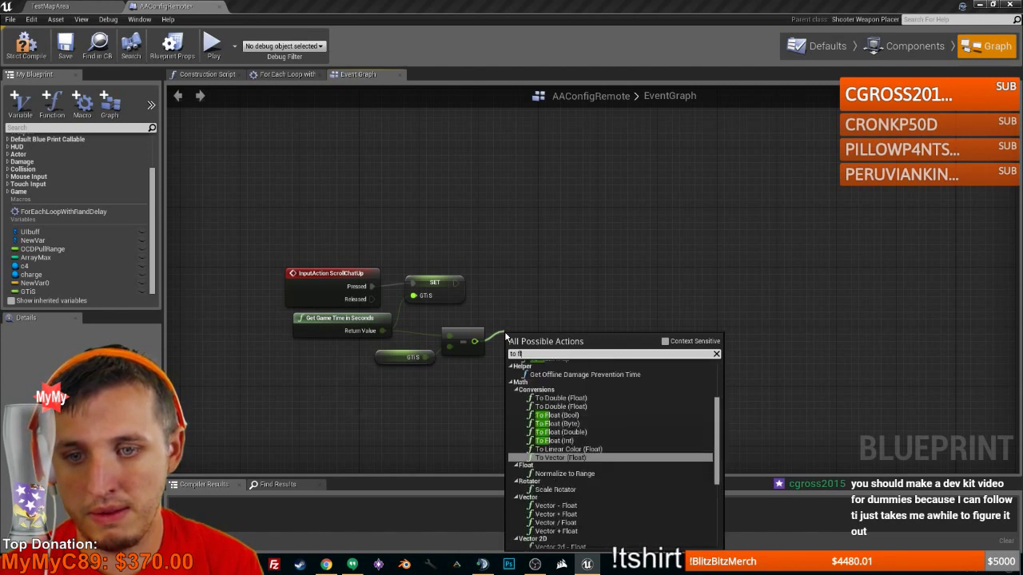
{"action": "left_click", "coordinate": [666, 343]}
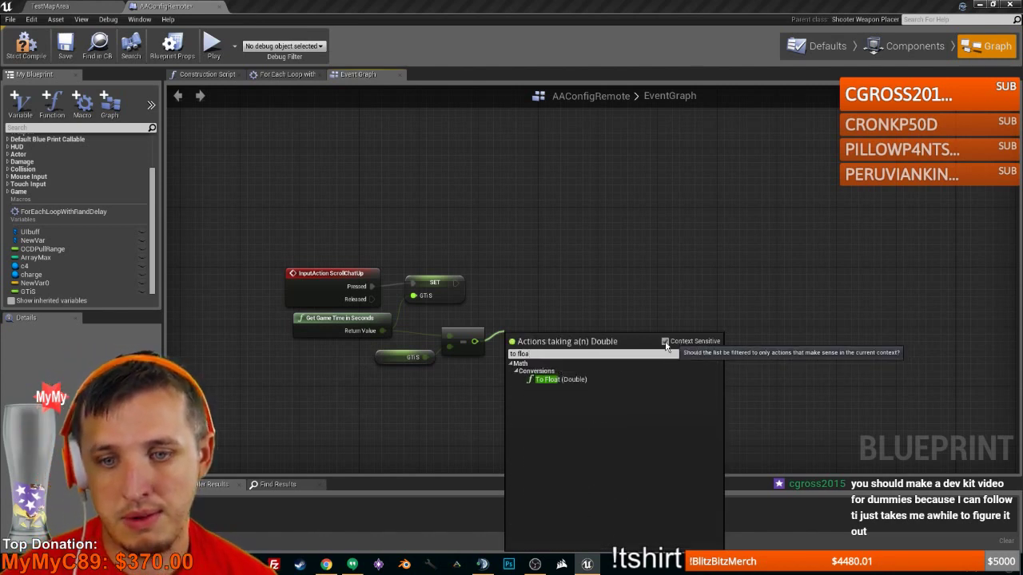
{"action": "left_click", "coordinate": [563, 379]}
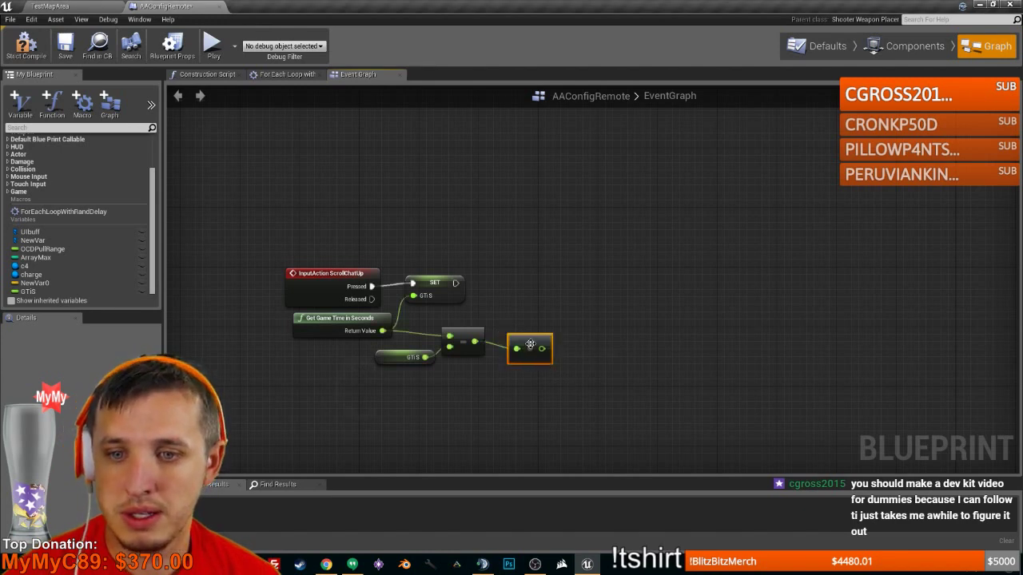
- Place the float conversion beside the subtraction node and feed its output into a less-than-or-equal (<=) comparison
{"action": "left_click_drag", "start_coordinate": [520, 340], "coordinate": [562, 305]}
{"action": "type", "text": "<="}
{"action": "key", "text": "Return"}
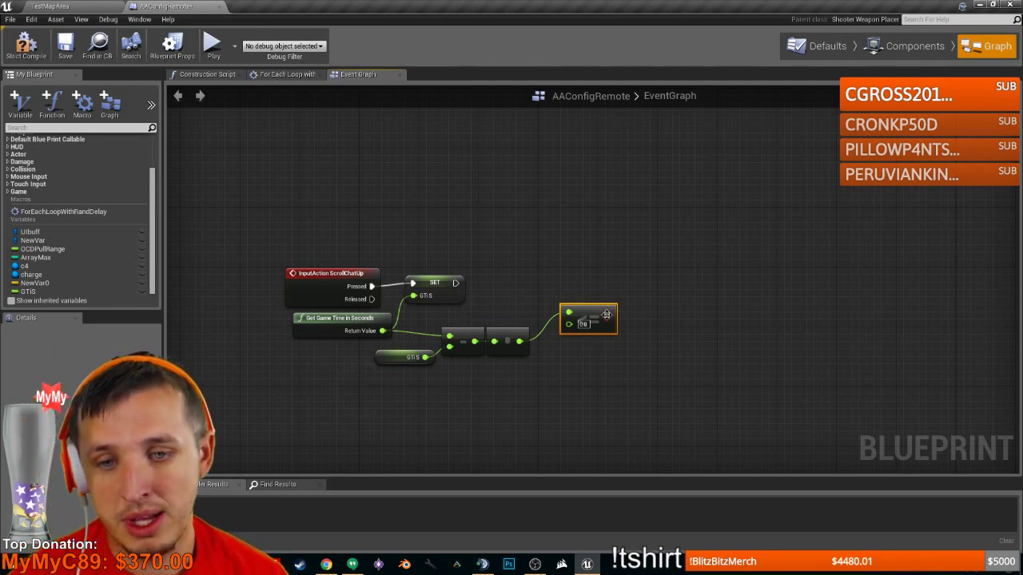
- Add a Branch node using the comparison result as its condition and run the GTiS setter's execution output into it
{"action": "left_click_drag", "start_coordinate": [601, 314], "coordinate": [631, 300]}
{"action": "type", "text": "bra"}
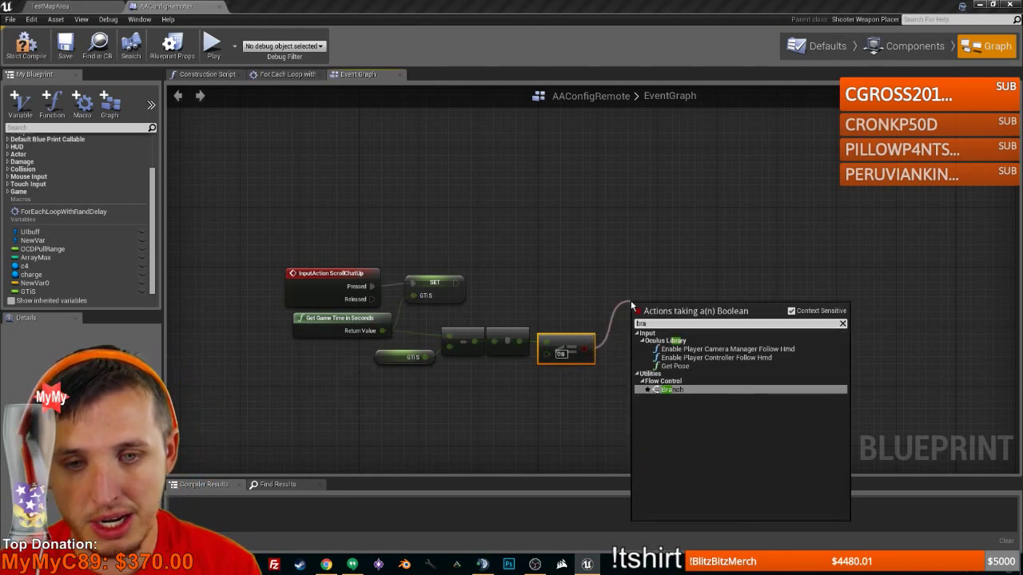
{"action": "key", "text": "Return"}
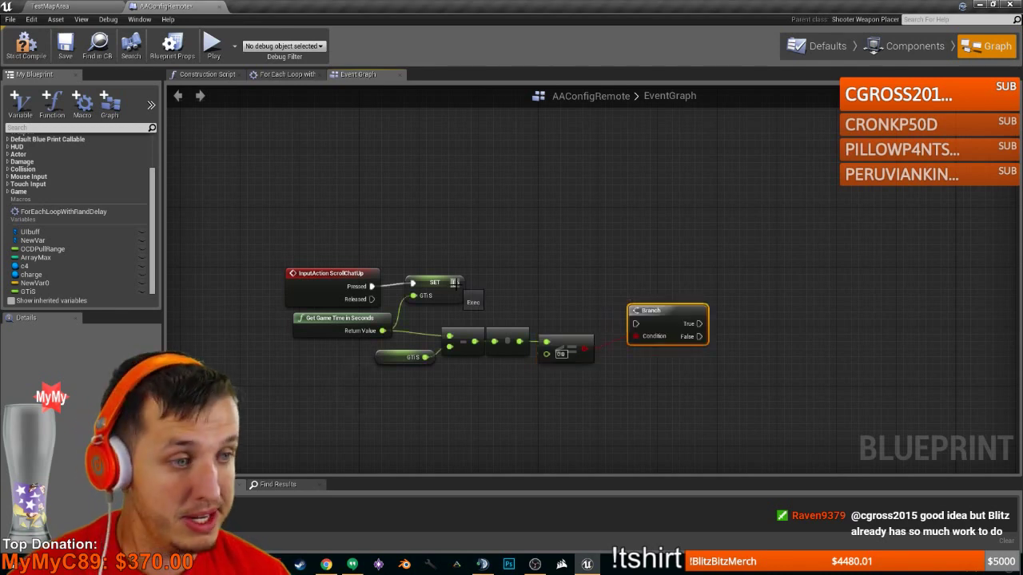
{"action": "left_click_drag", "start_coordinate": [454, 283], "coordinate": [627, 278]}
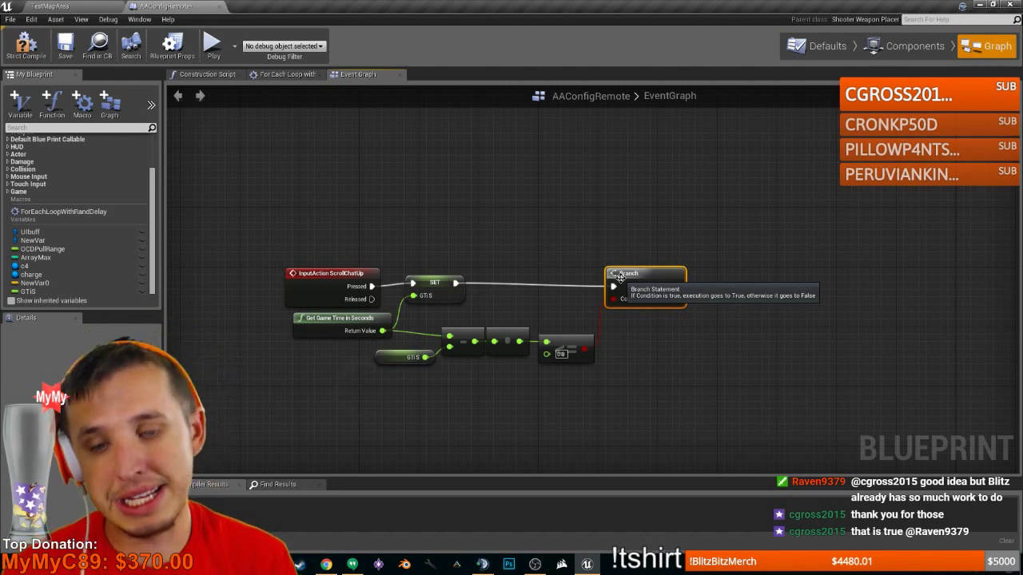
- Shift the GTiS getter, subtraction, conversion and comparison nodes slightly upward as a group to line up with the game time node
{"action": "left_click_drag", "start_coordinate": [605, 377], "coordinate": [401, 329]}
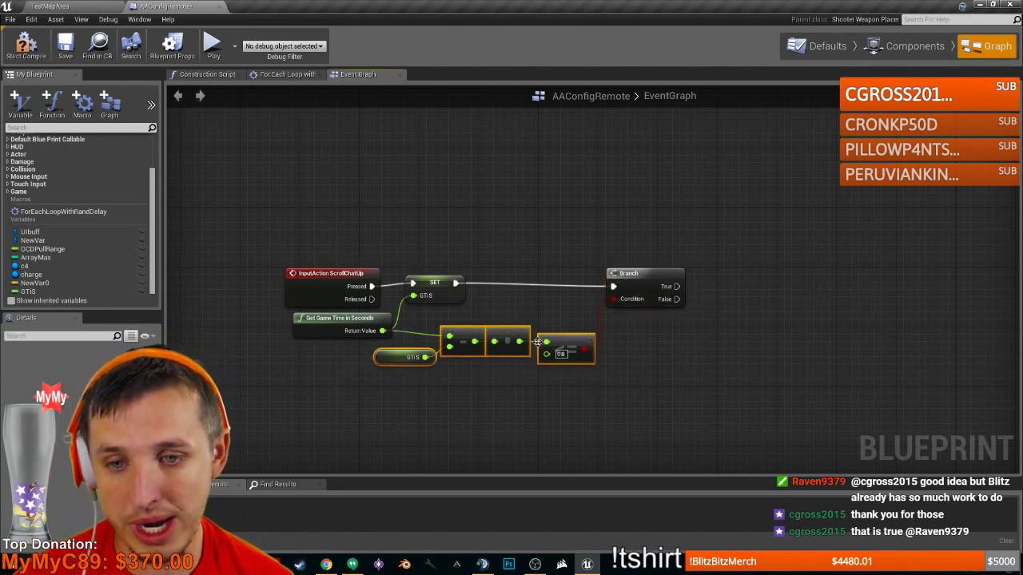
{"action": "left_click_drag", "start_coordinate": [580, 344], "coordinate": [581, 336]}
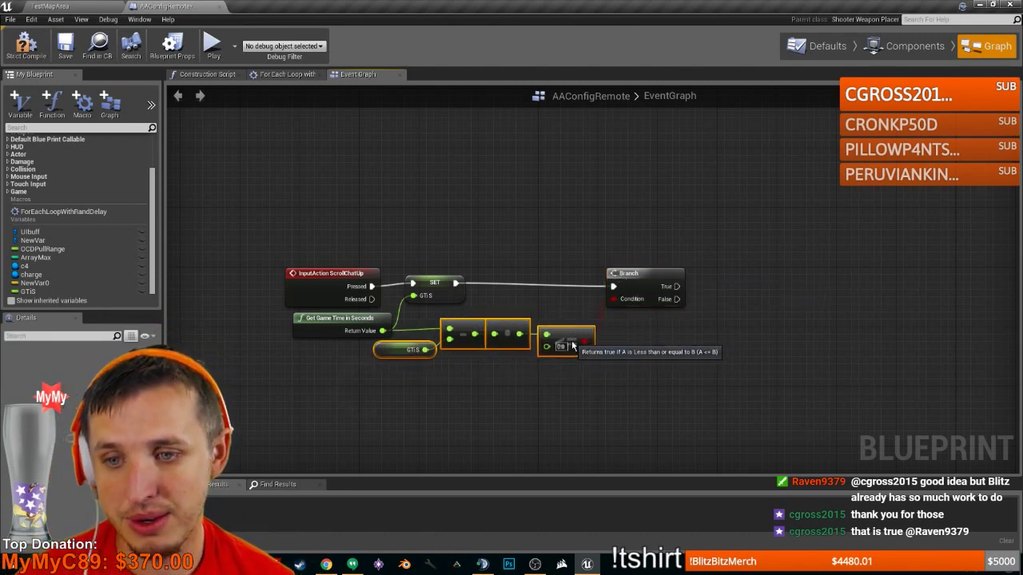
{"action": "left_click", "coordinate": [640, 359]}
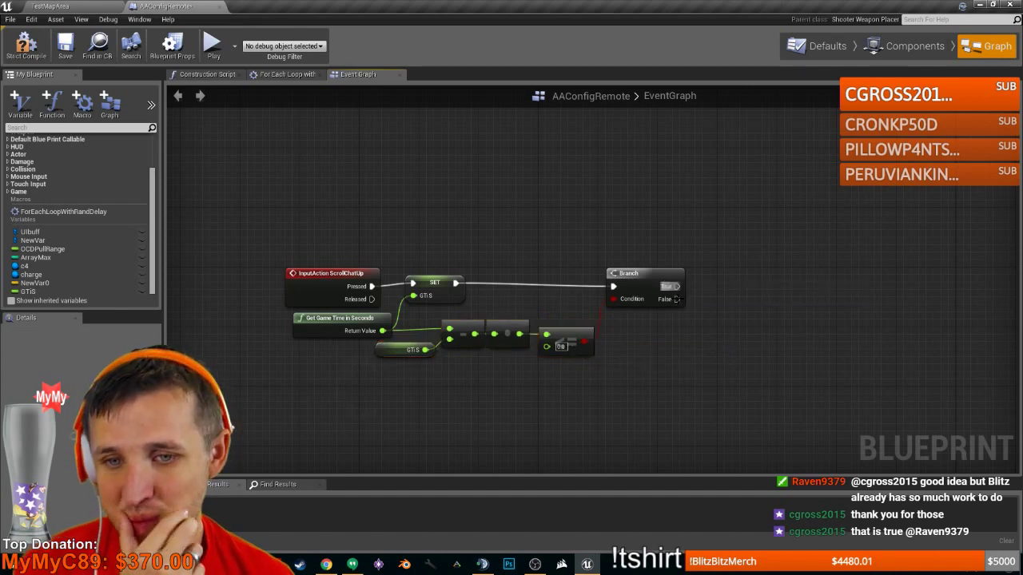
{"action": "scroll", "coordinate": [683, 300], "scroll_direction": "down", "scroll_amount": 1}
{"action": "scroll", "coordinate": [598, 331], "scroll_direction": "up", "scroll_amount": 1}
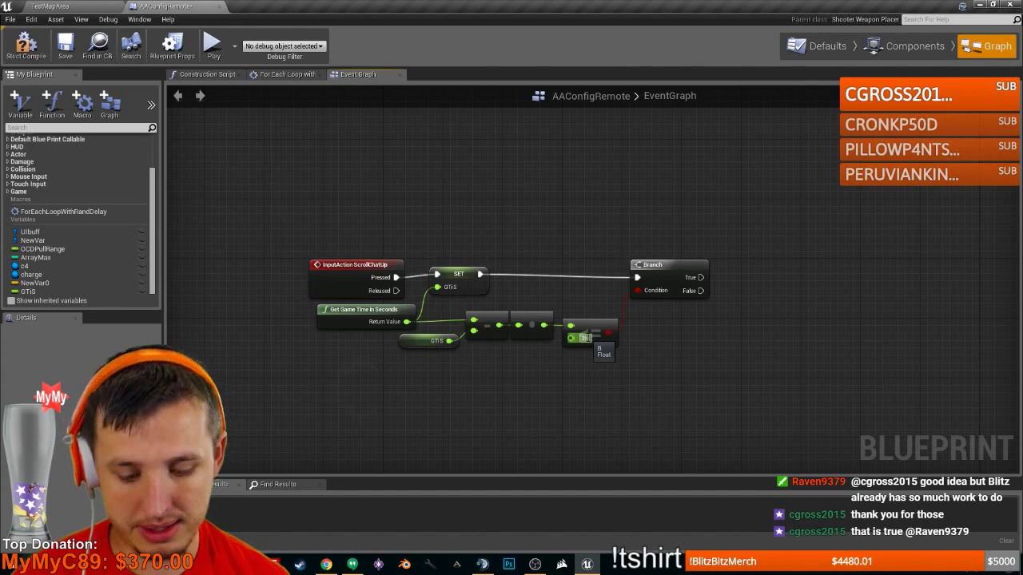
- Confirm the comparison's B value of 2 and wire the Branch's True output into the Get Owner Controller node
{"action": "left_click", "coordinate": [677, 357]}
{"action": "scroll", "coordinate": [677, 357], "scroll_direction": "down", "scroll_amount": 4}
{"action": "right_click_drag", "start_coordinate": [824, 331], "coordinate": [547, 303]}
{"action": "scroll", "coordinate": [620, 317], "scroll_direction": "up", "scroll_amount": 4}
{"action": "scroll", "coordinate": [628, 315], "scroll_direction": "down", "scroll_amount": 1}
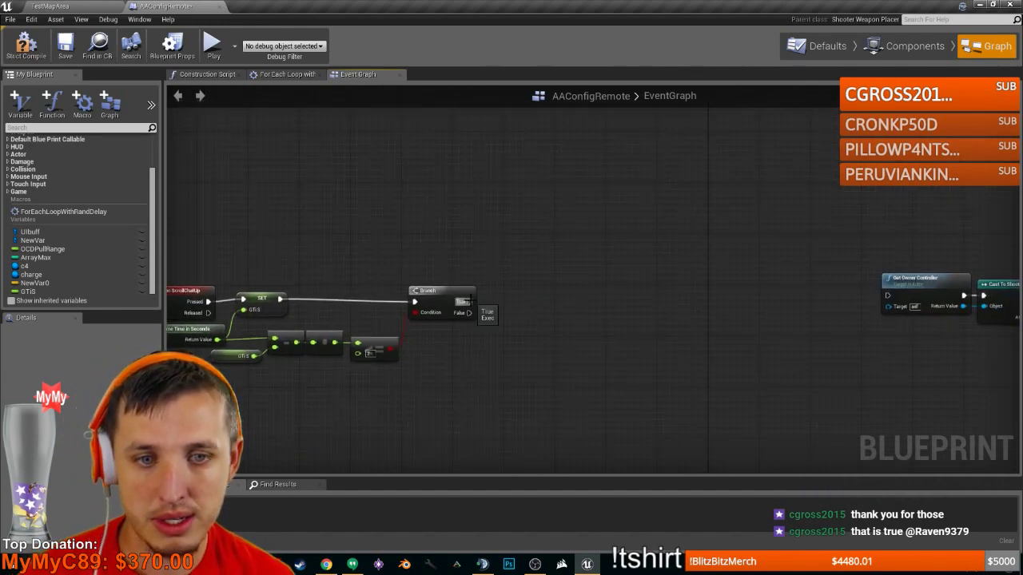
{"action": "left_click_drag", "start_coordinate": [469, 301], "coordinate": [886, 295]}
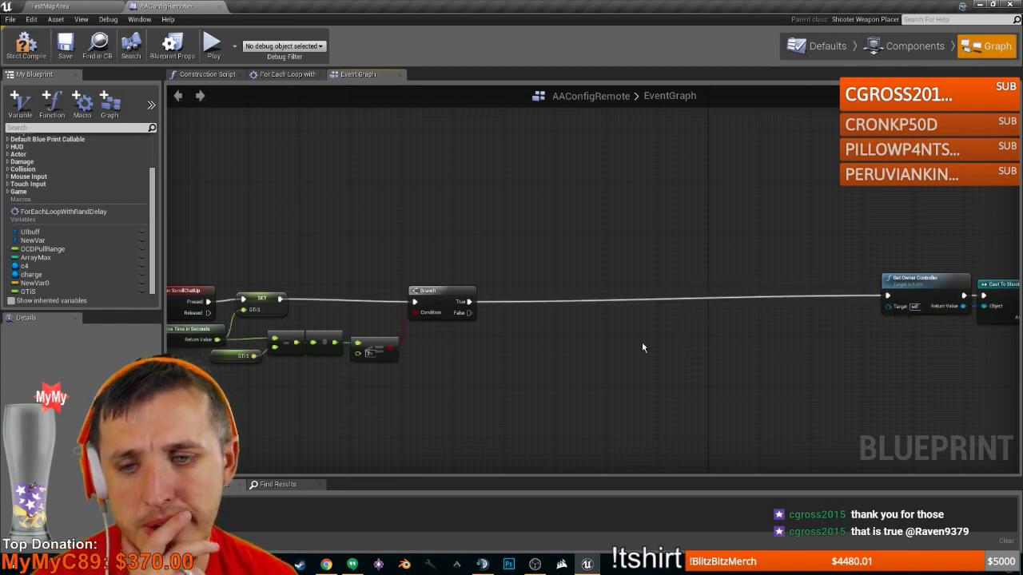
- Move the ScrollChatUp node group beside Get Owner Controller and feed that node from the Branch's False output instead of True
{"action": "scroll", "coordinate": [642, 347], "scroll_direction": "down", "scroll_amount": 2}
{"action": "right_click_drag", "start_coordinate": [467, 341], "coordinate": [523, 319]}
{"action": "left_click_drag", "start_coordinate": [579, 337], "coordinate": [359, 273]}
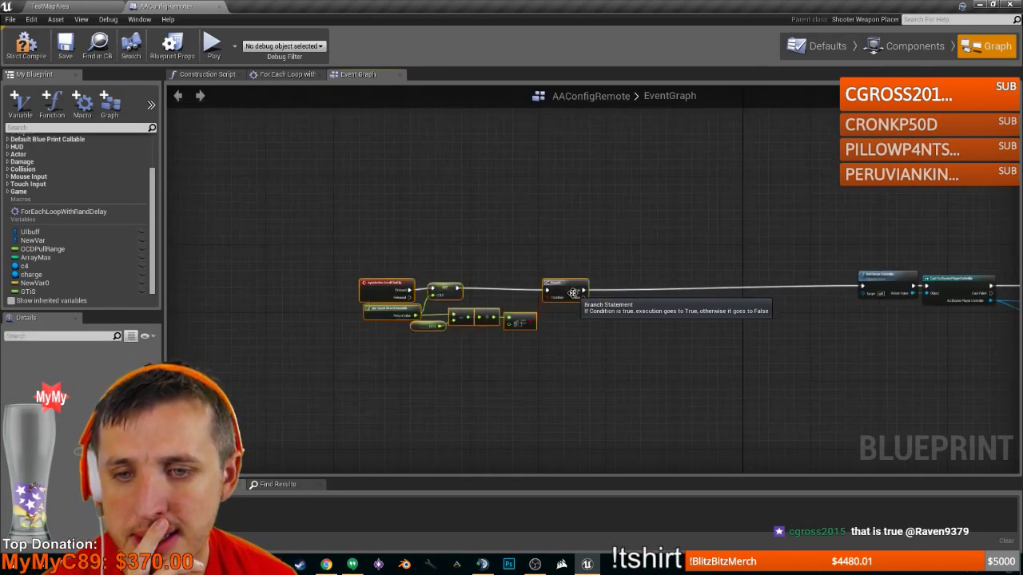
{"action": "left_click_drag", "start_coordinate": [572, 293], "coordinate": [898, 284]}
{"action": "scroll", "coordinate": [859, 288], "scroll_direction": "up", "scroll_amount": 3}
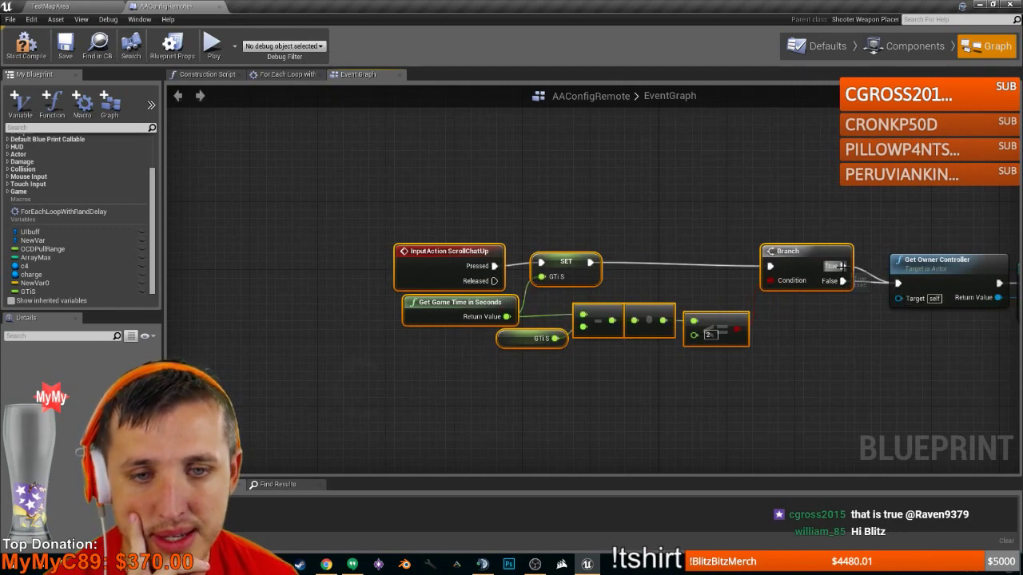
{"action": "right_click", "coordinate": [843, 266]}
{"action": "left_click", "coordinate": [862, 282]}
- Examine the node chain that follows the Branch, from Get Owner Controller through to its final node
{"action": "scroll", "coordinate": [708, 320], "scroll_direction": "down", "scroll_amount": 7}
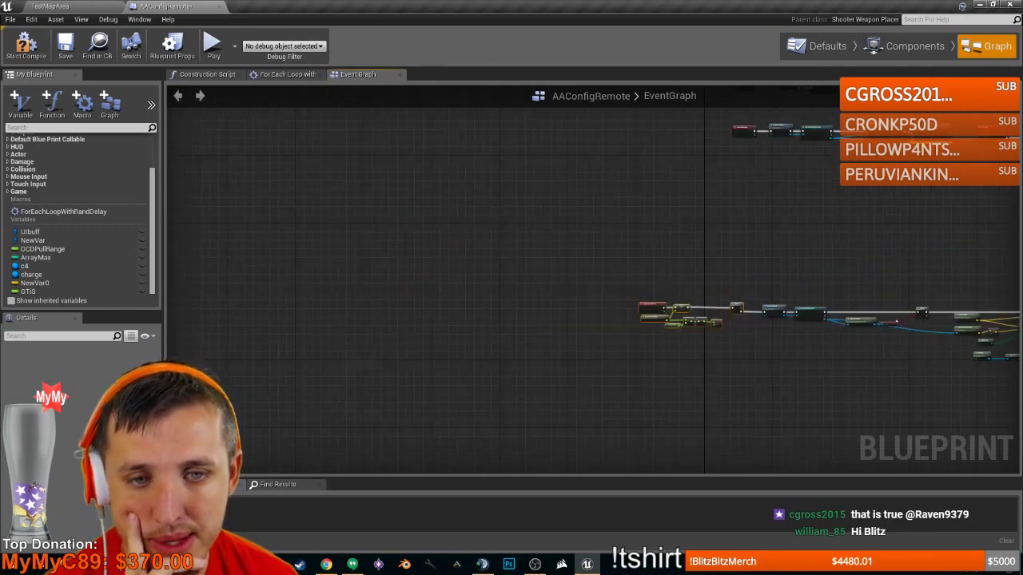
{"action": "right_click_drag", "start_coordinate": [874, 314], "coordinate": [758, 296]}
{"action": "scroll", "coordinate": [516, 297], "scroll_direction": "up", "scroll_amount": 5}
{"action": "scroll", "coordinate": [703, 310], "scroll_direction": "down", "scroll_amount": 3}
{"action": "scroll", "coordinate": [729, 313], "scroll_direction": "up", "scroll_amount": 3}
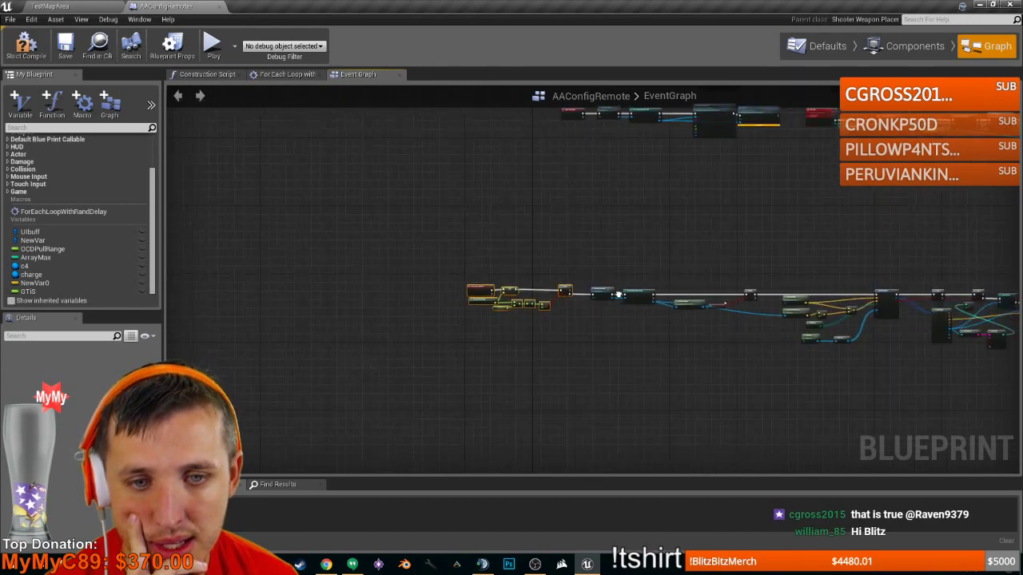
{"action": "scroll", "coordinate": [431, 298], "scroll_direction": "up", "scroll_amount": 1}
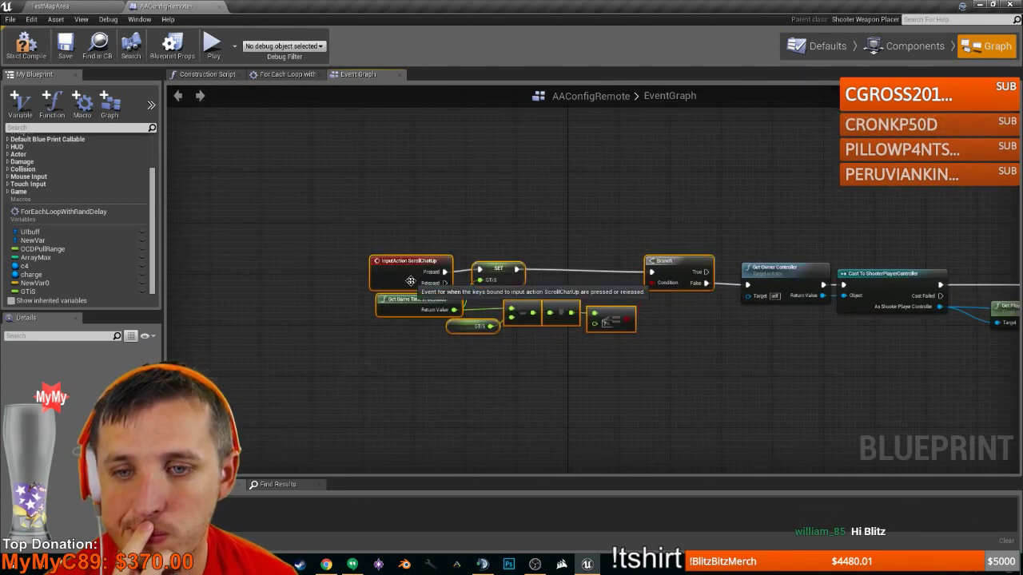
{"action": "scroll", "coordinate": [410, 281], "scroll_direction": "down", "scroll_amount": 1}
{"action": "scroll", "coordinate": [410, 280], "scroll_direction": "down", "scroll_amount": 1}
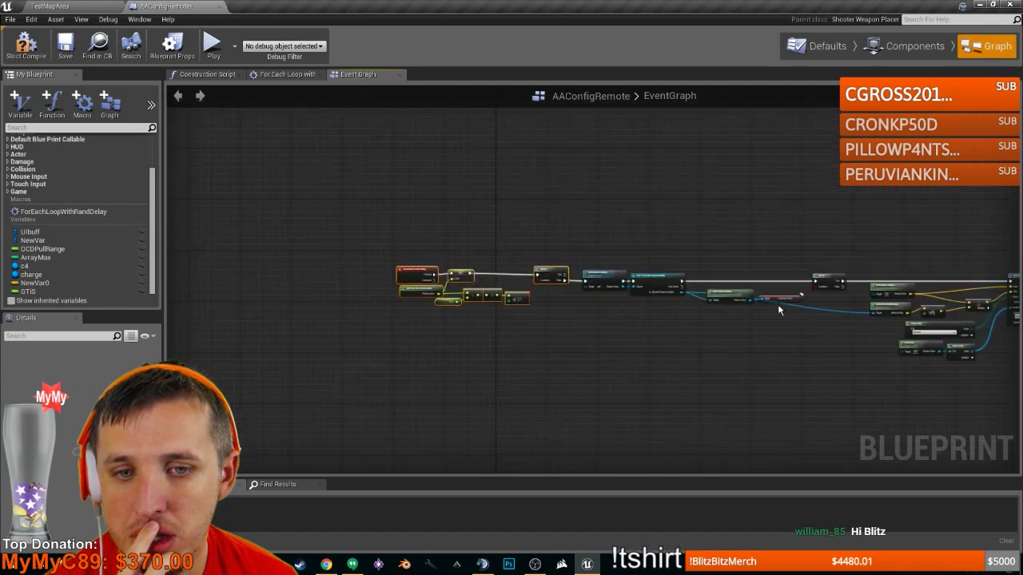
{"action": "right_click_drag", "start_coordinate": [779, 310], "coordinate": [170, 288]}
{"action": "right_click_drag", "start_coordinate": [763, 277], "coordinate": [169, 260]}
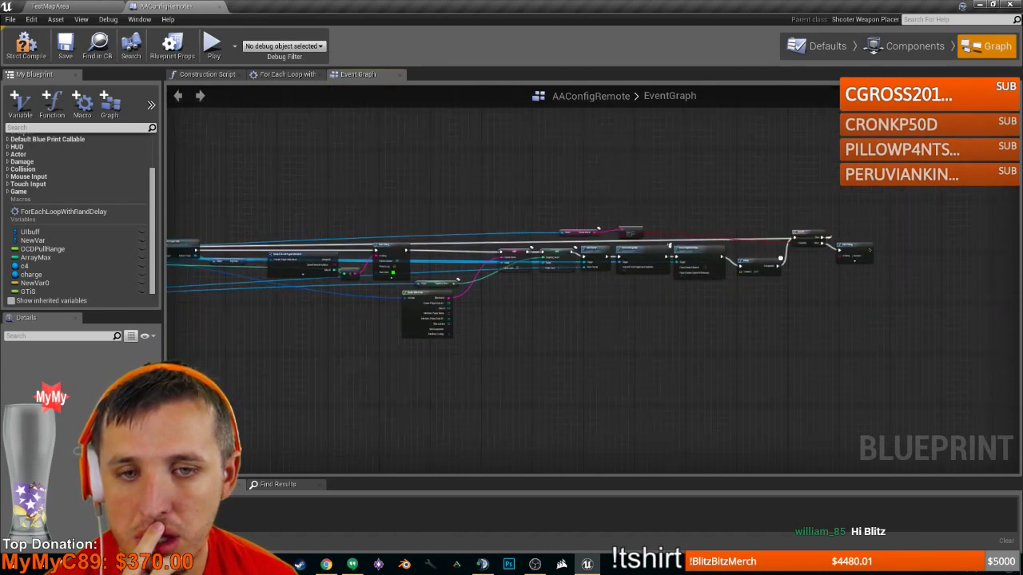
{"action": "right_click_drag", "start_coordinate": [615, 311], "coordinate": [479, 363]}
- Add a Disable Input node and place it just below the InputAction ScrollChatUp event
{"action": "right_click", "coordinate": [777, 250]}
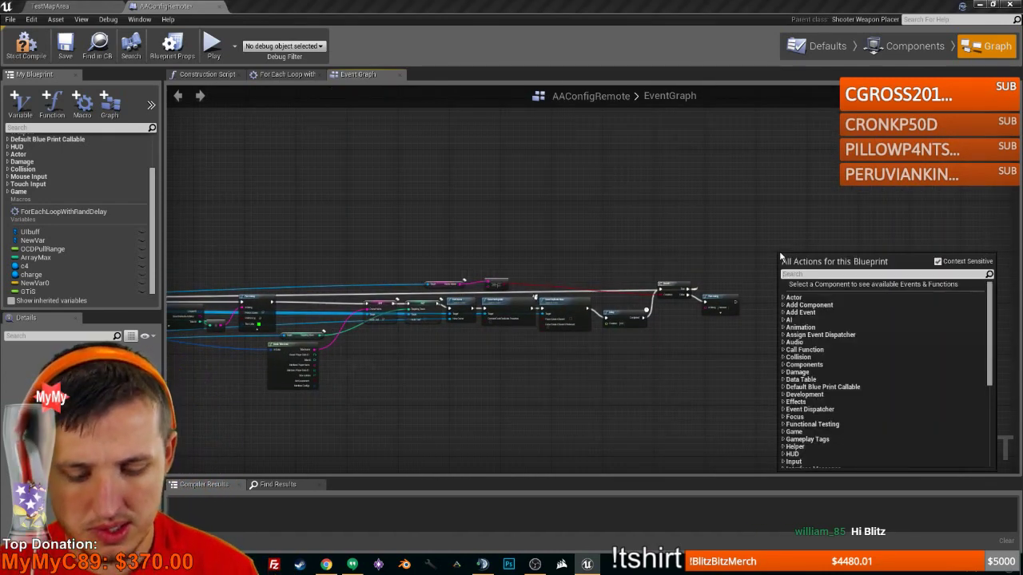
{"action": "type", "text": "disable"}
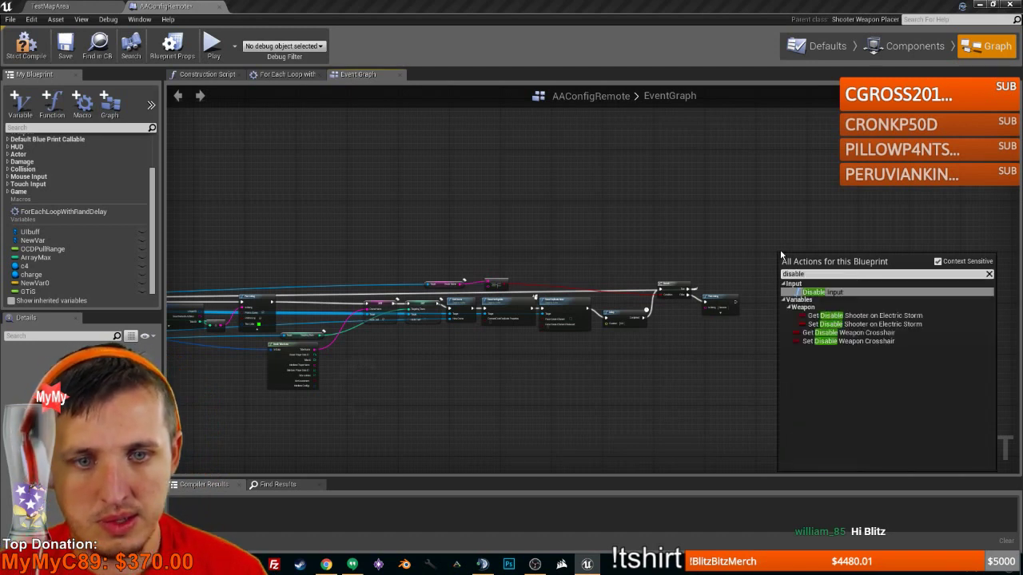
{"action": "key", "text": "Escape"}
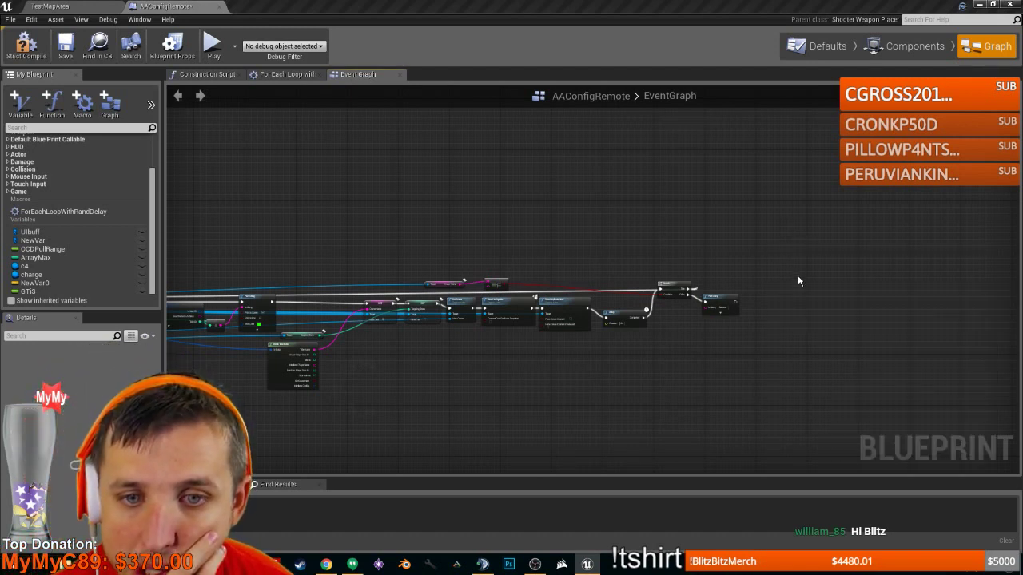
{"action": "left_click_drag", "start_coordinate": [792, 255], "coordinate": [357, 296]}
{"action": "scroll", "coordinate": [362, 326], "scroll_direction": "down", "scroll_amount": 4}
{"action": "scroll", "coordinate": [356, 335], "scroll_direction": "up", "scroll_amount": 6}
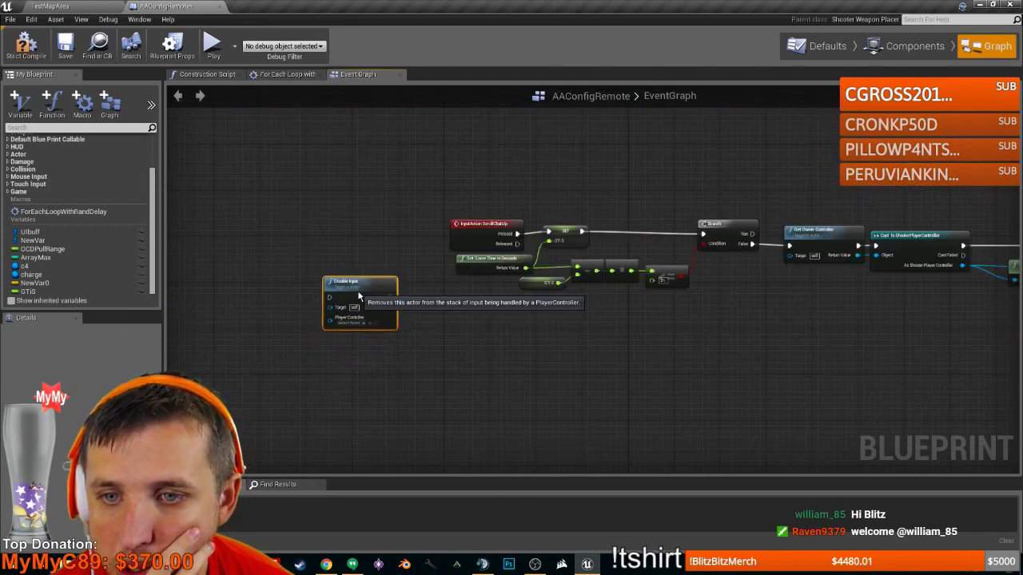
- Move the ScrollChatUp event away from the GTiS setter, place Disable Input next to it and run its Pressed output into Disable Input
{"action": "left_click_drag", "start_coordinate": [480, 225], "coordinate": [313, 224]}
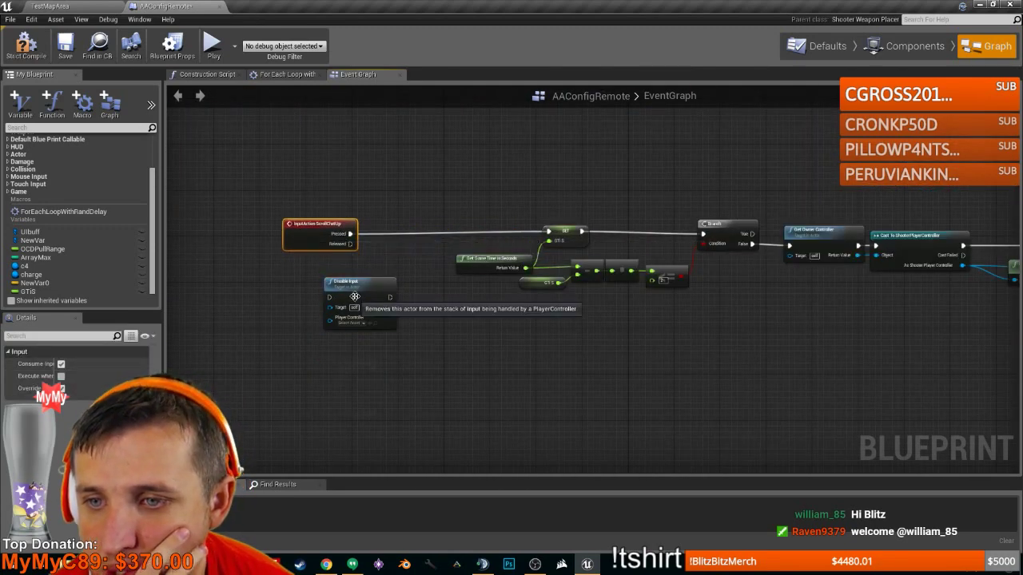
{"action": "left_click_drag", "start_coordinate": [354, 296], "coordinate": [406, 211]}
{"action": "left_click_drag", "start_coordinate": [326, 235], "coordinate": [364, 207]}
{"action": "scroll", "coordinate": [568, 267], "scroll_direction": "down", "scroll_amount": 1}
{"action": "scroll", "coordinate": [558, 263], "scroll_direction": "up", "scroll_amount": 2}
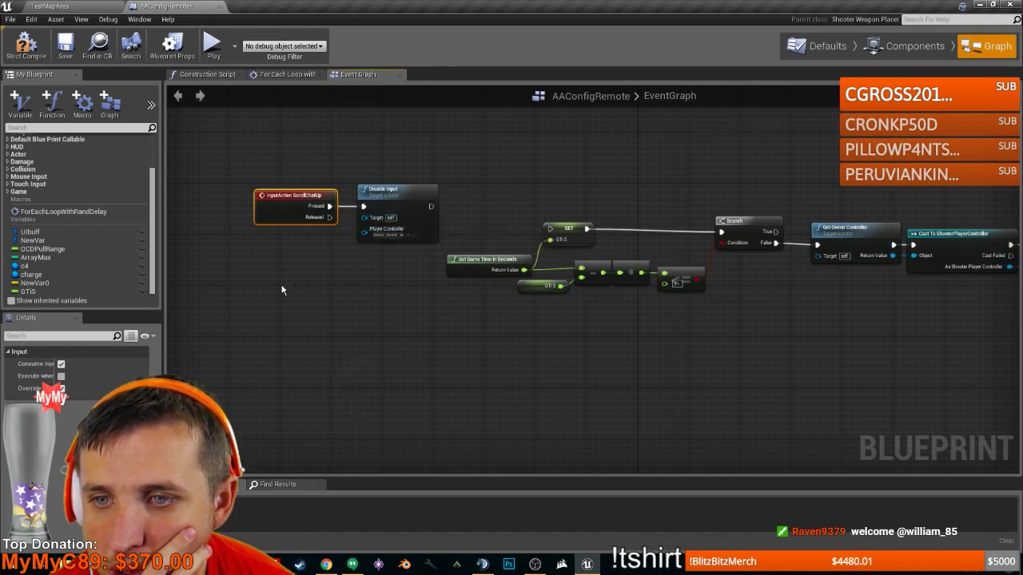
- Raise the ScrollChatUp event, add a Get Owner node beneath it and connect its return value to Disable Input's Target
{"action": "left_click_drag", "start_coordinate": [279, 201], "coordinate": [249, 157]}
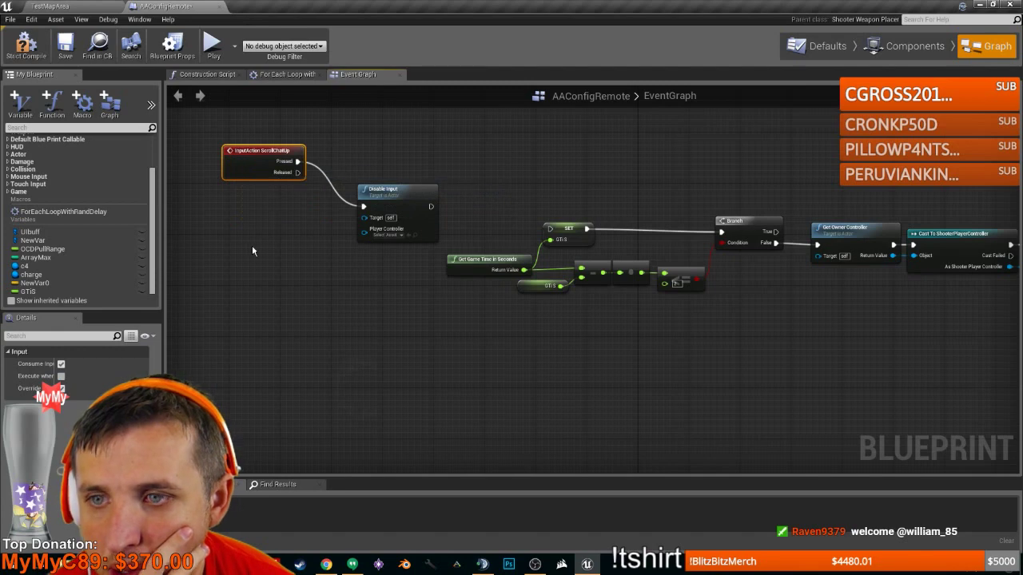
{"action": "right_click", "coordinate": [252, 250]}
{"action": "type", "text": "ge"}
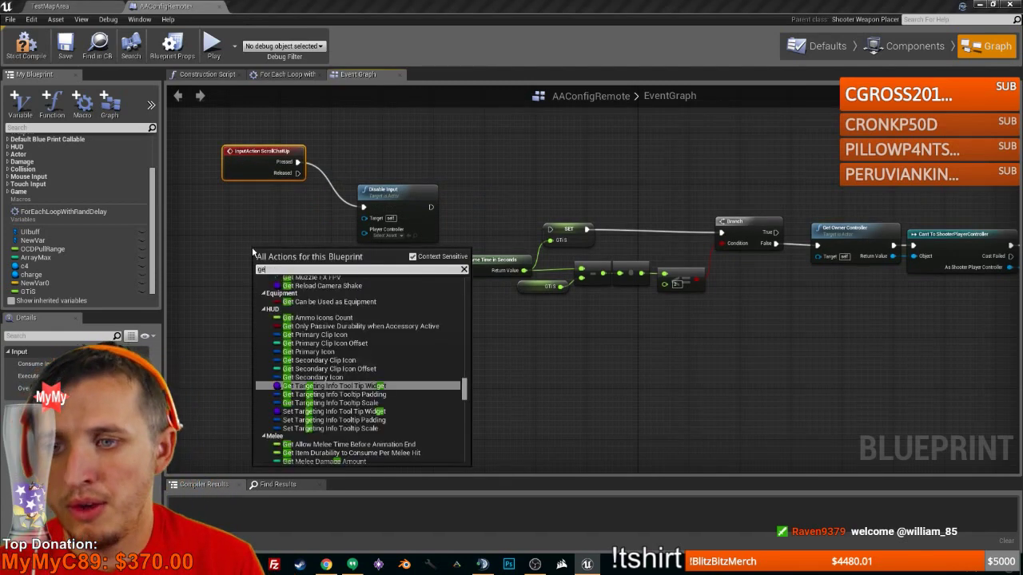
{"action": "type", "text": "t o"}
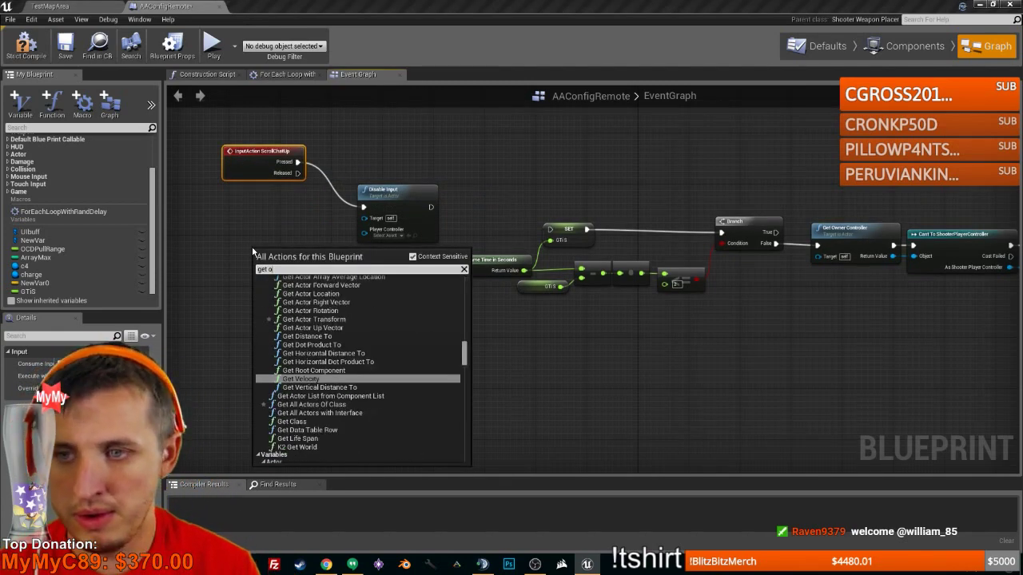
{"action": "type", "text": "wner"}
{"action": "key", "text": "Return"}
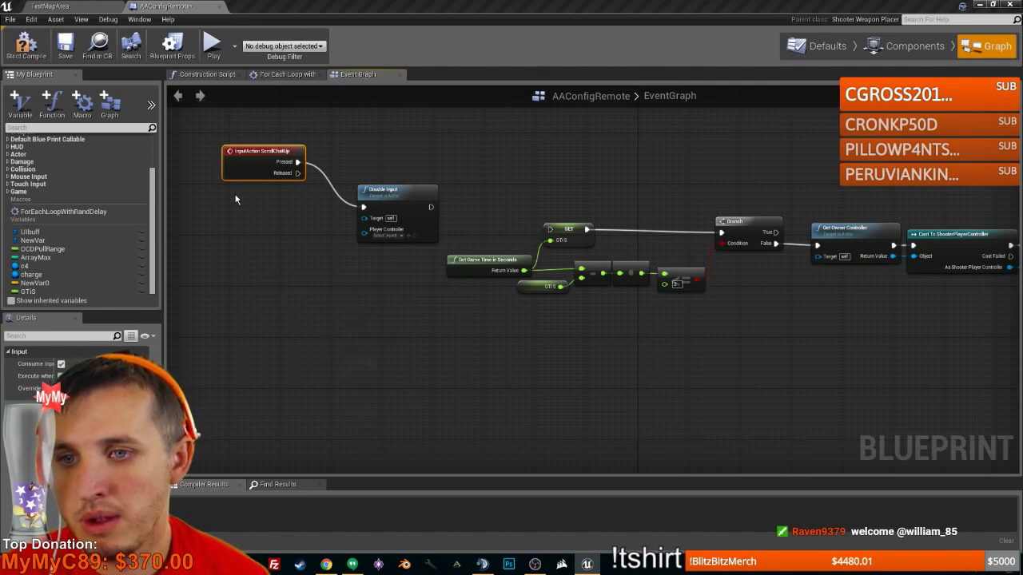
{"action": "key", "text": "ctrl+v"}
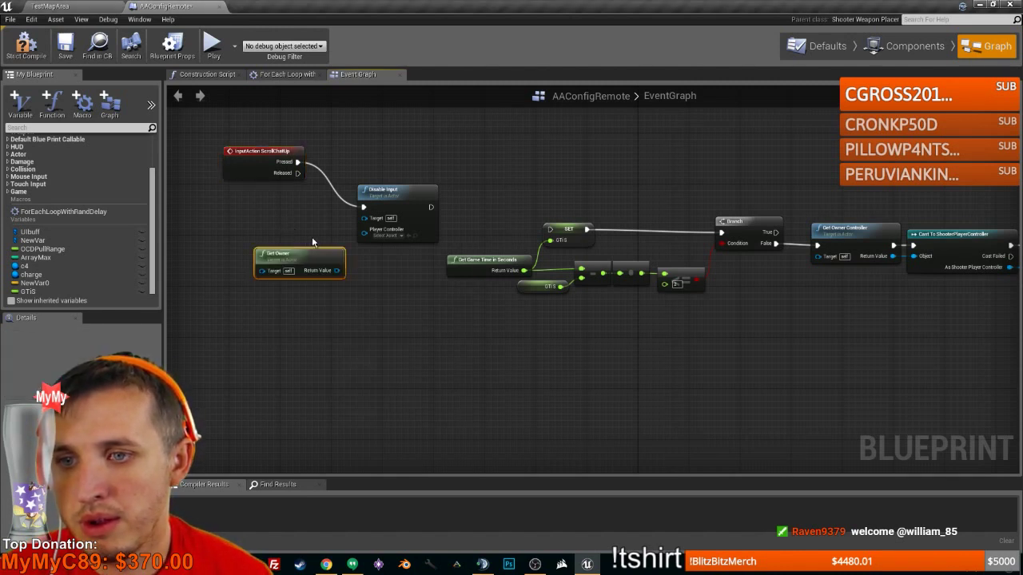
{"action": "left_click_drag", "start_coordinate": [337, 270], "coordinate": [364, 218]}
{"action": "left_click_drag", "start_coordinate": [291, 250], "coordinate": [253, 191]}
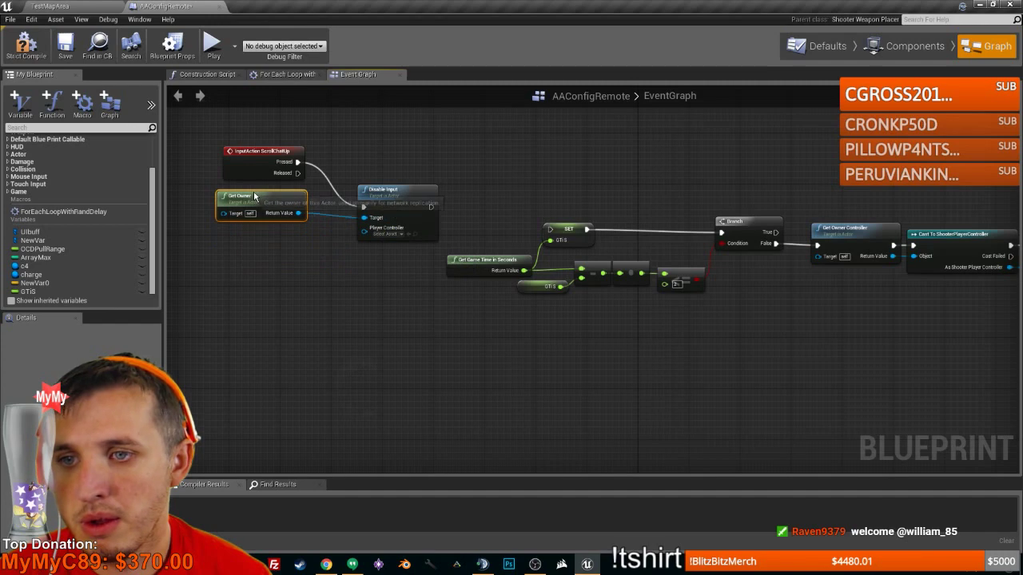
- Add a Get Owner Controller node below Get Owner and connect its return value to Disable Input's Player Controller
{"action": "right_click", "coordinate": [208, 247]}
{"action": "type", "text": "geet ow"}
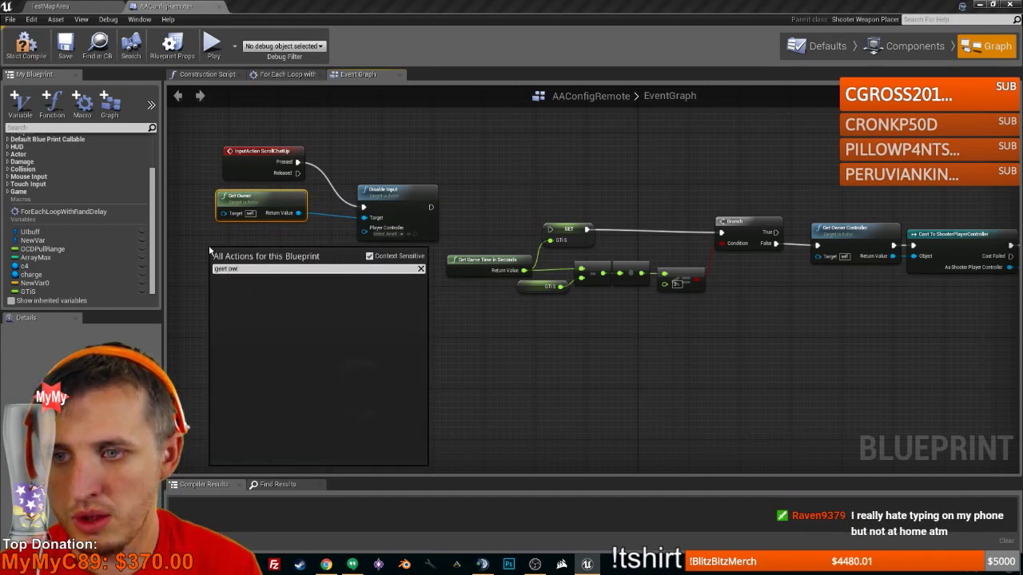
{"action": "key", "text": "BackSpace"}
{"action": "key", "text": "BackSpace"}
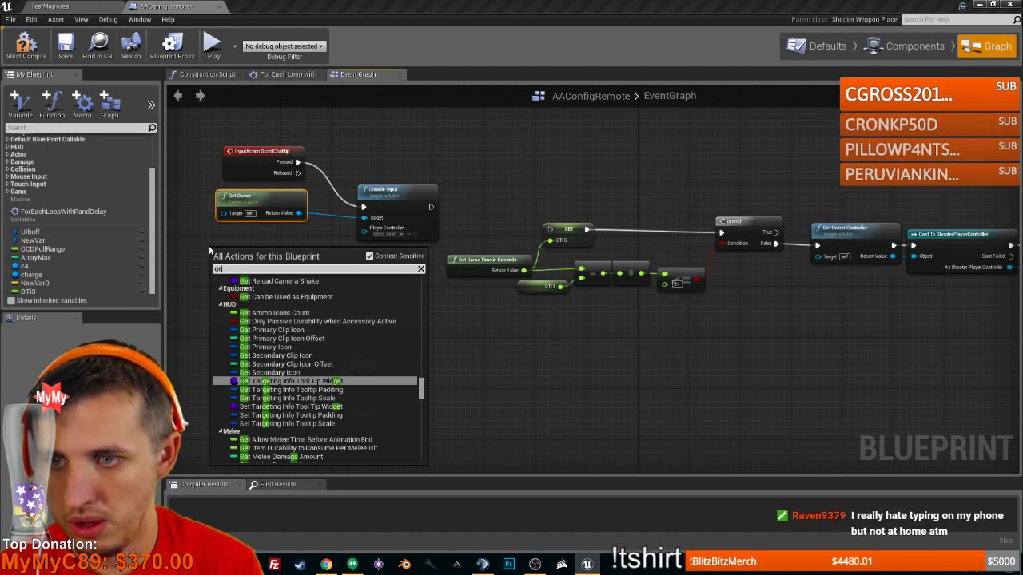
{"action": "type", "text": "t"}
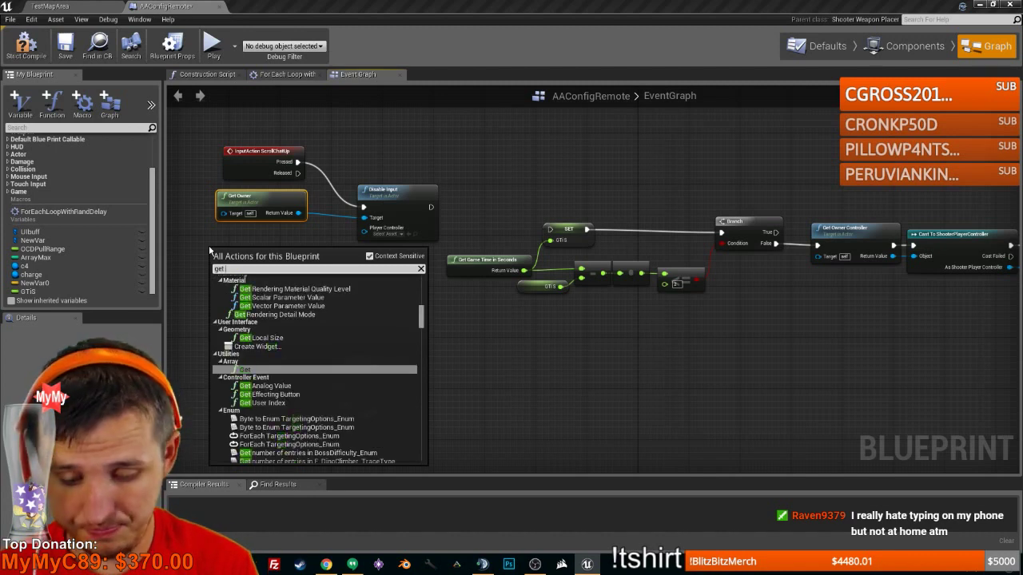
{"action": "type", "text": " owner con"}
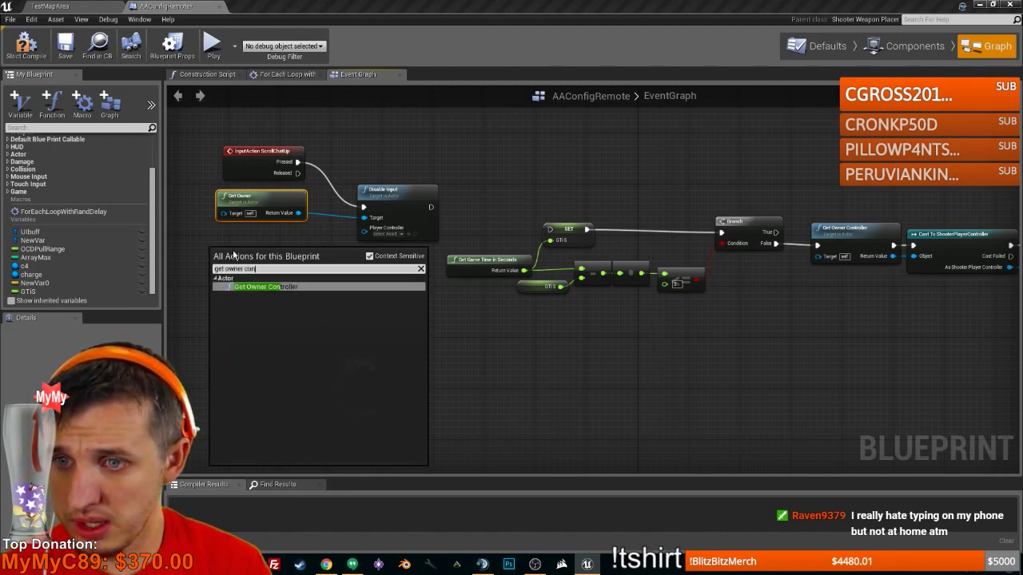
{"action": "left_click_drag", "start_coordinate": [262, 286], "coordinate": [266, 288]}
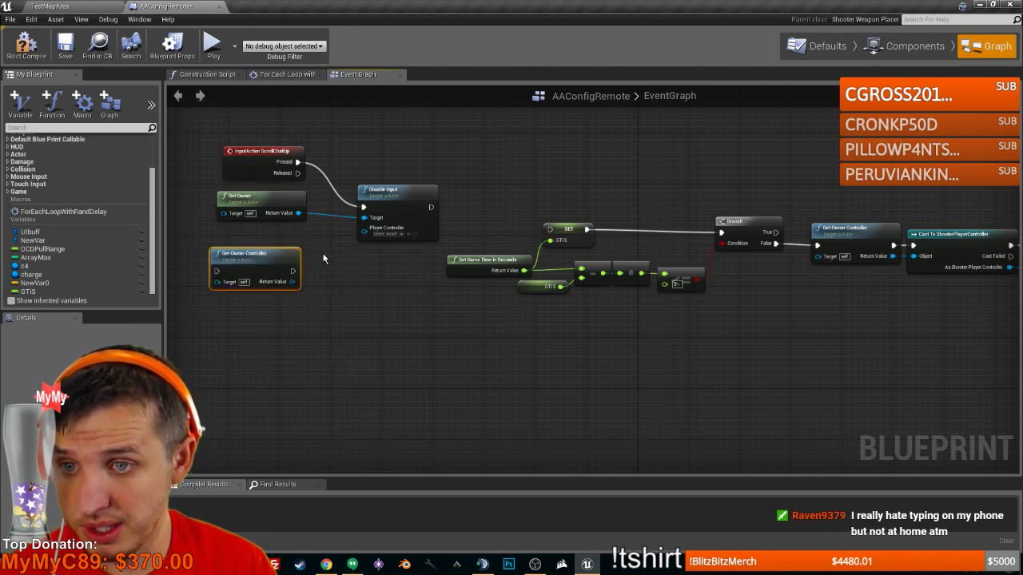
{"action": "left_click_drag", "start_coordinate": [294, 281], "coordinate": [363, 237]}
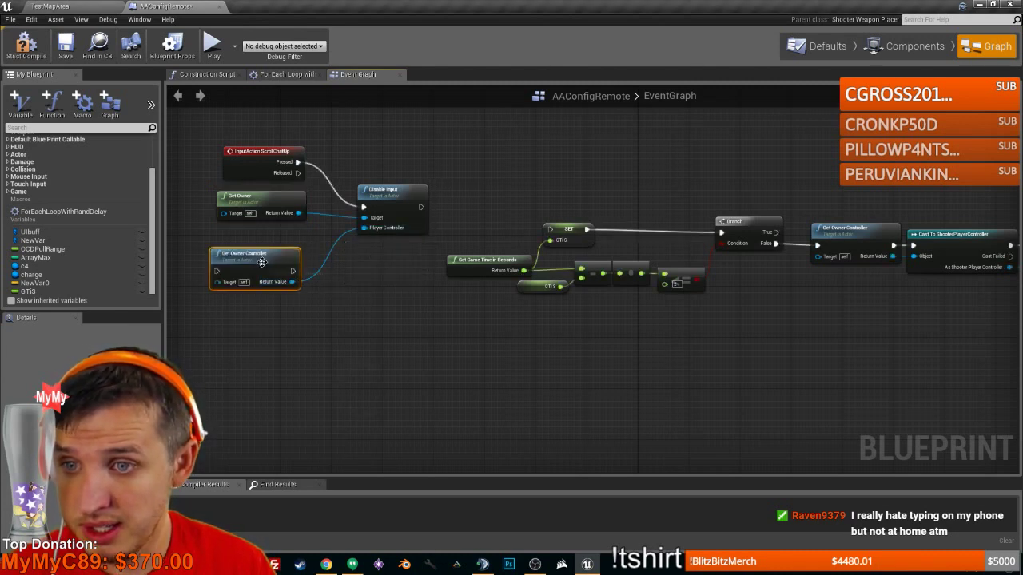
{"action": "left_click_drag", "start_coordinate": [262, 259], "coordinate": [268, 241]}
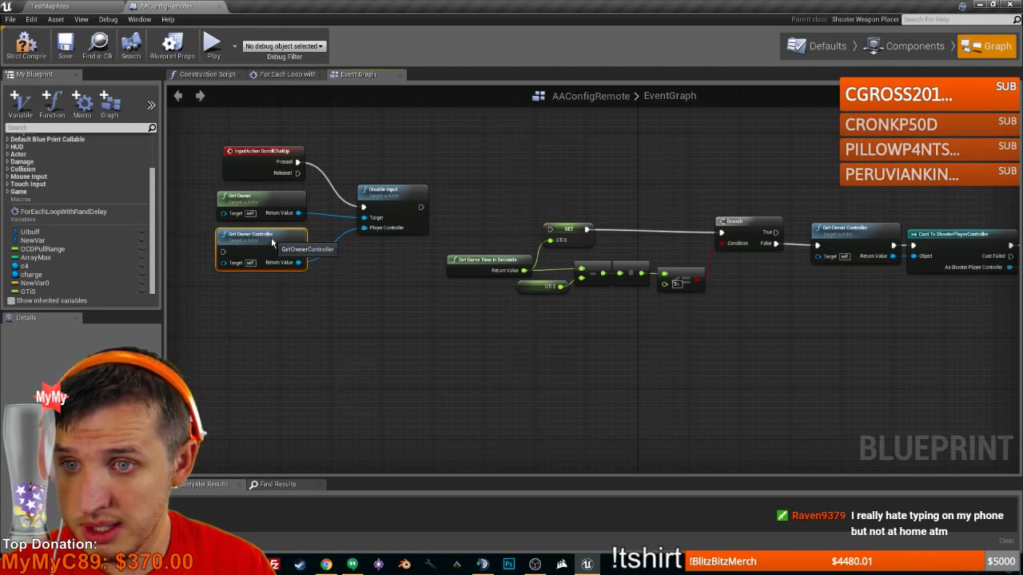
- Route Pressed through the new Get Owner Controller into Disable Input, repositioning the nodes, and continue execution into the GTiS setter
{"action": "left_click_drag", "start_coordinate": [297, 162], "coordinate": [224, 254]}
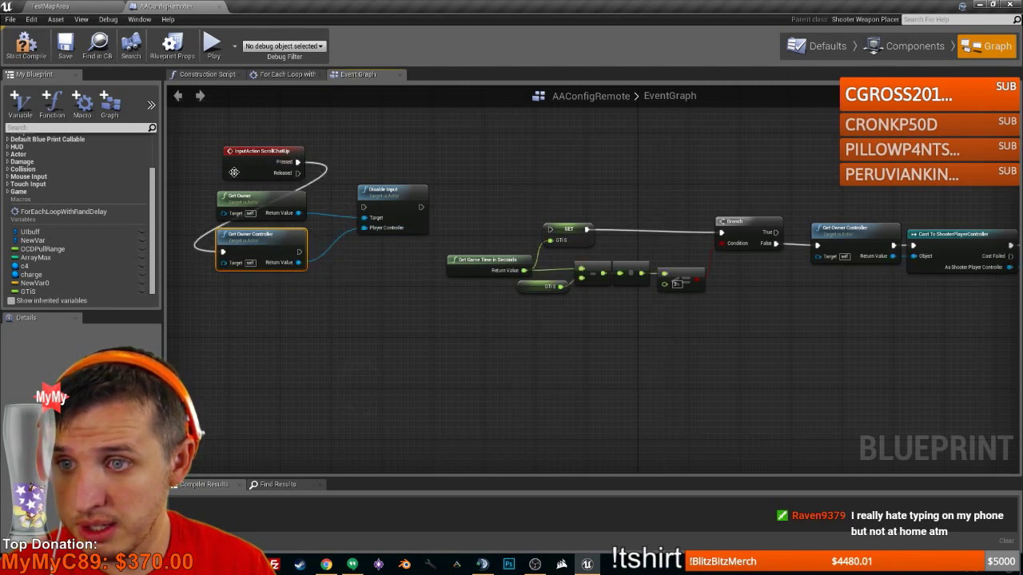
{"action": "left_click_drag", "start_coordinate": [233, 166], "coordinate": [169, 170]}
{"action": "left_click_drag", "start_coordinate": [253, 246], "coordinate": [372, 209]}
{"action": "left_click_drag", "start_coordinate": [429, 207], "coordinate": [557, 230]}
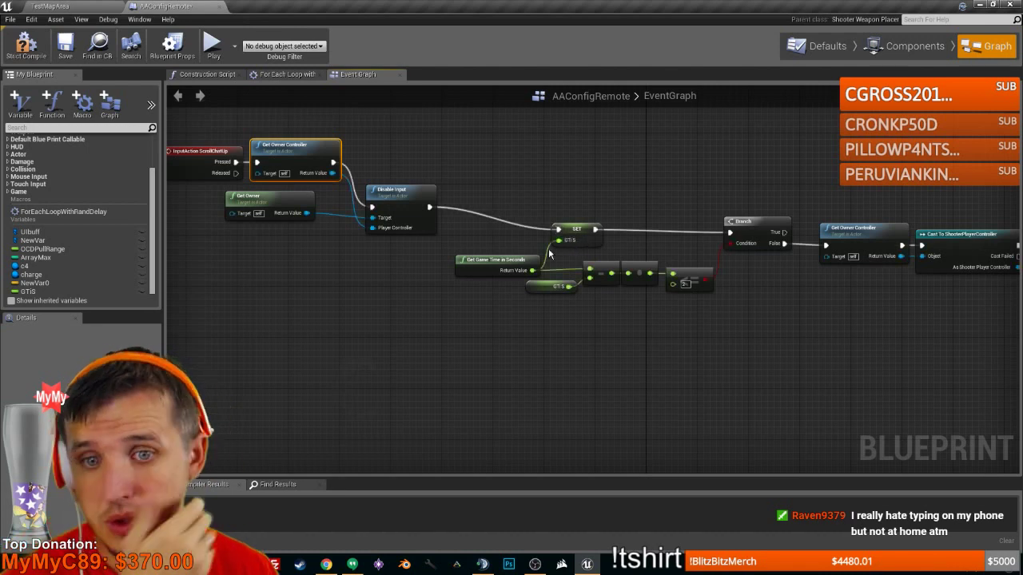
- Shift the event, Get Owner Controller, Get Owner and Disable Input nodes down together to line up with the GTiS setter
{"action": "scroll", "coordinate": [472, 280], "scroll_direction": "down", "scroll_amount": 2}
{"action": "right_click_drag", "start_coordinate": [415, 266], "coordinate": [490, 274]}
{"action": "left_click_drag", "start_coordinate": [500, 281], "coordinate": [351, 181]}
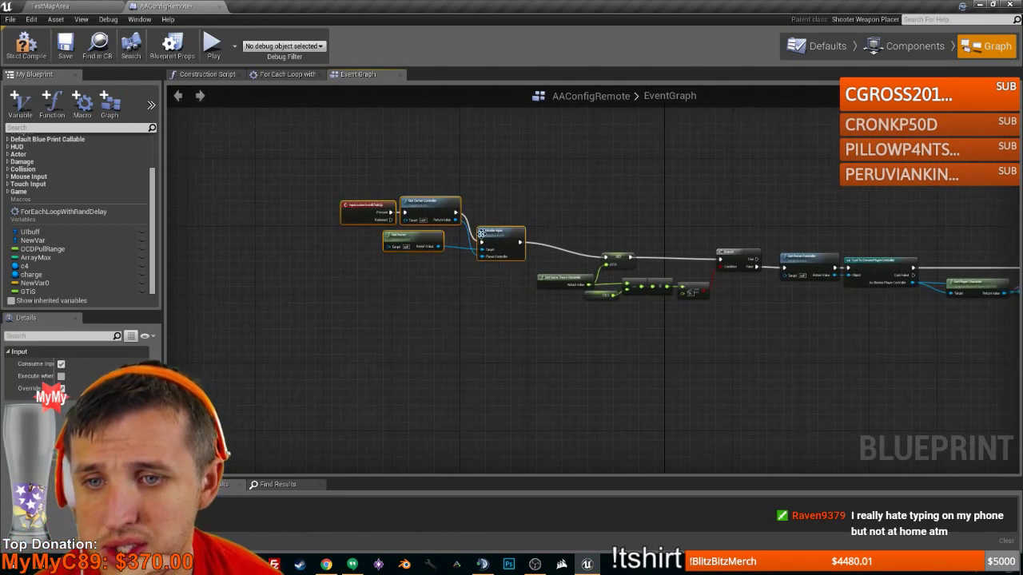
{"action": "left_click_drag", "start_coordinate": [481, 233], "coordinate": [480, 246]}
{"action": "left_click", "coordinate": [467, 223]}
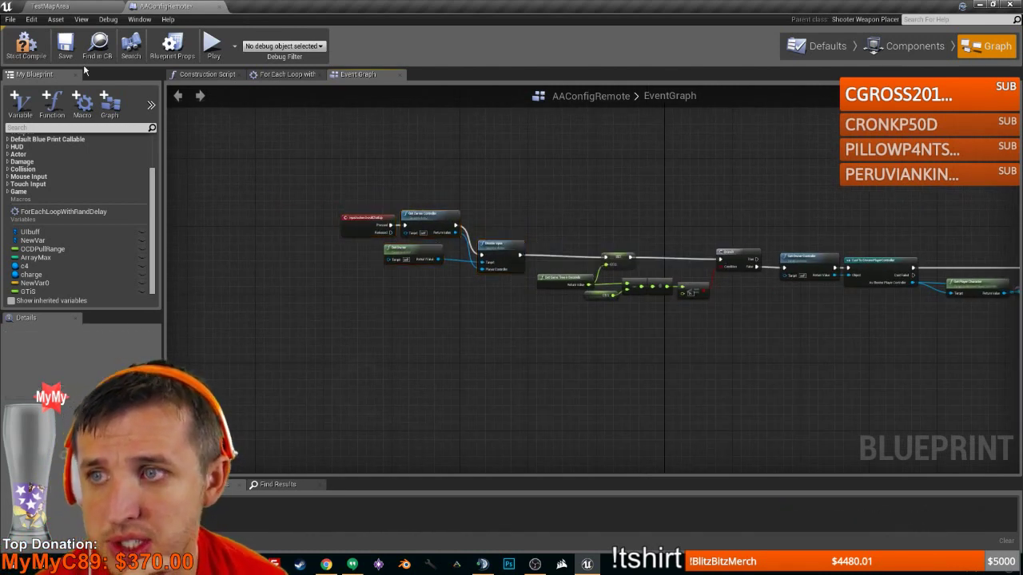
- Save and compile the AAConfigRemote blueprint, and save the TestMapArea level
{"action": "left_click", "coordinate": [65, 46]}
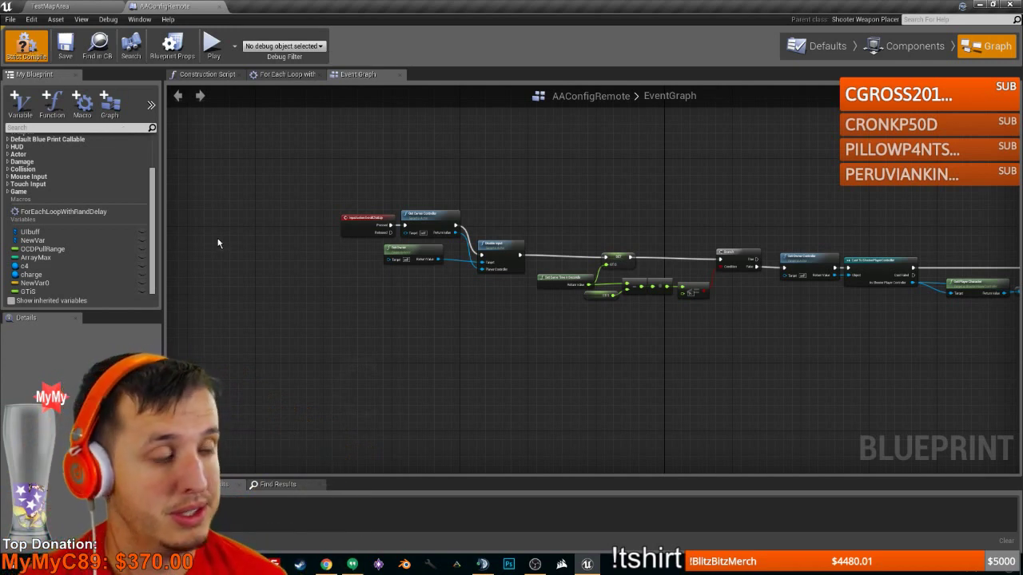
{"action": "left_click", "coordinate": [27, 48]}
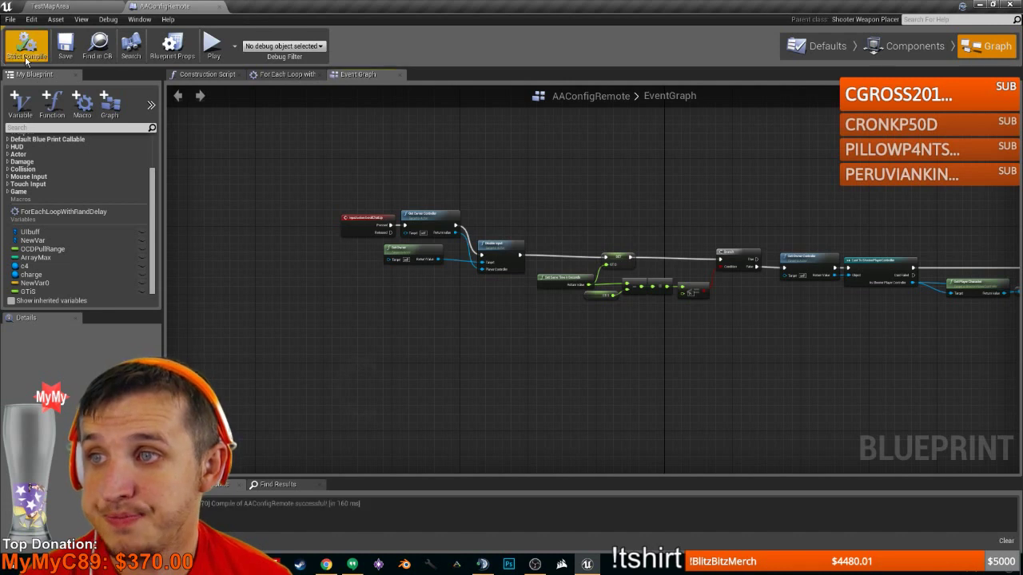
{"action": "left_click", "coordinate": [88, 6]}
{"action": "left_click", "coordinate": [256, 48]}
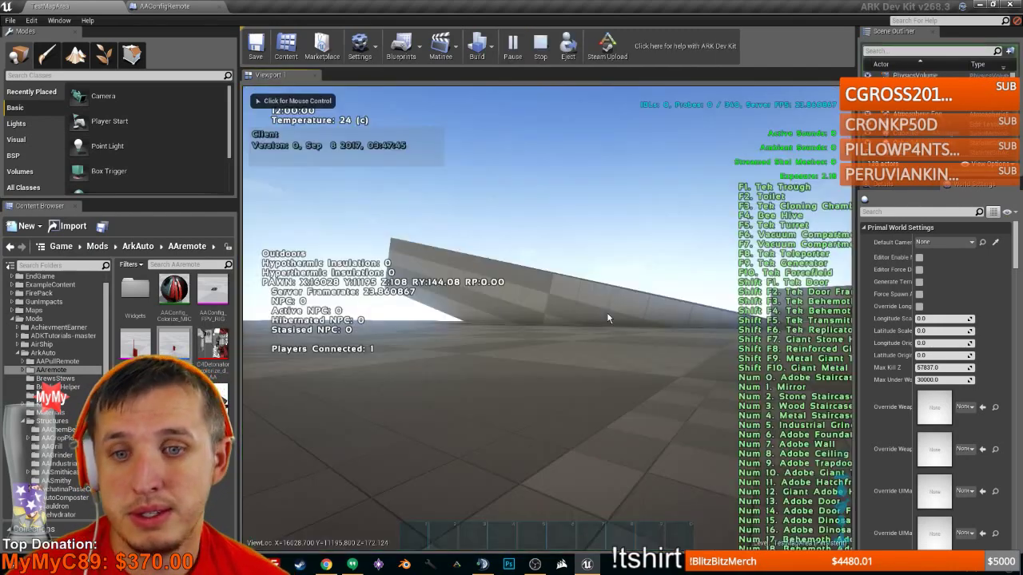
- Run SetCheatPlayer 0 and SetAdminIcon true in the console of the running test session
{"action": "key", "text": "Tab"}
{"action": "key", "text": "Up"}
{"action": "key", "text": "Up"}
{"action": "key", "text": "Up"}
{"action": "key", "text": "Up"}
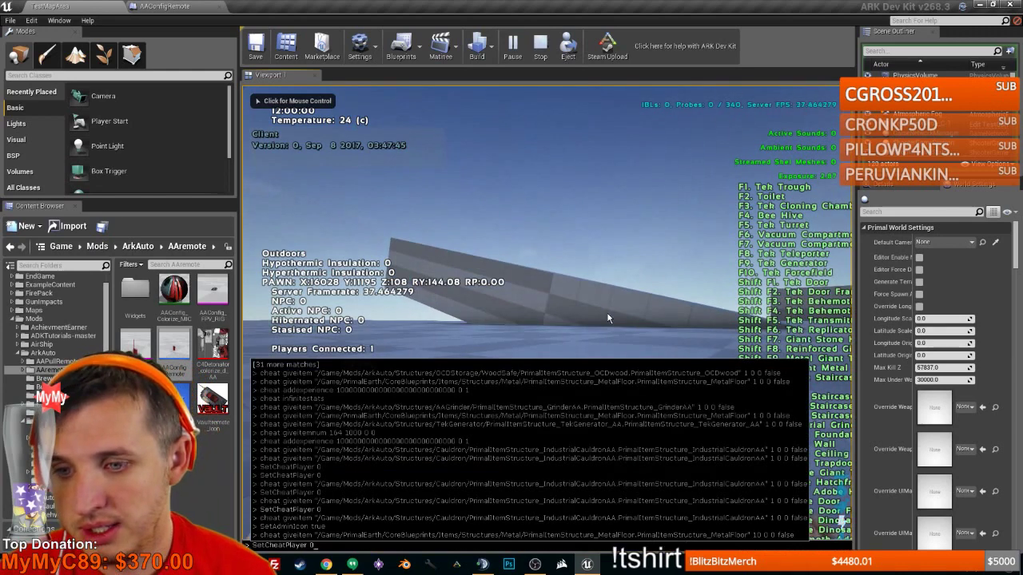
{"action": "key", "text": "Return"}
{"action": "key", "text": "Tab"}
{"action": "key", "text": "Up"}
{"action": "key", "text": "Up"}
{"action": "key", "text": "Up"}
{"action": "key", "text": "Return"}
- Run the cheat giveitem command for PrimalItemStructure_MetalFloor with quantity 10 twice, reusing it from the console history
{"action": "key", "text": "Tab"}
{"action": "key", "text": "Up"}
{"action": "key", "text": "Up"}
{"action": "key", "text": "Up"}
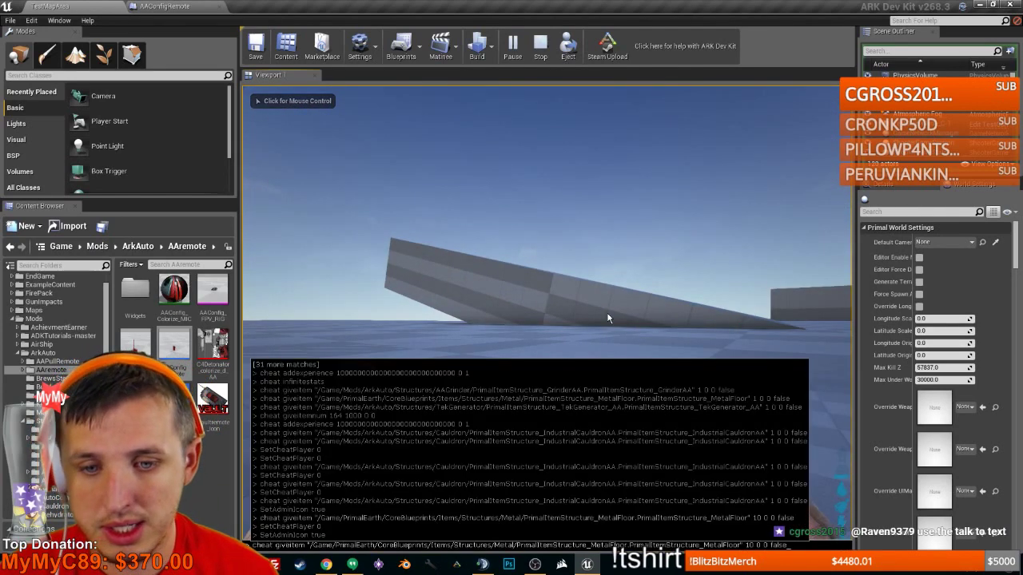
{"action": "key", "text": "Return"}
{"action": "key", "text": "Tab"}
{"action": "key", "text": "Up"}
{"action": "key", "text": "Up"}
{"action": "key", "text": "Up"}
{"action": "key", "text": "Up"}
{"action": "key", "text": "Up"}
{"action": "key", "text": "Up"}
{"action": "key", "text": "Up"}
{"action": "key", "text": "Up"}
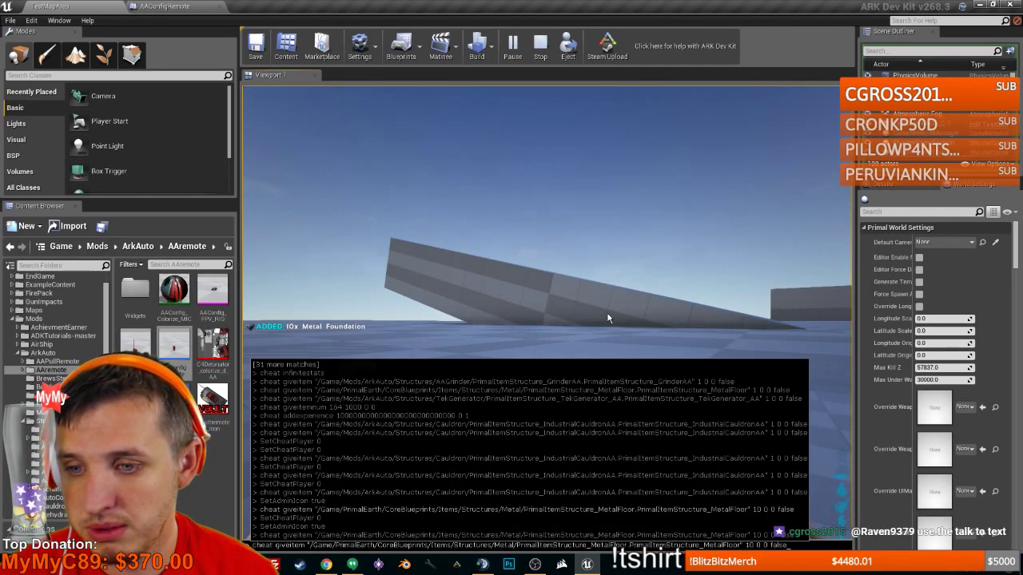
{"action": "key", "text": "Return"}
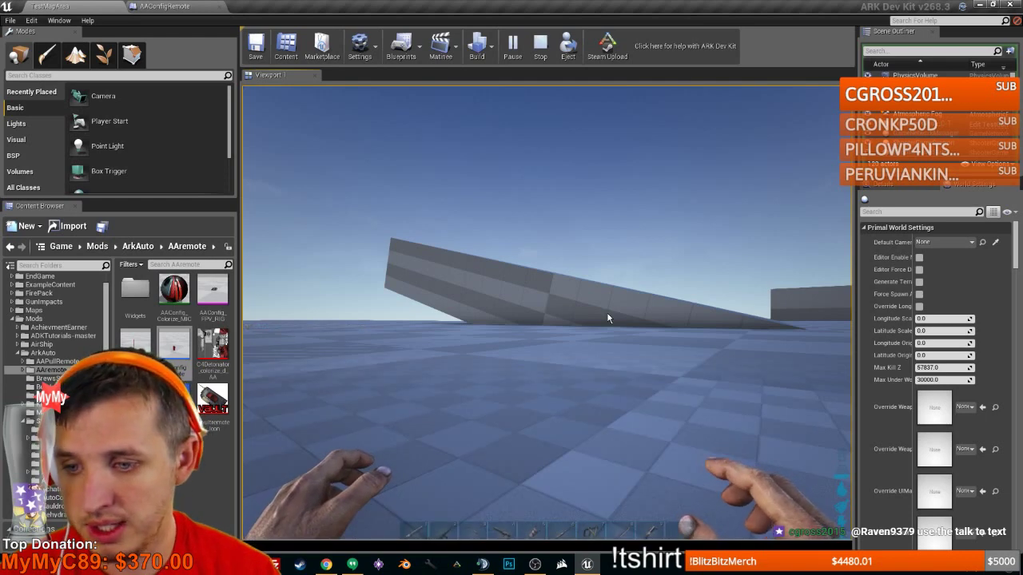
- Assign the red remote to the first hotbar slot and drop all the remaining inventory items
{"action": "left_click", "coordinate": [607, 318]}
{"action": "key", "text": "i"}
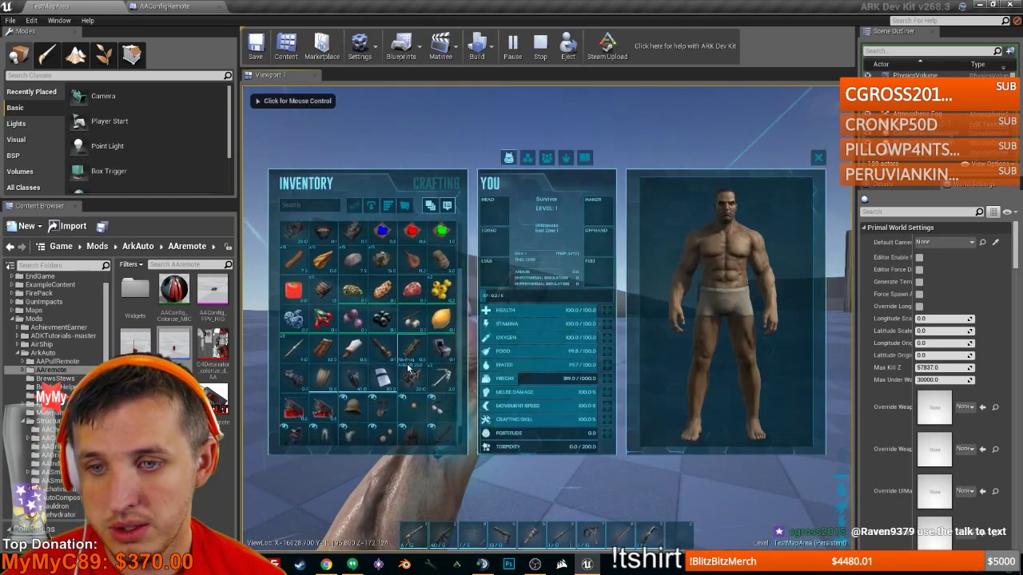
{"action": "left_click_drag", "start_coordinate": [320, 369], "coordinate": [413, 536]}
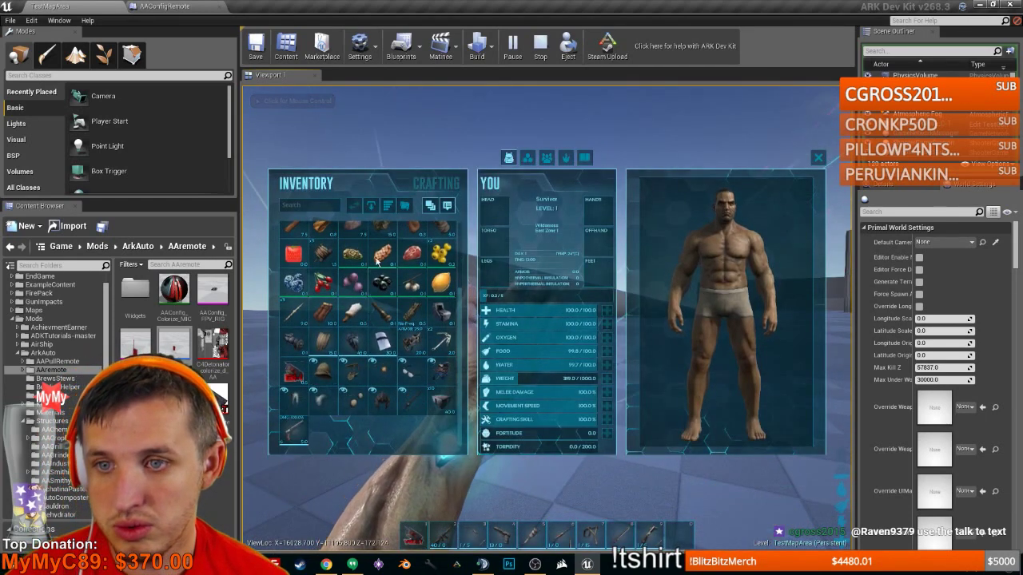
{"action": "left_click", "coordinate": [370, 206]}
{"action": "left_click", "coordinate": [502, 337]}
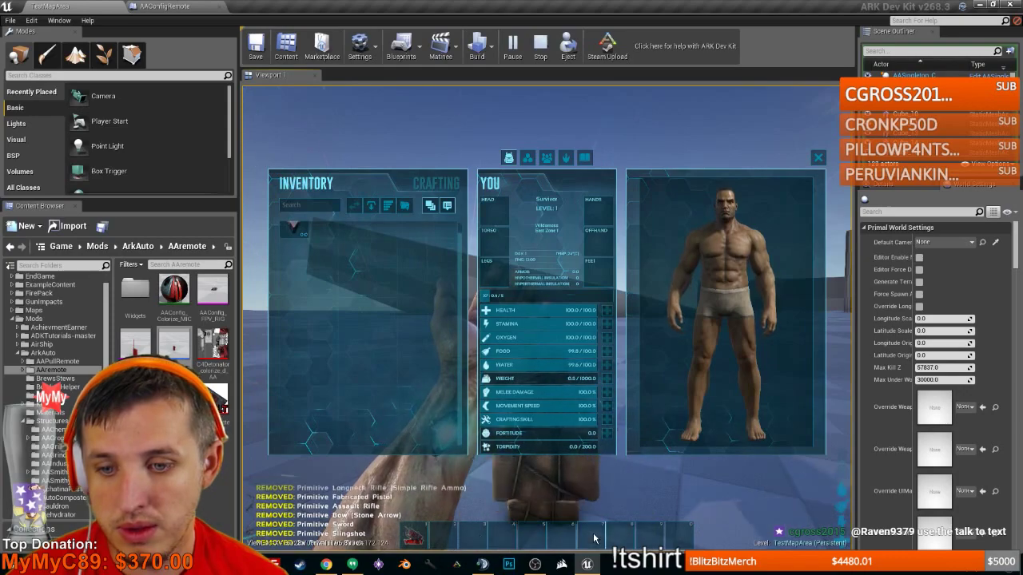
- Retrieve the 10 metal foundations from the dropped bag into the second hotbar slot
{"action": "key", "text": "Escape"}
{"action": "key", "text": "i"}
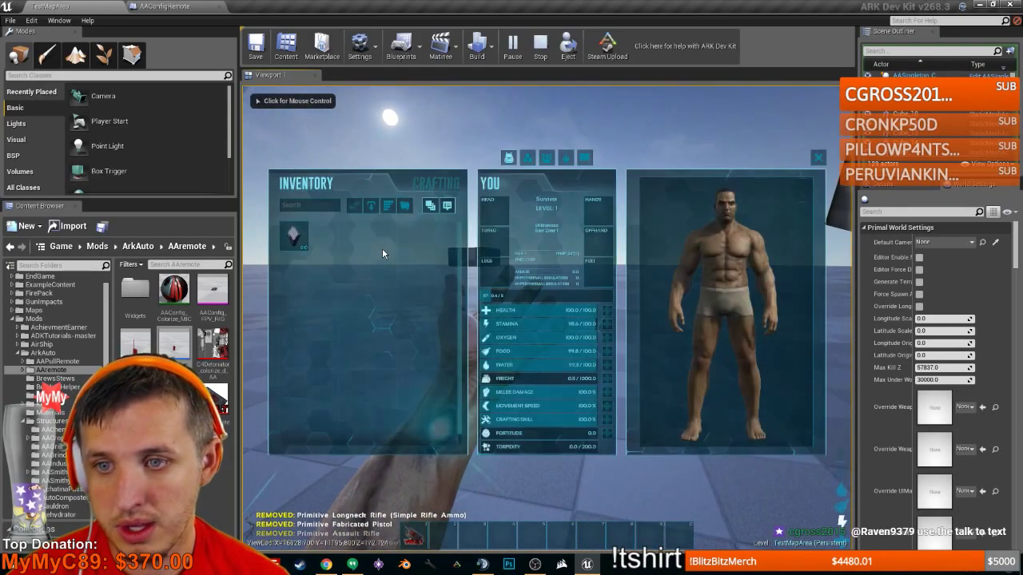
{"action": "key", "text": "i"}
{"action": "key", "text": "e"}
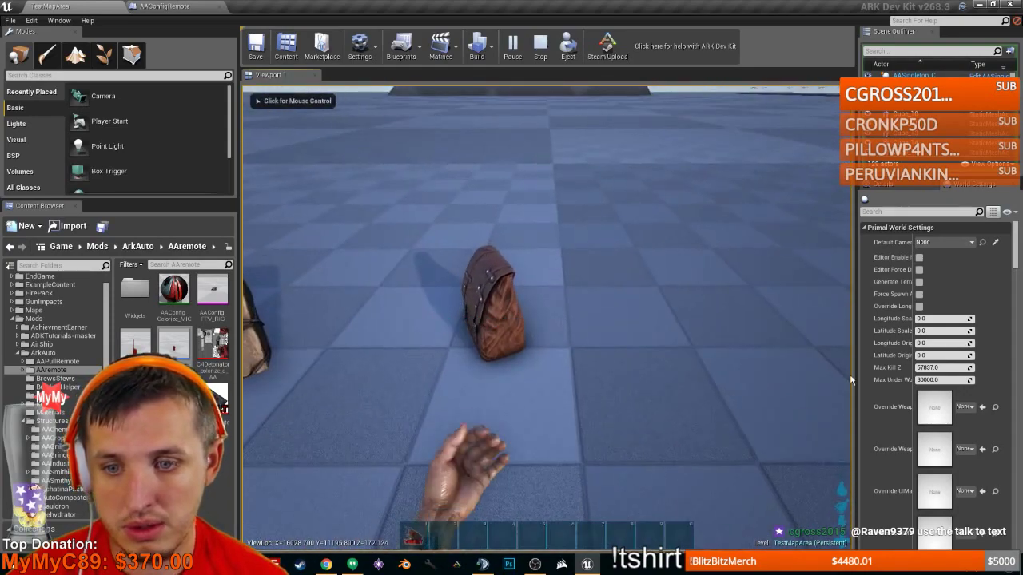
{"action": "left_click_drag", "start_coordinate": [683, 239], "coordinate": [444, 535]}
{"action": "key", "text": "f"}
- Equip the metal foundation and place one on the ground ahead
{"action": "key", "text": "2"}
{"action": "key", "text": "1"}
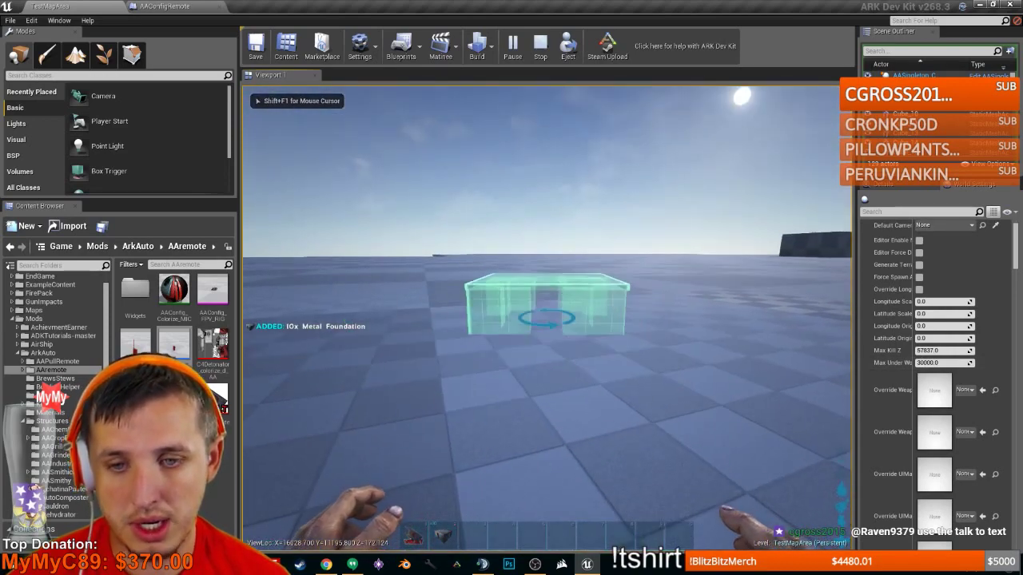
{"action": "left_click", "coordinate": [548, 319]}
- Climb onto the placed metal foundation with the remote equipped, and open and close the global chat
{"action": "key", "text": "w"}
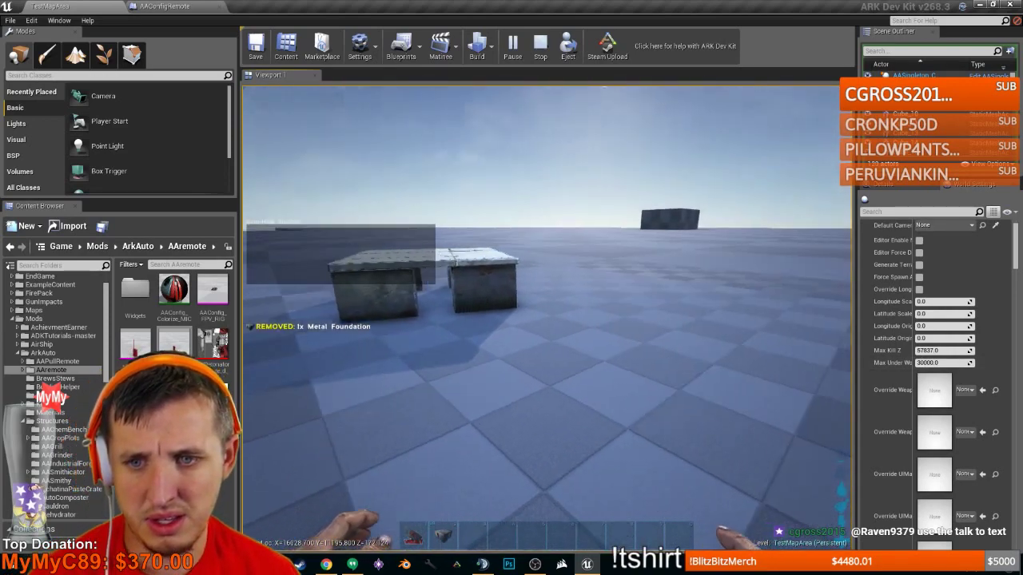
{"action": "key", "text": "a"}
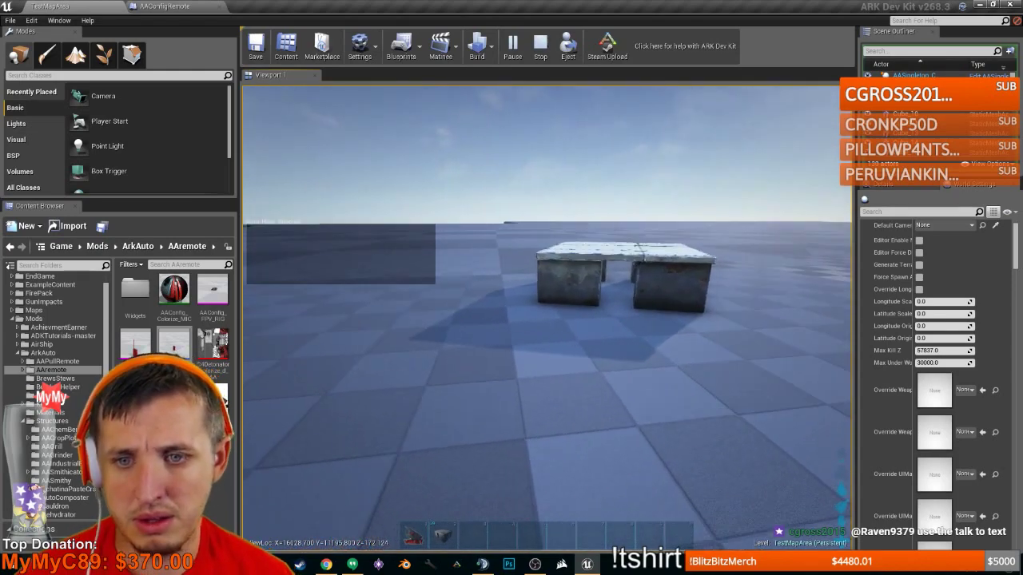
{"action": "key", "text": "1"}
{"action": "key", "text": "w"}
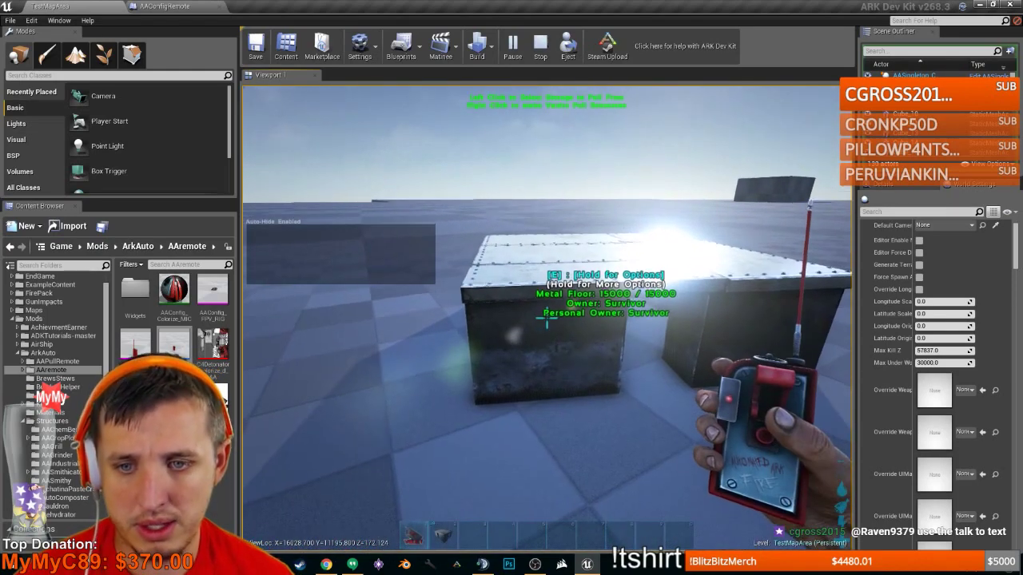
{"action": "key", "text": "w"}
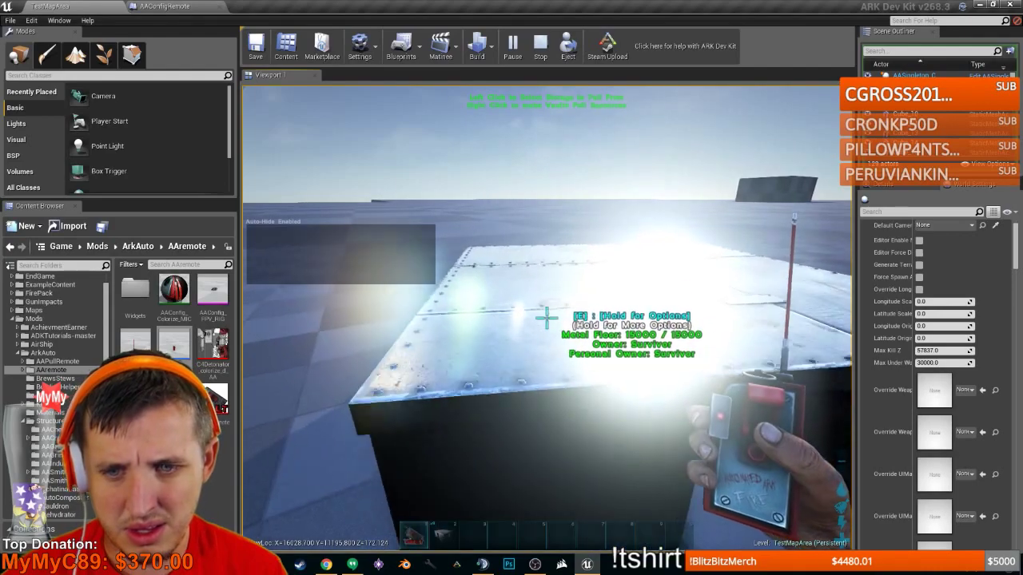
{"action": "key", "text": "space"}
{"action": "key", "text": "d"}
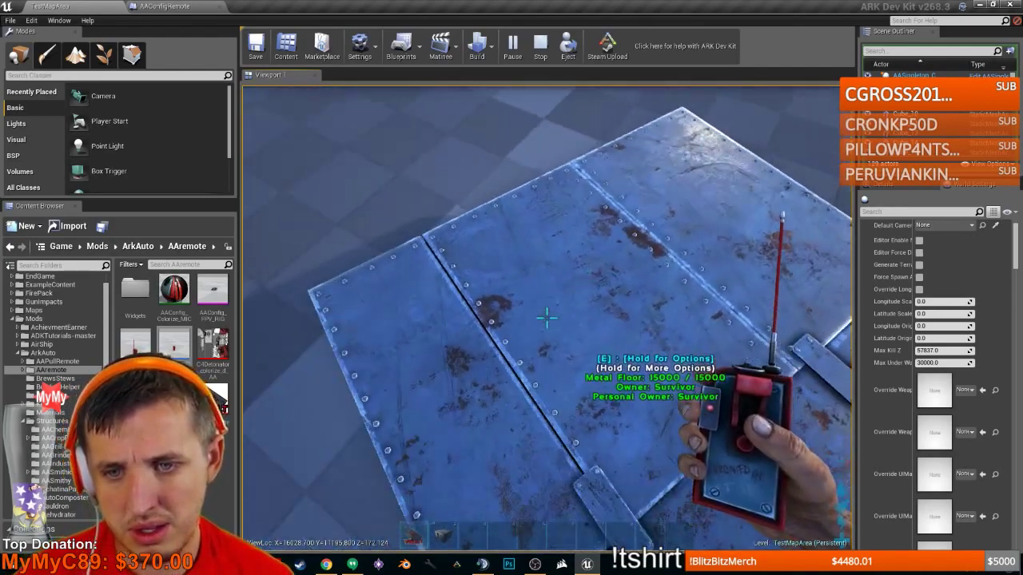
{"action": "key", "text": "Return"}
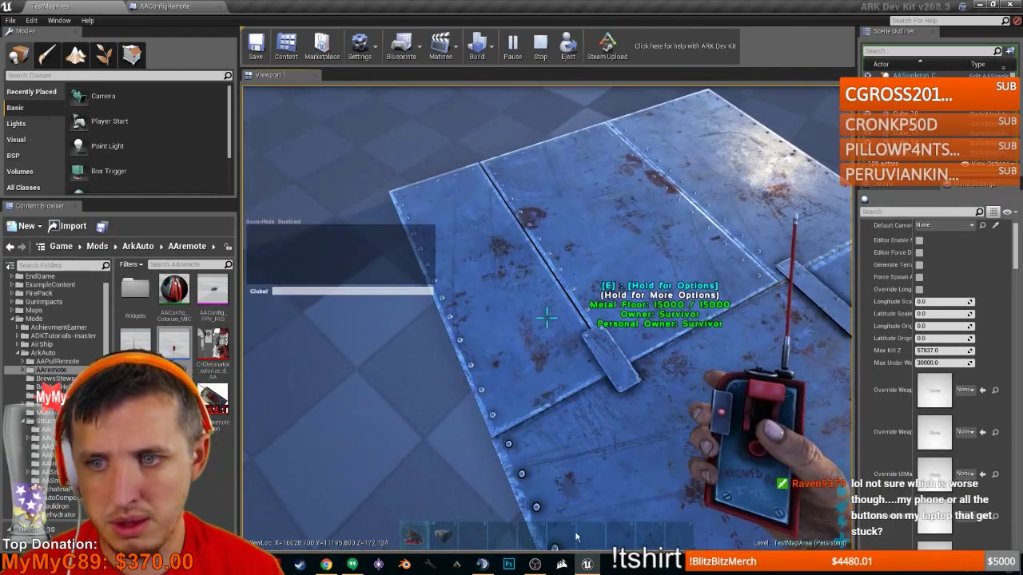
{"action": "key", "text": "Escape"}
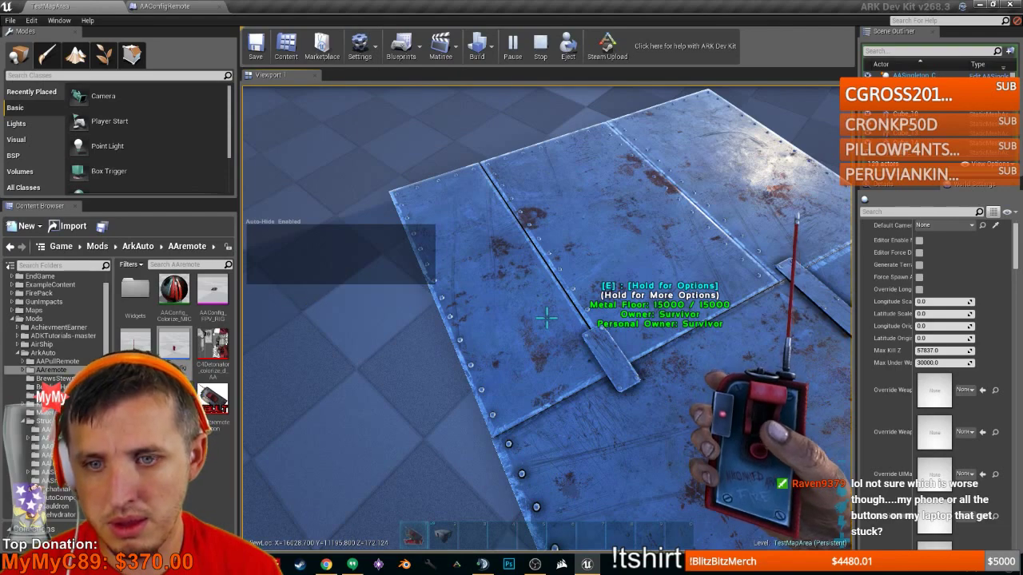
- Release the mouse from the game and detach the AAConfigRemote editor from the main window
{"action": "key", "text": "shift+F1"}
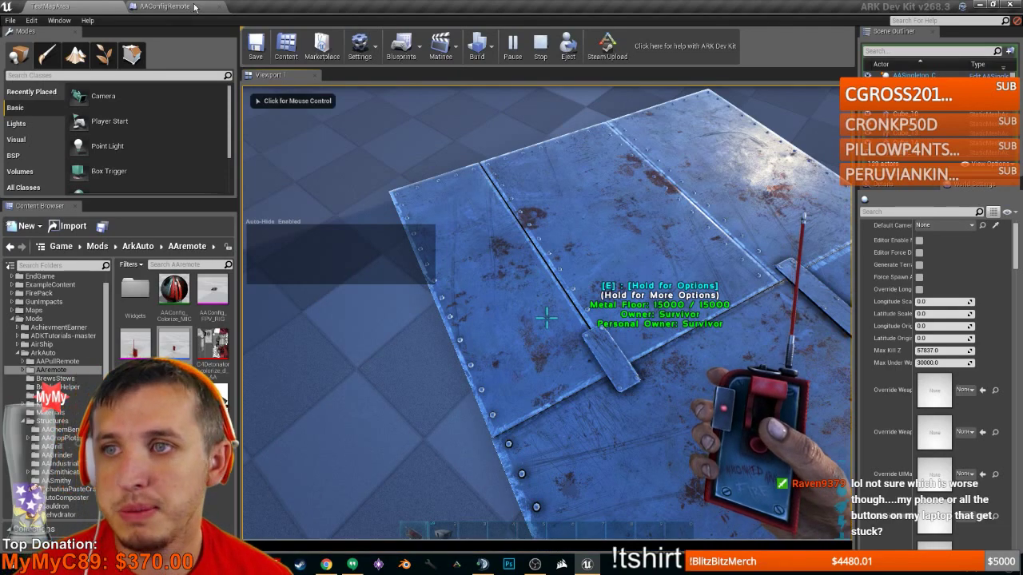
{"action": "left_click_drag", "start_coordinate": [194, 8], "coordinate": [0, 47]}
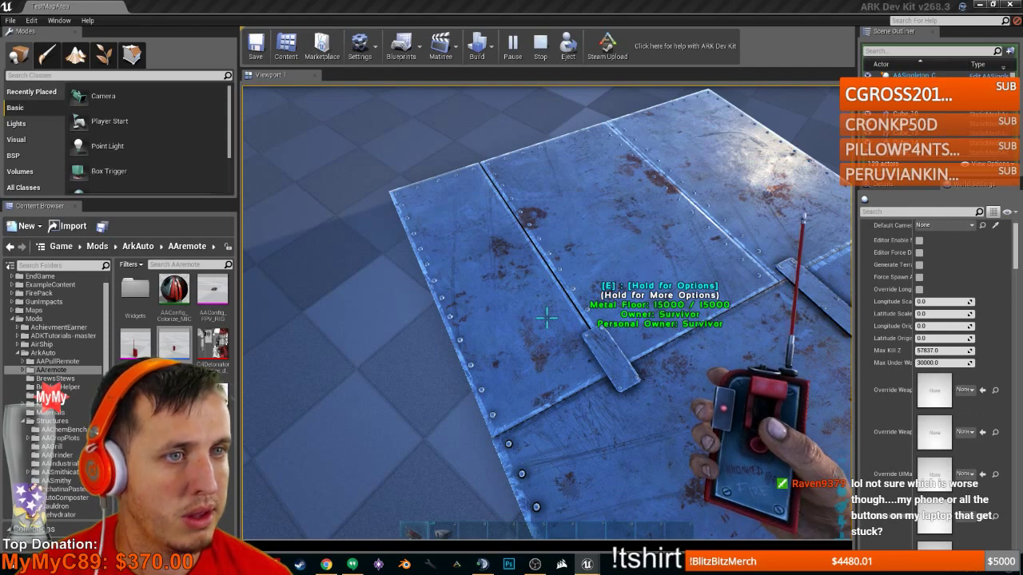
- Look at the foundation once more with the remote, end the test session and start a new one
{"action": "left_click", "coordinate": [547, 317]}
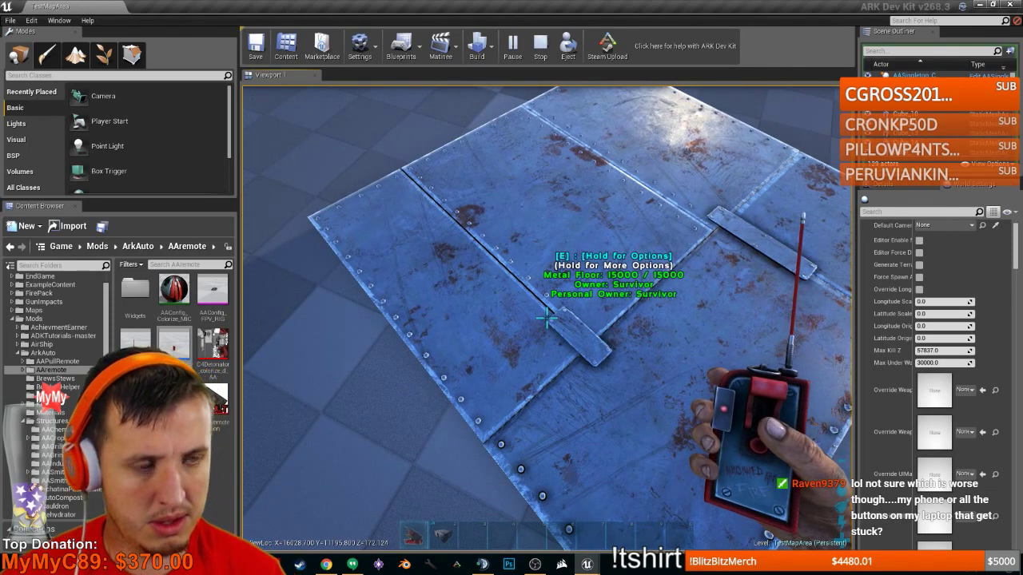
{"action": "key", "text": "shift+F1"}
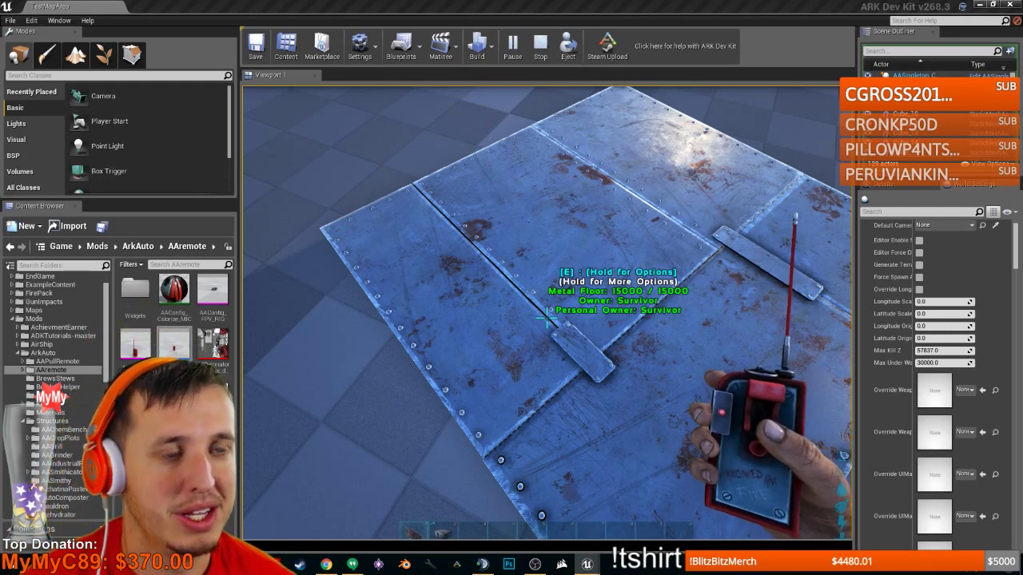
{"action": "key", "text": "Escape"}
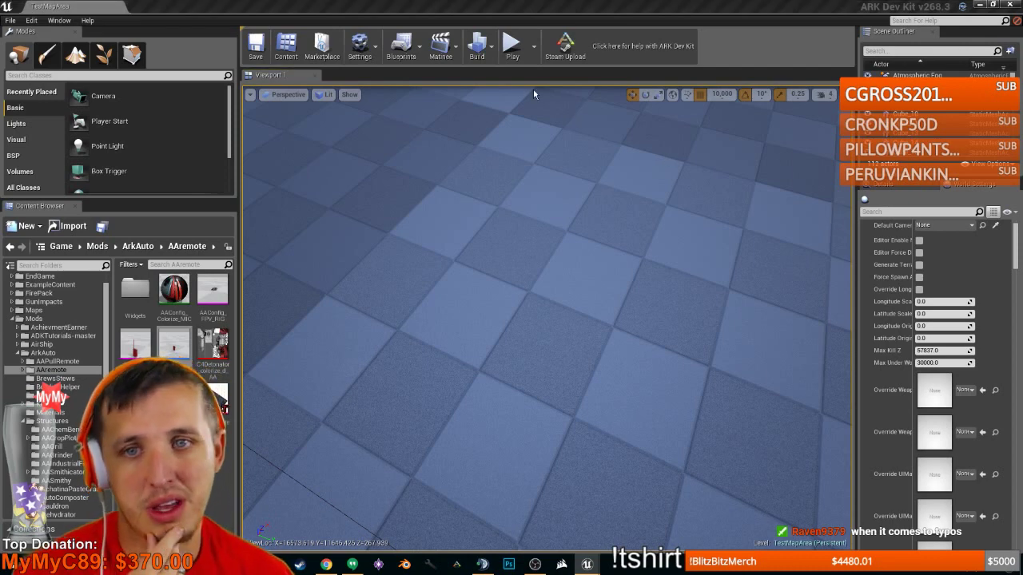
{"action": "left_click", "coordinate": [511, 46]}
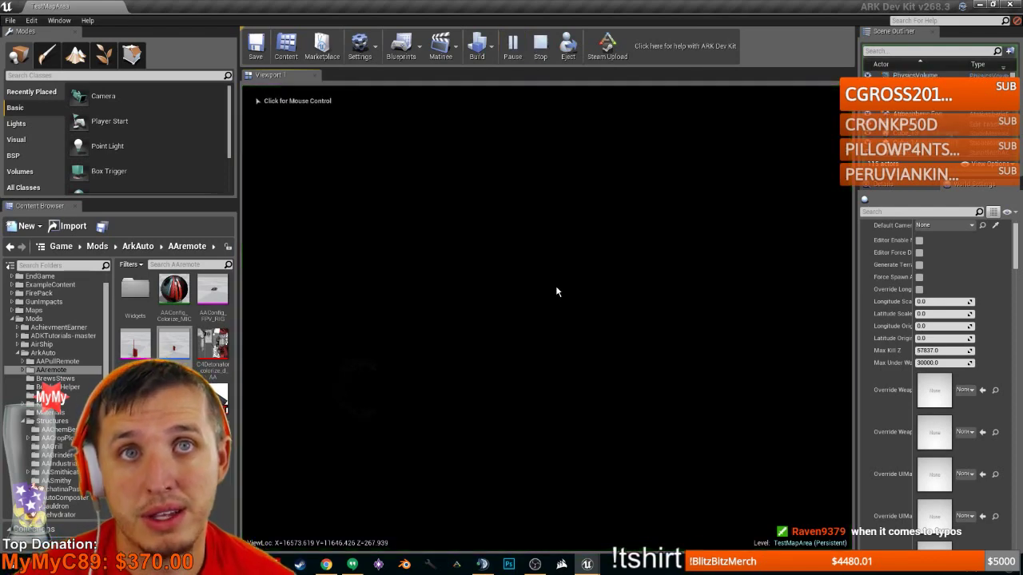
- Put the remote in the first hotbar slot of the new session, clear the other slots and drop everything else
{"action": "key", "text": "i"}
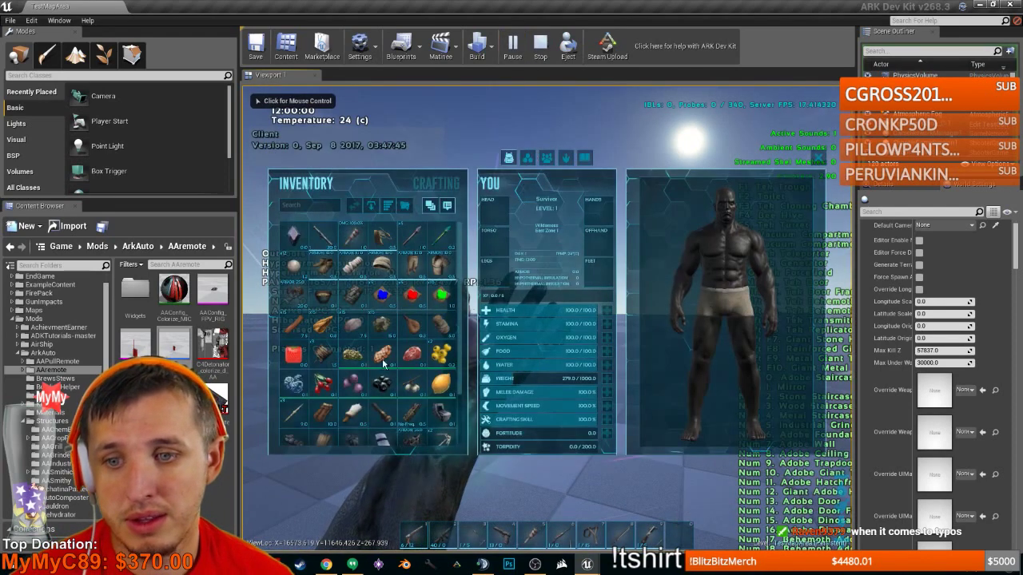
{"action": "left_click_drag", "start_coordinate": [322, 400], "coordinate": [413, 537]}
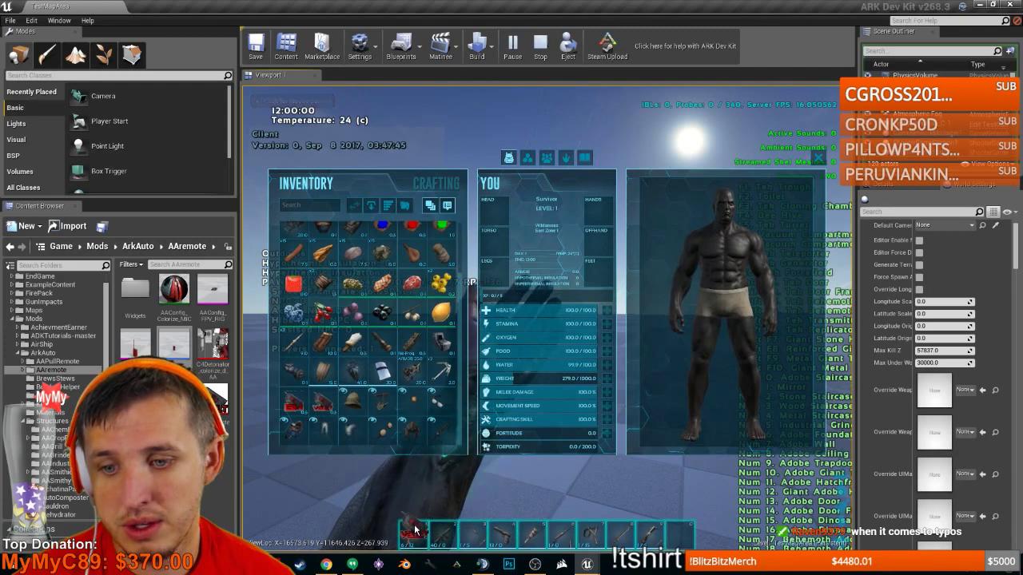
{"action": "double_click", "coordinate": [445, 543]}
{"action": "double_click", "coordinate": [482, 539]}
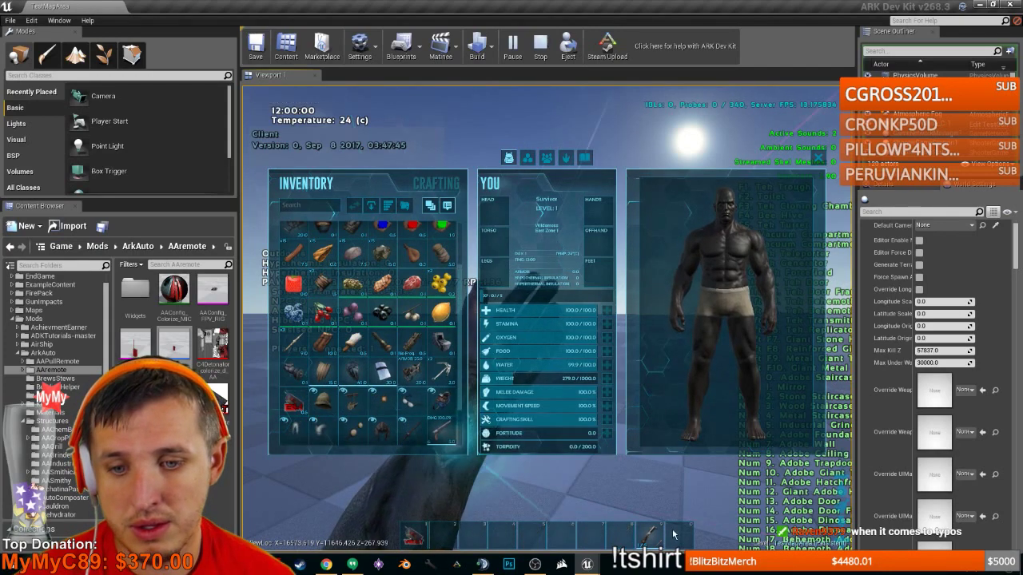
{"action": "left_click", "coordinate": [369, 208]}
{"action": "left_click", "coordinate": [488, 338]}
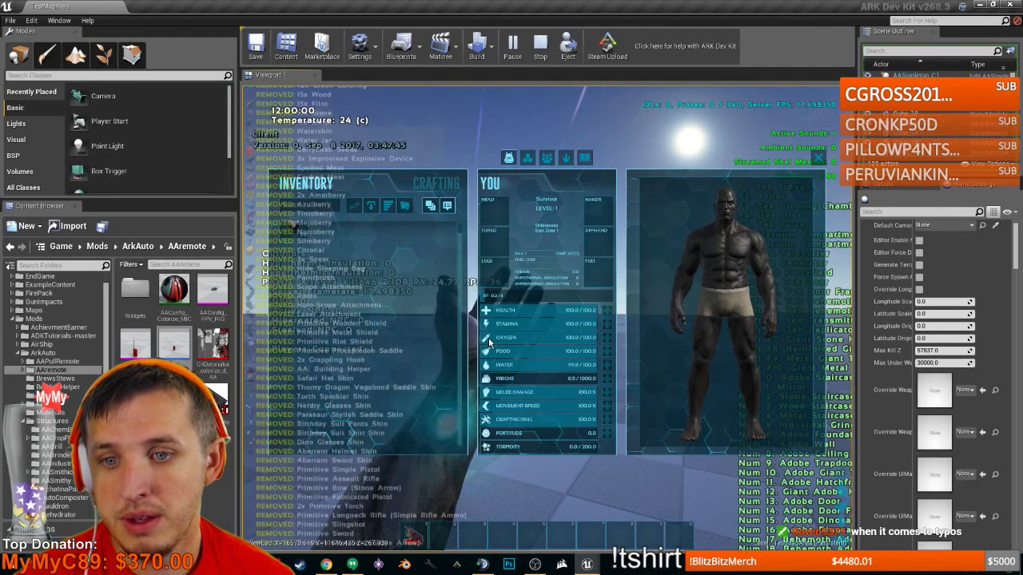
- Close the inventory and give the player 10 metal foundations with the recalled cheat giveitem command
{"action": "key", "text": "i"}
{"action": "key", "text": "Tab"}
{"action": "key", "text": "Tab"}
{"action": "key", "text": "Up"}
{"action": "key", "text": "Return"}
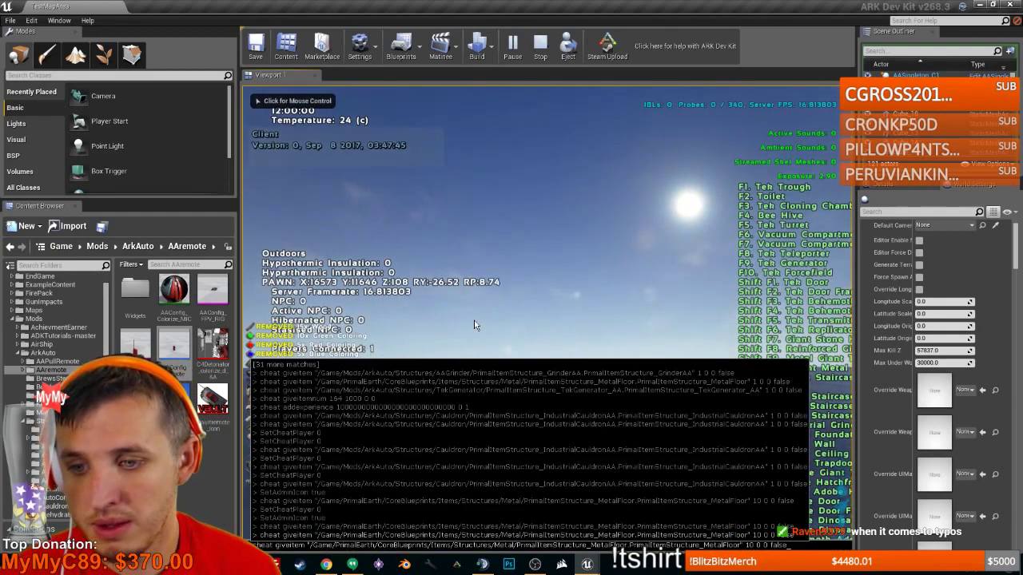
- Run SetCheatPlayer 0 and SetAdminIcon true from the console history in the restarted session
{"action": "key", "text": "Tab"}
{"action": "key", "text": "Tab"}
{"action": "key", "text": "Up"}
{"action": "key", "text": "Up"}
{"action": "key", "text": "Up"}
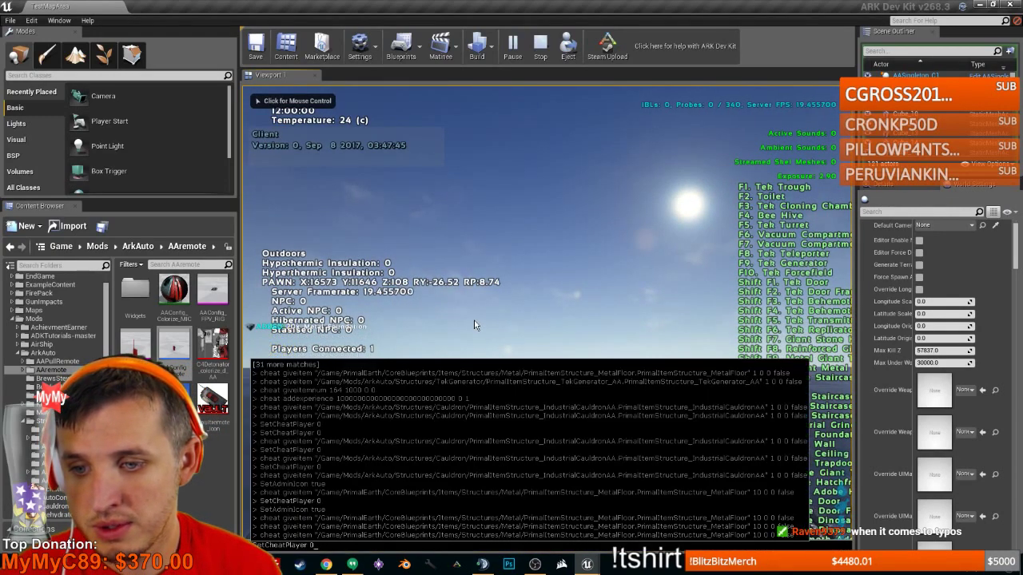
{"action": "key", "text": "Return"}
{"action": "key", "text": "Tab"}
{"action": "key", "text": "Up"}
{"action": "key", "text": "Up"}
{"action": "key", "text": "Up"}
{"action": "key", "text": "Up"}
{"action": "key", "text": "Up"}
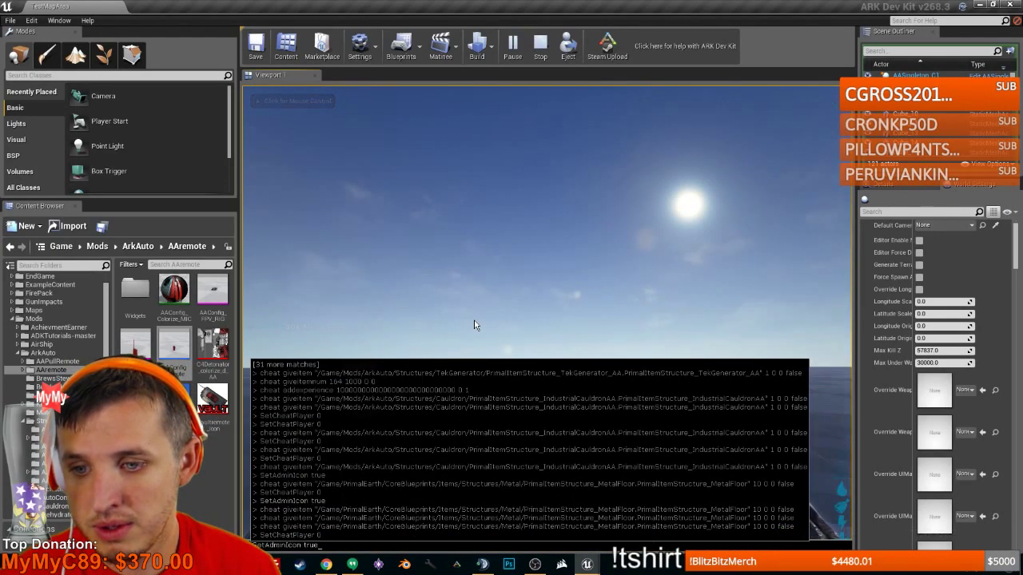
{"action": "key", "text": "Return"}
- Repeat the cheat giveitem command for another 10 metal foundations
{"action": "key", "text": "Tab"}
{"action": "key", "text": "Up"}
{"action": "key", "text": "Up"}
{"action": "key", "text": "Up"}
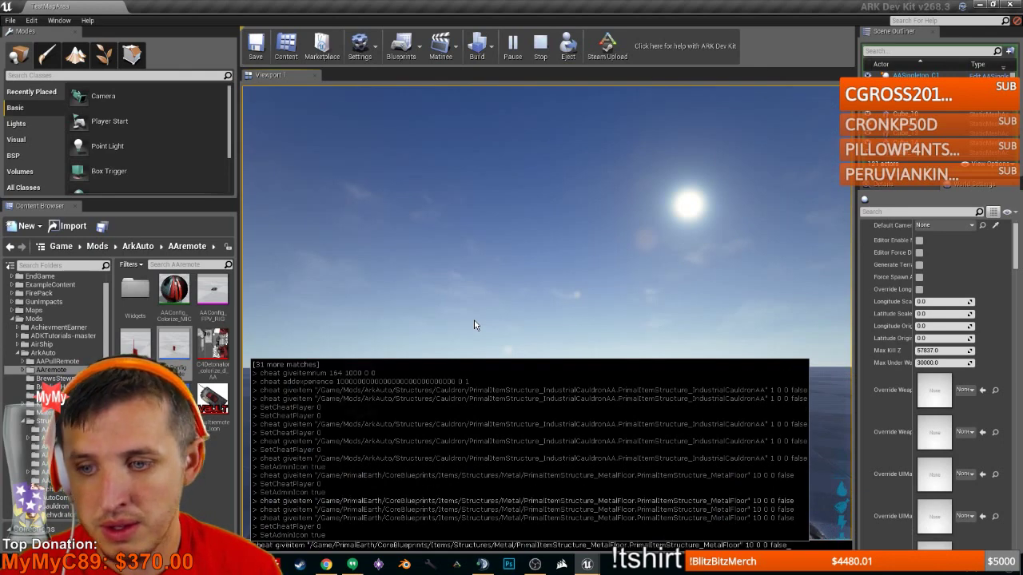
{"action": "key", "text": "Return"}
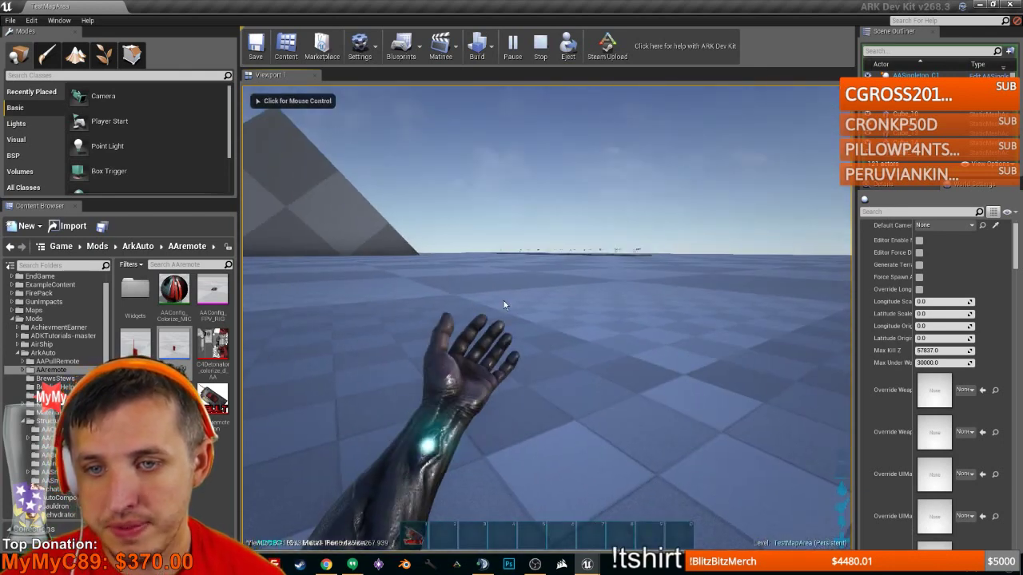
- Assign the metal foundations in the inventory to the second hotbar slot
{"action": "key", "text": "i"}
{"action": "key", "text": "2"}
{"action": "key", "text": "i"}
{"action": "left_click", "coordinate": [310, 237]}
- Place a metal foundation on the ground and equip the remote facing it
{"action": "key", "text": "1"}
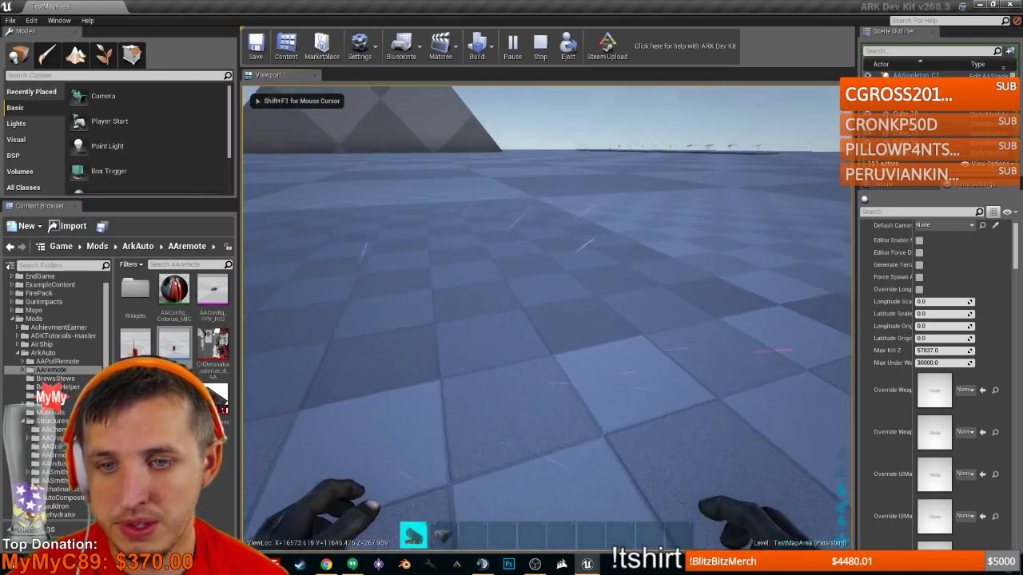
{"action": "key", "text": "2"}
{"action": "key", "text": "1"}
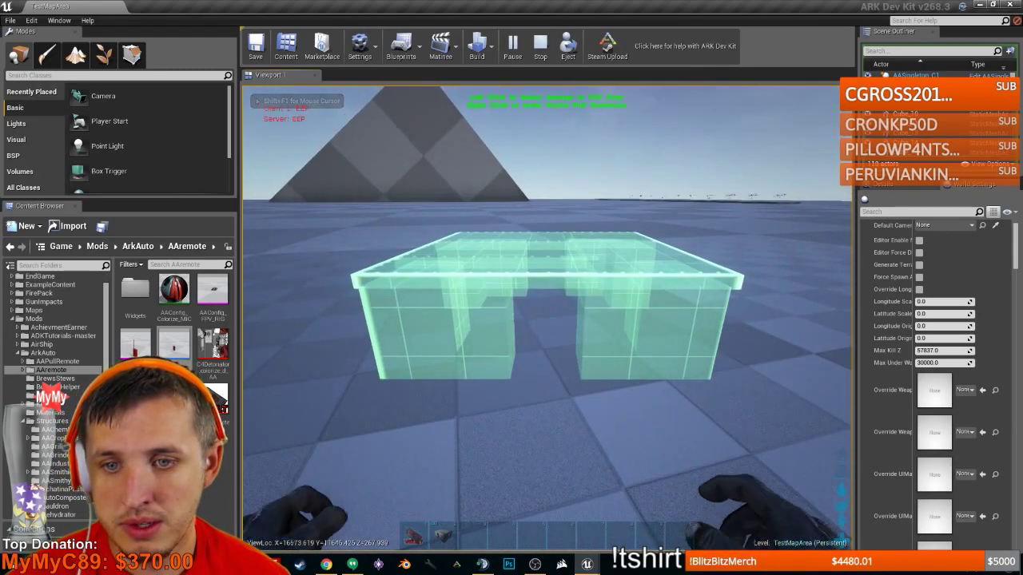
{"action": "left_click", "coordinate": [547, 319]}
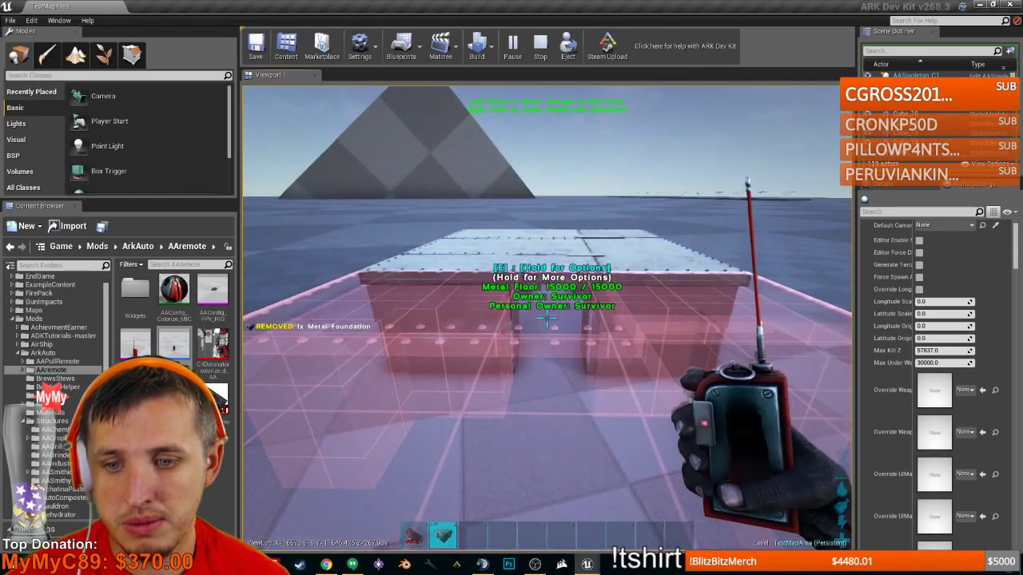
- Get up onto the metal foundation and place the first C4 charges on it with the remote
{"action": "key", "text": "2"}
{"action": "key", "text": "w"}
{"action": "key", "text": "space"}
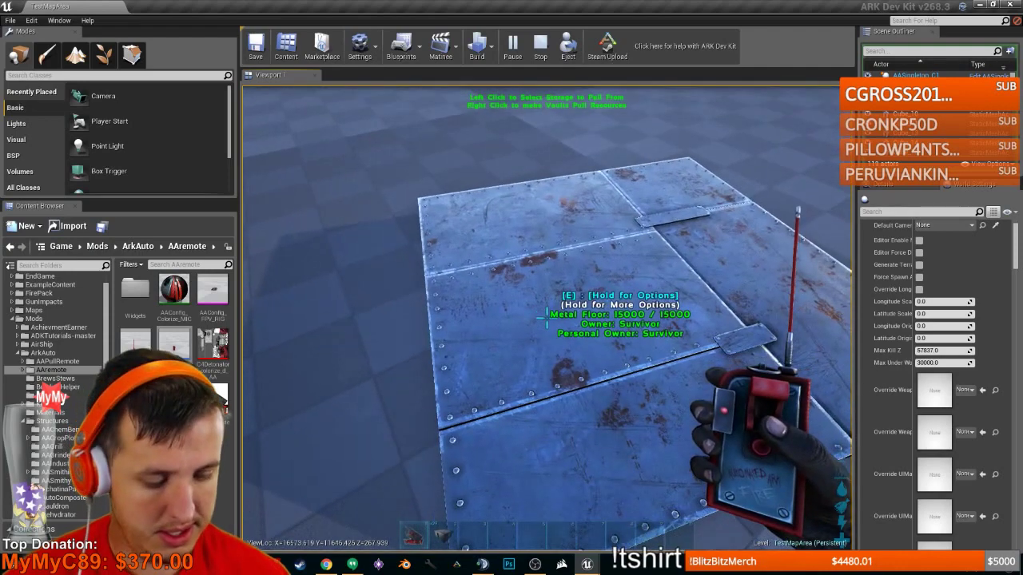
{"action": "left_click", "coordinate": [546, 319]}
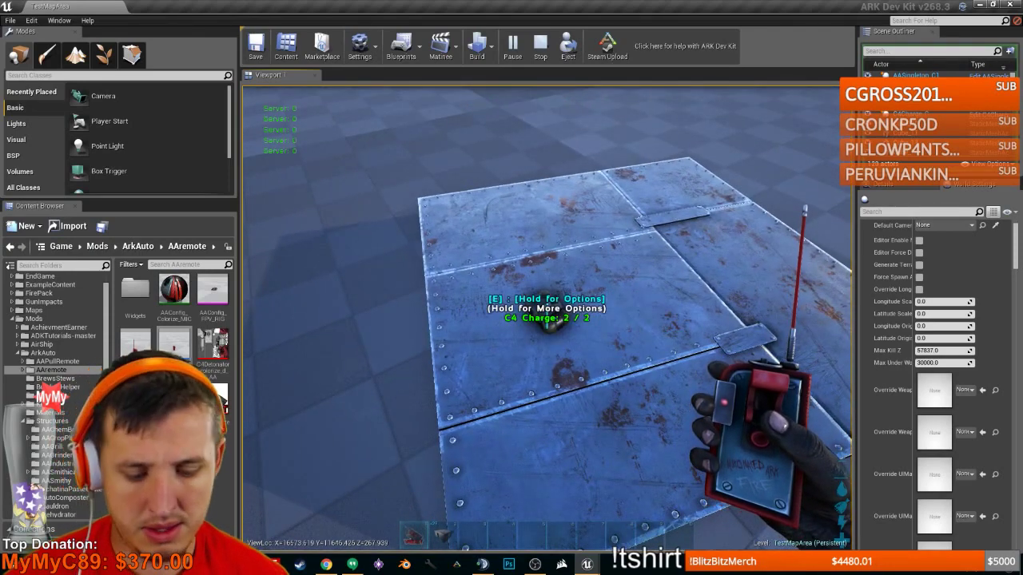
{"action": "right_click", "coordinate": [546, 320]}
{"action": "left_click", "coordinate": [546, 320]}
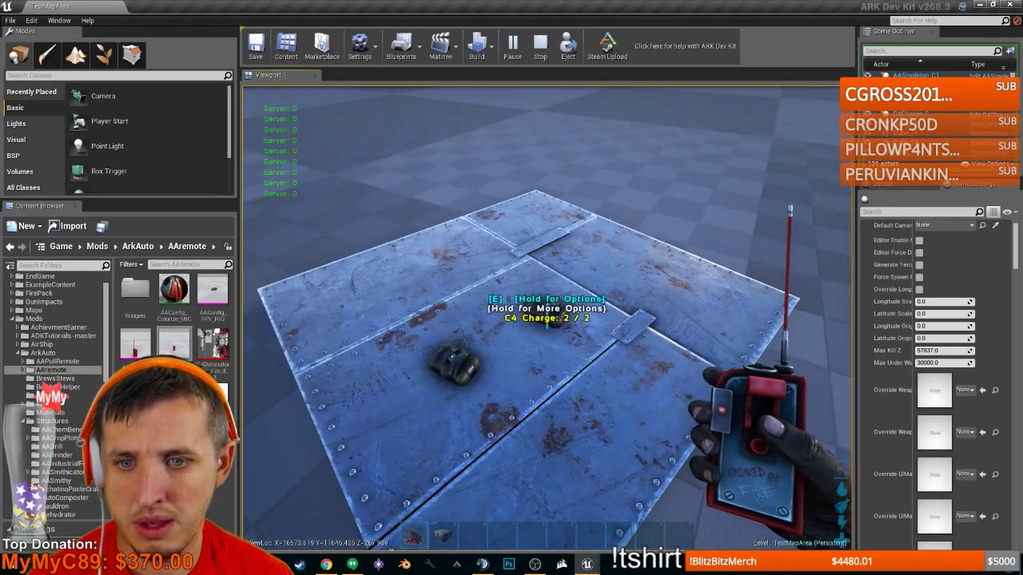
- Keep firing the remote to place more C4 charges in a ring on the metal foundation, then release the cursor
{"action": "right_click", "coordinate": [546, 318]}
{"action": "left_click", "coordinate": [547, 318]}
{"action": "right_click", "coordinate": [547, 318]}
{"action": "left_click", "coordinate": [546, 318]}
{"action": "right_click", "coordinate": [546, 318]}
{"action": "left_click", "coordinate": [546, 318]}
{"action": "right_click", "coordinate": [546, 318]}
{"action": "left_click", "coordinate": [546, 318]}
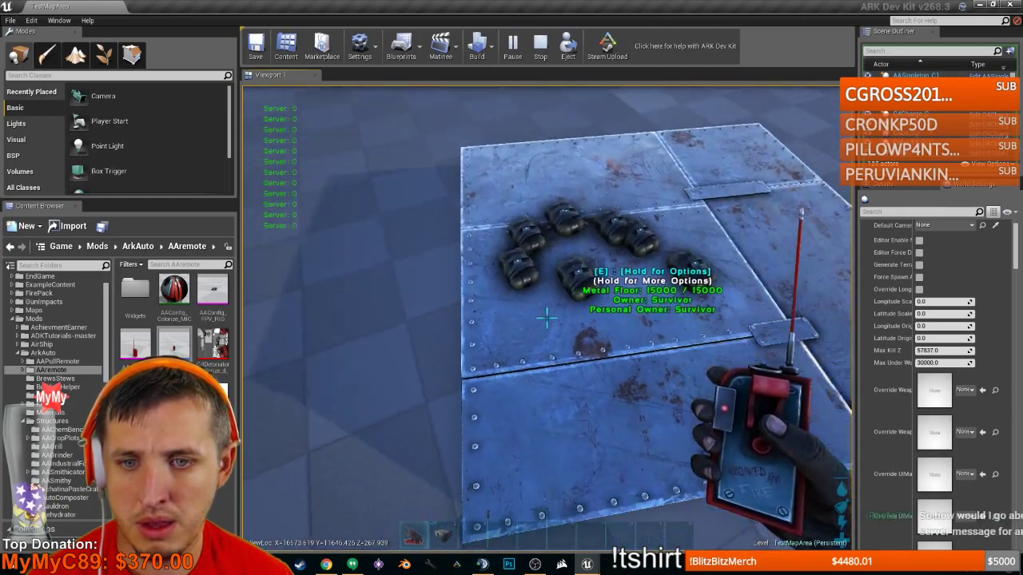
{"action": "right_click", "coordinate": [546, 318]}
{"action": "left_click", "coordinate": [547, 318]}
{"action": "right_click", "coordinate": [547, 318]}
{"action": "left_click", "coordinate": [546, 318]}
{"action": "right_click", "coordinate": [546, 318]}
{"action": "left_click", "coordinate": [547, 318]}
{"action": "right_click", "coordinate": [546, 318]}
{"action": "left_click", "coordinate": [546, 318]}
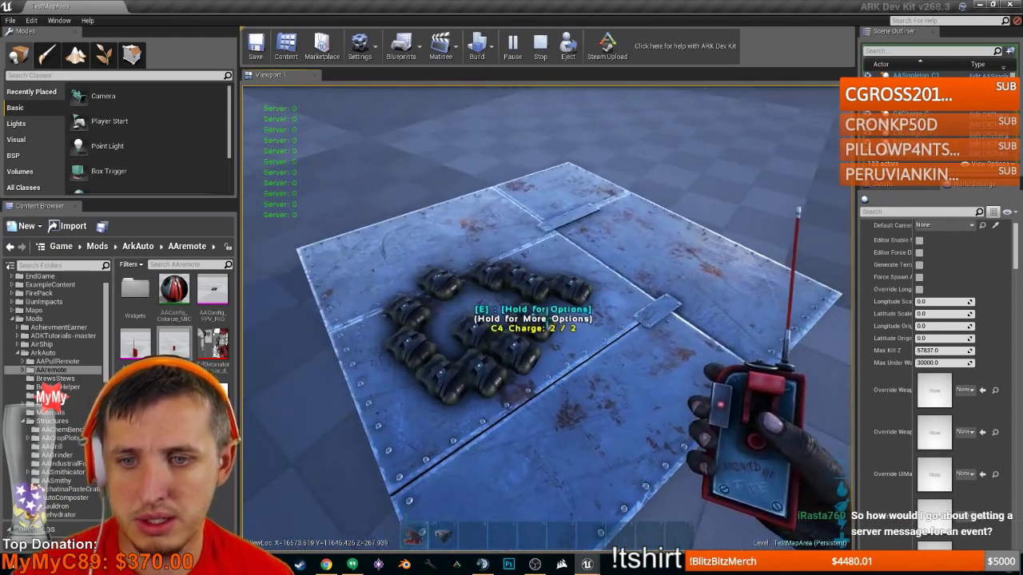
{"action": "key", "text": "shift+F1"}
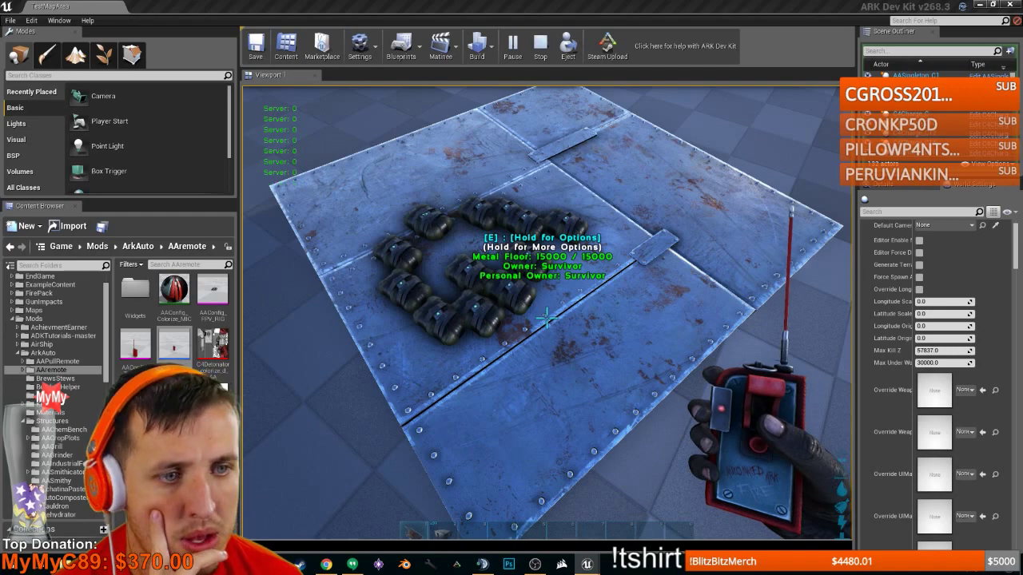
- Re-equip the remote and place a single C4 charge beside the ring, at the foundation's joint plate
{"action": "left_click", "coordinate": [604, 277]}
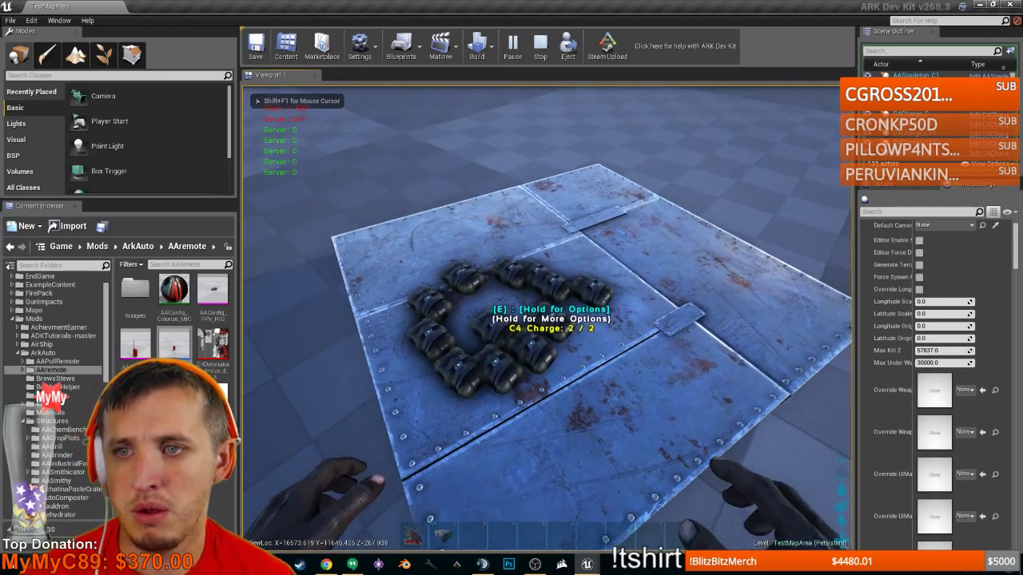
{"action": "key", "text": "1"}
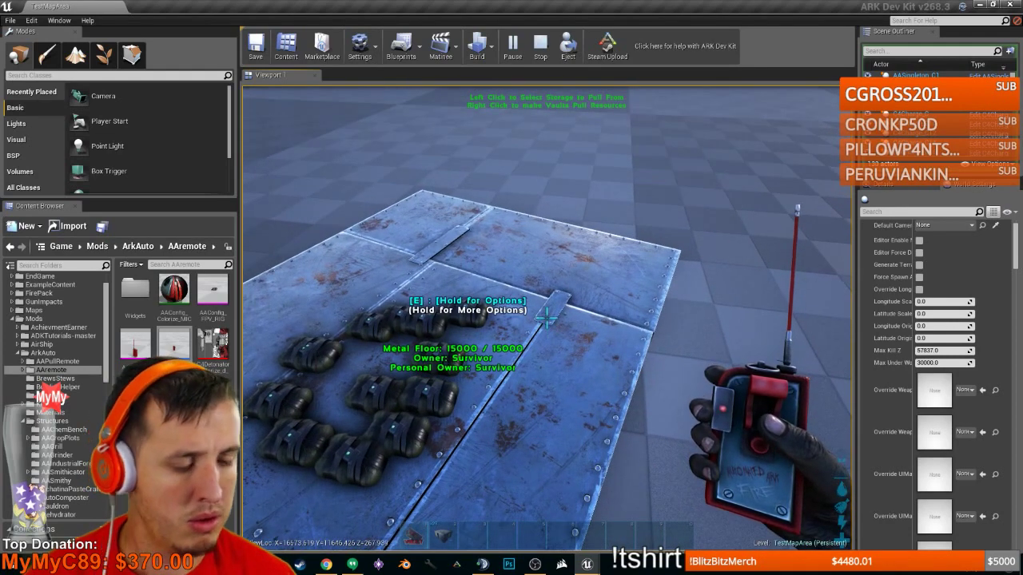
{"action": "right_click", "coordinate": [547, 318]}
{"action": "key", "text": "shift+F1"}
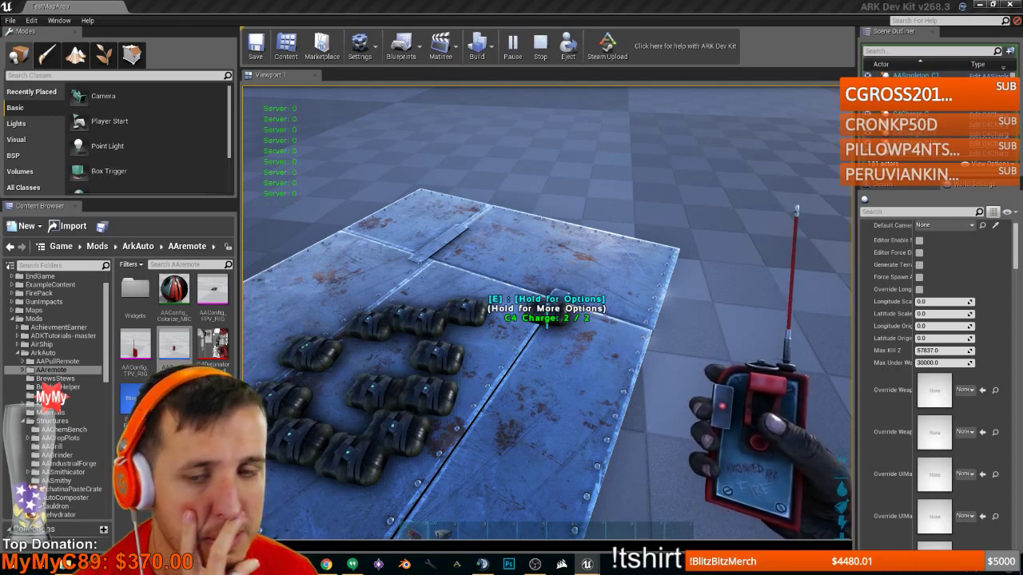
- Demolish the lone C4 charge at the foundation's joint plate
{"action": "left_click", "coordinate": [761, 294]}
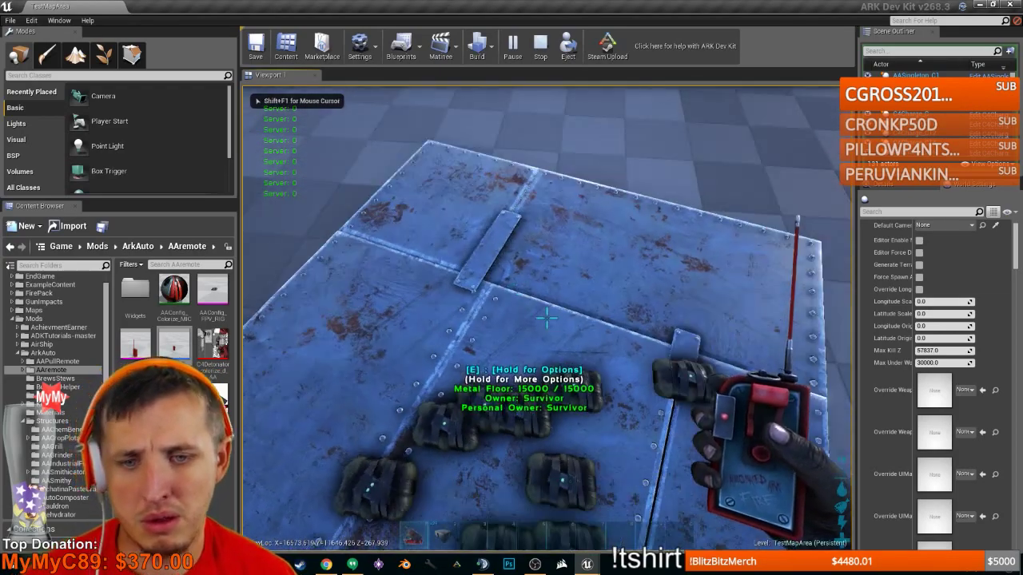
{"action": "key", "text": "w"}
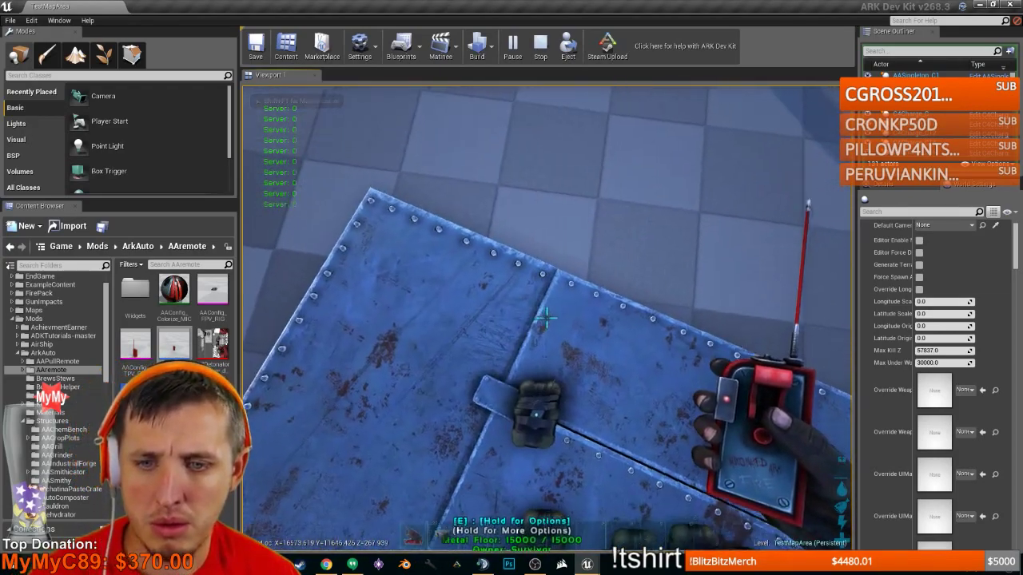
{"action": "key", "text": "e"}
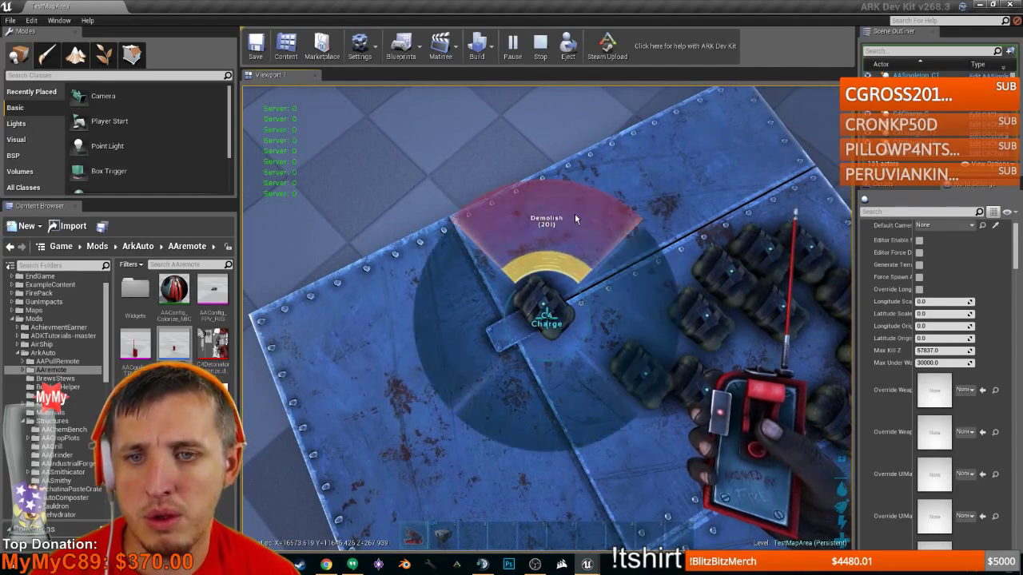
{"action": "left_click", "coordinate": [574, 213]}
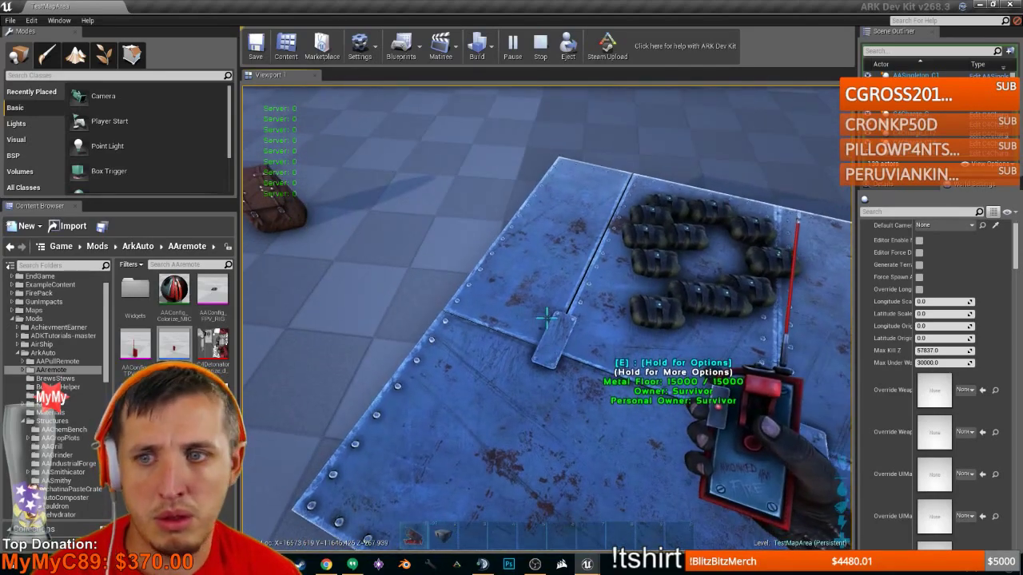
- Holster and re-equip the remote, then place another C4 charge just outside the ring on the foundation
{"action": "key", "text": "1"}
{"action": "key", "text": "1"}
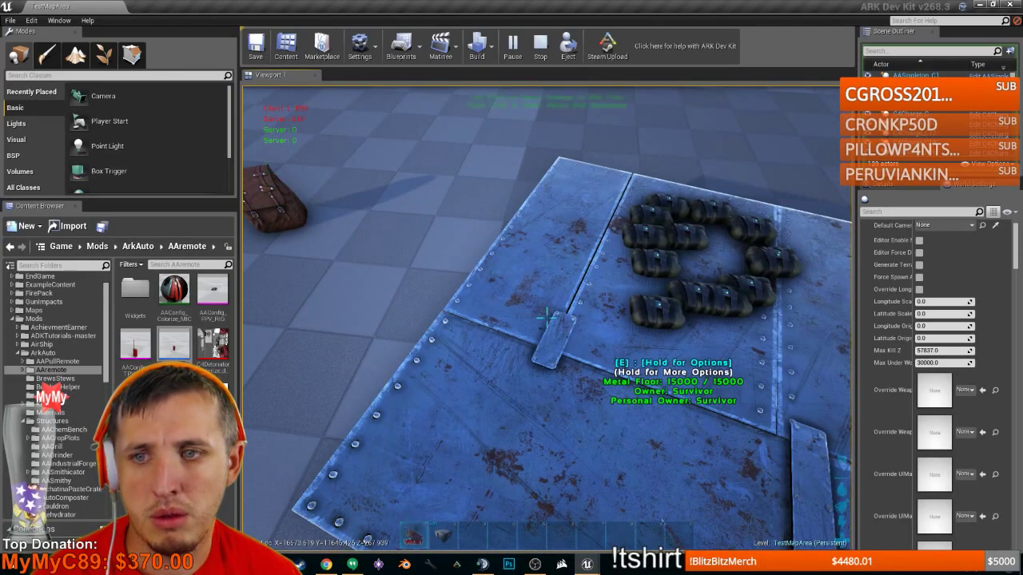
{"action": "key", "text": "1"}
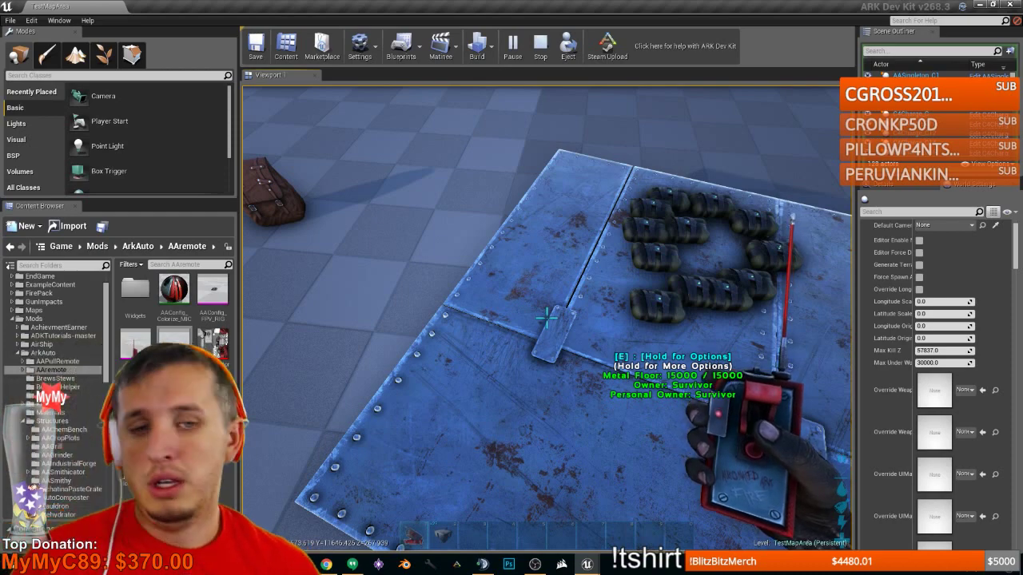
{"action": "key", "text": "s"}
{"action": "key", "text": "s"}
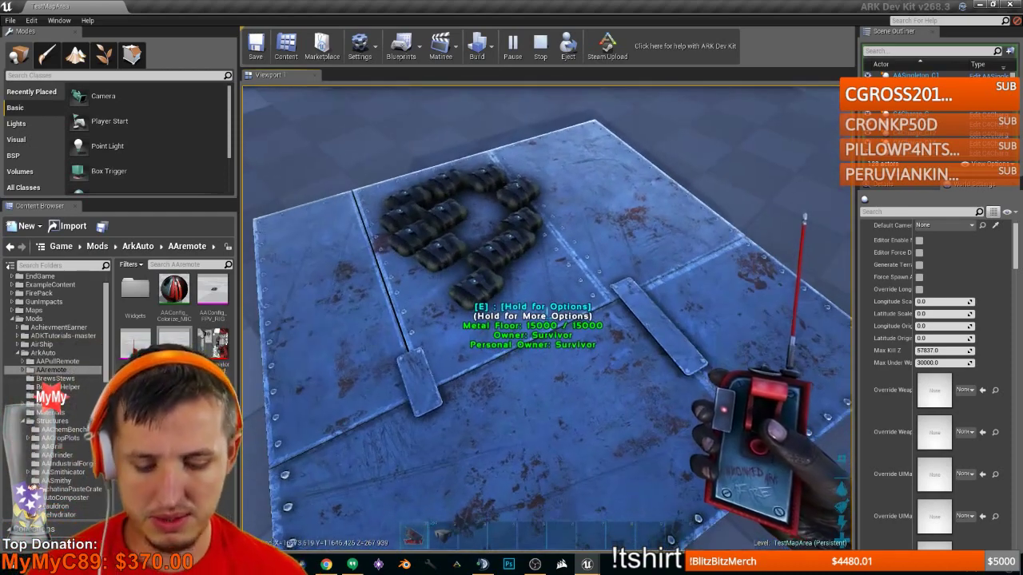
{"action": "right_click", "coordinate": [547, 318]}
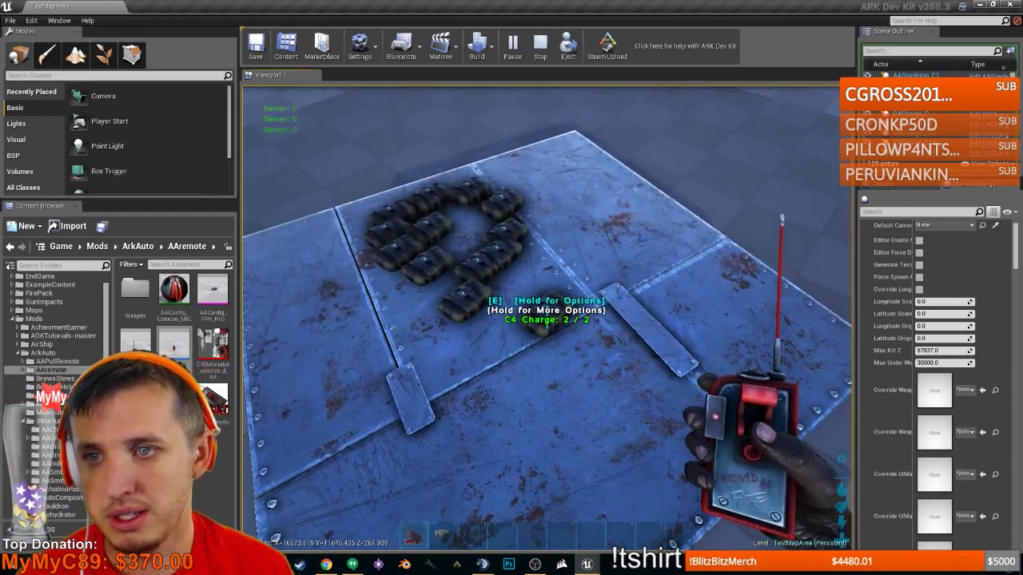
{"action": "key", "text": "d"}
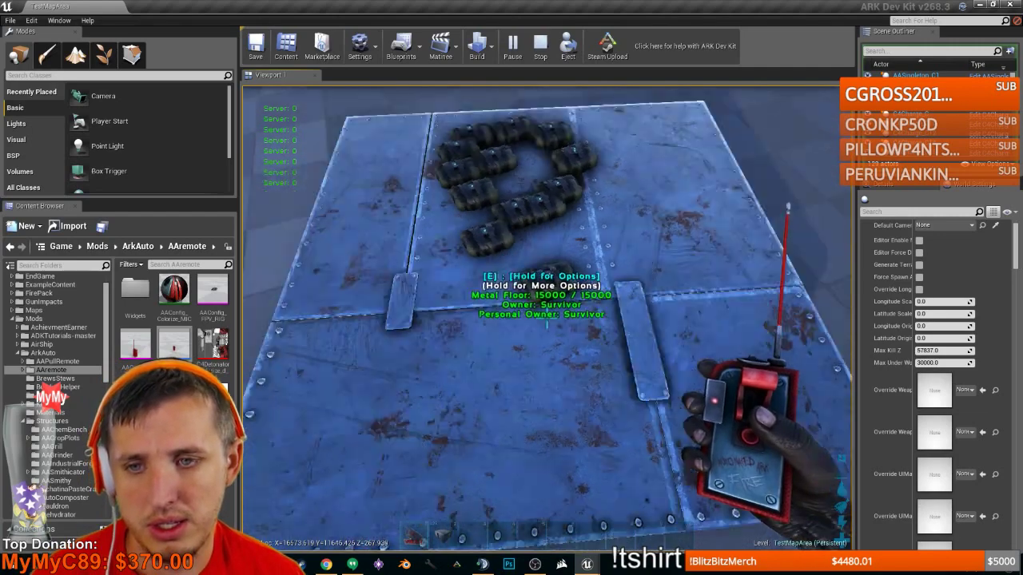
{"action": "key", "text": "shift+F1"}
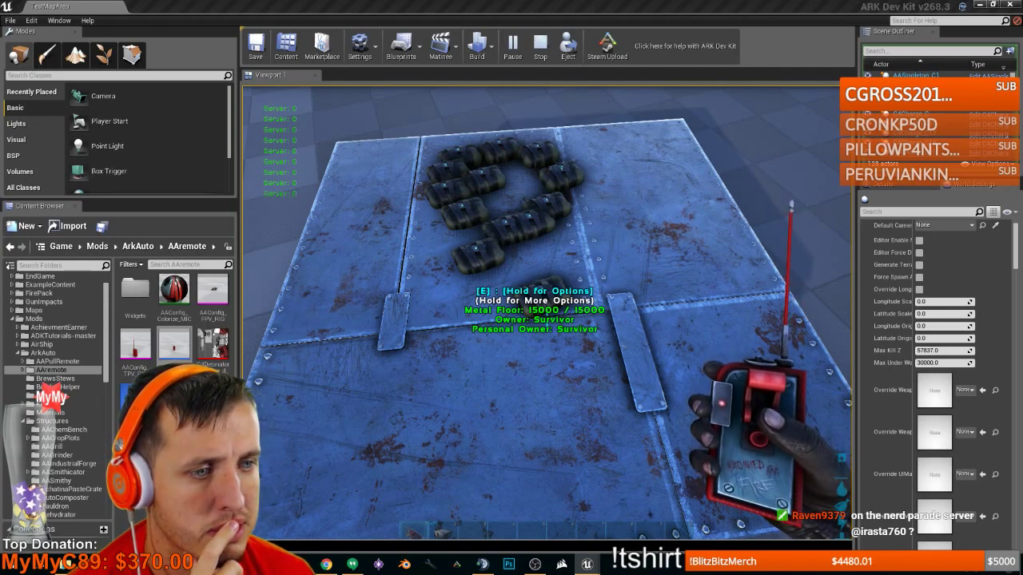
{"action": "key", "text": "shift+F1"}
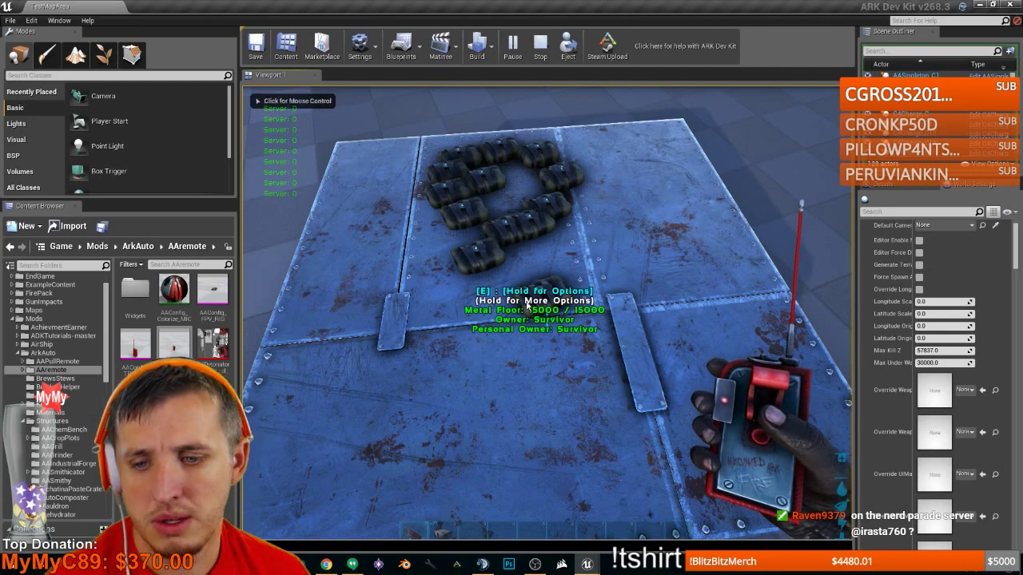
{"action": "left_click", "coordinate": [527, 304]}
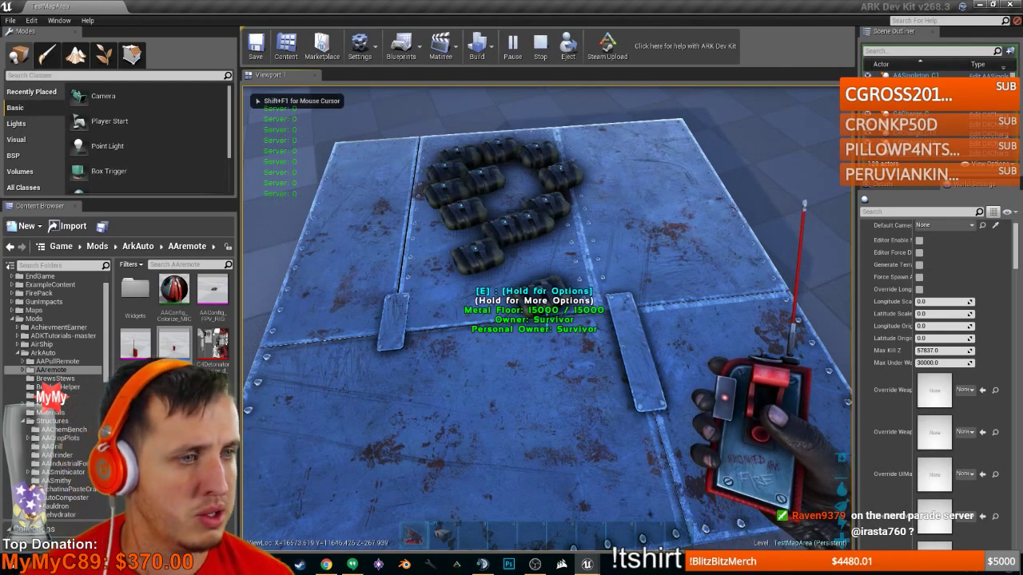
{"action": "key", "text": "shift+F1"}
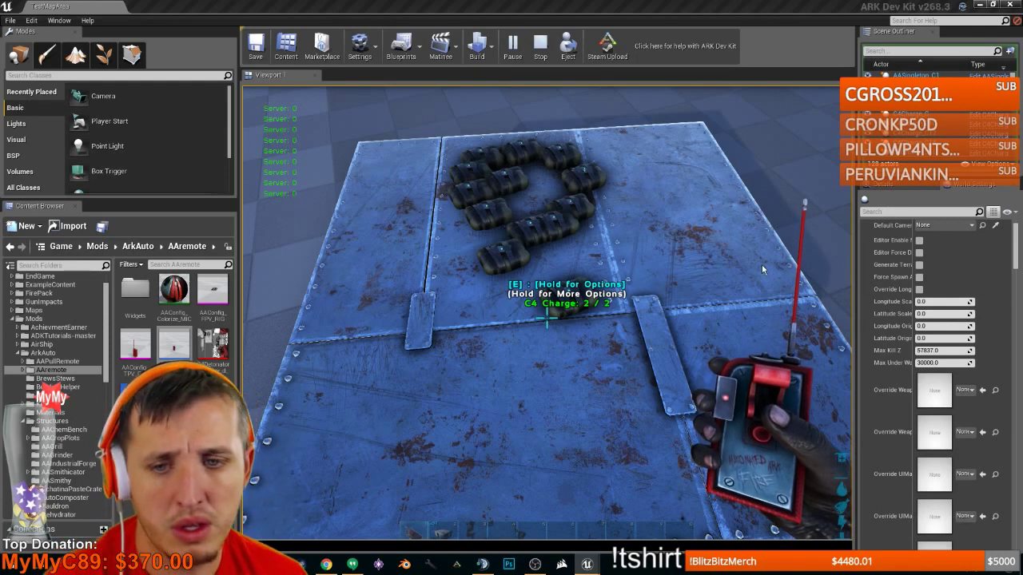
{"action": "left_click", "coordinate": [736, 240]}
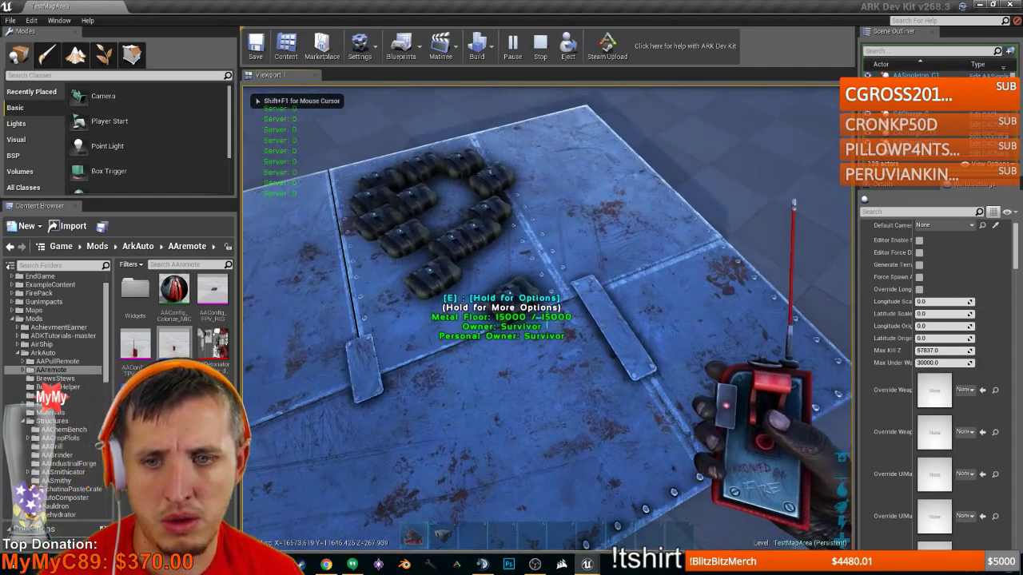
{"action": "key", "text": "Return"}
{"action": "left_click", "coordinate": [810, 235]}
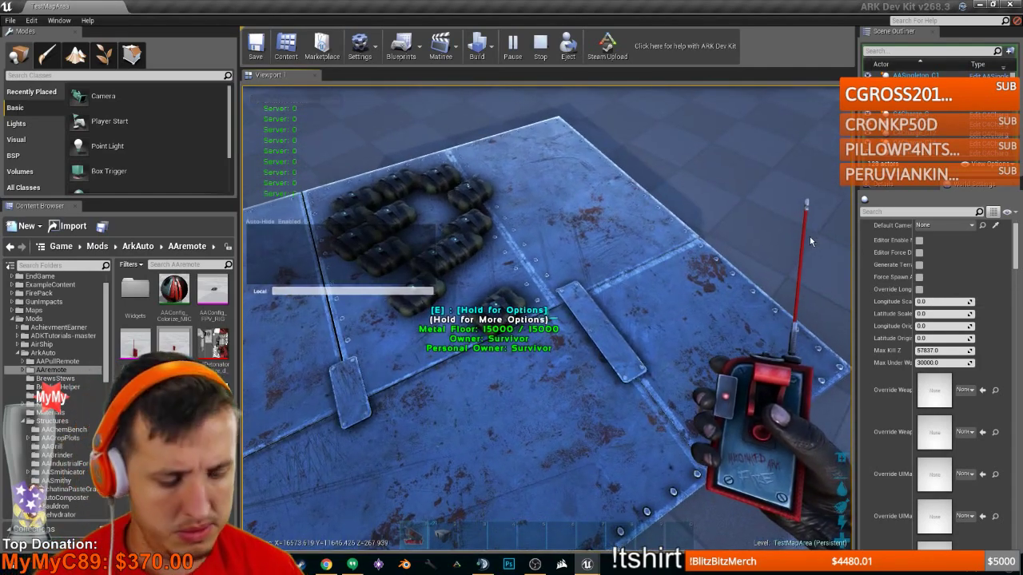
- Place another C4 charge on the empty part of the foundation and stop the play session
{"action": "right_click", "coordinate": [547, 318]}
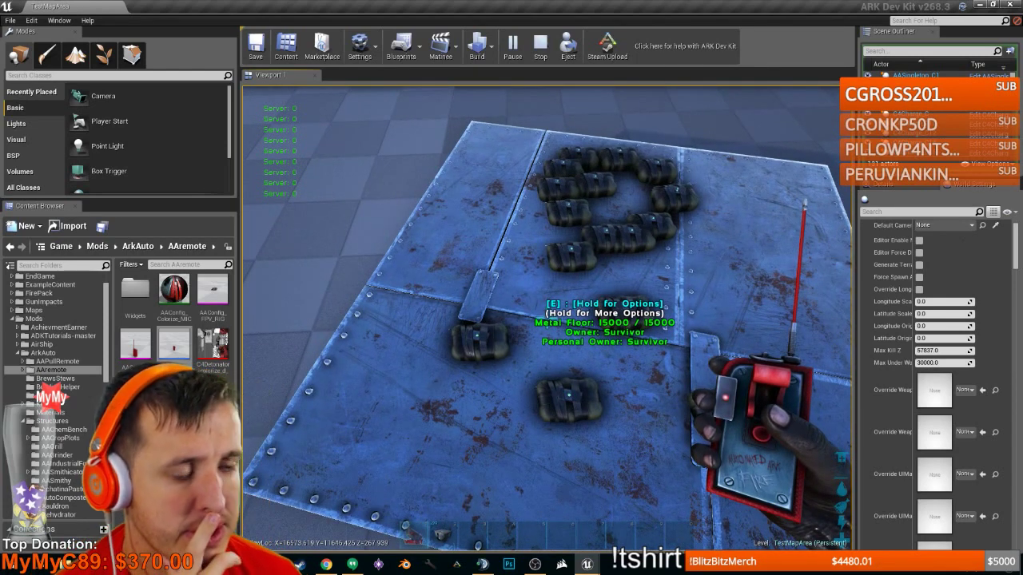
{"action": "key", "text": "Escape"}
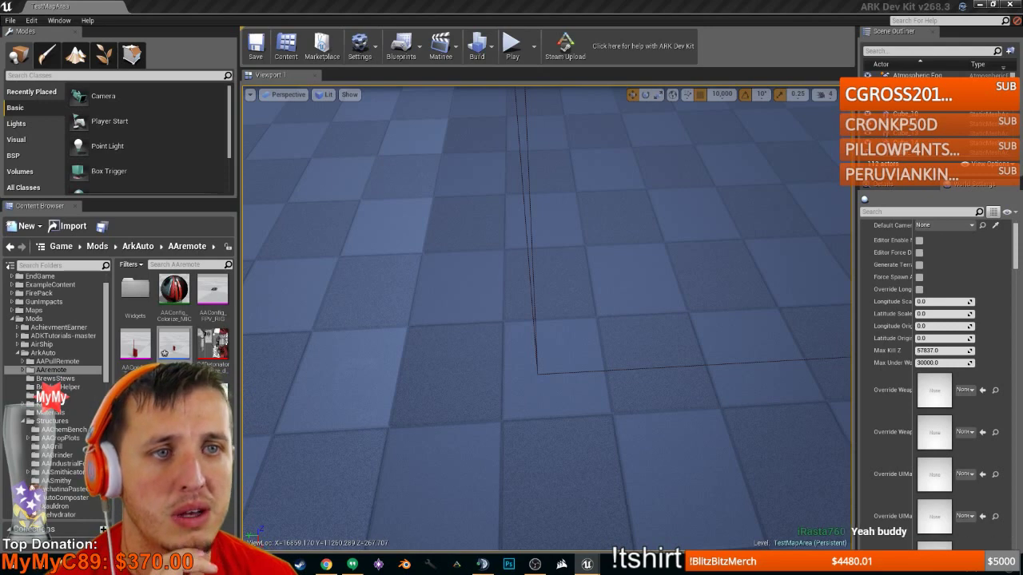
- Enable Print to Log on the Print String node after the Delay in AAConfigRemote and save the Blueprint
{"action": "left_click_drag", "start_coordinate": [1022, 177], "coordinate": [243, 11]}
{"action": "left_click", "coordinate": [548, 217]}
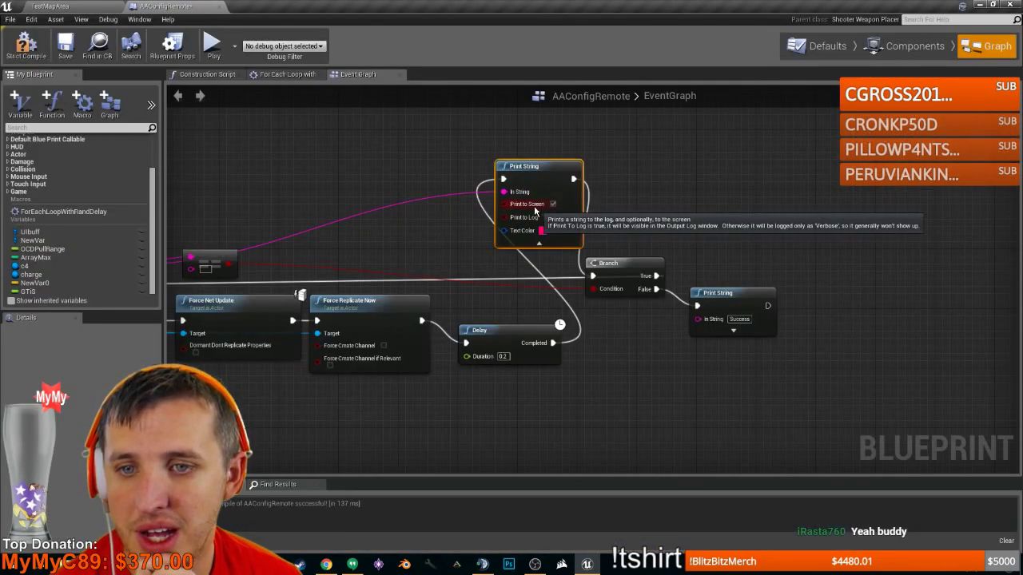
{"action": "left_click", "coordinate": [62, 50]}
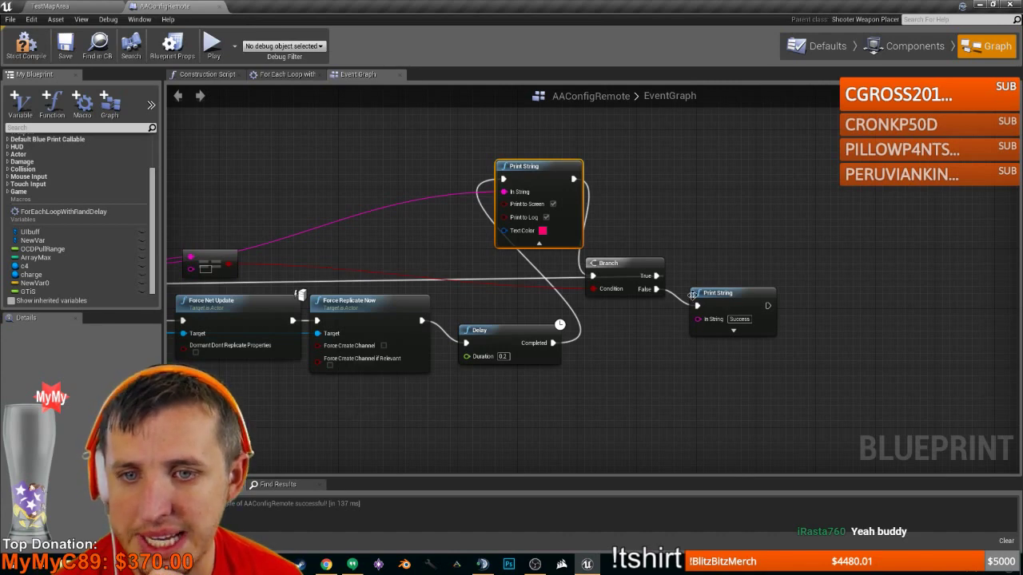
- Examine the AAConfigRemote EventGraph's node chains, from the owner-name Branch and Delay back to the charge-spawning event
{"action": "right_click_drag", "start_coordinate": [432, 321], "coordinate": [648, 293]}
{"action": "scroll", "coordinate": [648, 293], "scroll_direction": "down", "scroll_amount": 1}
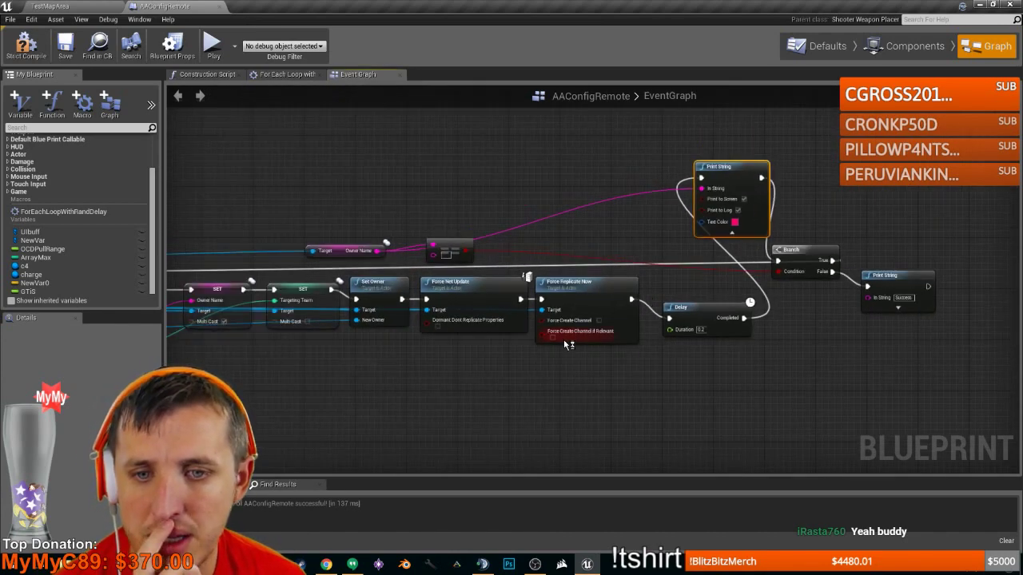
{"action": "right_click_drag", "start_coordinate": [509, 357], "coordinate": [835, 334]}
{"action": "scroll", "coordinate": [778, 334], "scroll_direction": "down", "scroll_amount": 2}
{"action": "right_click_drag", "start_coordinate": [473, 320], "coordinate": [949, 293]}
{"action": "right_click_drag", "start_coordinate": [661, 280], "coordinate": [1019, 254]}
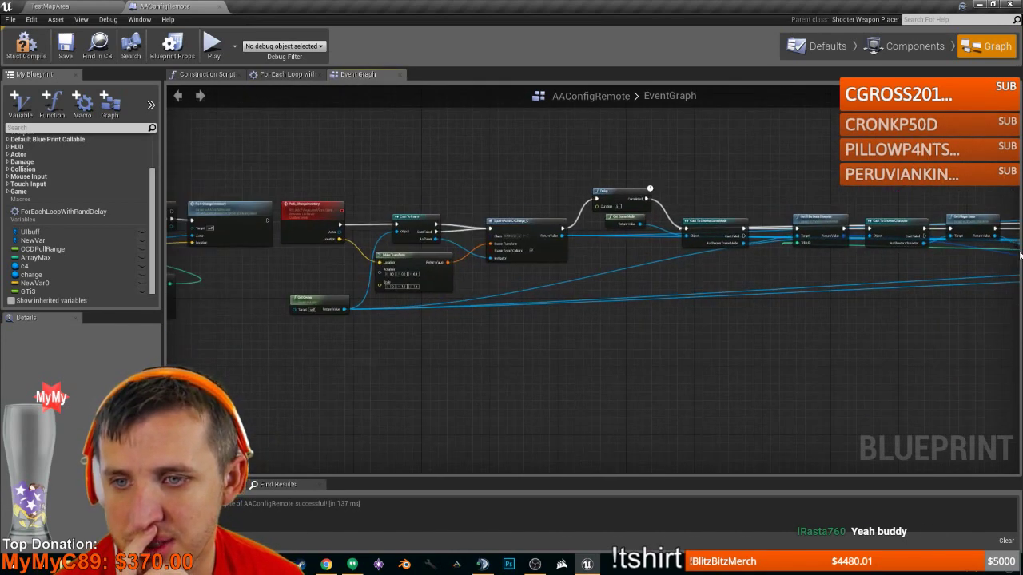
{"action": "right_click_drag", "start_coordinate": [906, 276], "coordinate": [330, 282]}
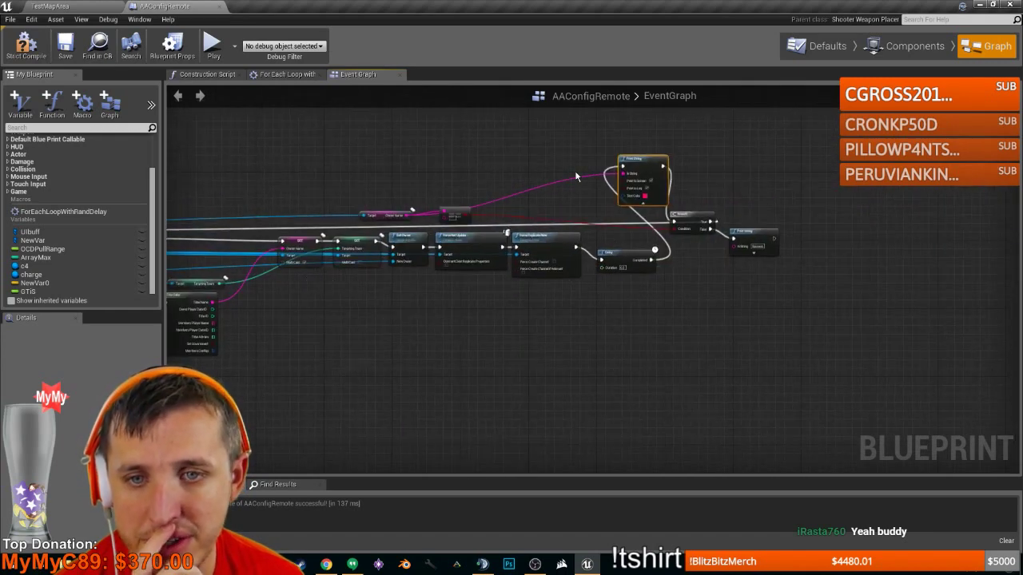
{"action": "right_click_drag", "start_coordinate": [432, 303], "coordinate": [650, 304]}
{"action": "right_click_drag", "start_coordinate": [720, 308], "coordinate": [633, 312]}
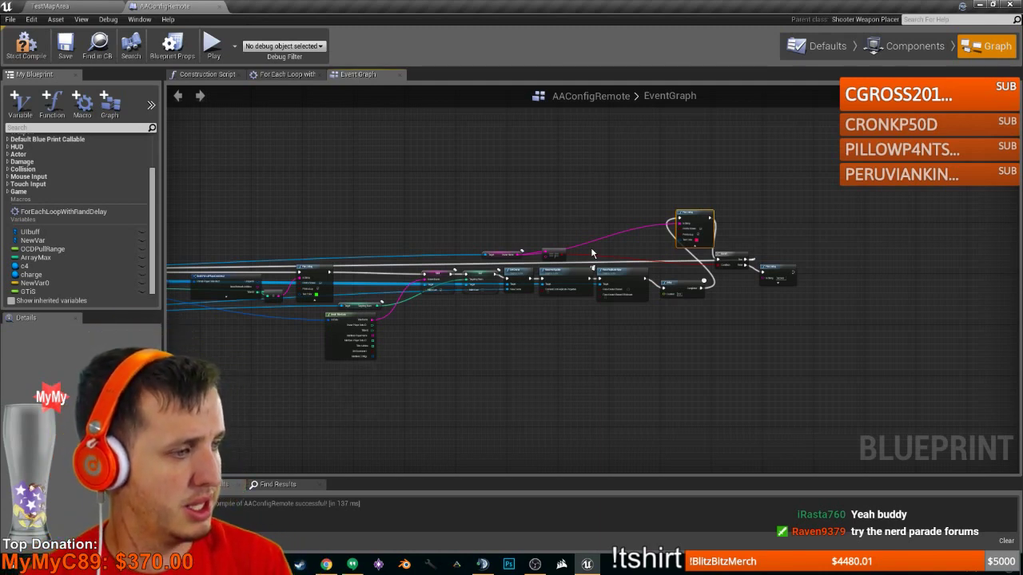
{"action": "scroll", "coordinate": [617, 193], "scroll_direction": "down", "scroll_amount": 5}
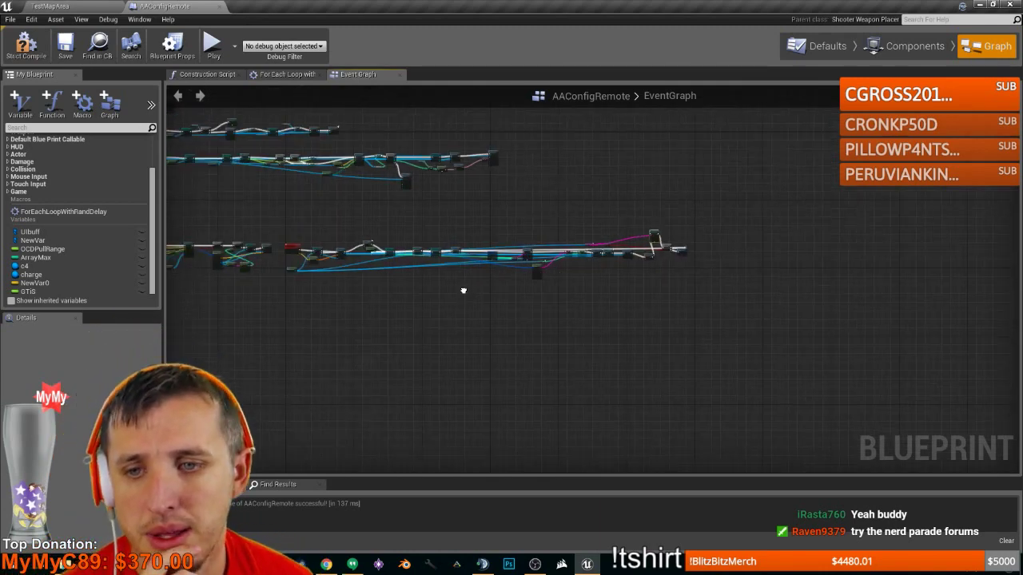
{"action": "right_click_drag", "start_coordinate": [809, 242], "coordinate": [684, 301]}
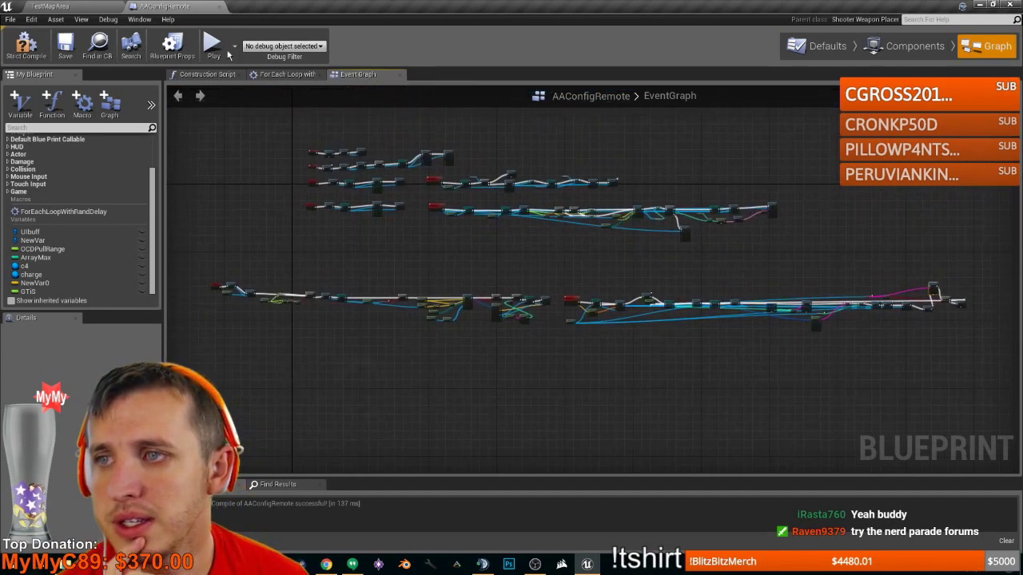
- Return to the TestMapArea level and save it
{"action": "left_click", "coordinate": [59, 8]}
{"action": "left_click", "coordinate": [246, 48]}
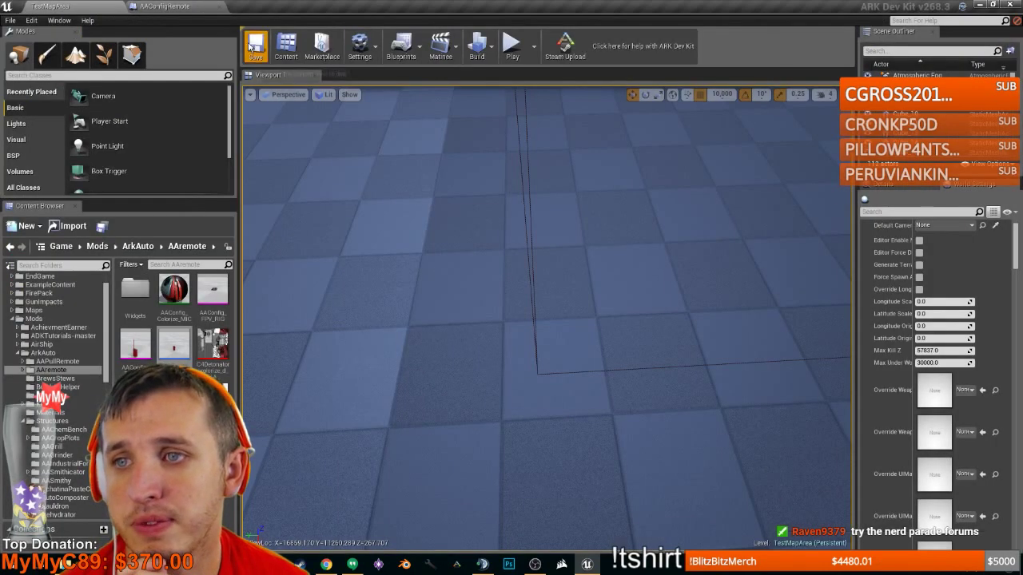
- Start a play session in TestMapArea and drop all of the character's inventory items
{"action": "left_click", "coordinate": [515, 50]}
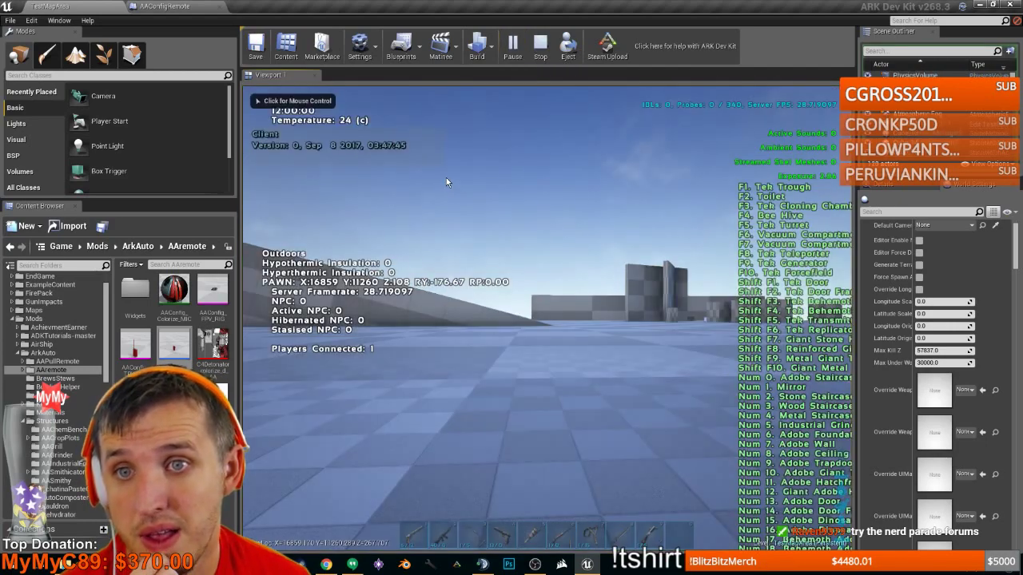
{"action": "left_click", "coordinate": [447, 179]}
{"action": "key", "text": "i"}
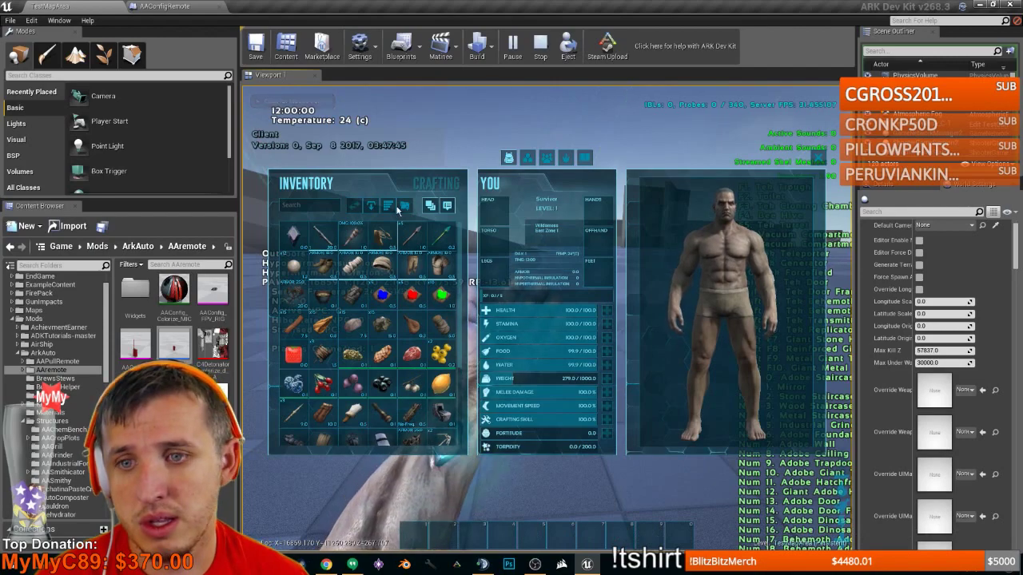
{"action": "left_click", "coordinate": [371, 206]}
{"action": "left_click", "coordinate": [502, 341]}
{"action": "key", "text": "i"}
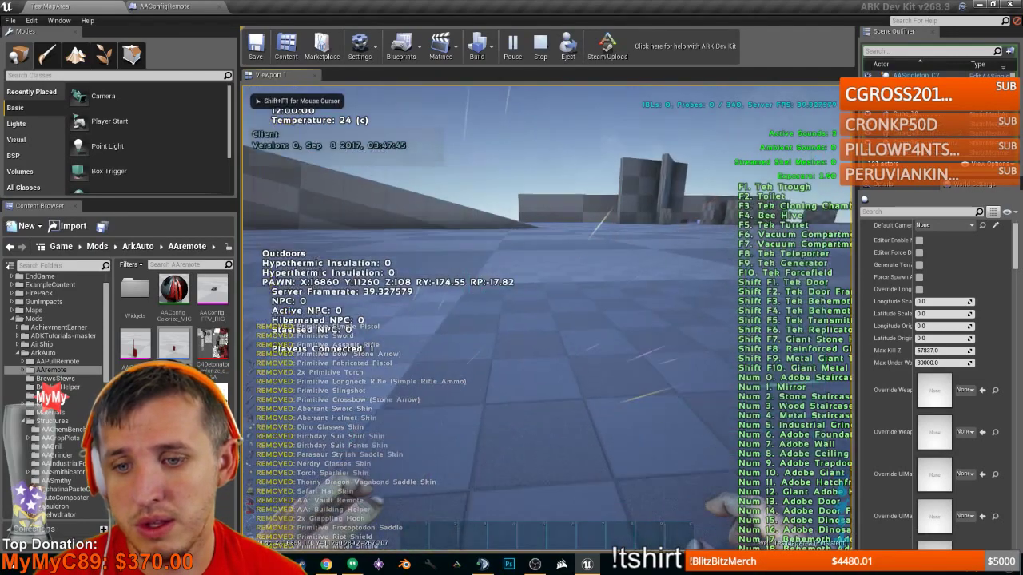
- Take the red remote from the Death Item Cache into the first quick slot and walk away from the cache
{"action": "key", "text": "e"}
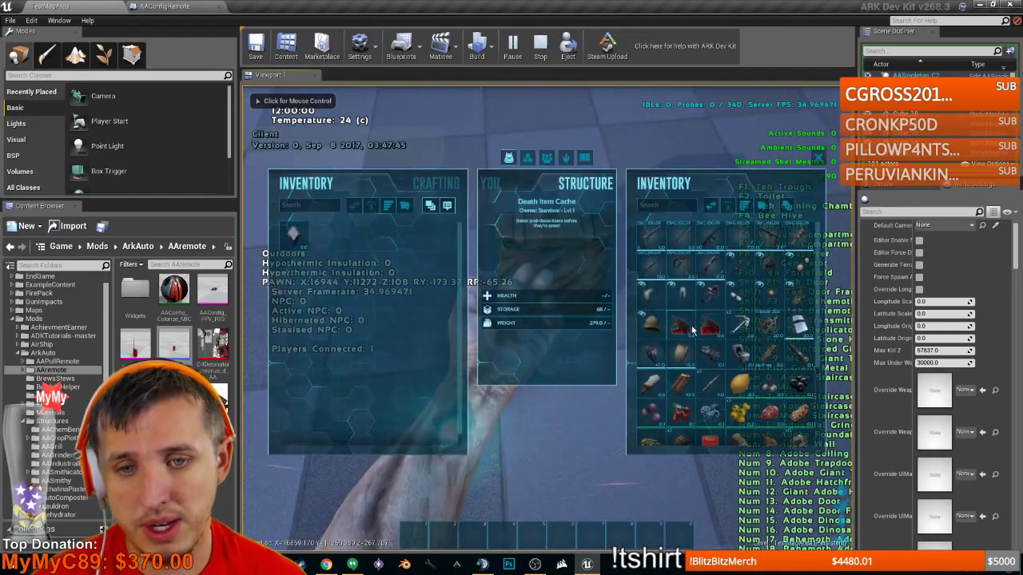
{"action": "left_click_drag", "start_coordinate": [684, 330], "coordinate": [413, 537]}
{"action": "key", "text": "f"}
{"action": "key", "text": "a"}
{"action": "key", "text": "w"}
- Rerun the console commands SetAdminIcon true and cheat giveitem for 10 PrimalItemStructure_MetalFloor
{"action": "key", "text": "Tab"}
{"action": "key", "text": "Up"}
{"action": "key", "text": "Up"}
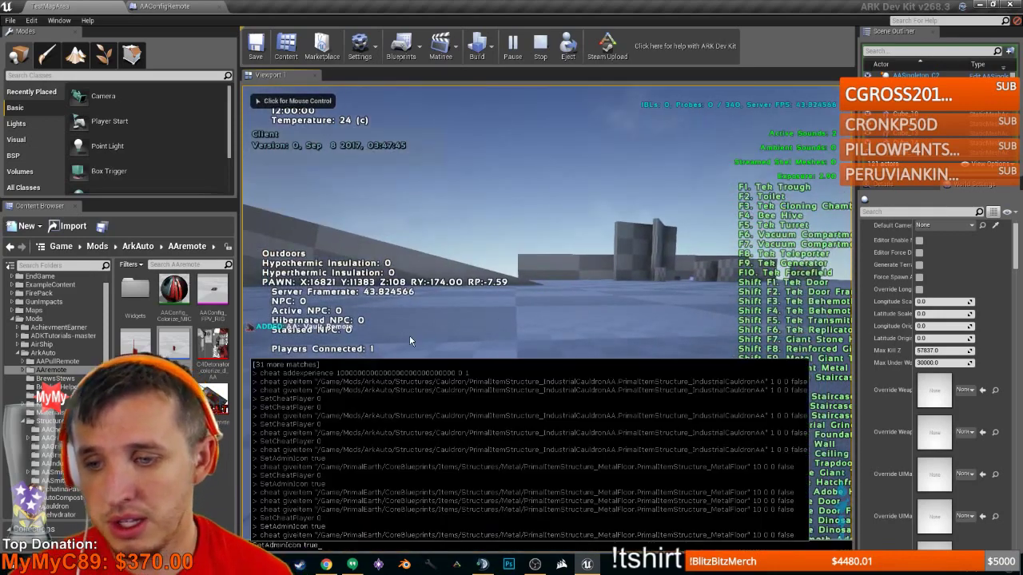
{"action": "key", "text": "Return"}
{"action": "key", "text": "Tab"}
{"action": "key", "text": "Up"}
{"action": "key", "text": "Up"}
{"action": "key", "text": "Return"}
{"action": "key", "text": "Tab"}
{"action": "key", "text": "Up"}
{"action": "key", "text": "Up"}
{"action": "key", "text": "Return"}
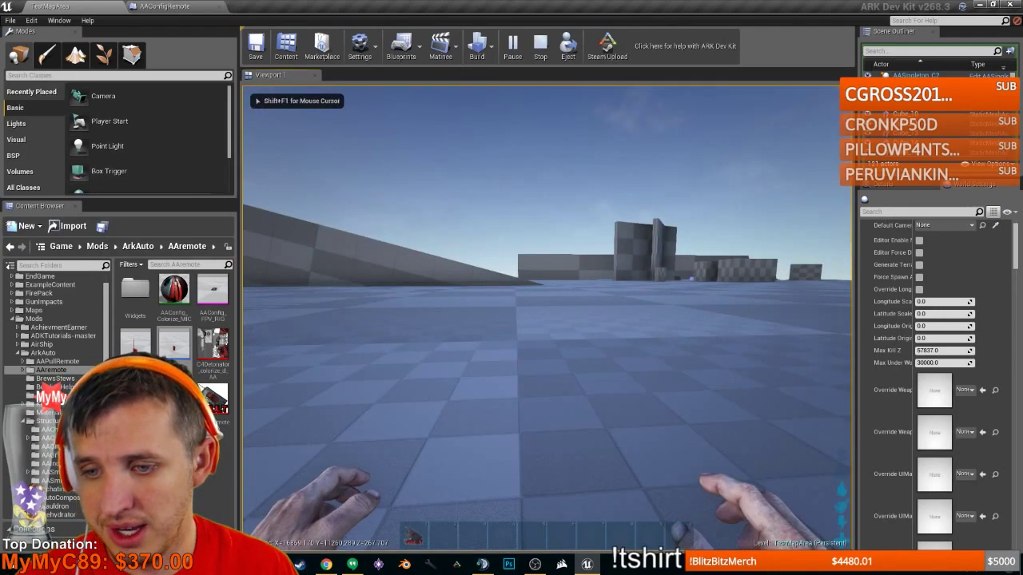
{"action": "key", "text": "Tab"}
{"action": "key", "text": "Up"}
{"action": "key", "text": "Up"}
{"action": "key", "text": "Up"}
{"action": "key", "text": "Return"}
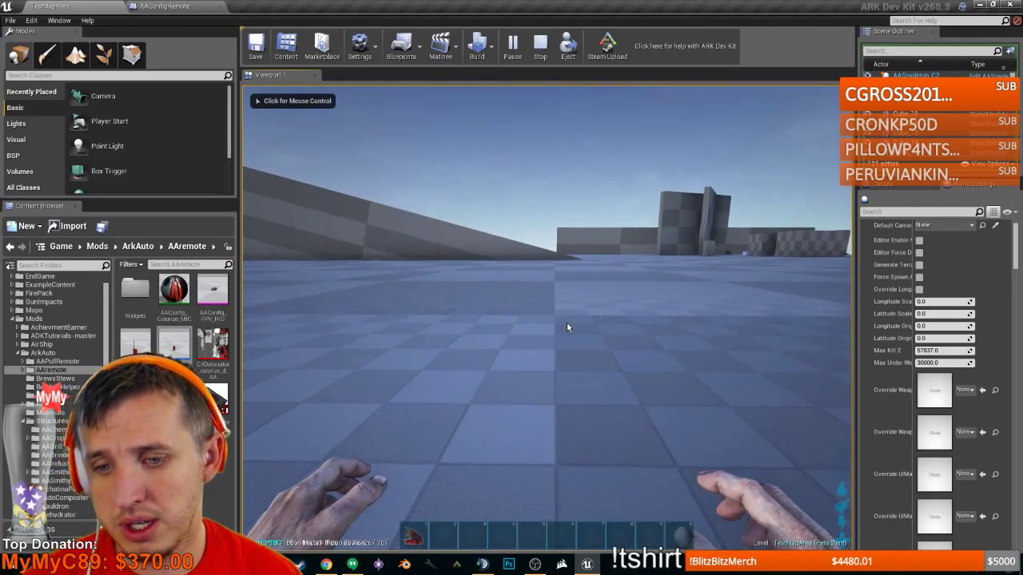
- Place a metal foundation on the ground in front of the character and walk up to it
{"action": "key", "text": "i"}
{"action": "key", "text": "i"}
{"action": "key", "text": "2"}
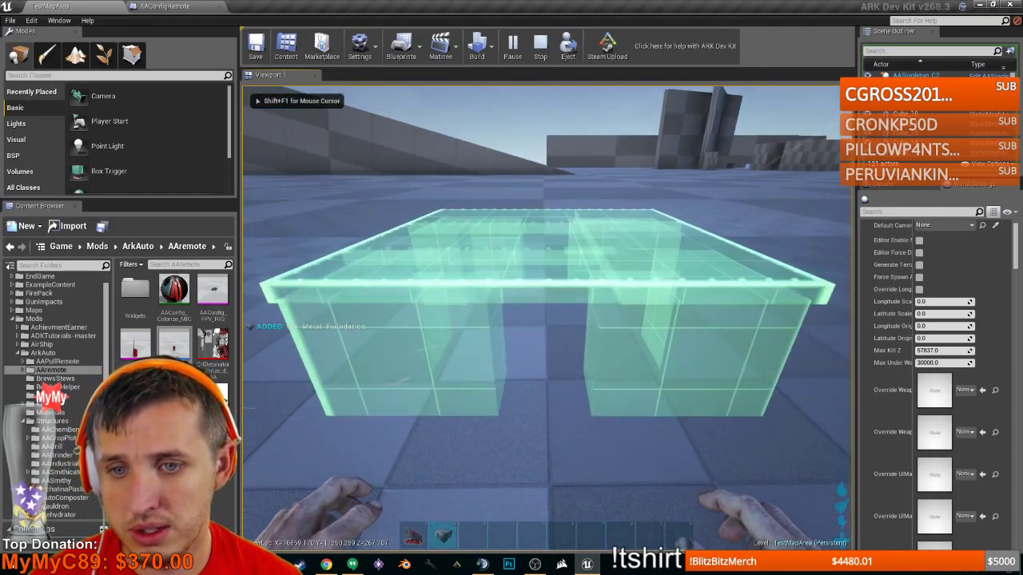
{"action": "left_click", "coordinate": [547, 318]}
{"action": "key", "text": "w"}
- Equip the remote, place a C4 charge on the metal foundation and put the remote away
{"action": "key", "text": "1"}
{"action": "left_click", "coordinate": [546, 318]}
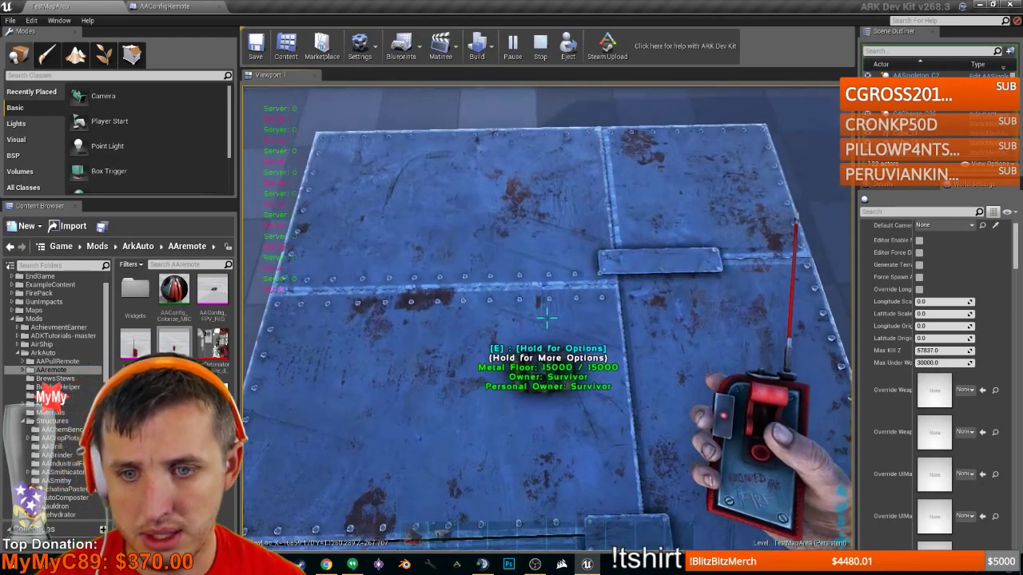
{"action": "key", "text": "s"}
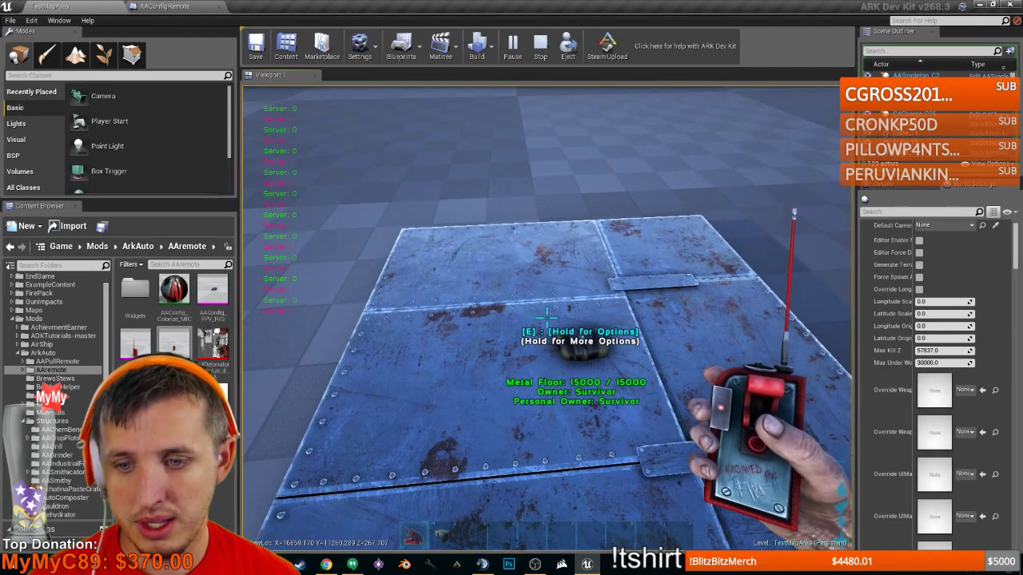
{"action": "key", "text": "1"}
{"action": "key", "text": "1"}
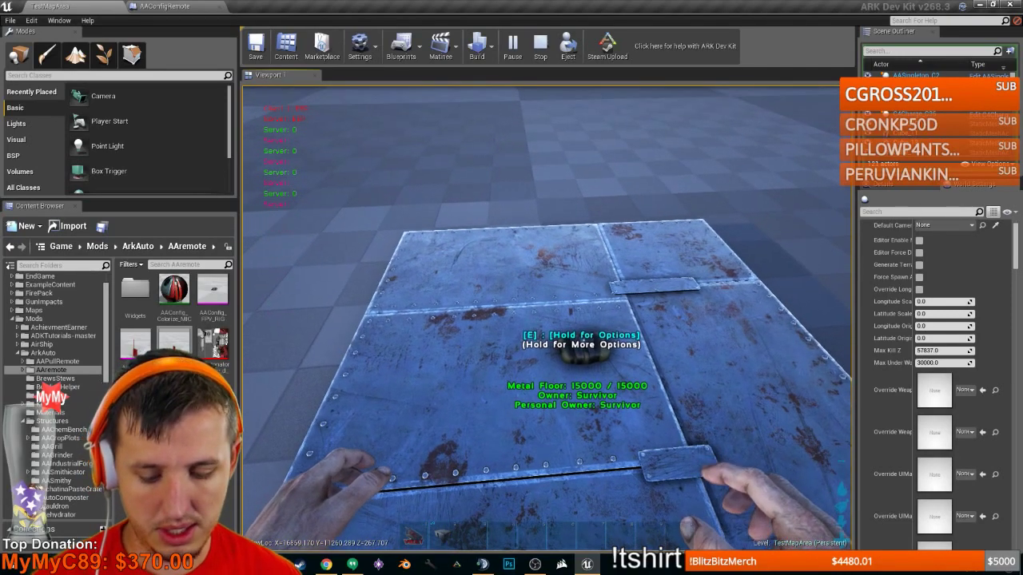
- Create a new tribe with the name Tribe of Survivor and close the tribe screen
{"action": "key", "text": "l"}
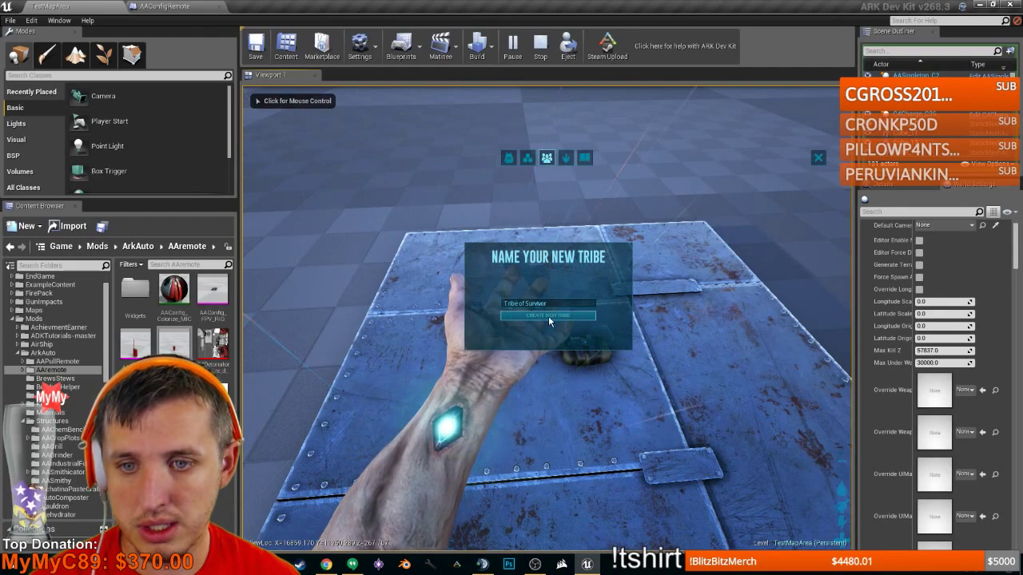
{"action": "left_click", "coordinate": [548, 316]}
{"action": "left_click", "coordinate": [819, 157]}
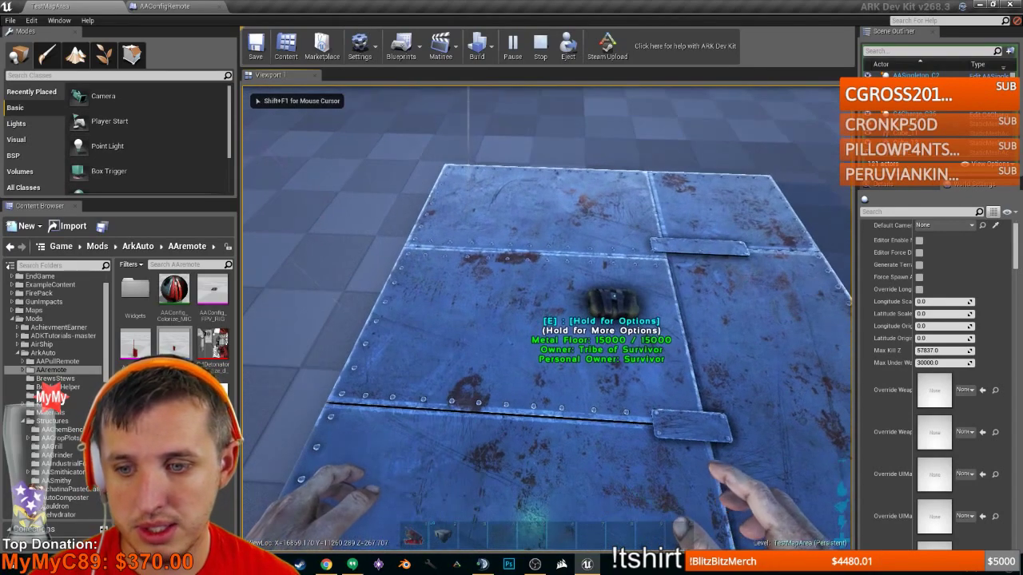
- Place more C4 charges on the tribe-owned foundation with the remote and stop the play session
{"action": "key", "text": "1"}
{"action": "key", "text": "1"}
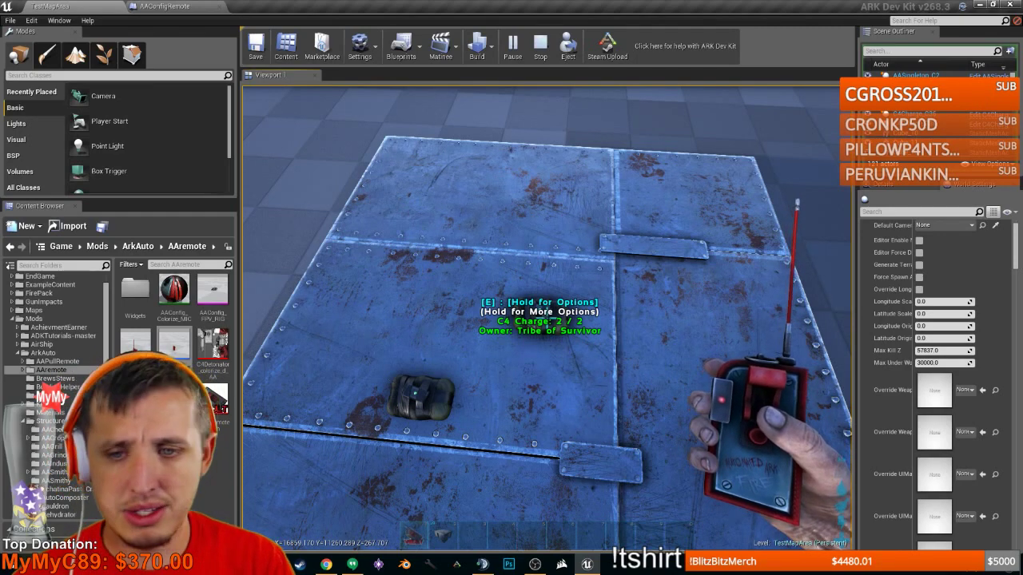
{"action": "left_click", "coordinate": [546, 318]}
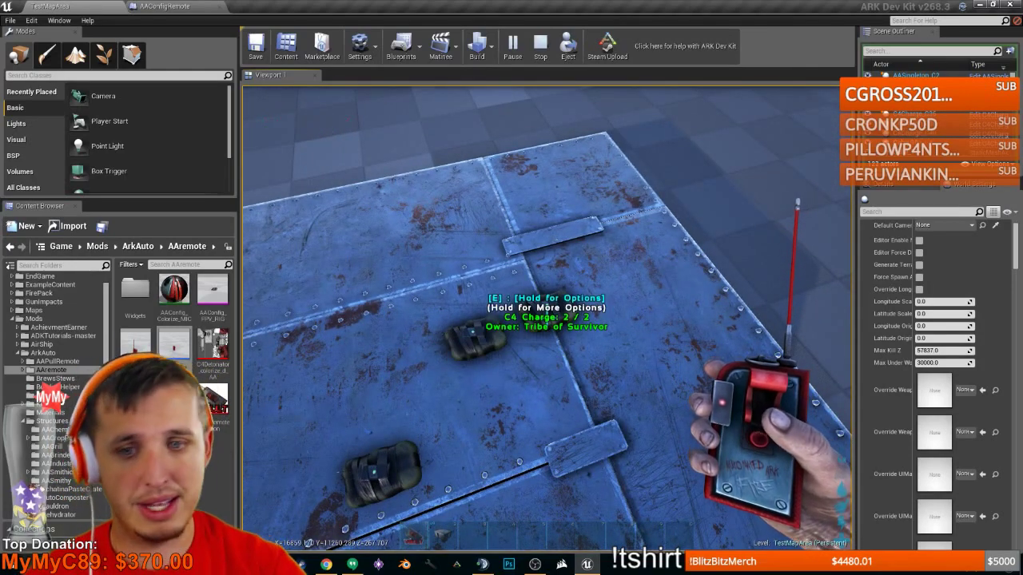
{"action": "left_click", "coordinate": [546, 316]}
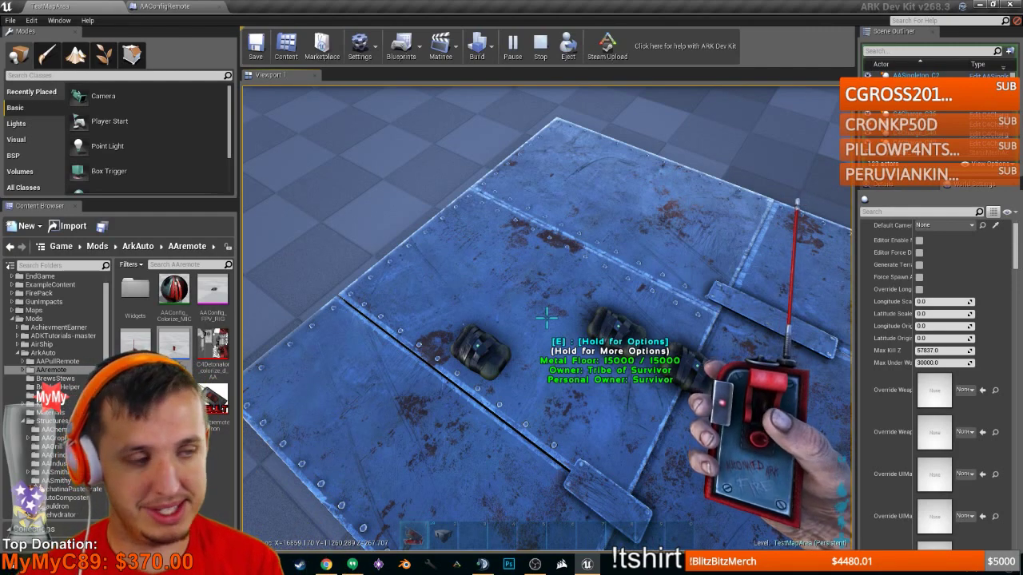
{"action": "mouse_move", "coordinate": [546, 318]}
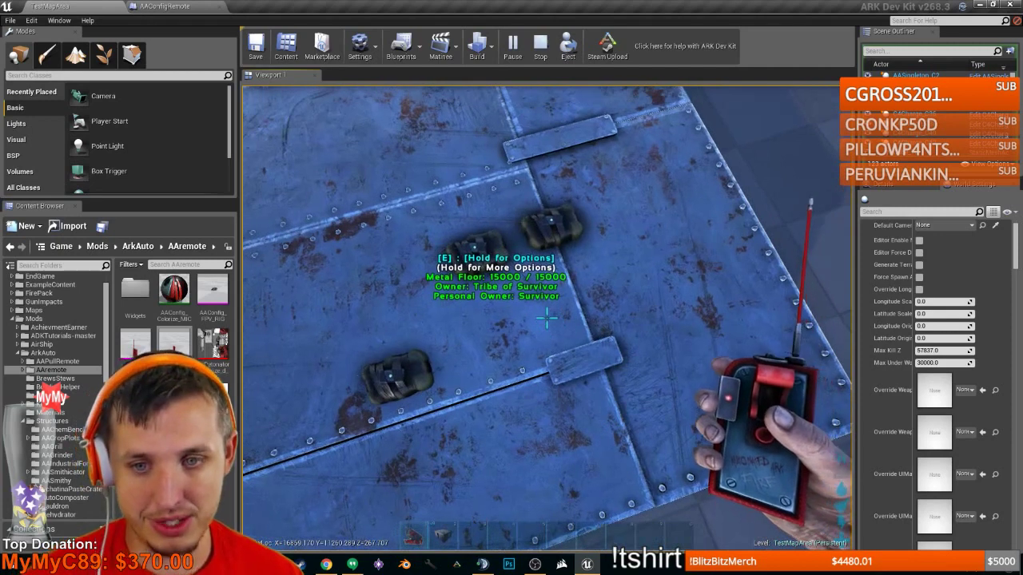
{"action": "key", "text": "Escape"}
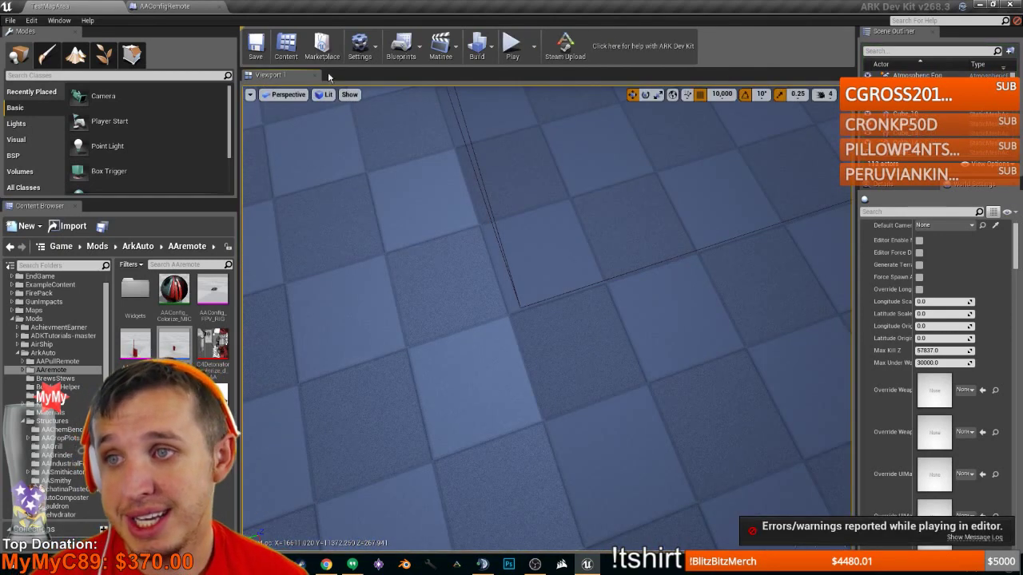
- In AAConfigRemote, wire InputAction ScrollChatUp's Pressed output directly to SET GTiS and delete the Get Owner Controller, Get Owner and Disable Input nodes between them
{"action": "left_click", "coordinate": [188, 12]}
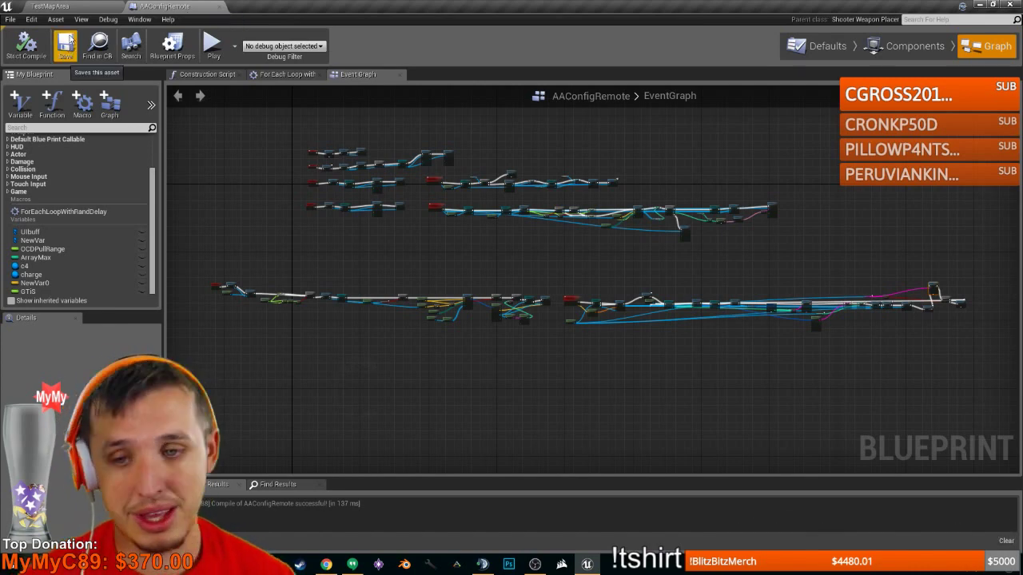
{"action": "scroll", "coordinate": [319, 314], "scroll_direction": "up", "scroll_amount": 3}
{"action": "scroll", "coordinate": [186, 280], "scroll_direction": "up", "scroll_amount": 5}
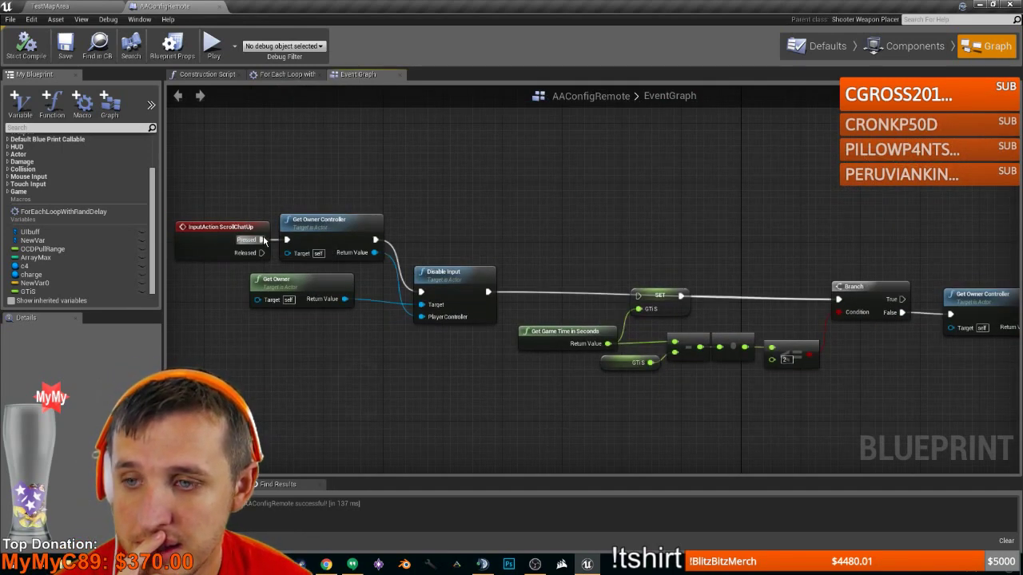
{"action": "left_click_drag", "start_coordinate": [263, 241], "coordinate": [627, 295]}
{"action": "left_click_drag", "start_coordinate": [304, 204], "coordinate": [452, 360]}
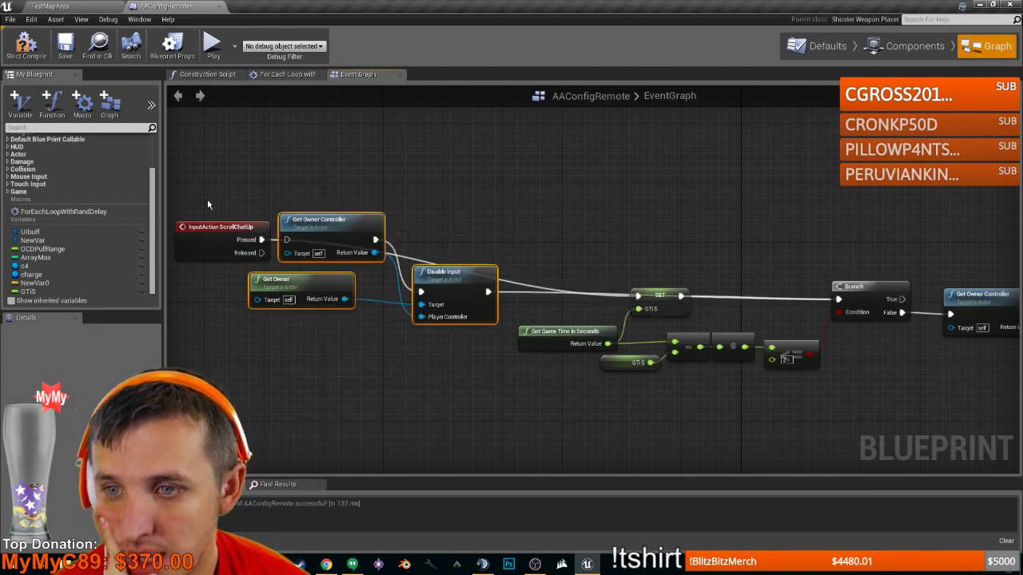
{"action": "key", "text": "Delete"}
- Move the InputAction ScrollChatUp event next to the SET GTiS node and save the Blueprint
{"action": "left_click_drag", "start_coordinate": [220, 227], "coordinate": [541, 271]}
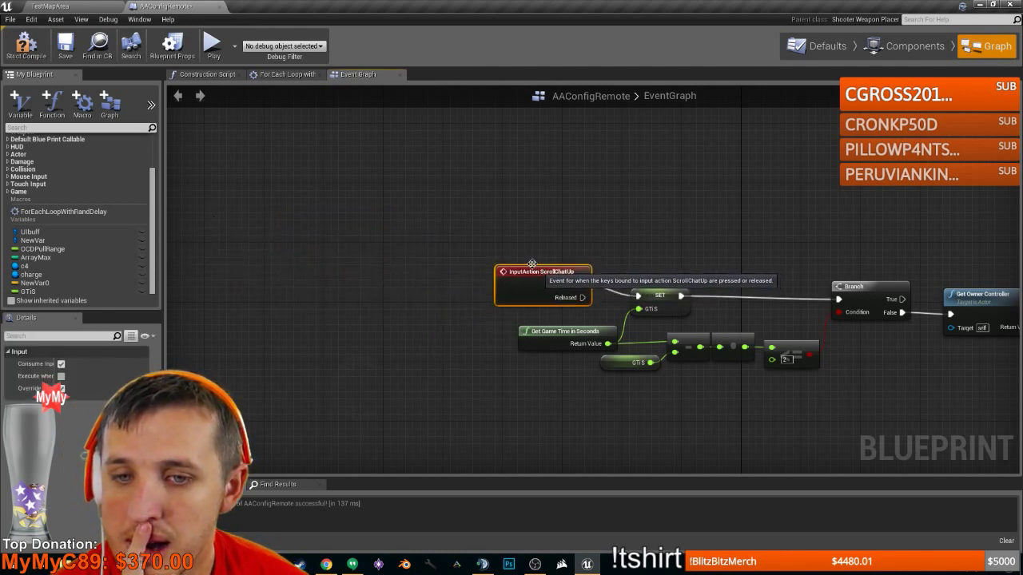
{"action": "left_click", "coordinate": [66, 46]}
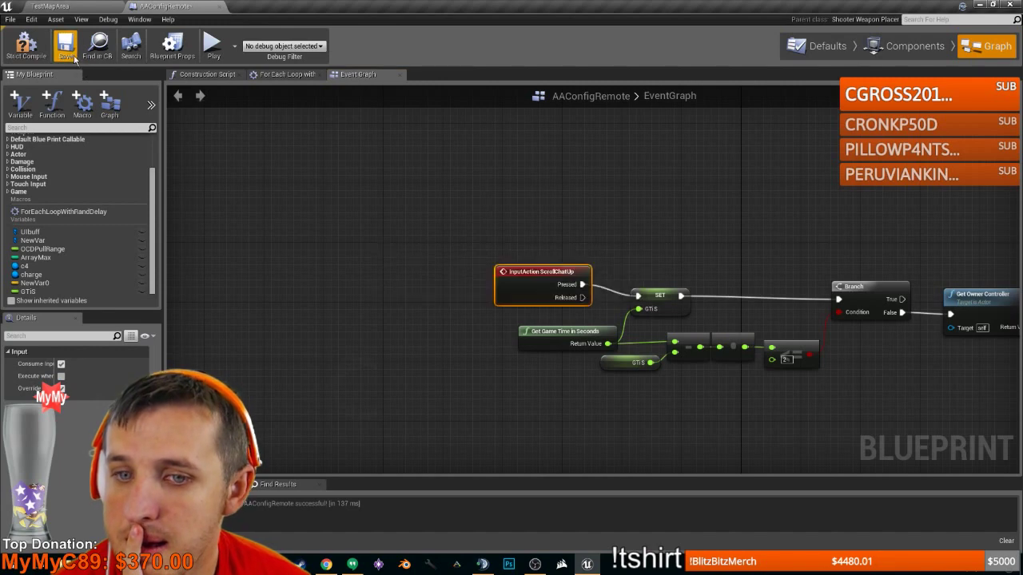
{"action": "scroll", "coordinate": [607, 278], "scroll_direction": "down", "scroll_amount": 1}
{"action": "scroll", "coordinate": [707, 300], "scroll_direction": "up", "scroll_amount": 1}
{"action": "right_click_drag", "start_coordinate": [821, 335], "coordinate": [585, 327]}
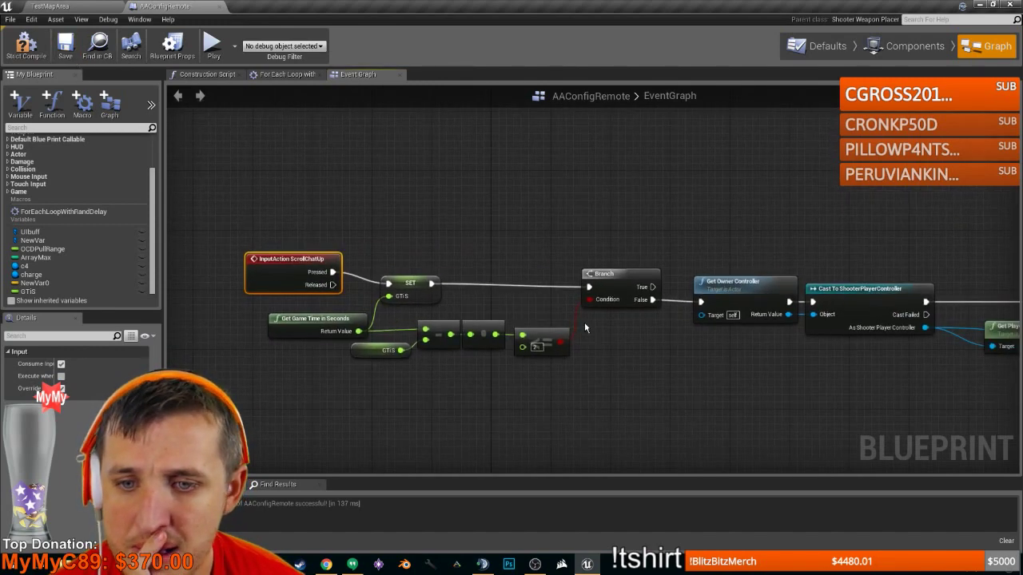
{"action": "left_click", "coordinate": [57, 38]}
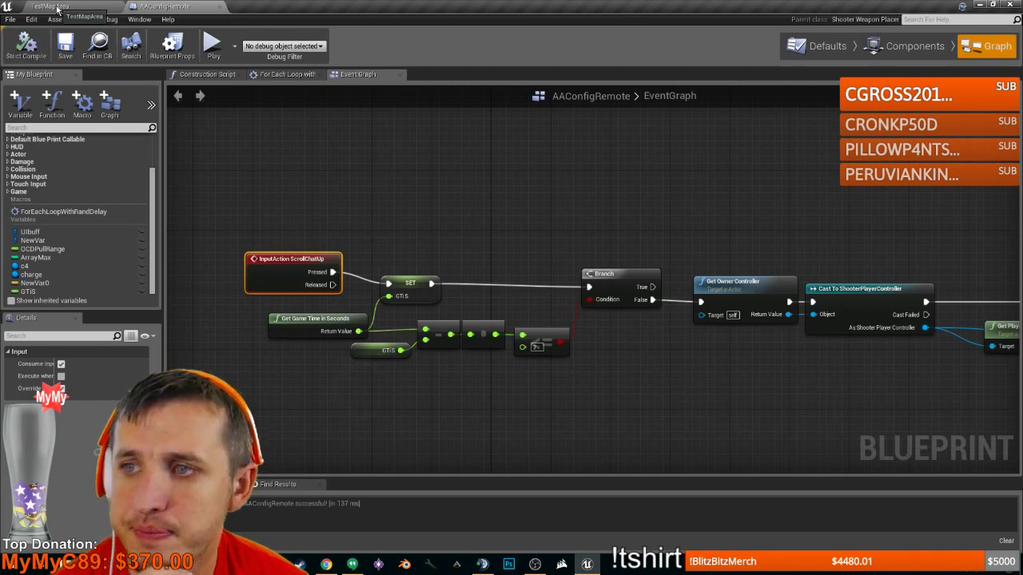
- Start another play session in TestMapArea and assign the remote to the first quick slot
{"action": "left_click", "coordinate": [57, 7]}
{"action": "left_click", "coordinate": [505, 49]}
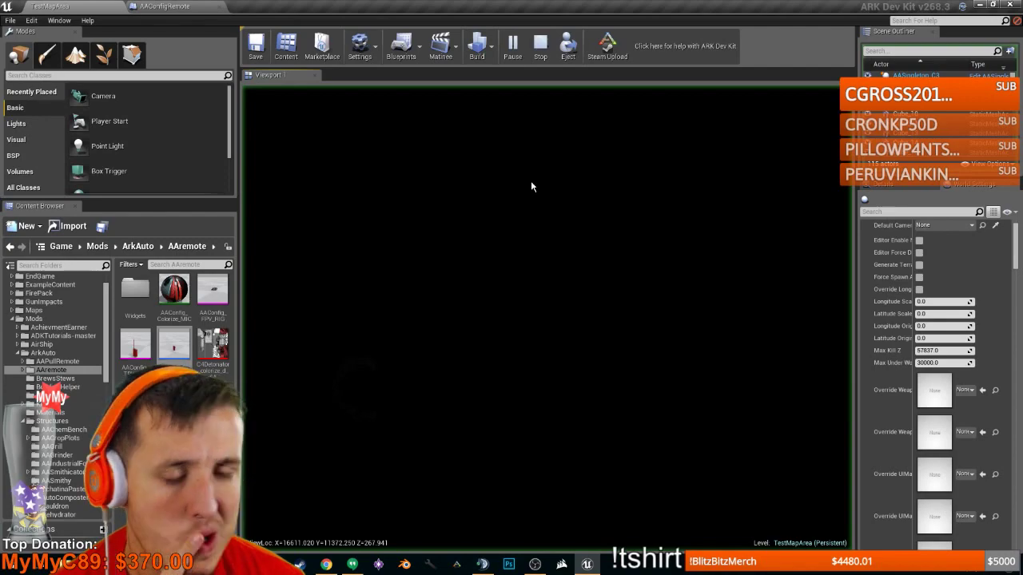
{"action": "key", "text": "i"}
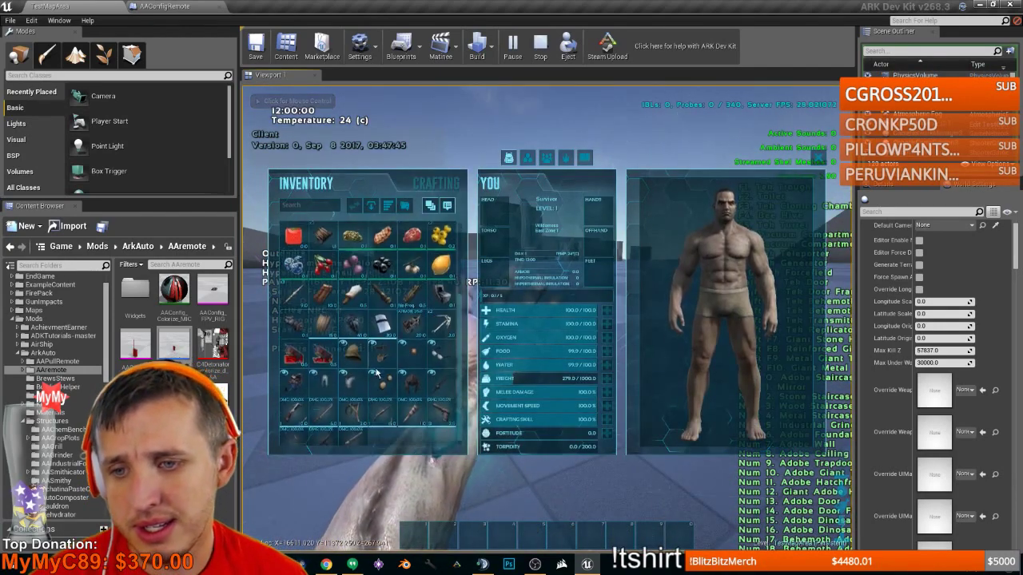
{"action": "key", "text": "i"}
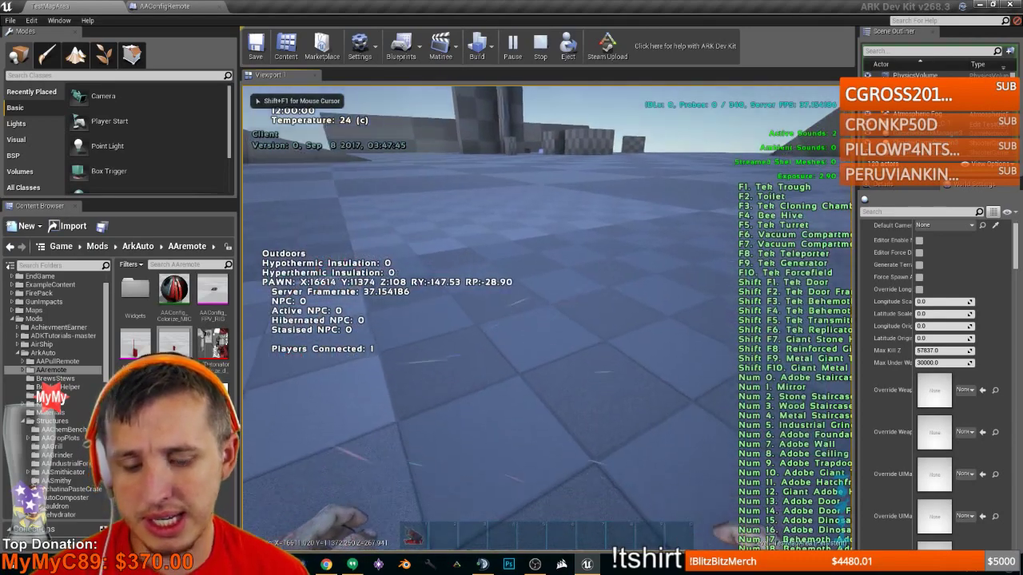
- Drop all items left in the character's inventory, keeping the remote in its quick slot
{"action": "key", "text": "i"}
{"action": "left_click", "coordinate": [372, 206]}
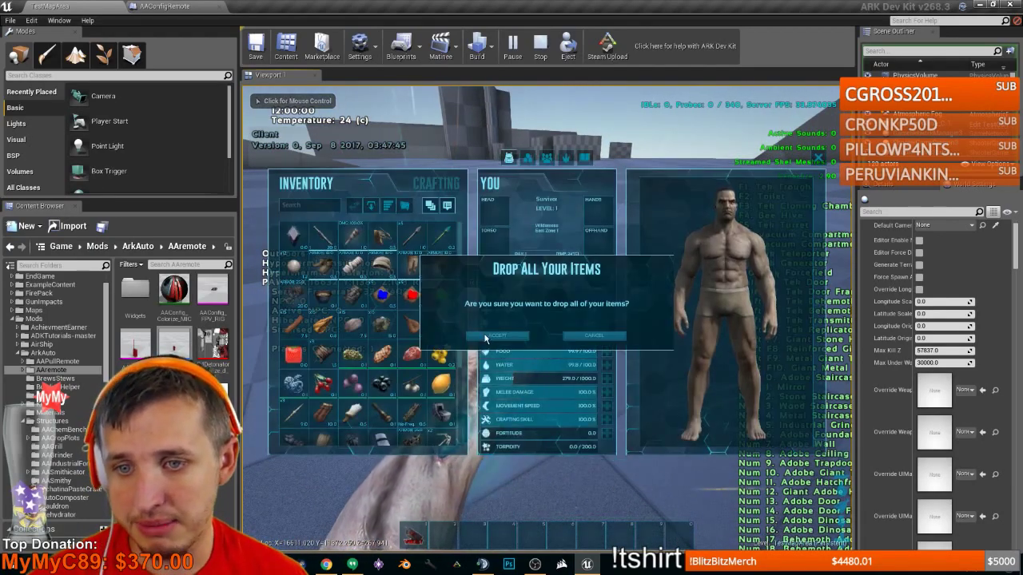
{"action": "left_click", "coordinate": [485, 339]}
{"action": "key", "text": "i"}
- Give the character 10 metal foundations again by rerunning the earlier admin and giveitem console commands
{"action": "key", "text": "Tab"}
{"action": "key", "text": "Up"}
{"action": "key", "text": "Up"}
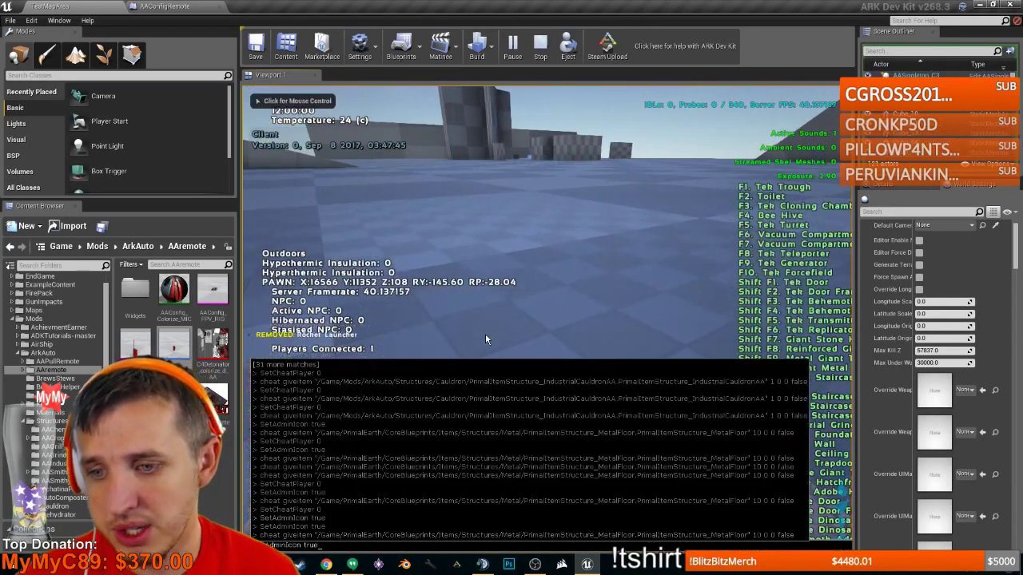
{"action": "key", "text": "Up"}
{"action": "key", "text": "Up"}
{"action": "key", "text": "Return"}
{"action": "key", "text": "Tab"}
{"action": "key", "text": "Up"}
{"action": "key", "text": "Up"}
{"action": "key", "text": "Up"}
{"action": "key", "text": "Return"}
{"action": "key", "text": "Tab"}
{"action": "key", "text": "Up"}
{"action": "key", "text": "Up"}
{"action": "key", "text": "Up"}
{"action": "key", "text": "Return"}
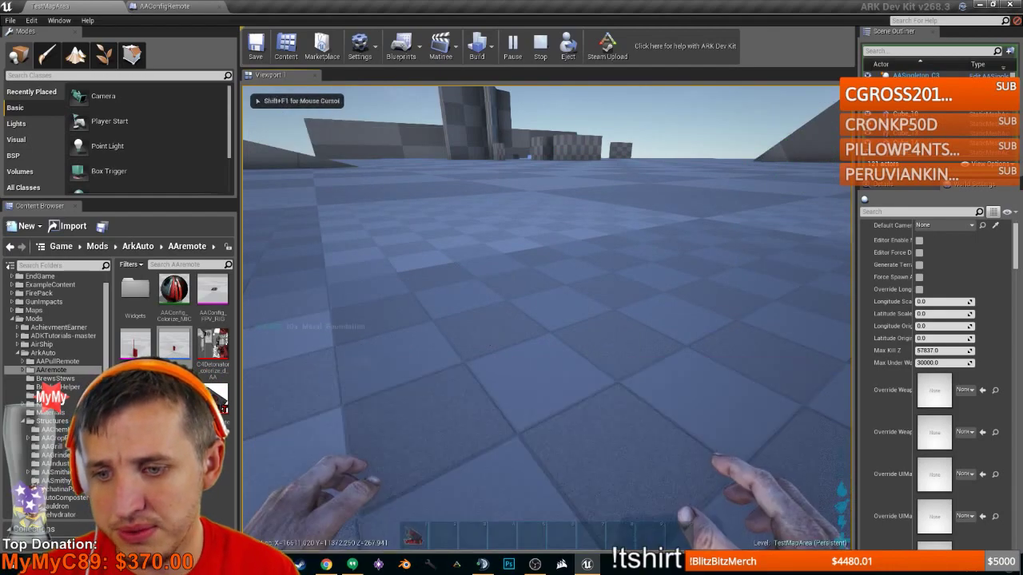
- Place a metal foundation for the new test and equip the remote over it
{"action": "key", "text": "i"}
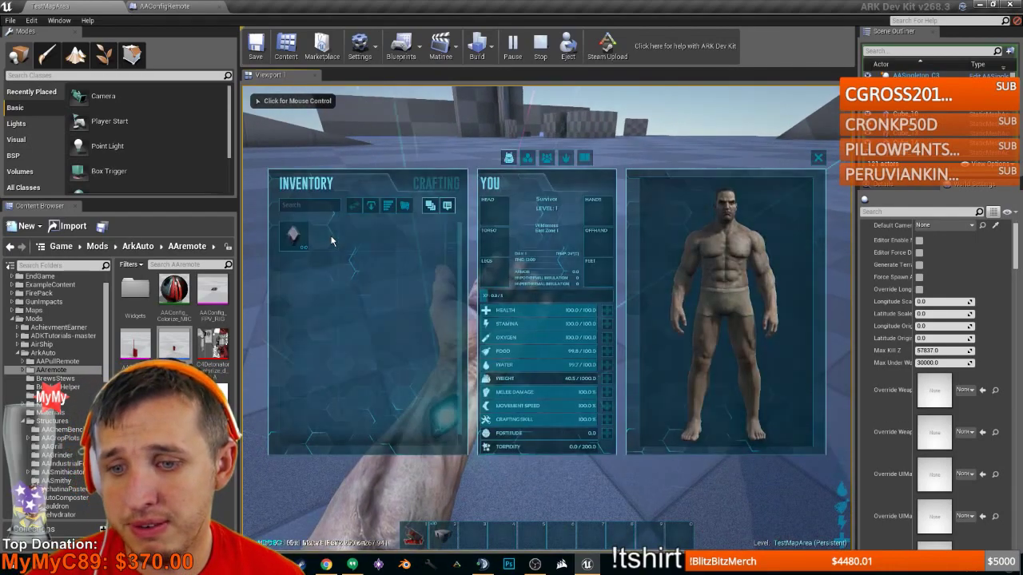
{"action": "key", "text": "i"}
{"action": "key", "text": "2"}
{"action": "left_click", "coordinate": [546, 318]}
{"action": "key", "text": "1"}
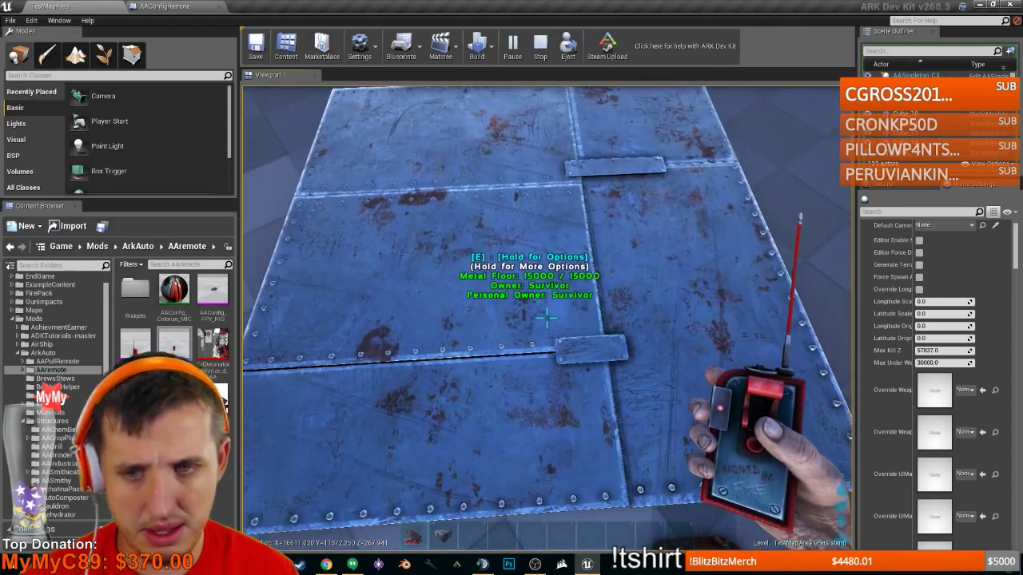
- Stop the play session and return to the InputAction ScrollChatUp chain in the AAConfigRemote EventGraph
{"action": "key", "text": "Escape"}
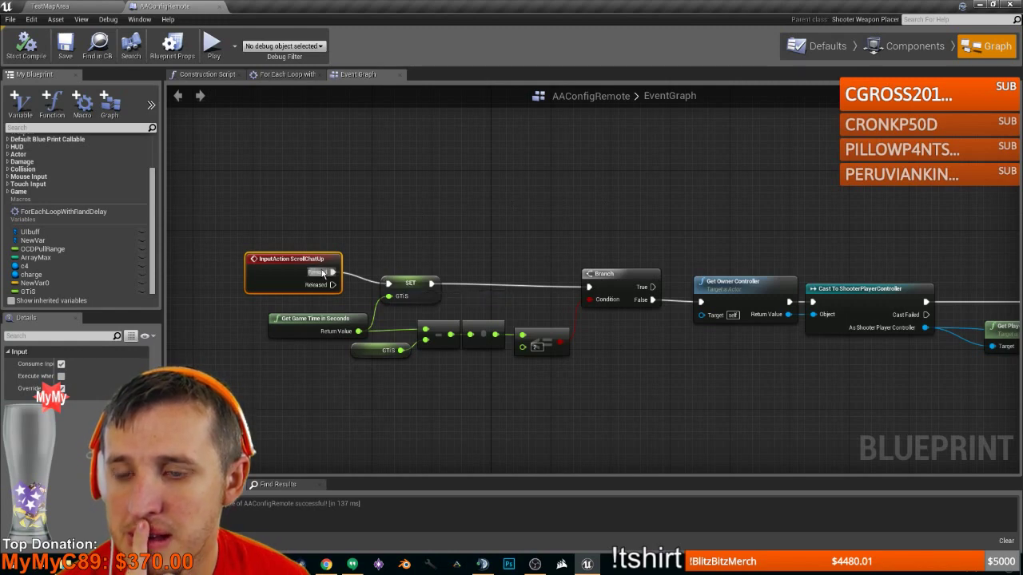
{"action": "right_click_drag", "start_coordinate": [302, 264], "coordinate": [421, 222]}
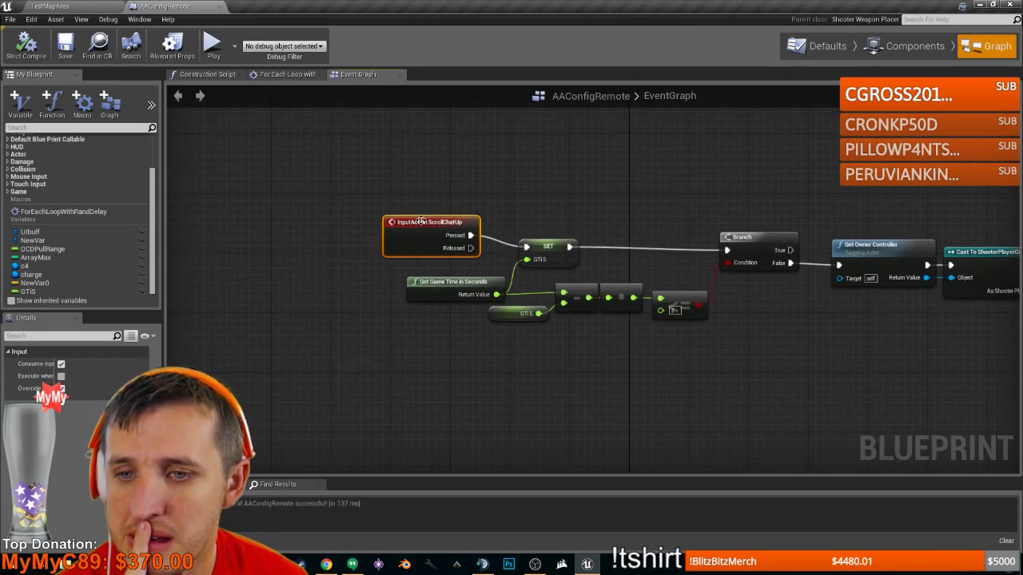
- Disconnect the GTiS Set node from both the InputAction ScrollChatUp Pressed output and the Branch
{"action": "left_click_drag", "start_coordinate": [421, 221], "coordinate": [324, 229]}
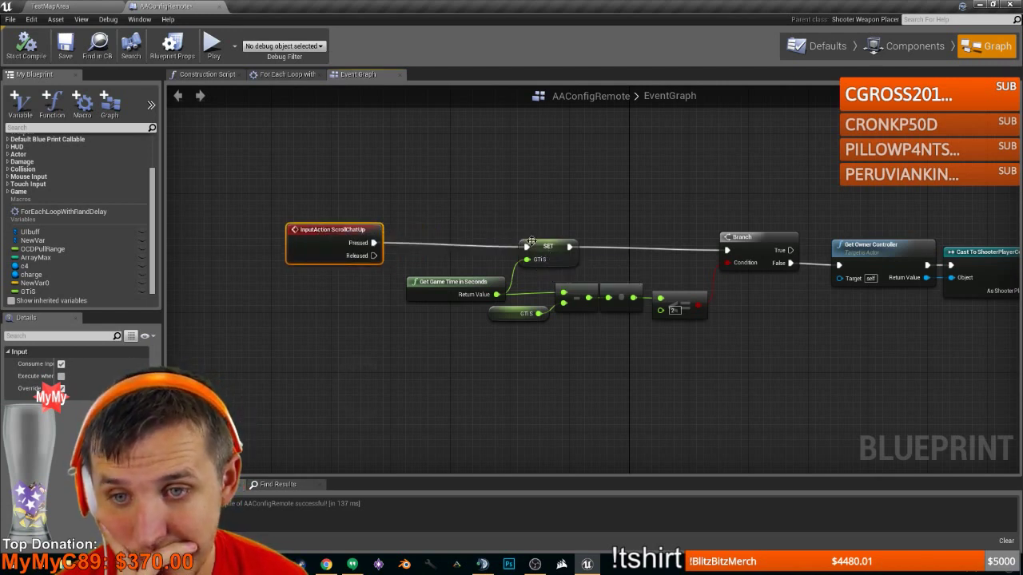
{"action": "right_click", "coordinate": [540, 259]}
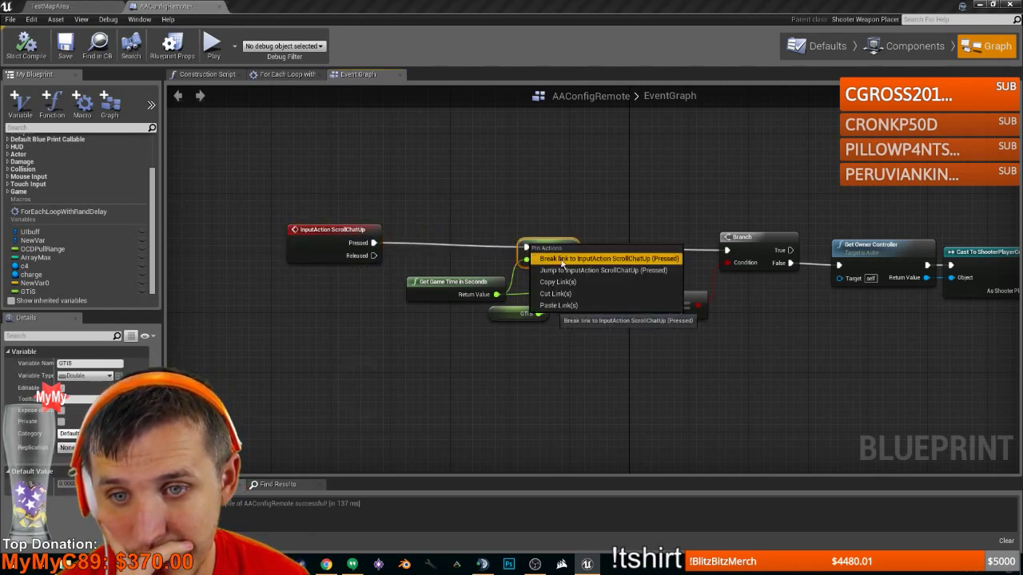
{"action": "left_click", "coordinate": [676, 230]}
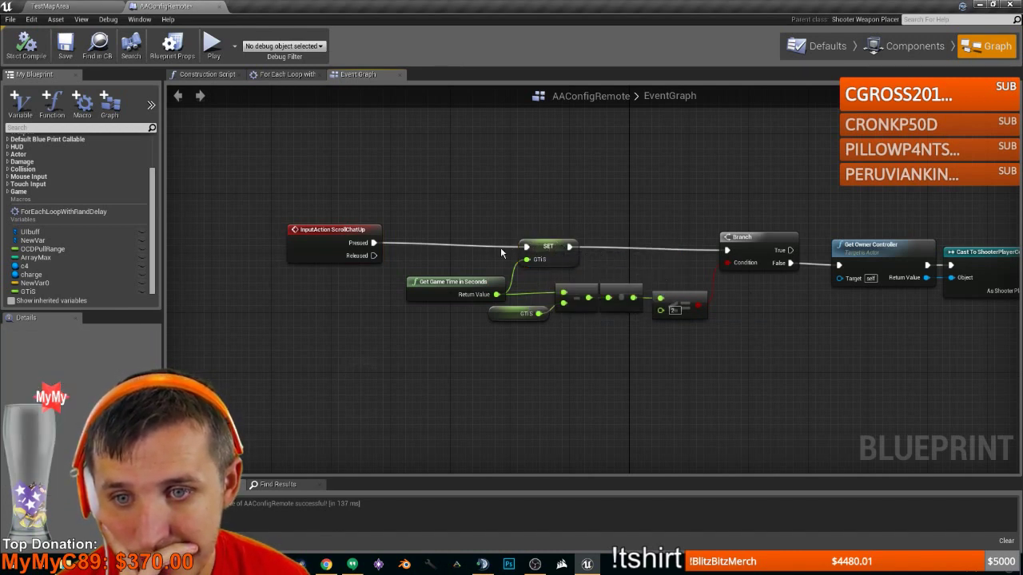
{"action": "right_click", "coordinate": [526, 246]}
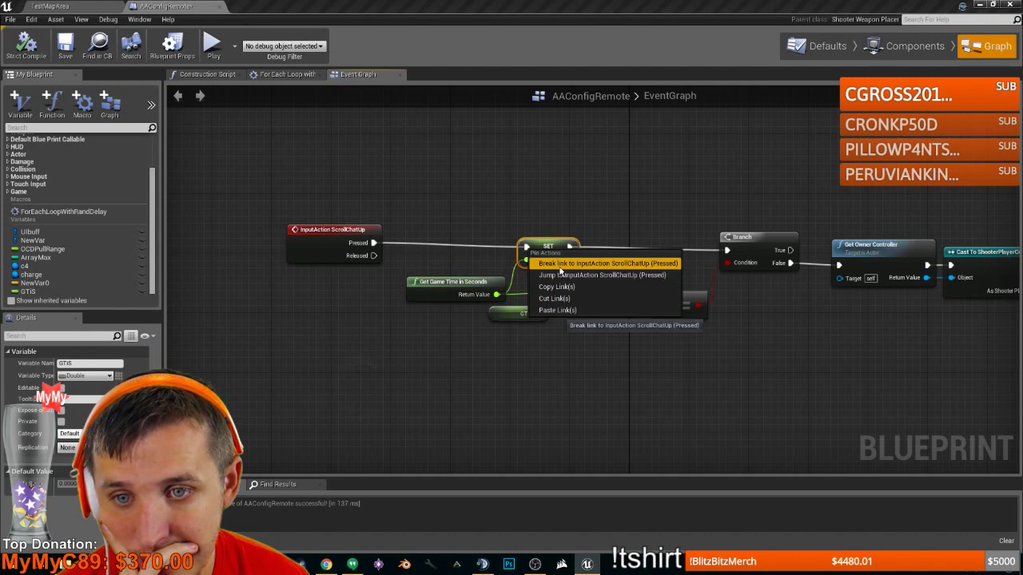
{"action": "left_click", "coordinate": [560, 258]}
{"action": "right_click", "coordinate": [569, 249]}
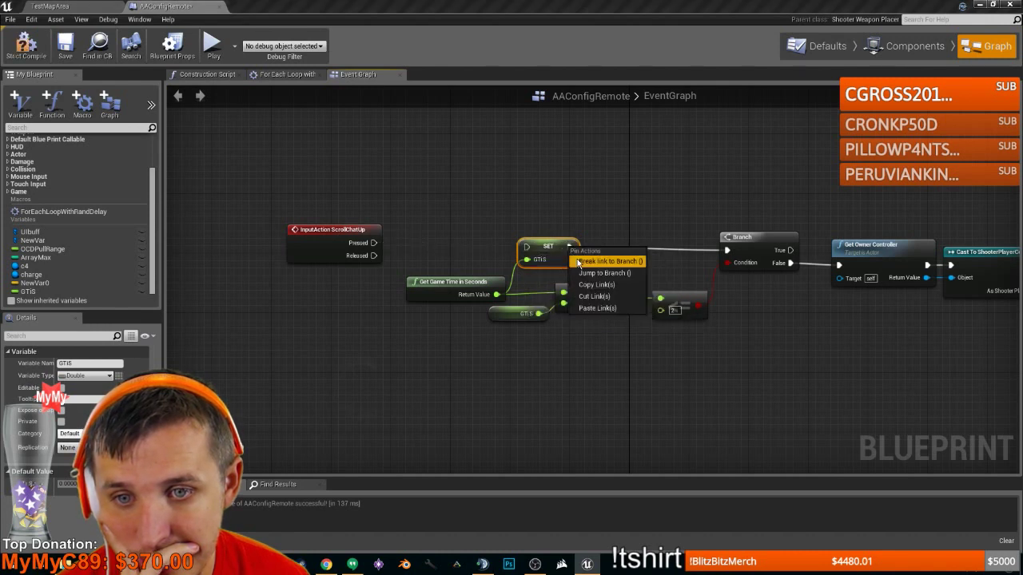
{"action": "left_click", "coordinate": [611, 261]}
- Rewire the chain so the Branch's False output runs through the GTiS Set node into Get Owner Controller
{"action": "left_click_drag", "start_coordinate": [564, 238], "coordinate": [878, 179]}
{"action": "left_click_drag", "start_coordinate": [747, 243], "coordinate": [606, 228]}
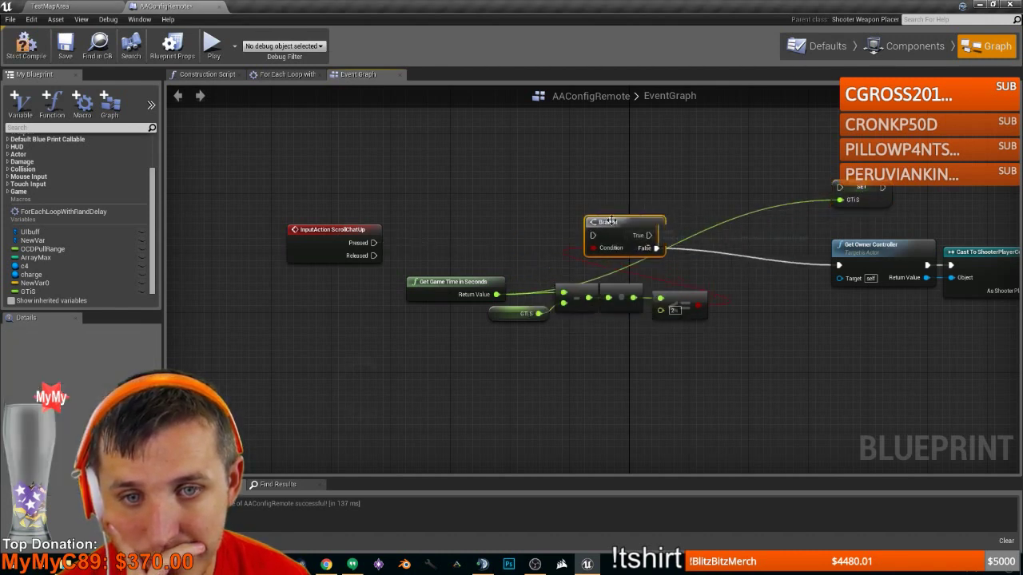
{"action": "left_click_drag", "start_coordinate": [860, 187], "coordinate": [704, 217]}
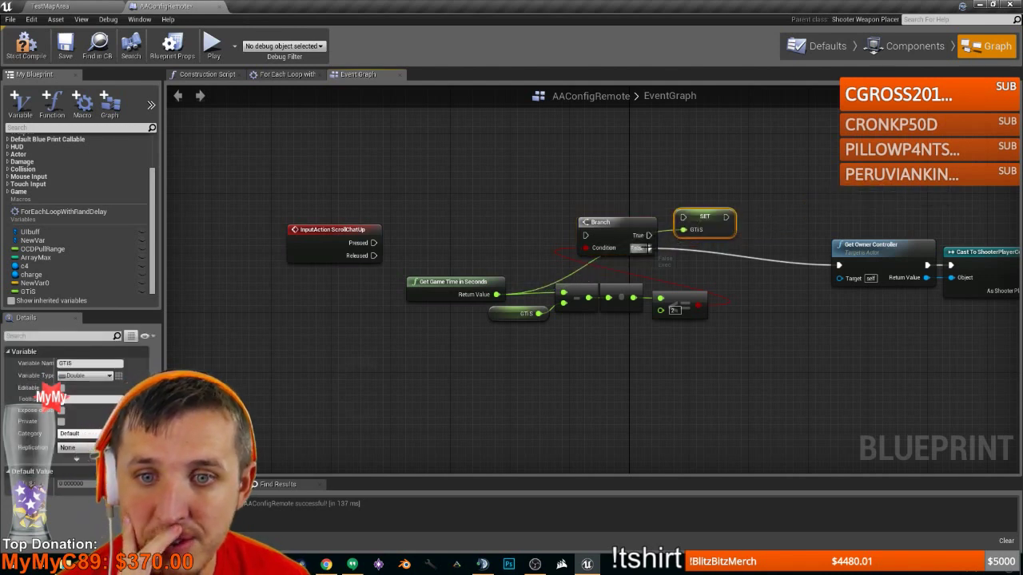
{"action": "left_click_drag", "start_coordinate": [649, 249], "coordinate": [838, 264]}
{"action": "left_click_drag", "start_coordinate": [719, 217], "coordinate": [726, 246]}
- Connect ScrollChatUp's Pressed output directly to the Branch and tidy the positions of the surrounding nodes
{"action": "left_click_drag", "start_coordinate": [376, 239], "coordinate": [502, 224]}
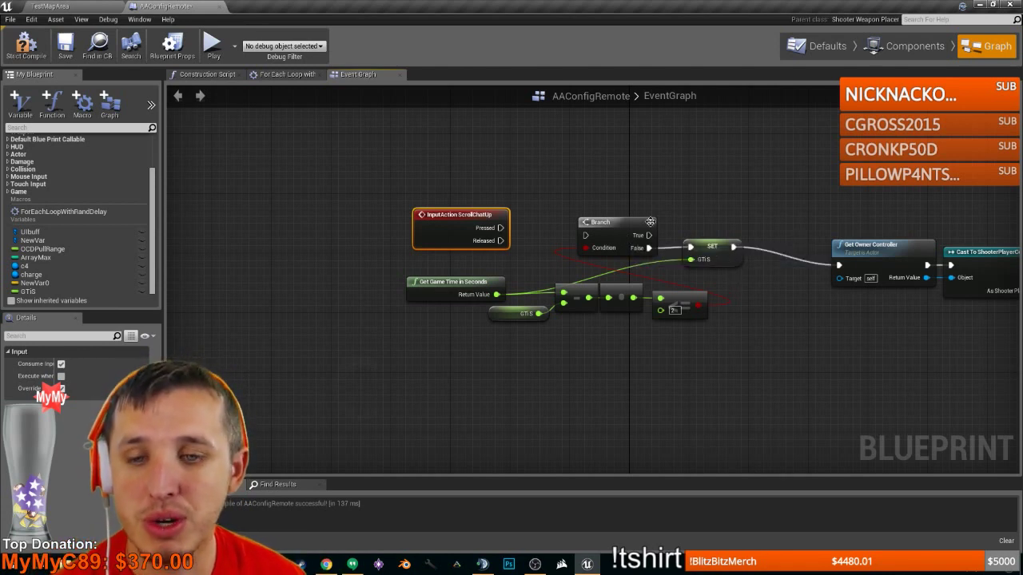
{"action": "left_click_drag", "start_coordinate": [651, 221], "coordinate": [663, 214]}
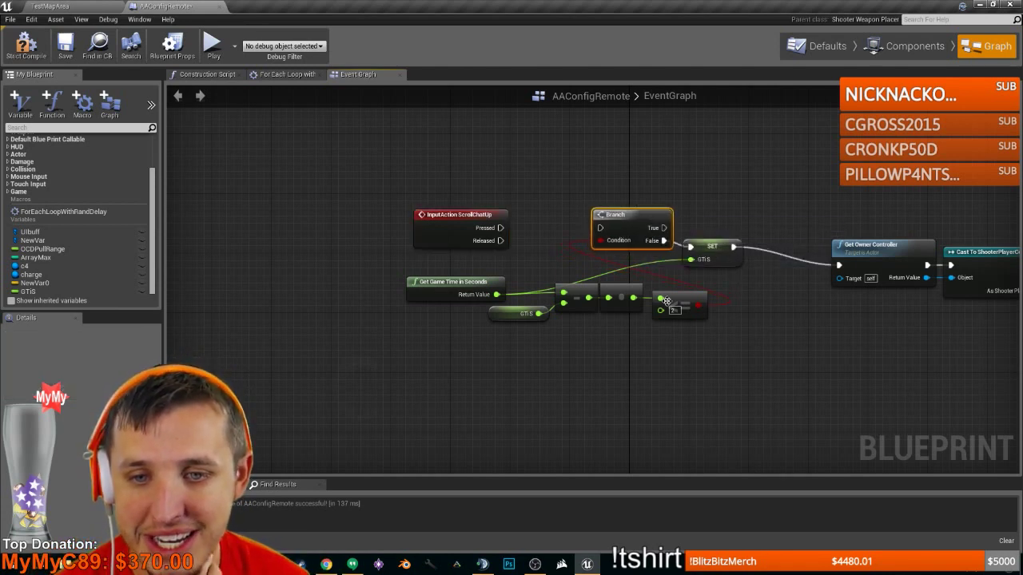
{"action": "left_click_drag", "start_coordinate": [705, 250], "coordinate": [742, 255]}
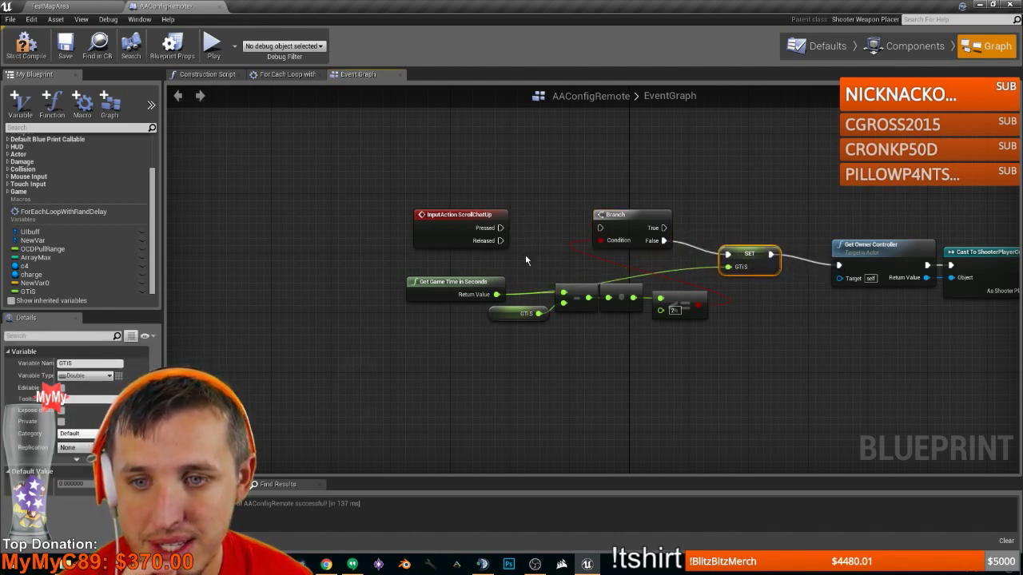
{"action": "left_click", "coordinate": [510, 318]}
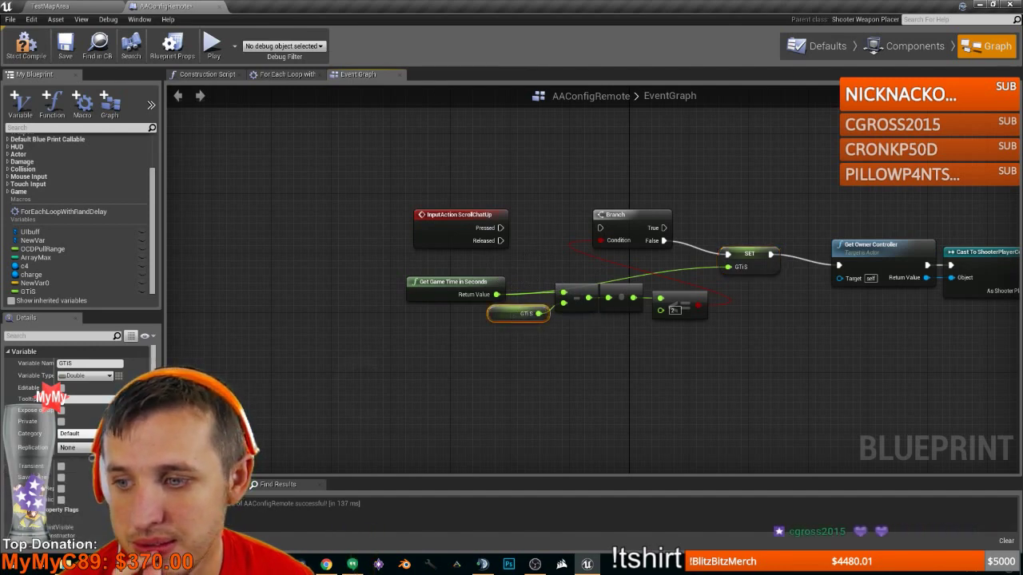
{"action": "right_click_drag", "start_coordinate": [458, 297], "coordinate": [419, 315]}
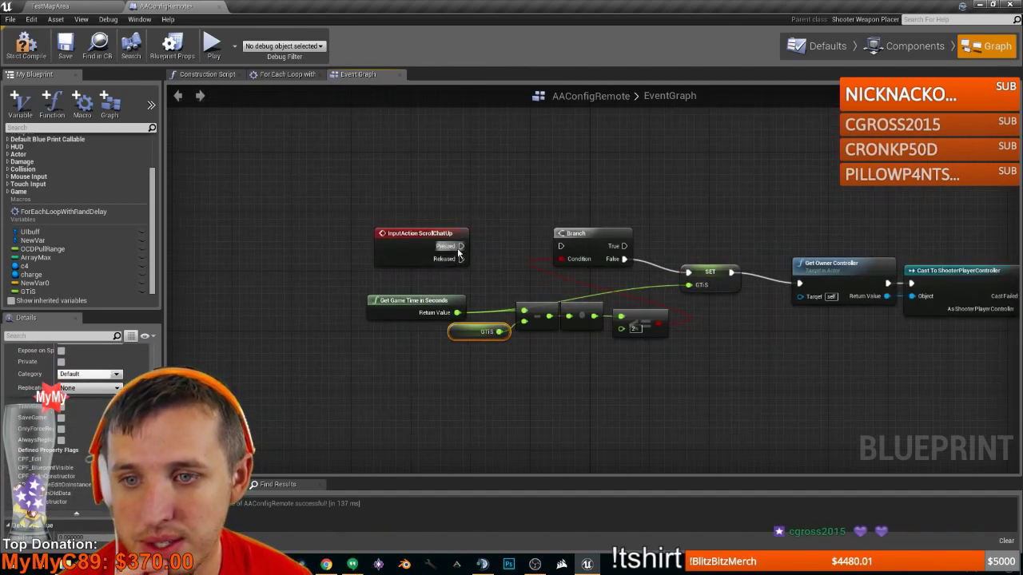
{"action": "left_click_drag", "start_coordinate": [460, 246], "coordinate": [563, 246]}
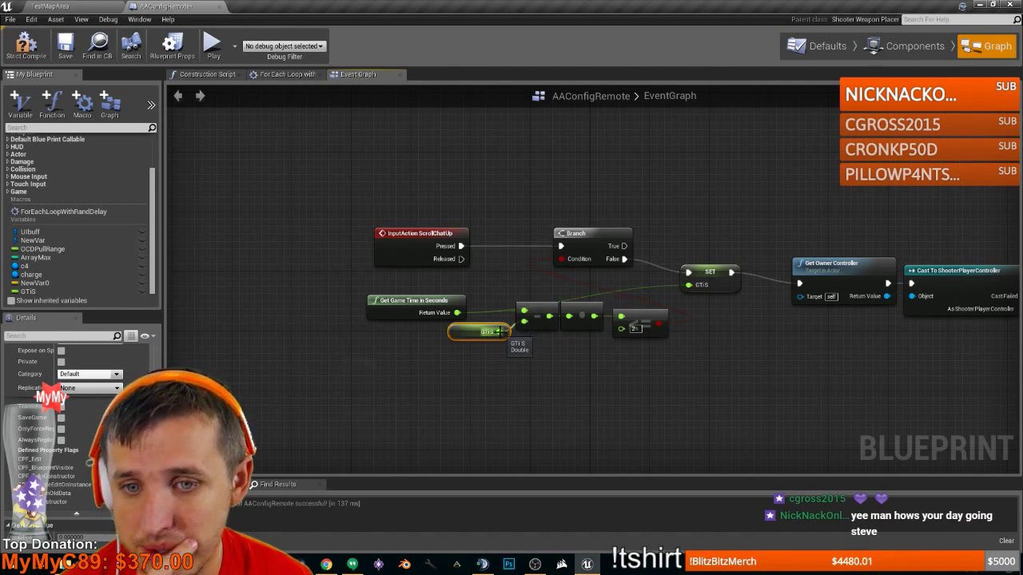
{"action": "left_click_drag", "start_coordinate": [416, 301], "coordinate": [422, 293]}
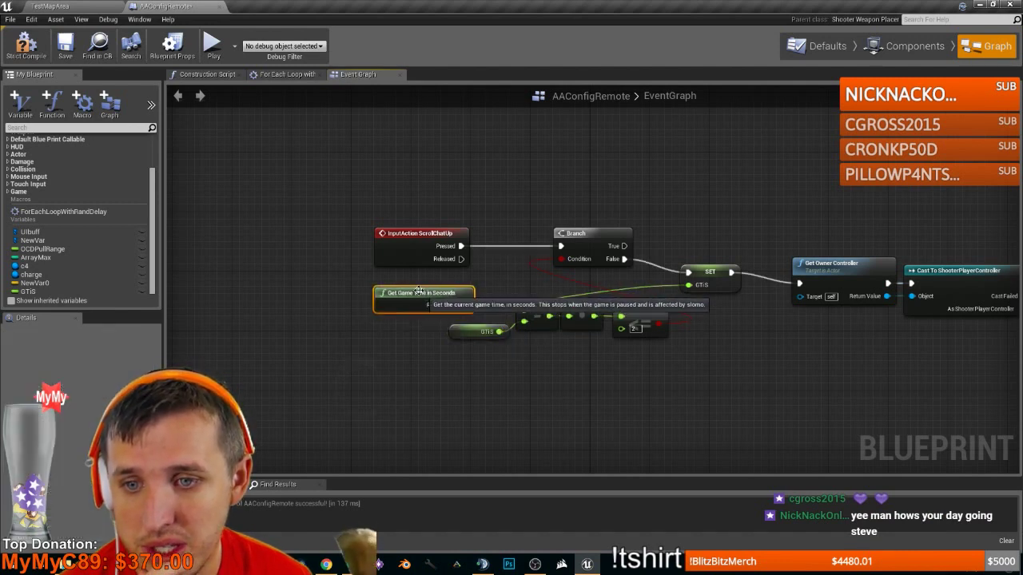
- Compile and save AAConfigRemote, save the TestMapArea map, and start a play session there
{"action": "left_click", "coordinate": [66, 46]}
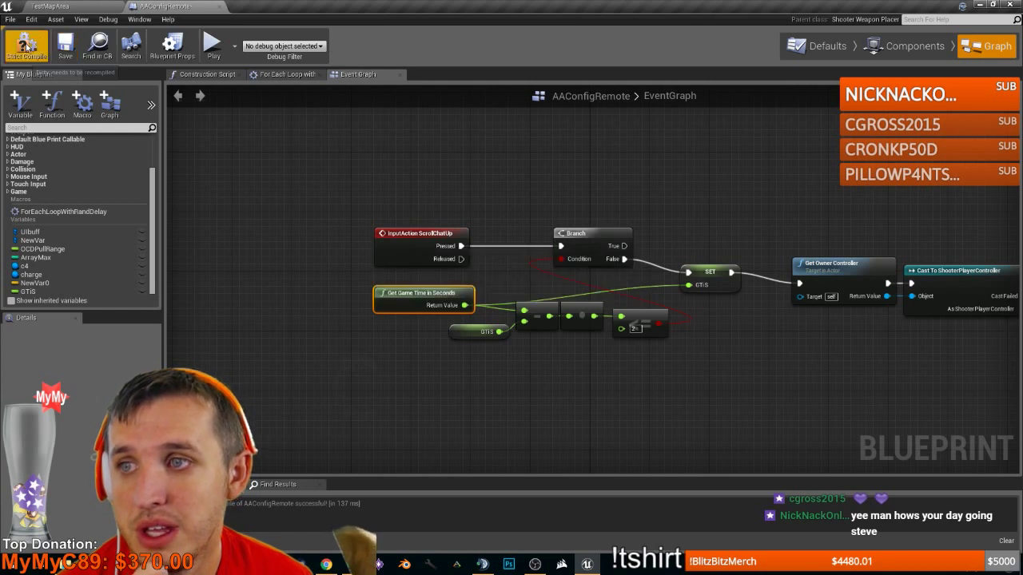
{"action": "key", "text": "F7"}
{"action": "left_click", "coordinate": [79, 6]}
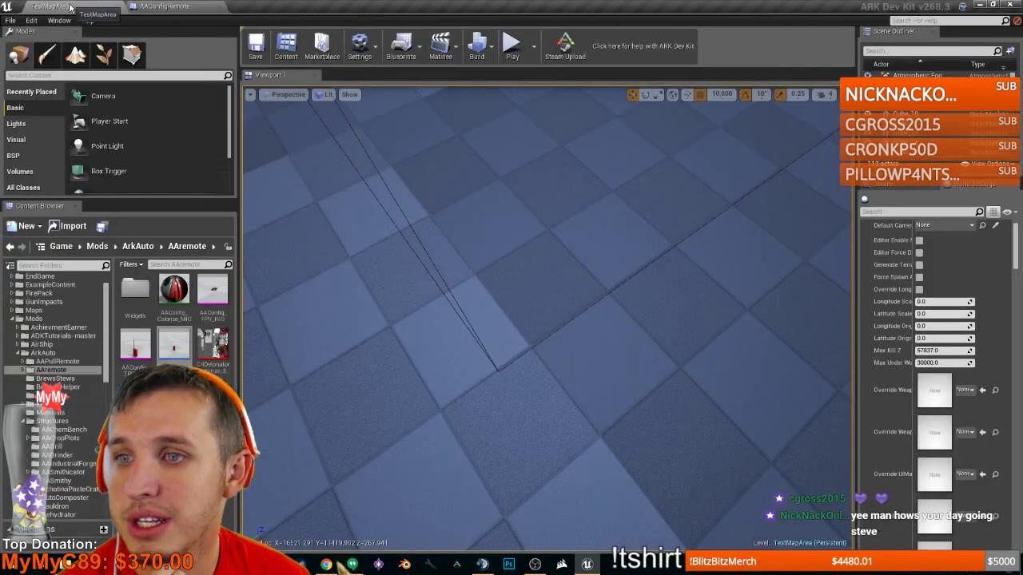
{"action": "left_click", "coordinate": [256, 48]}
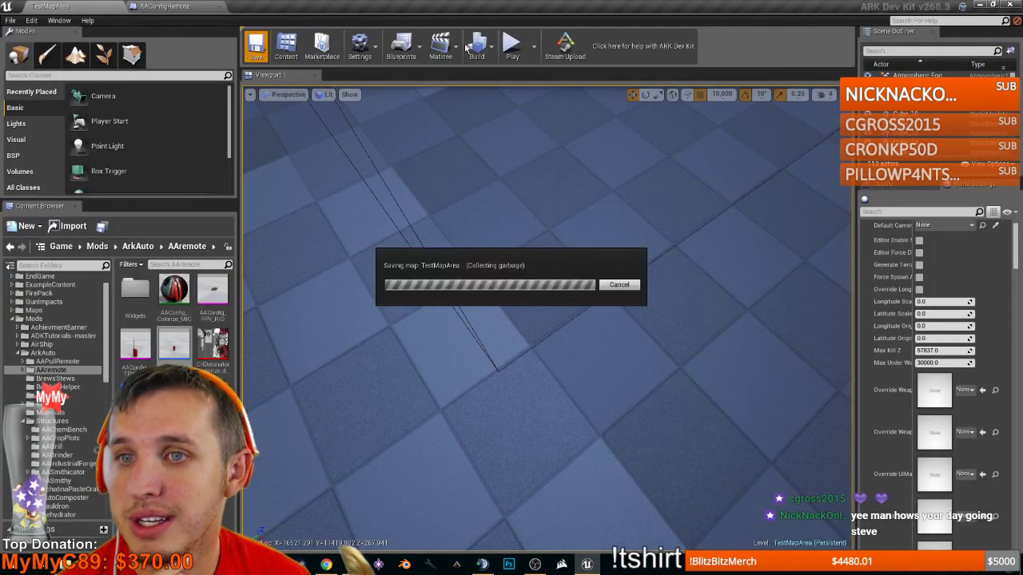
{"action": "left_click", "coordinate": [513, 47]}
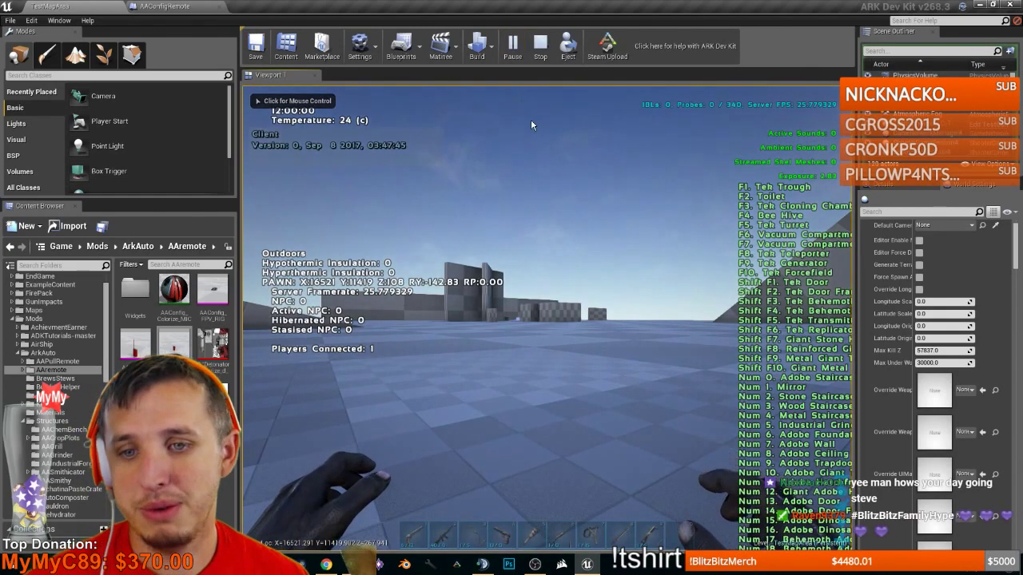
- Drop all of the character's items and take only the remote back from the item cache into the first quick slot
{"action": "key", "text": "i"}
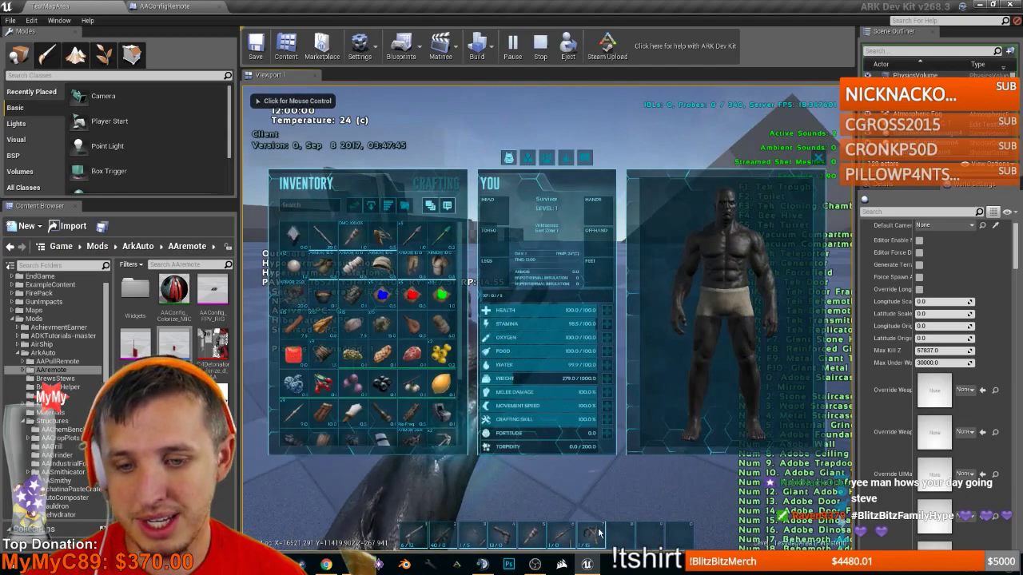
{"action": "left_click", "coordinate": [372, 207]}
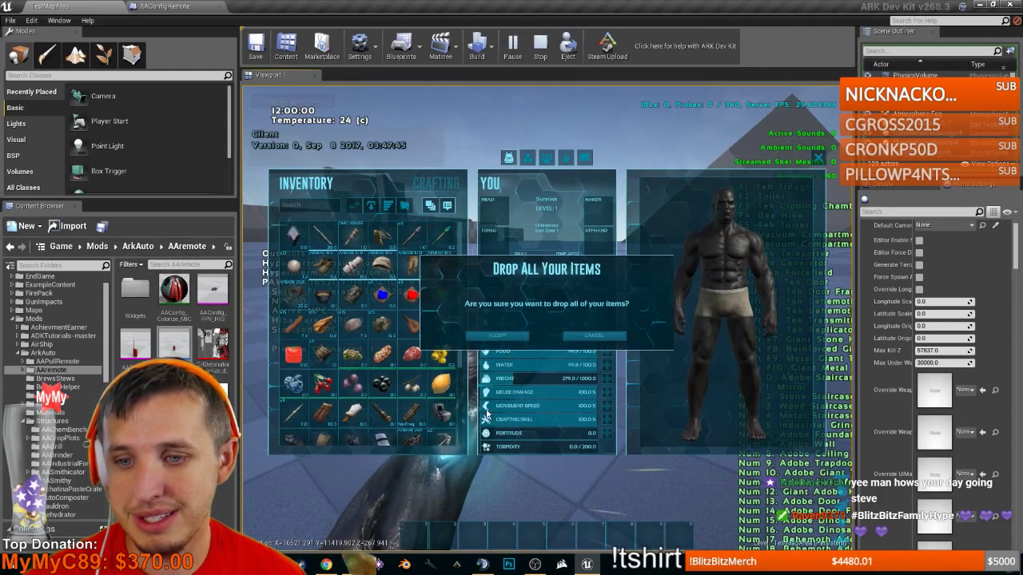
{"action": "left_click", "coordinate": [497, 336]}
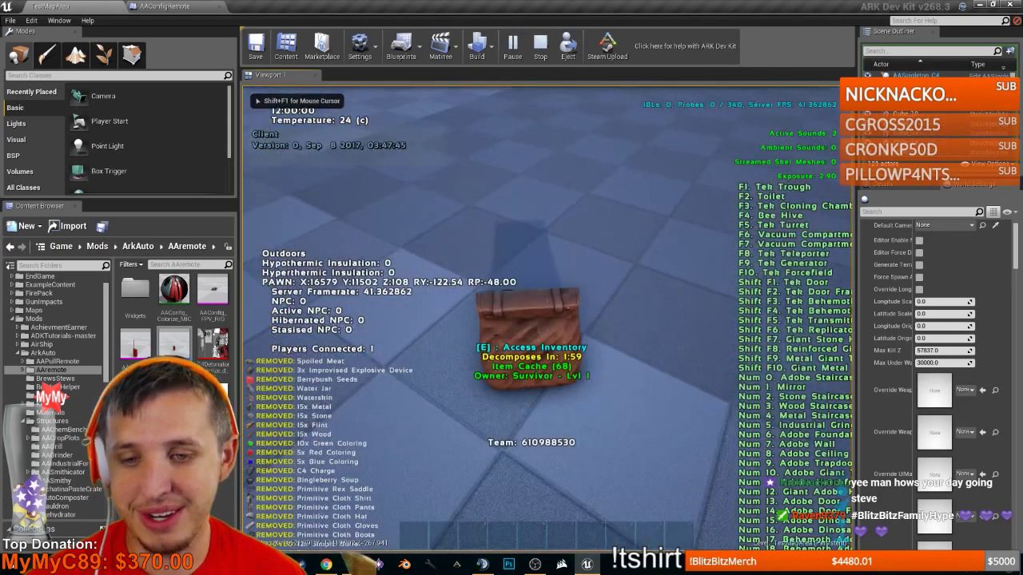
{"action": "key", "text": "f"}
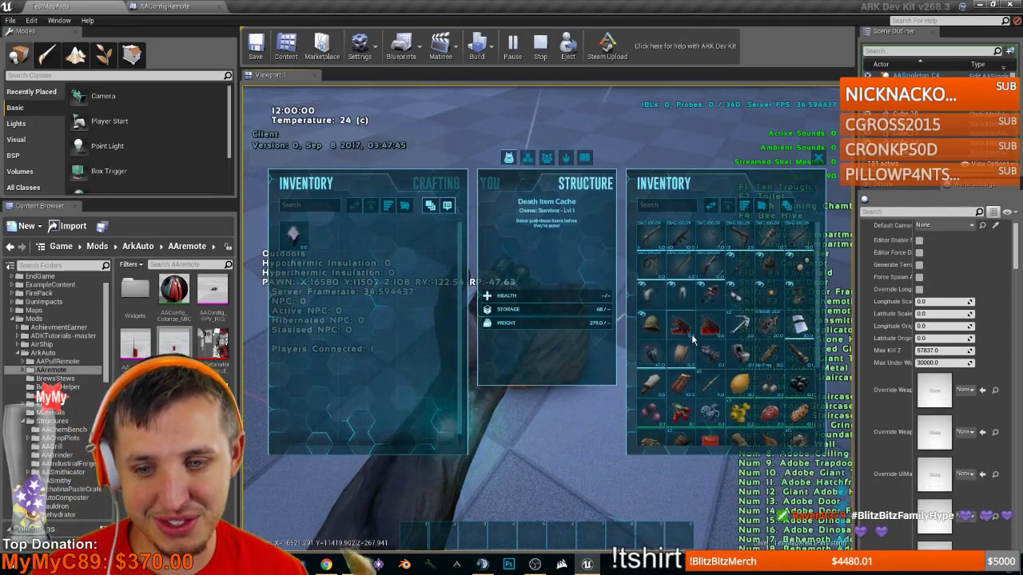
{"action": "key", "text": "Escape"}
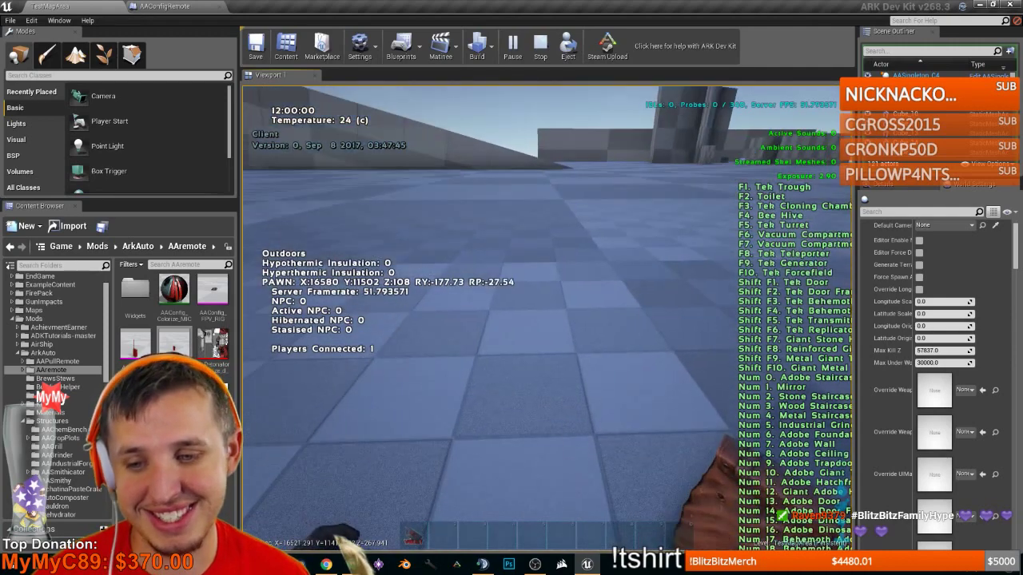
- Give the character 10 metal foundations by rerunning the earlier admin and giveitem console commands
{"action": "key", "text": "a"}
{"action": "key", "text": "w"}
{"action": "key", "text": "Tab"}
{"action": "key", "text": "Up"}
{"action": "key", "text": "Return"}
{"action": "key", "text": "Tab"}
{"action": "key", "text": "Up"}
{"action": "key", "text": "Up"}
{"action": "key", "text": "Up"}
{"action": "key", "text": "Up"}
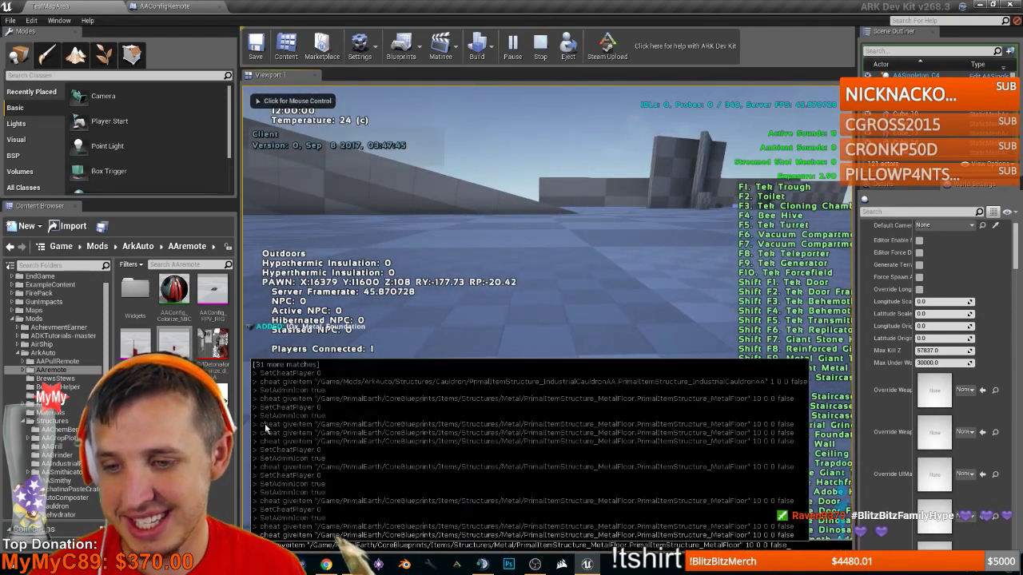
{"action": "key", "text": "Return"}
- Turn off the cheat debug overlay by rerunning SetCheatPlayer 0 from the console history
{"action": "key", "text": "Tab"}
{"action": "key", "text": "Tab"}
{"action": "key", "text": "Up"}
{"action": "key", "text": "Up"}
{"action": "key", "text": "Up"}
{"action": "key", "text": "Up"}
{"action": "key", "text": "Return"}
{"action": "key", "text": "Tab"}
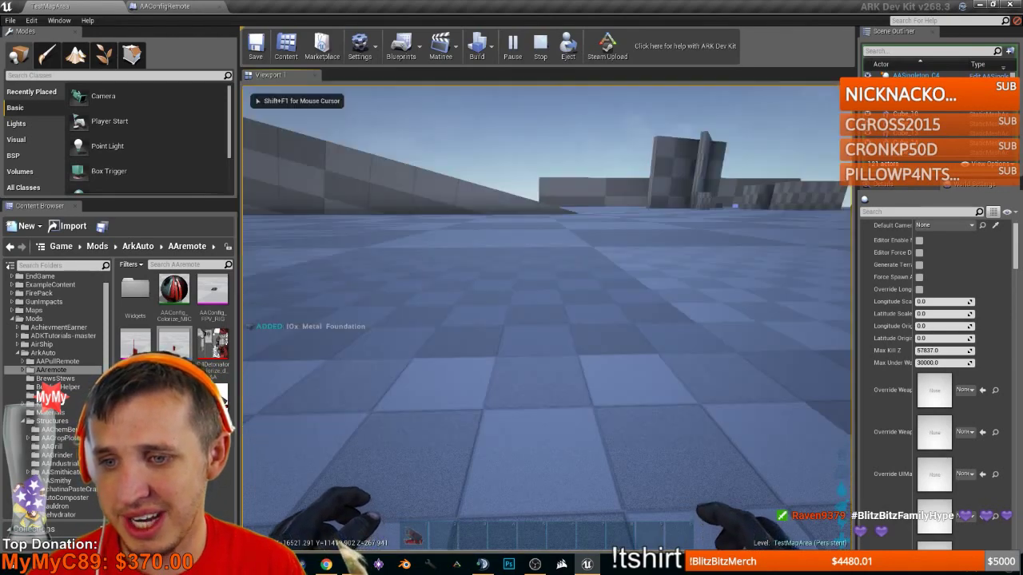
{"action": "key", "text": "Tab"}
{"action": "key", "text": "Up"}
{"action": "key", "text": "Up"}
{"action": "key", "text": "Return"}
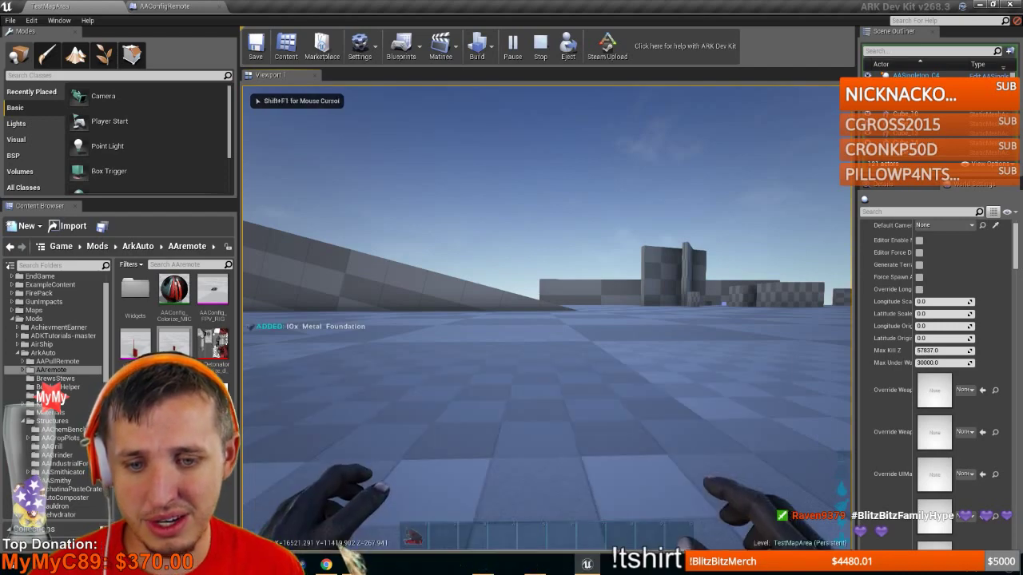
- Assign the metal foundations to the second quick slot, place one, and approach it with the remote equipped
{"action": "key", "text": "i"}
{"action": "key", "text": "2"}
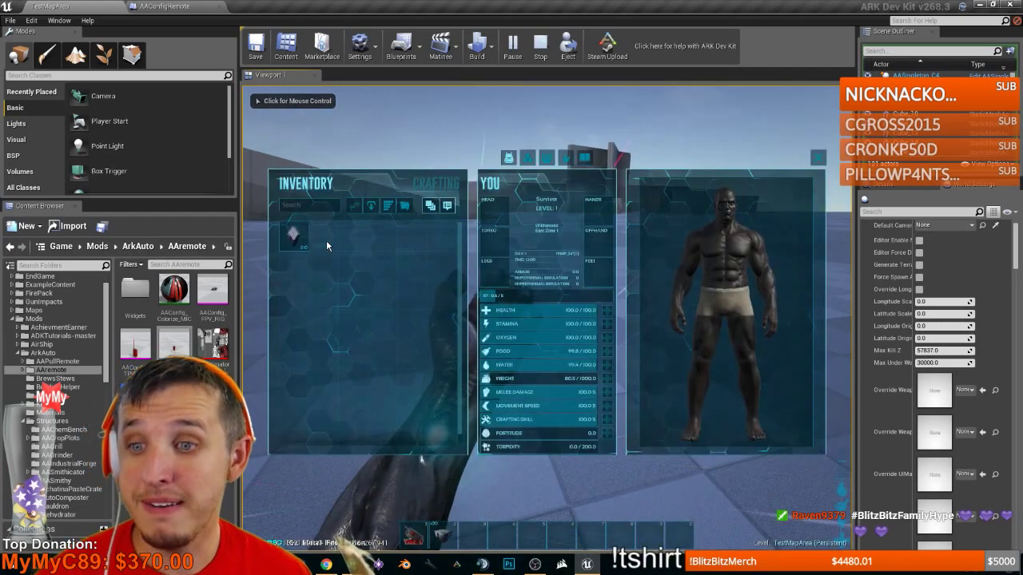
{"action": "key", "text": "i"}
{"action": "key", "text": "2"}
{"action": "left_click", "coordinate": [547, 318]}
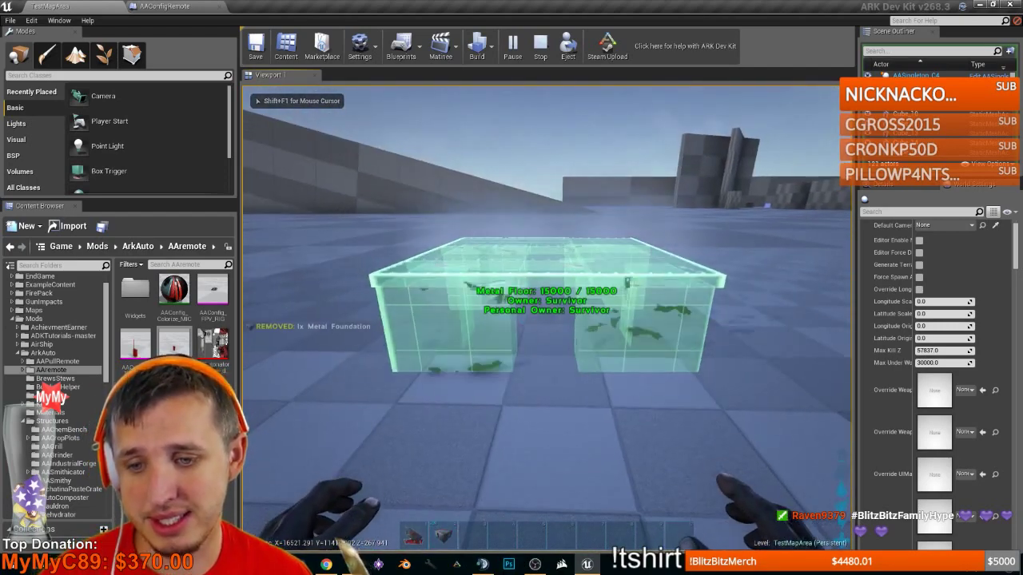
{"action": "key", "text": "1"}
{"action": "key", "text": "a"}
{"action": "key", "text": "w"}
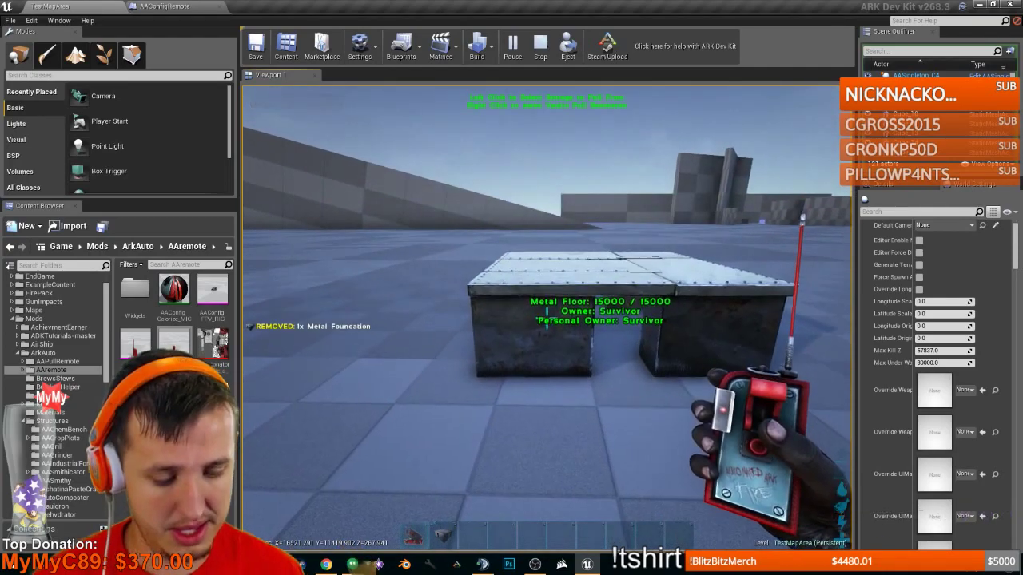
{"action": "key", "text": "w"}
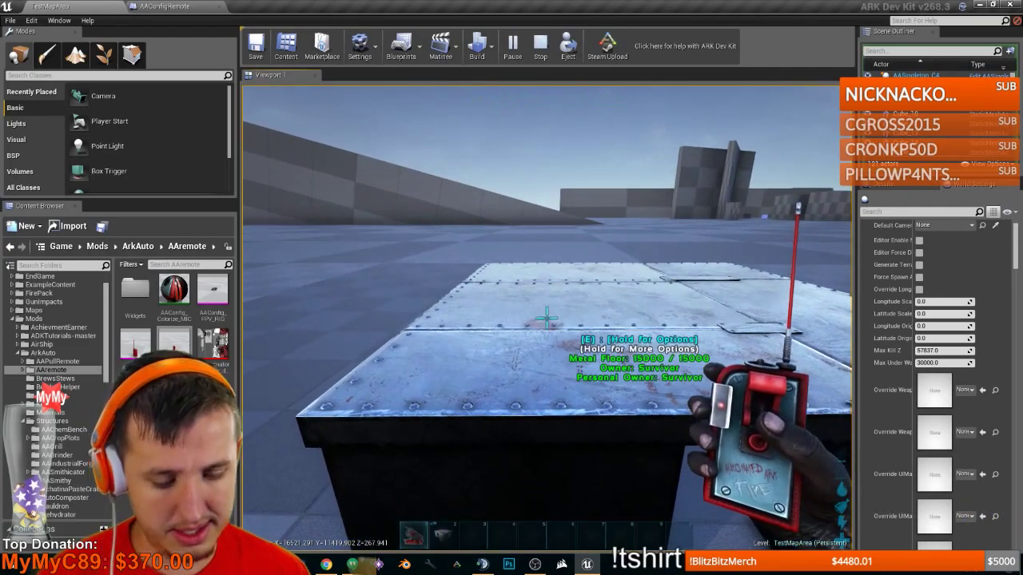
- Test the rewired remote by placing seven C4 charges at separate spots on the metal foundation
{"action": "right_click", "coordinate": [547, 318]}
{"action": "key", "text": "s"}
{"action": "left_click", "coordinate": [547, 319]}
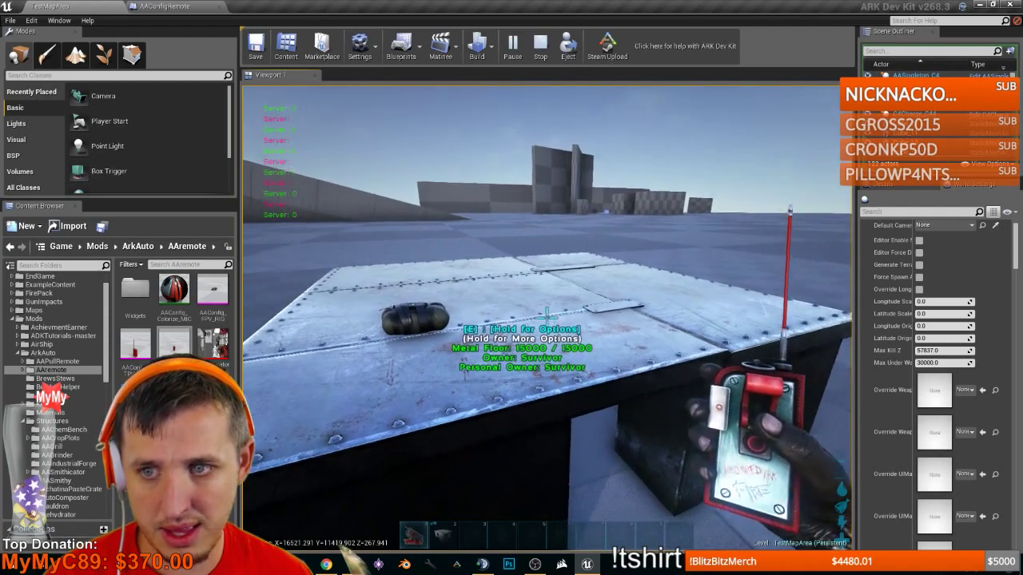
{"action": "left_click", "coordinate": [547, 316]}
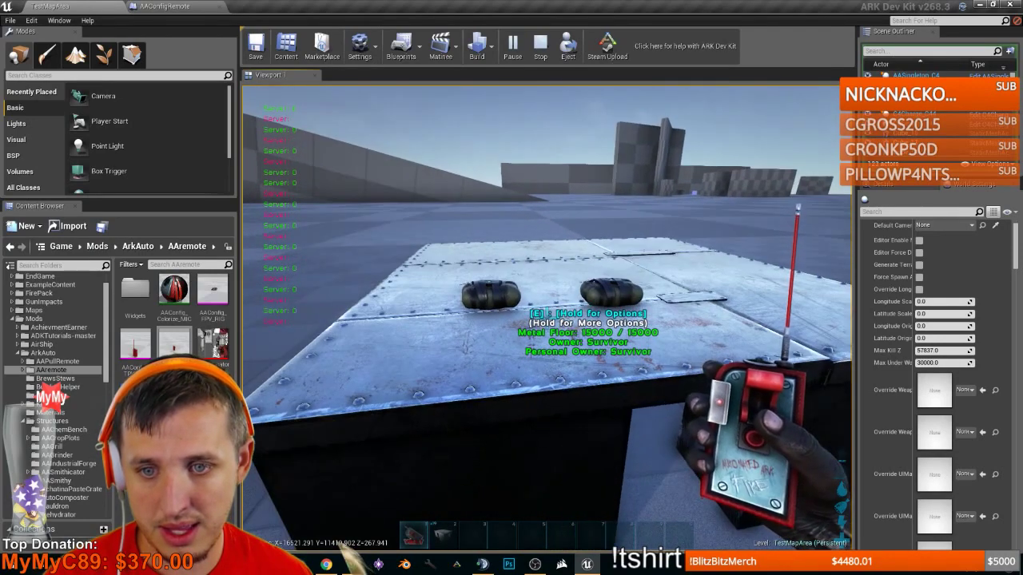
{"action": "left_click", "coordinate": [547, 316]}
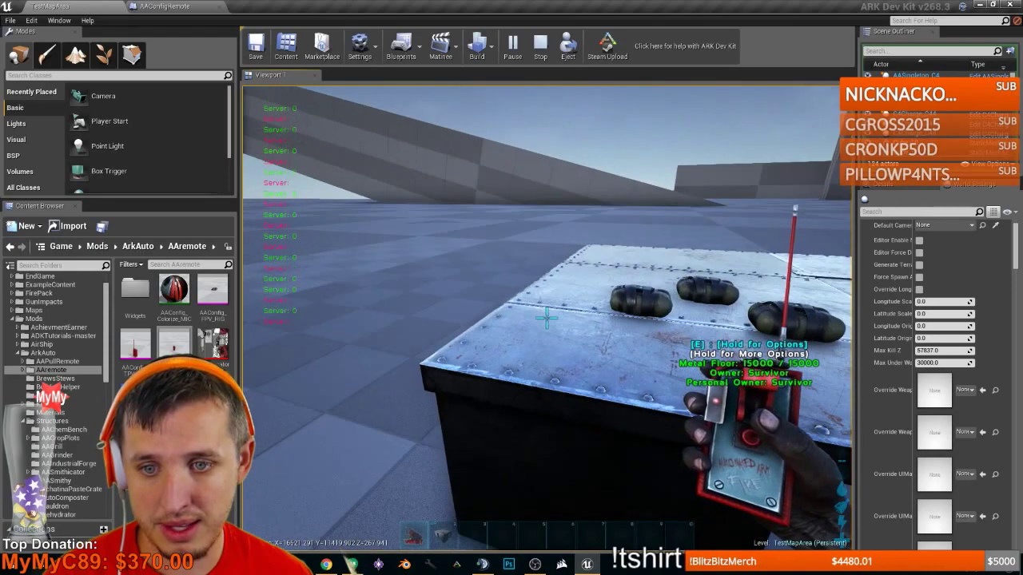
{"action": "left_click", "coordinate": [546, 318]}
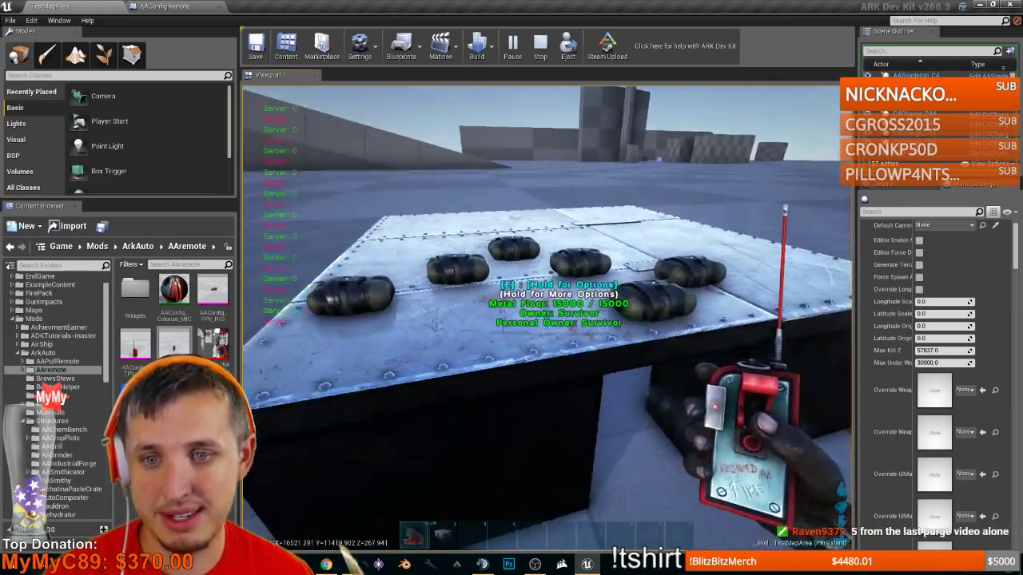
{"action": "left_click", "coordinate": [546, 317]}
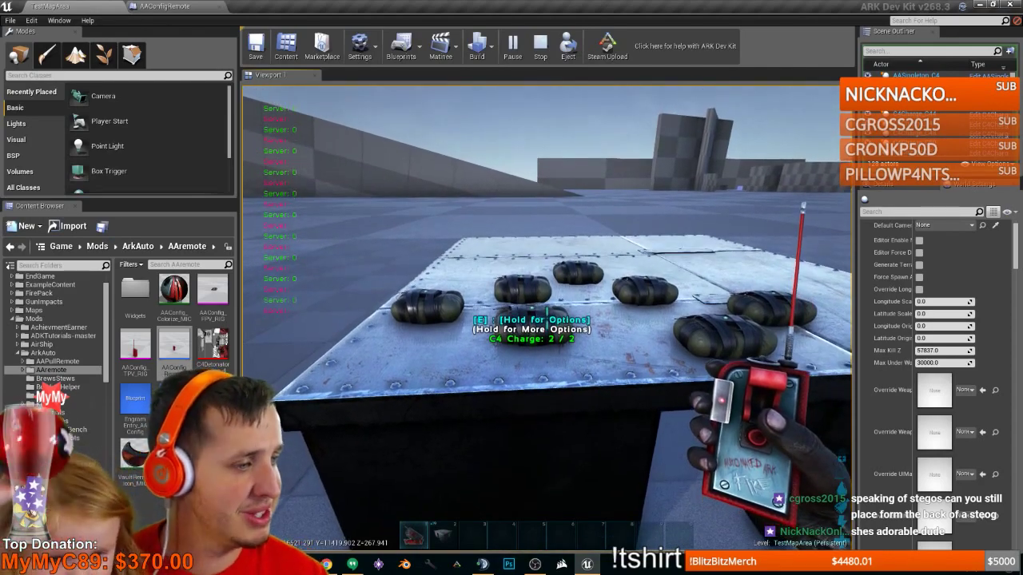
- Look over the C4 charges placed on the metal foundation from both sides
{"action": "key", "text": "d"}
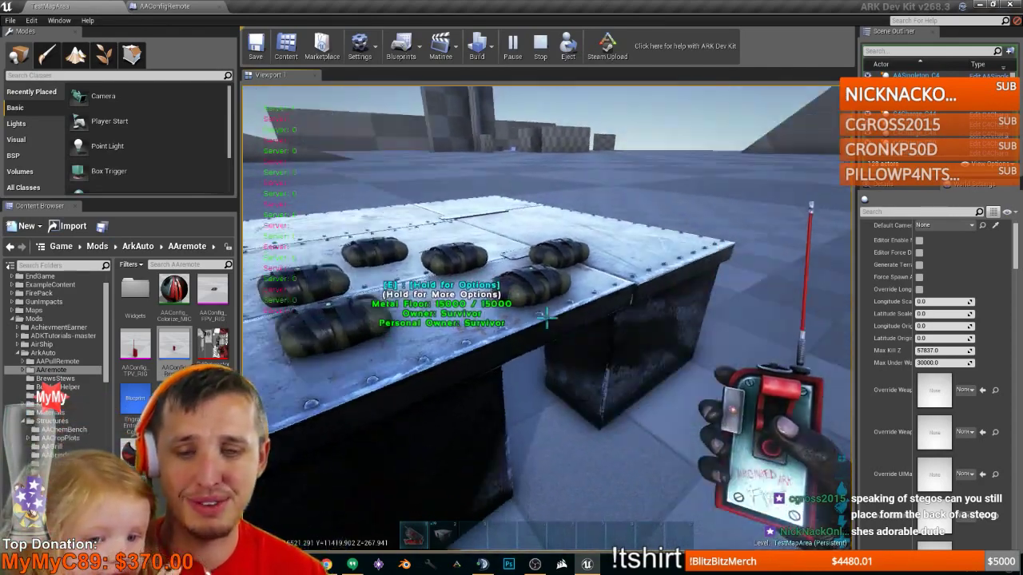
{"action": "key", "text": "a"}
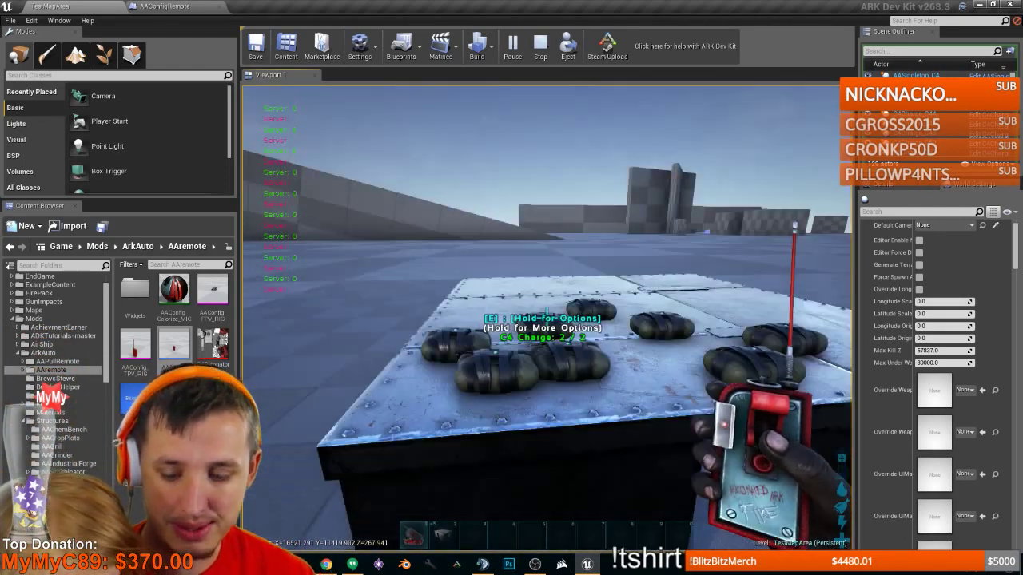
- Return to the AAConfigRemote event graph and edit the time threshold in the less-or-equal comparison gating ScrollChatUp
{"action": "left_click", "coordinate": [182, 6]}
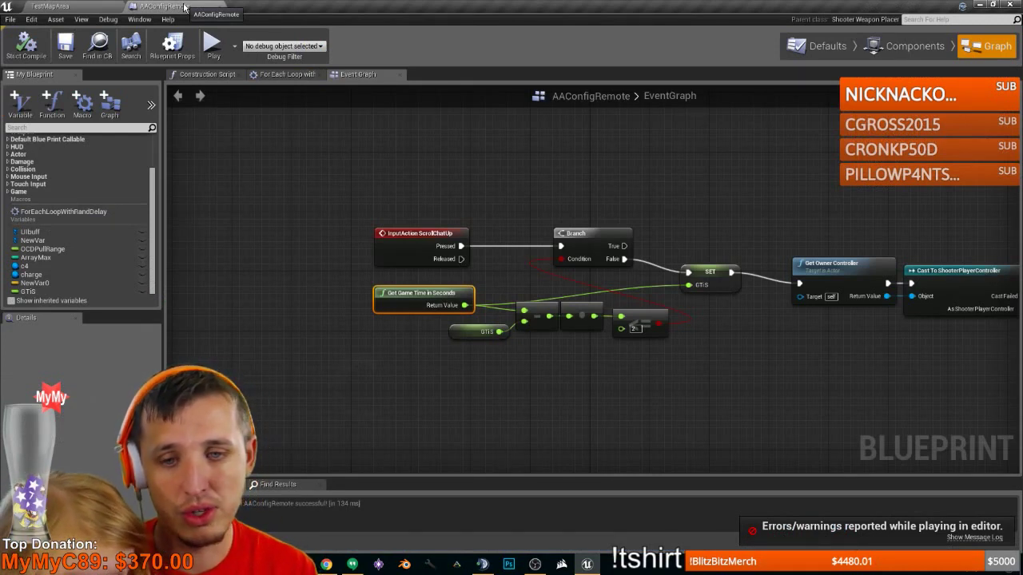
{"action": "scroll", "coordinate": [723, 248], "scroll_direction": "down", "scroll_amount": 5}
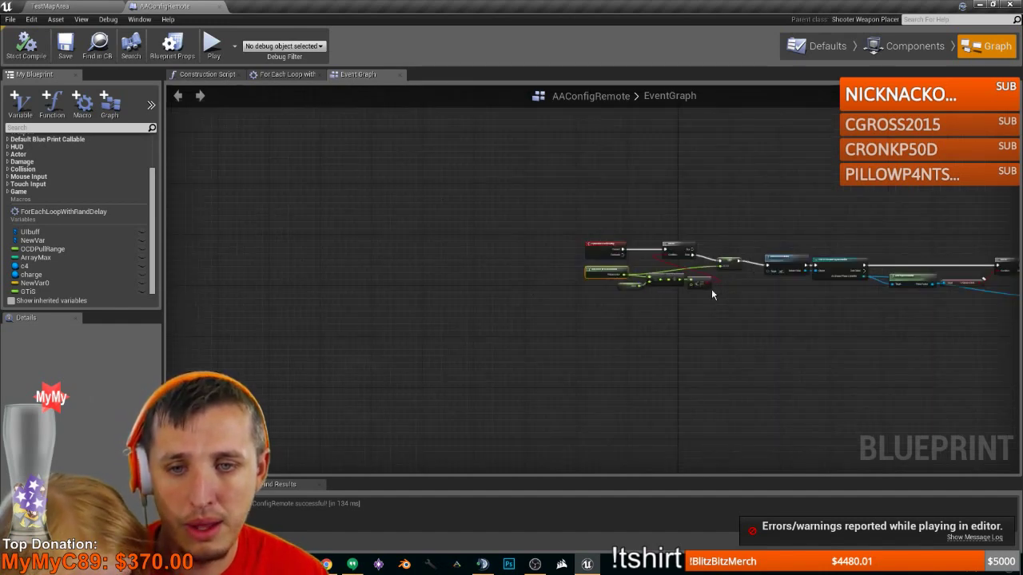
{"action": "scroll", "coordinate": [711, 294], "scroll_direction": "up", "scroll_amount": 5}
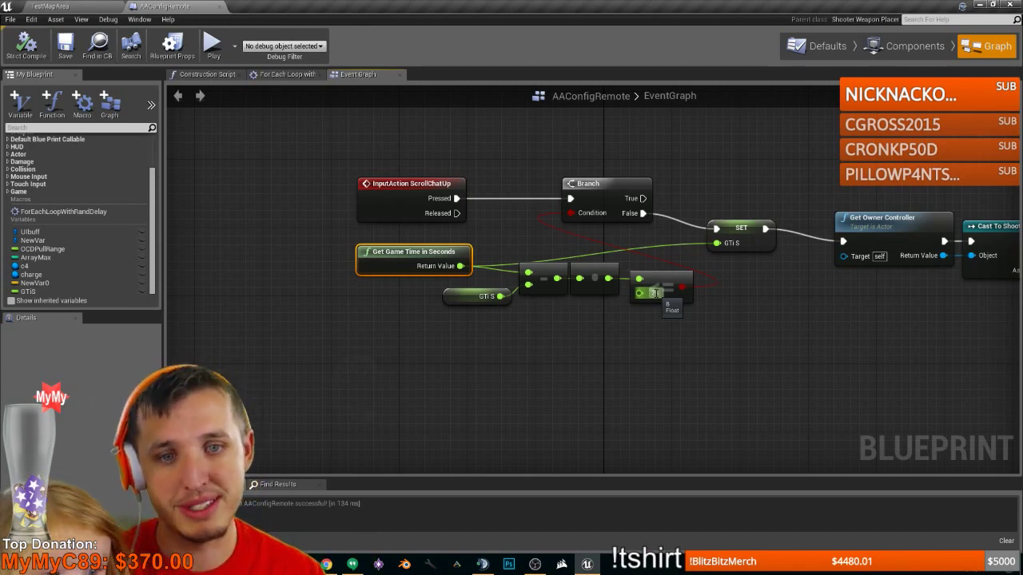
{"action": "right_click", "coordinate": [655, 294]}
{"action": "scroll", "coordinate": [763, 301], "scroll_direction": "down", "scroll_amount": 4}
{"action": "left_click", "coordinate": [821, 316]}
- Examine the C4 placement chain from the ScrollChatUp input through the ChangeInventory event and its spawn logic to the last nodes
{"action": "scroll", "coordinate": [844, 320], "scroll_direction": "down", "scroll_amount": 3}
{"action": "right_click_drag", "start_coordinate": [855, 324], "coordinate": [611, 354]}
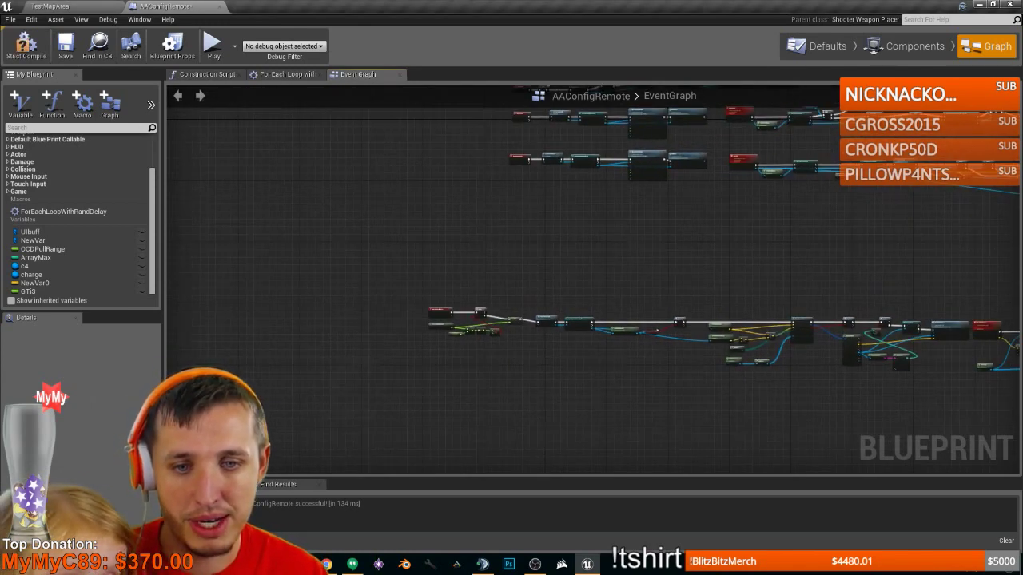
{"action": "scroll", "coordinate": [640, 364], "scroll_direction": "up", "scroll_amount": 8}
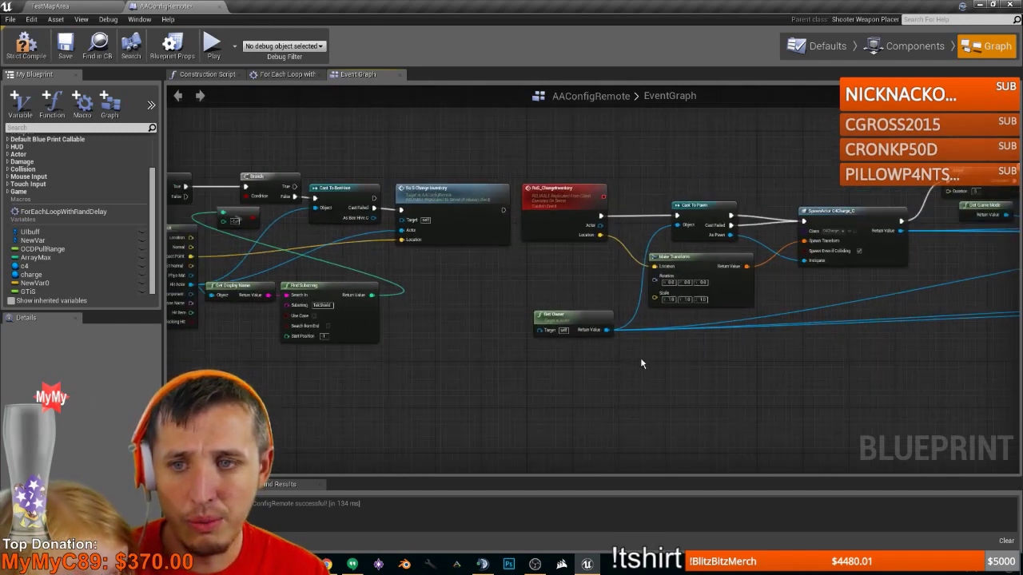
{"action": "scroll", "coordinate": [641, 364], "scroll_direction": "down", "scroll_amount": 3}
{"action": "right_click_drag", "start_coordinate": [819, 381], "coordinate": [408, 373]}
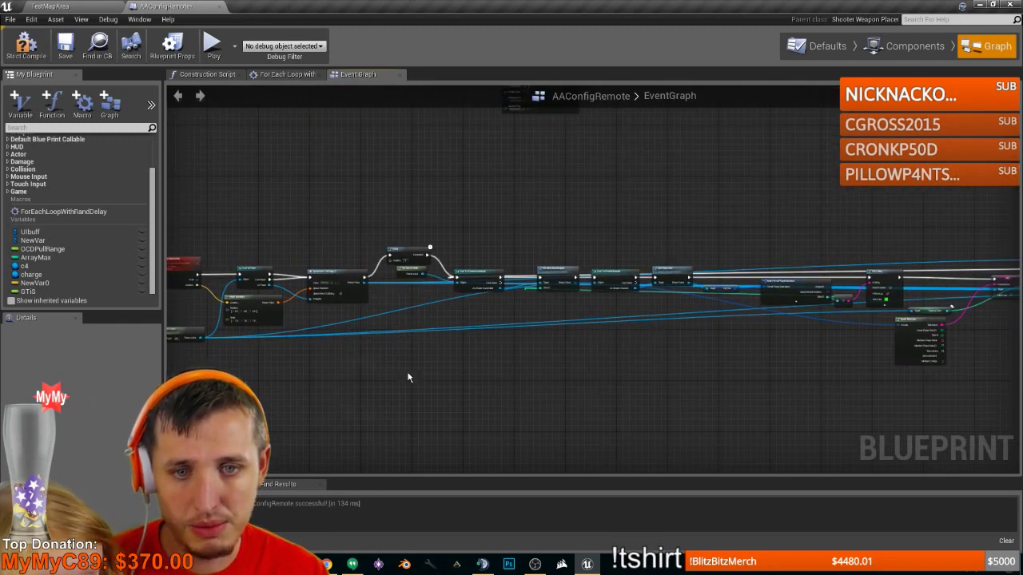
{"action": "right_click_drag", "start_coordinate": [1008, 314], "coordinate": [640, 280]}
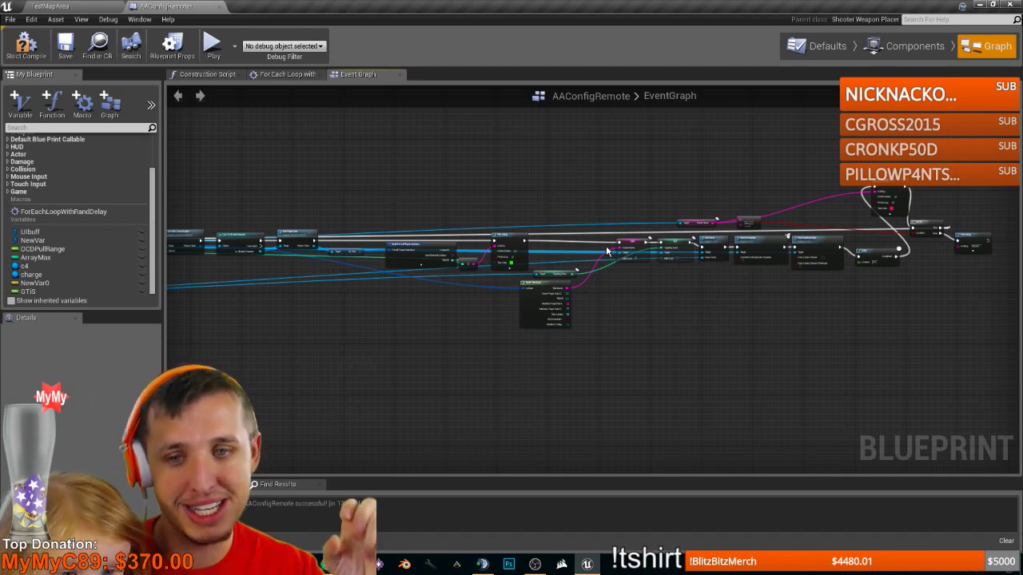
{"action": "scroll", "coordinate": [606, 245], "scroll_direction": "down", "scroll_amount": 3}
{"action": "right_click_drag", "start_coordinate": [449, 316], "coordinate": [724, 318]}
{"action": "right_click_drag", "start_coordinate": [569, 341], "coordinate": [779, 347]}
{"action": "scroll", "coordinate": [683, 343], "scroll_direction": "down", "scroll_amount": 2}
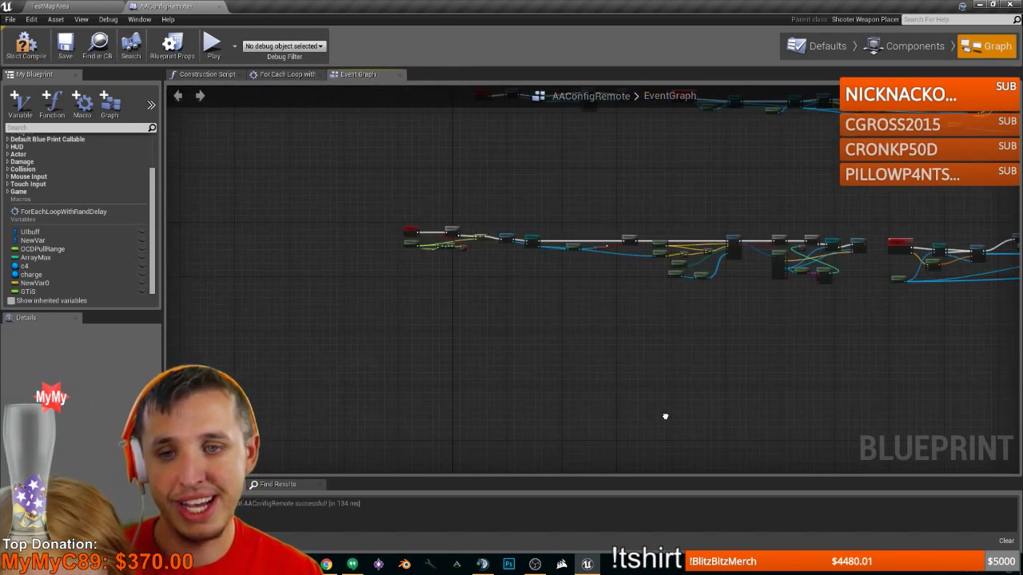
{"action": "scroll", "coordinate": [569, 422], "scroll_direction": "up", "scroll_amount": 2}
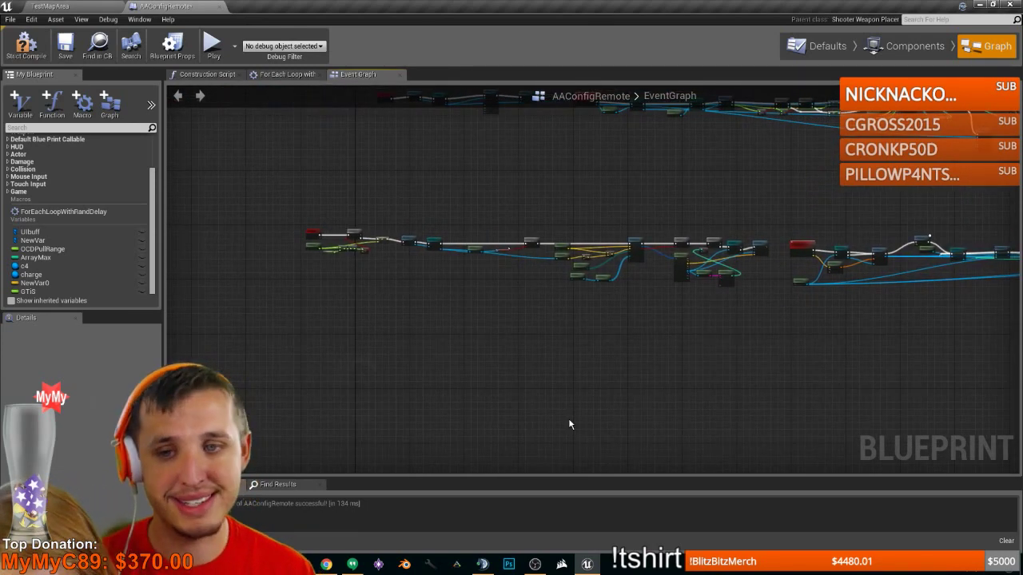
- Review the Is Server Admin check feeding the Branch, and the Delay, owner-name Print String and Branch ending the C4 spawn chain
{"action": "scroll", "coordinate": [512, 253], "scroll_direction": "up", "scroll_amount": 5}
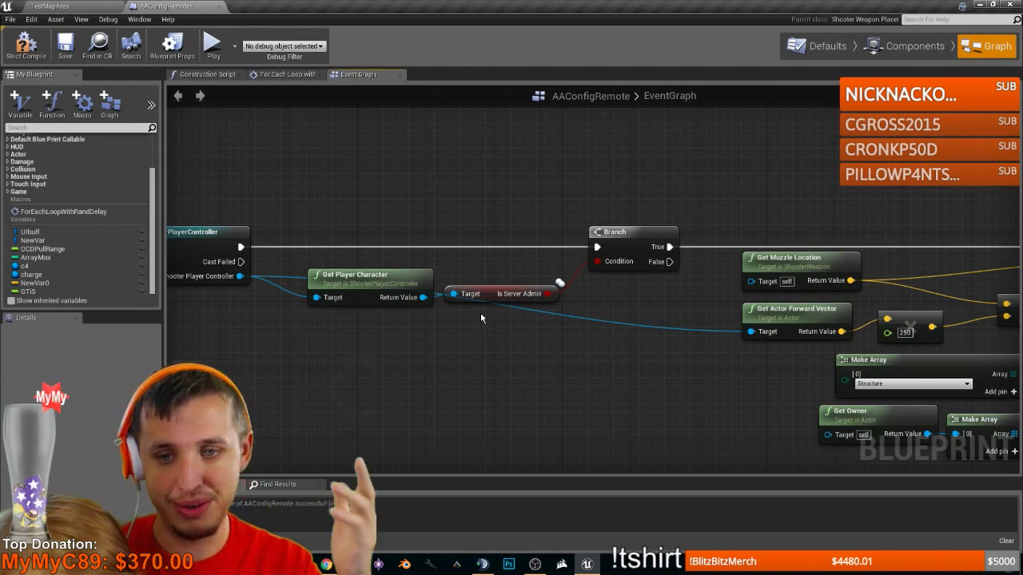
{"action": "scroll", "coordinate": [482, 300], "scroll_direction": "down", "scroll_amount": 1}
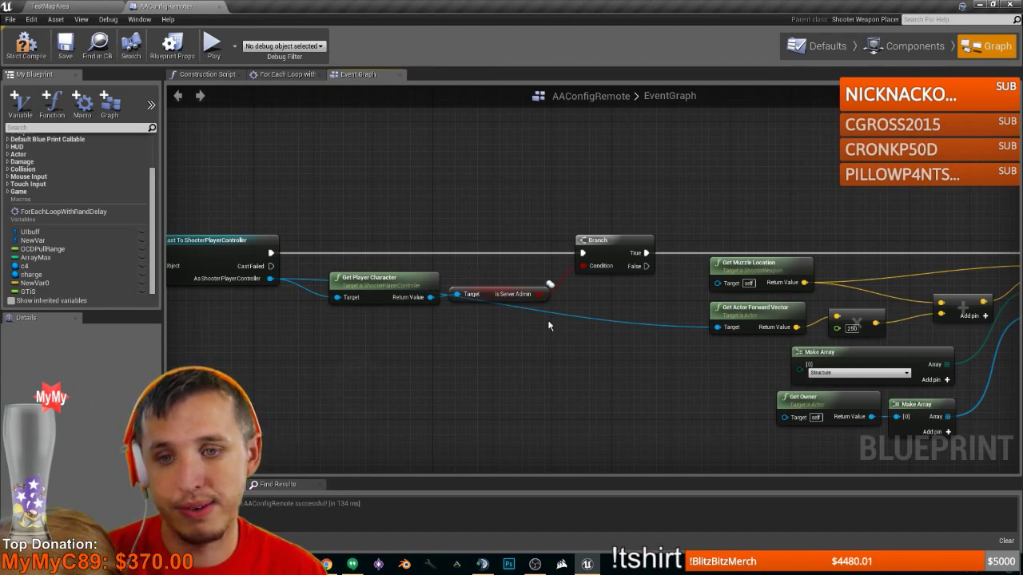
{"action": "scroll", "coordinate": [569, 329], "scroll_direction": "down", "scroll_amount": 4}
{"action": "scroll", "coordinate": [572, 329], "scroll_direction": "down", "scroll_amount": 1}
{"action": "scroll", "coordinate": [565, 331], "scroll_direction": "up", "scroll_amount": 1}
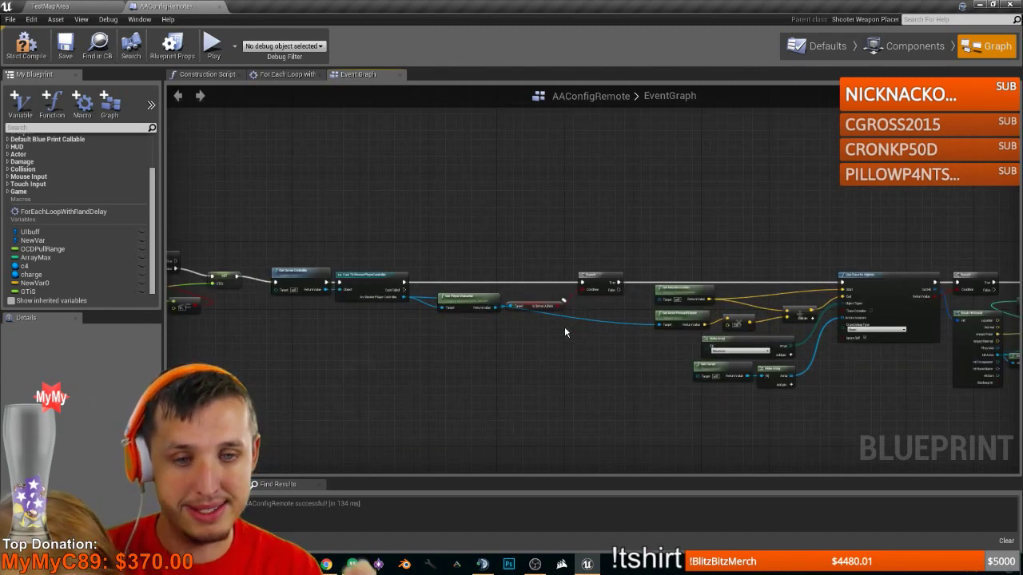
{"action": "scroll", "coordinate": [577, 322], "scroll_direction": "down", "scroll_amount": 5}
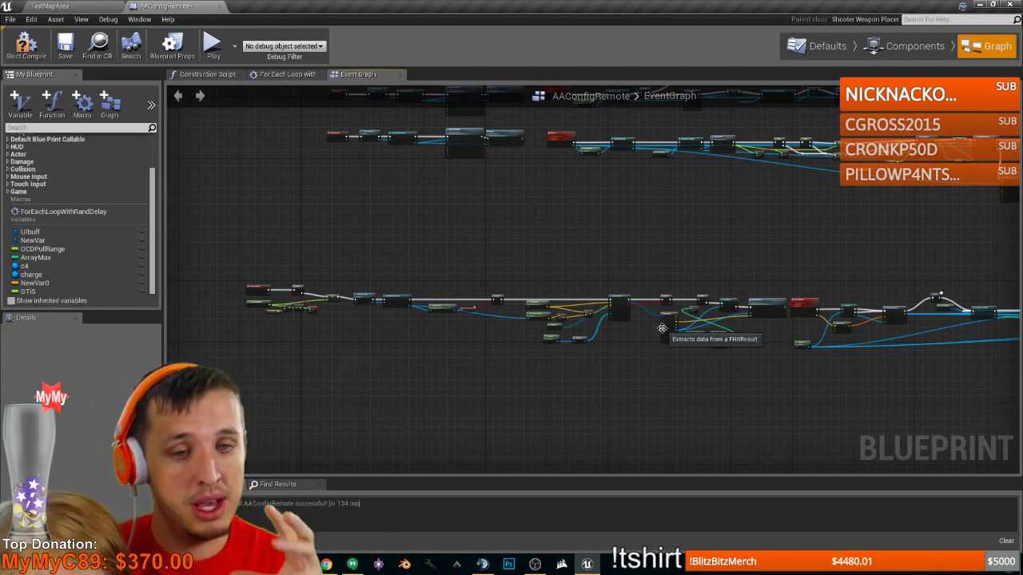
{"action": "scroll", "coordinate": [814, 395], "scroll_direction": "down", "scroll_amount": 1}
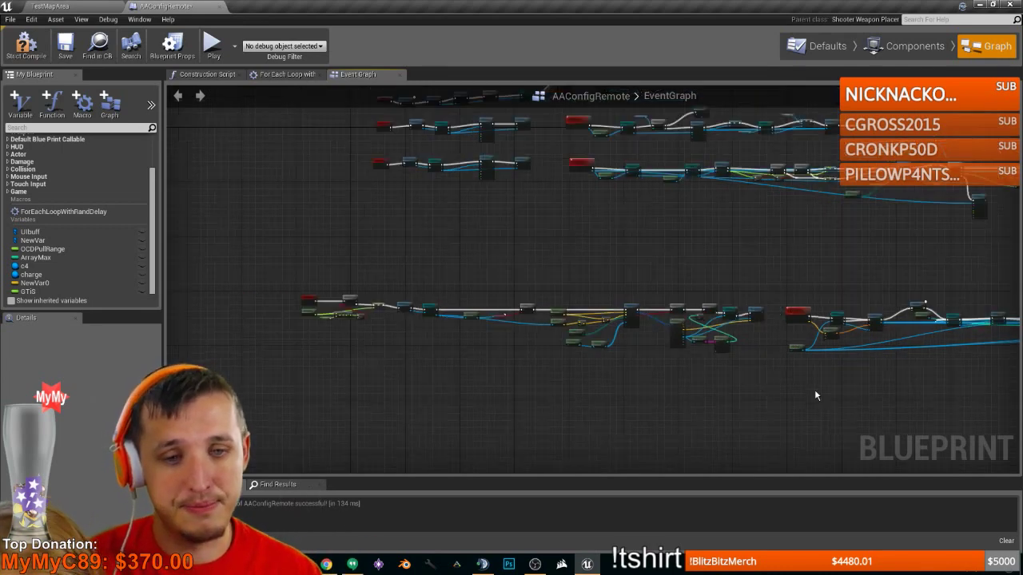
{"action": "scroll", "coordinate": [607, 355], "scroll_direction": "down", "scroll_amount": 3}
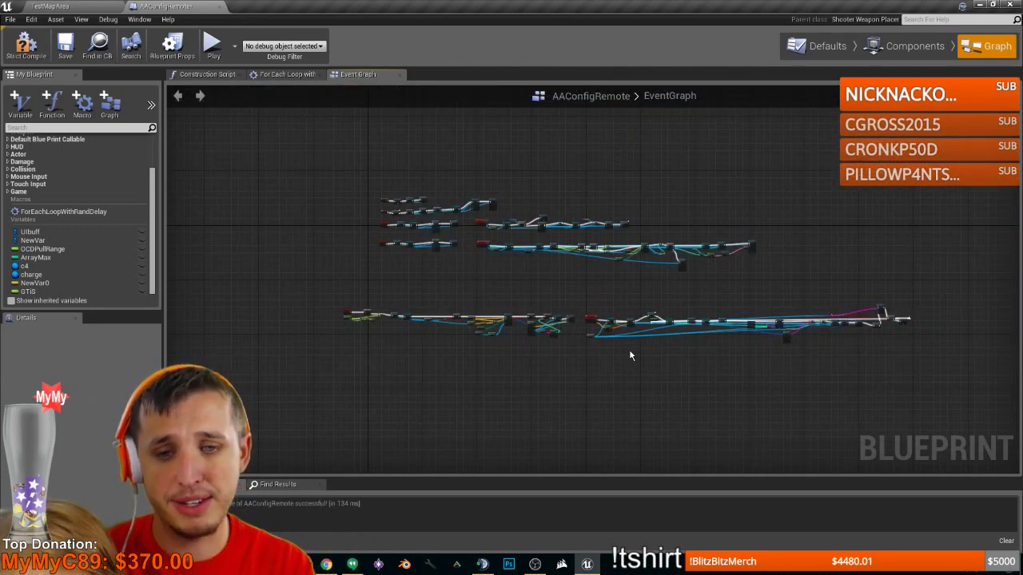
{"action": "scroll", "coordinate": [919, 335], "scroll_direction": "up", "scroll_amount": 5}
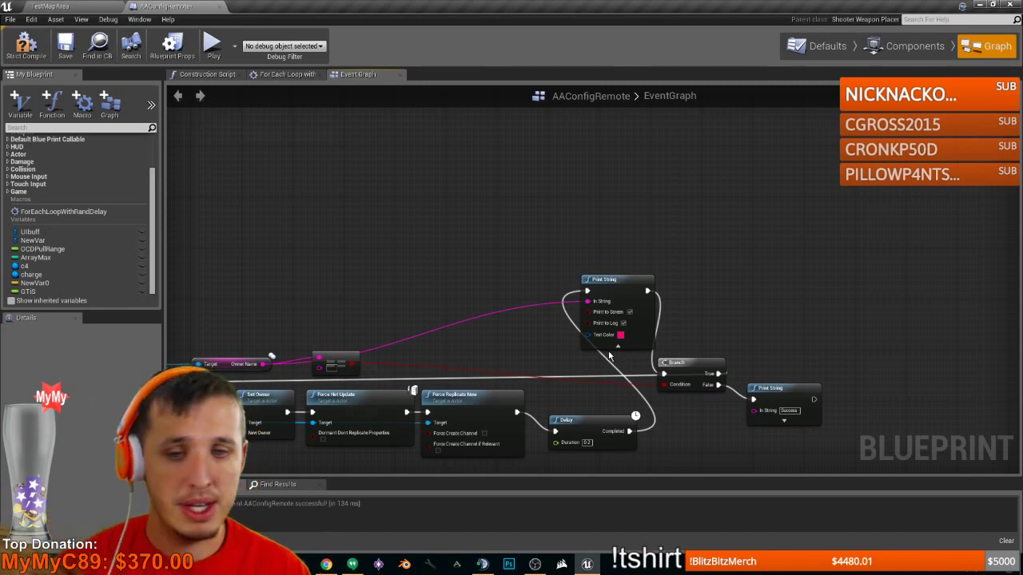
{"action": "scroll", "coordinate": [608, 356], "scroll_direction": "down", "scroll_amount": 6}
{"action": "scroll", "coordinate": [469, 329], "scroll_direction": "down", "scroll_amount": 3}
{"action": "right_click_drag", "start_coordinate": [388, 367], "coordinate": [751, 270]}
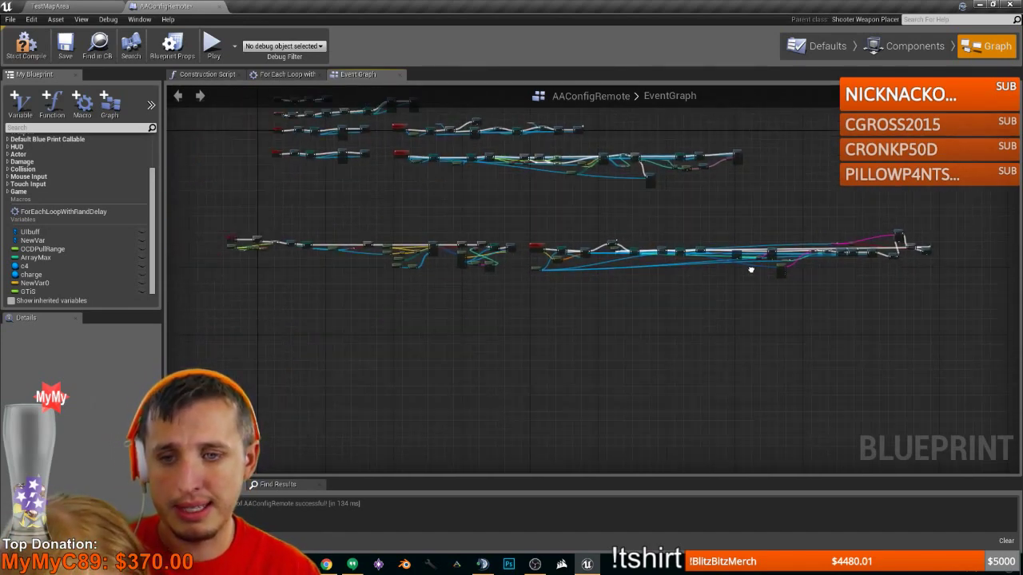